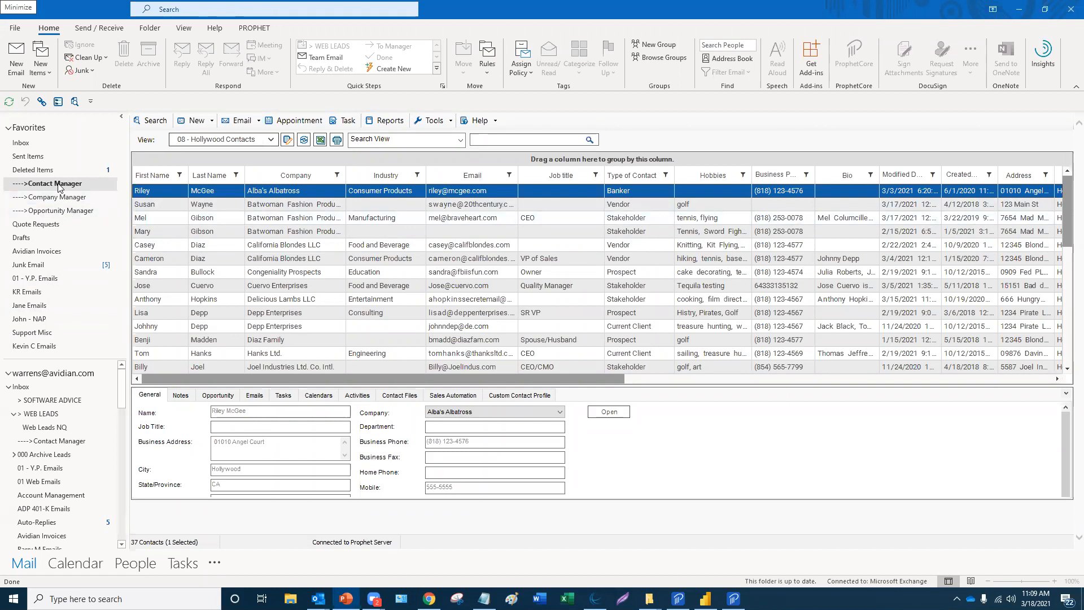
# - Review the list of saved contact views and look through the contacts in the Hollywood Contacts view
pyautogui.click(271, 140)
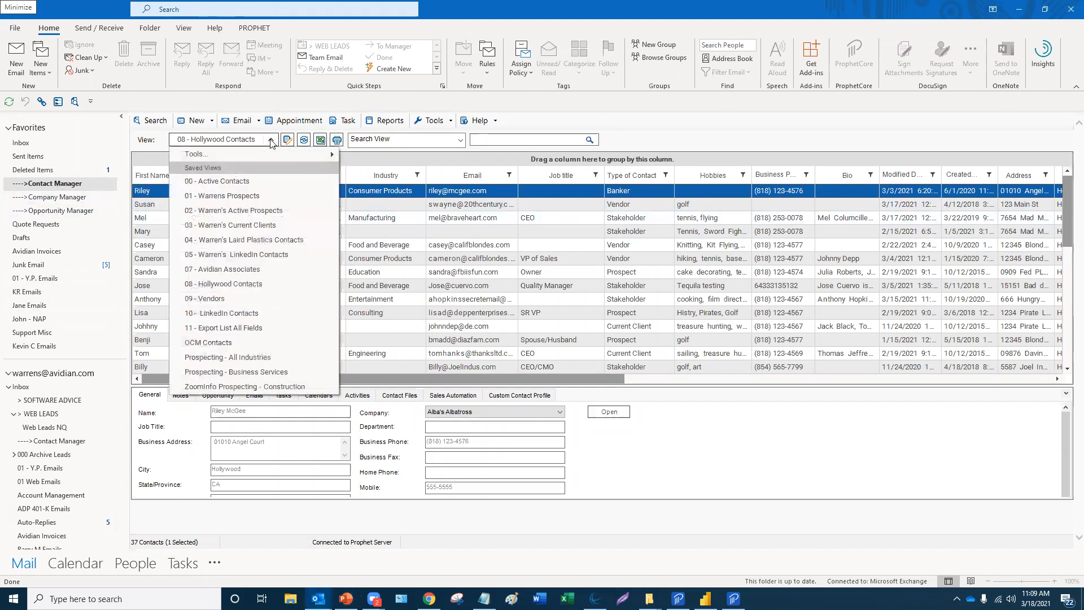
pyautogui.click(271, 141)
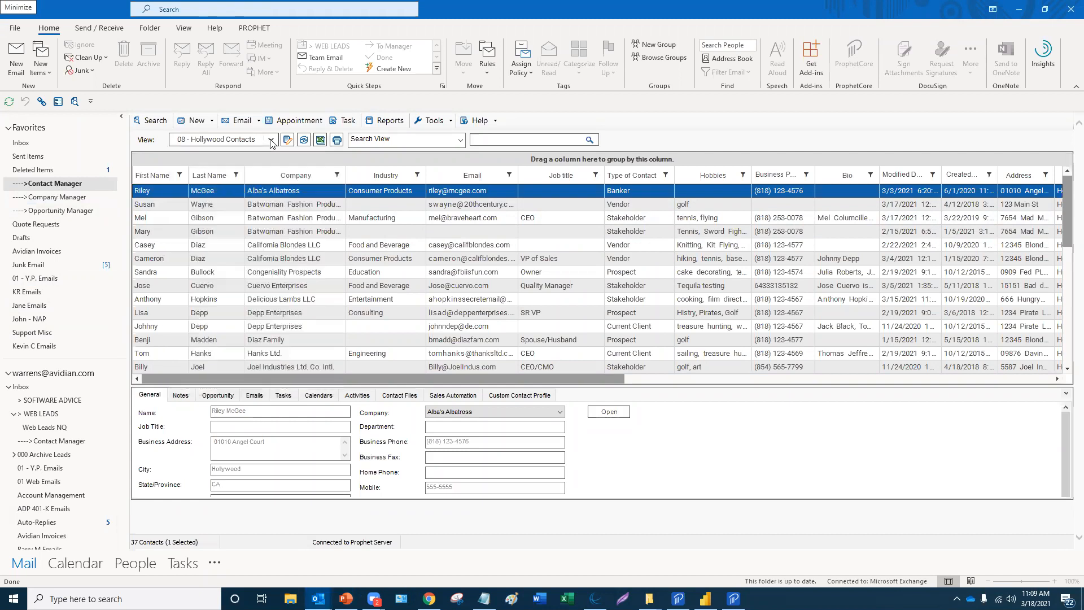
pyautogui.click(271, 141)
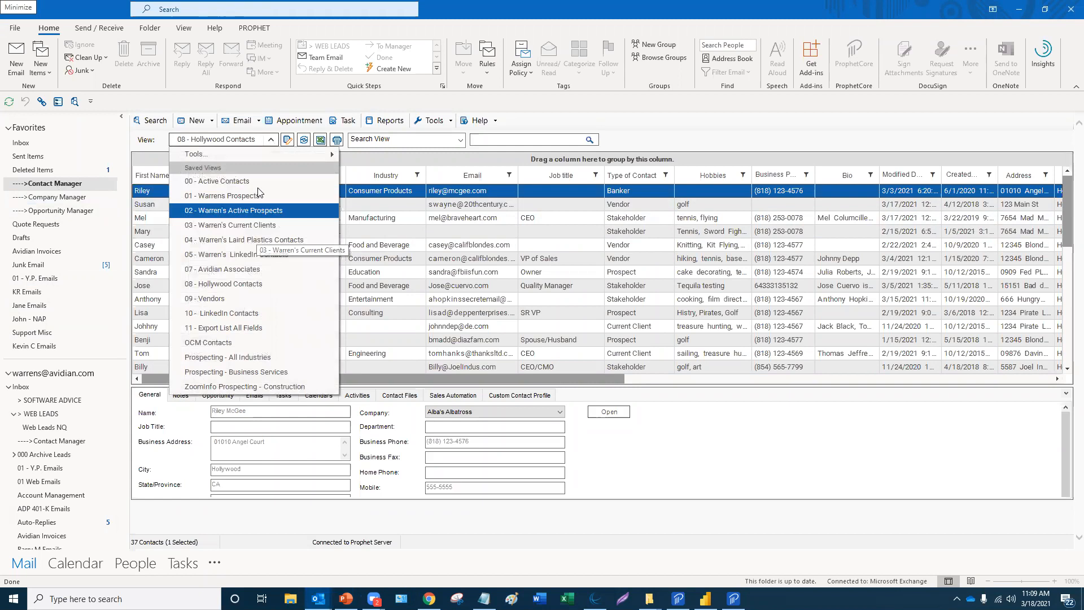
pyautogui.click(654, 136)
pyautogui.scroll(-2, 339, 274)
pyautogui.scroll(2, 339, 275)
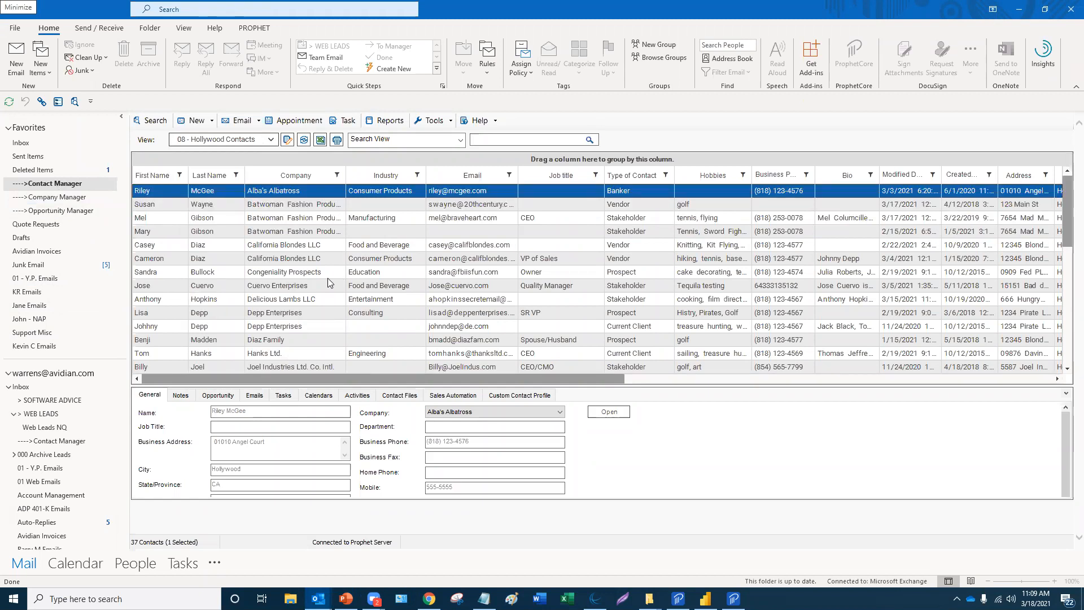
pyautogui.scroll(-2, 323, 260)
pyautogui.scroll(2, 316, 272)
# - Move the Type of Contact, Modified Date Time and Created columns to directly after the Company column
pyautogui.moveTo(632, 178); pyautogui.dragTo(356, 176)
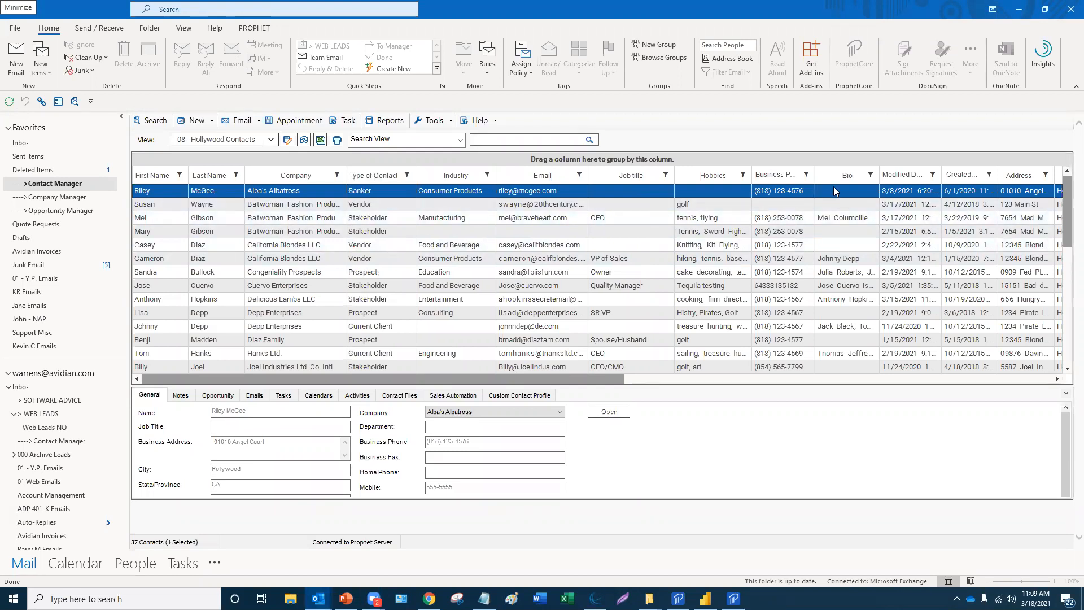
pyautogui.moveTo(897, 175); pyautogui.dragTo(427, 179)
pyautogui.moveTo(968, 178); pyautogui.dragTo(513, 183)
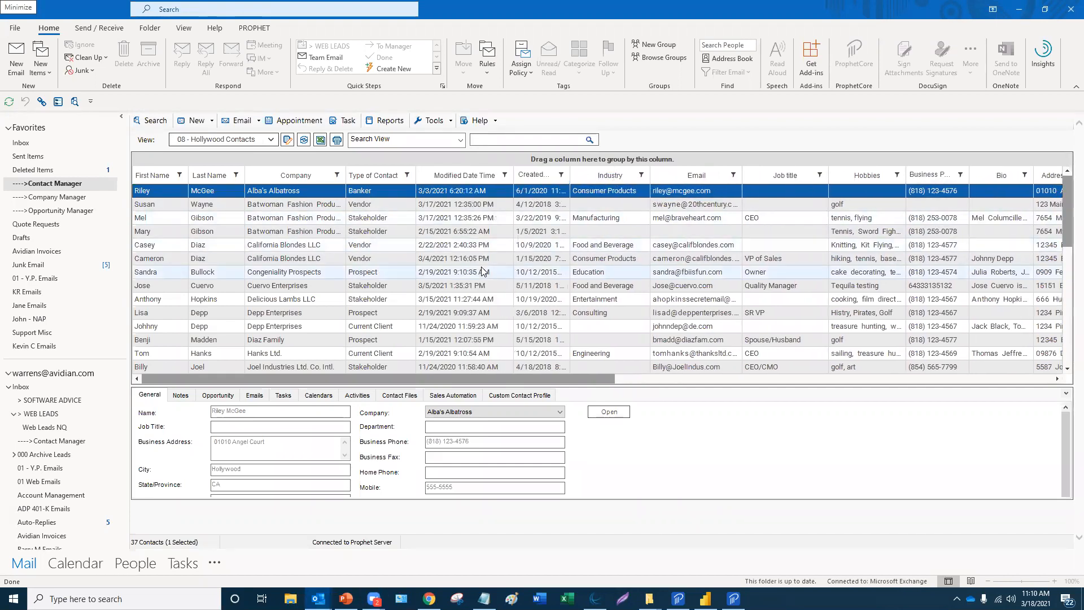
# - Add Website to the chosen columns of the Hollywood Contacts view
pyautogui.rightClick(457, 193)
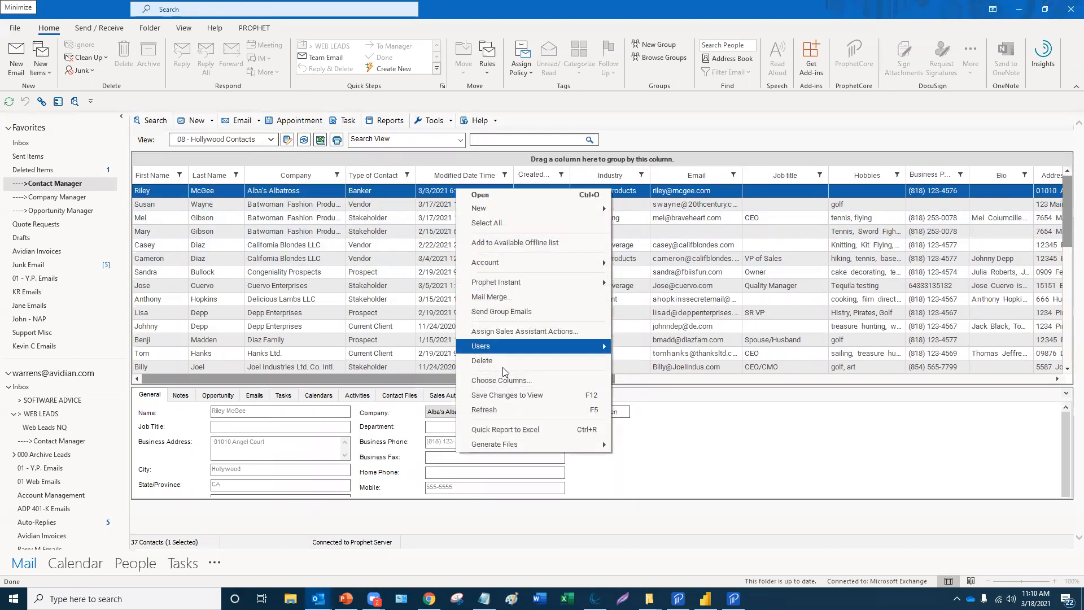
pyautogui.click(506, 381)
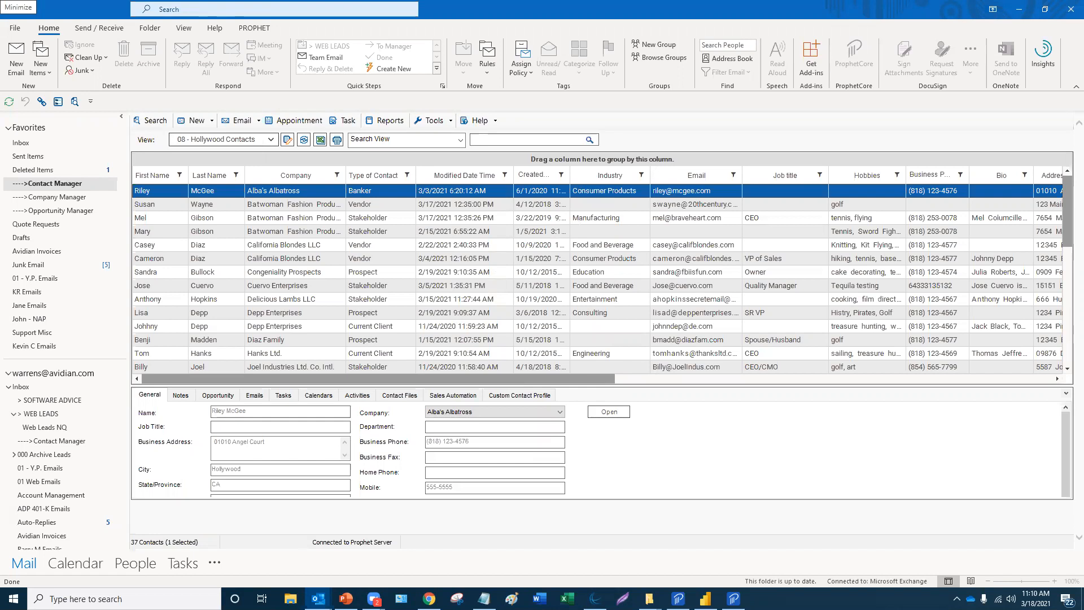
pyautogui.moveTo(531, 288); pyautogui.dragTo(517, 389)
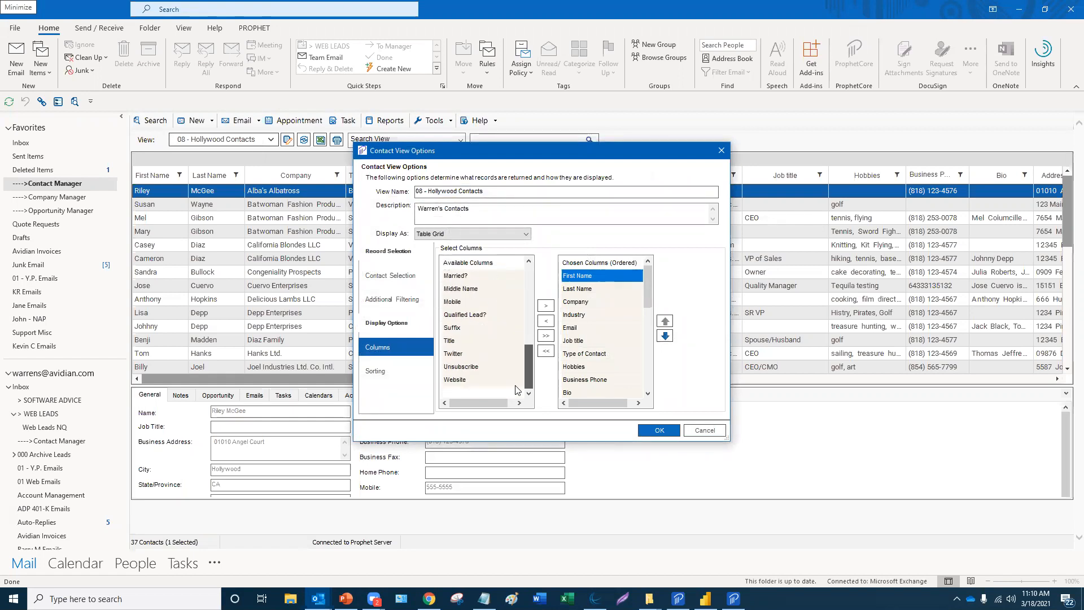
pyautogui.click(453, 381)
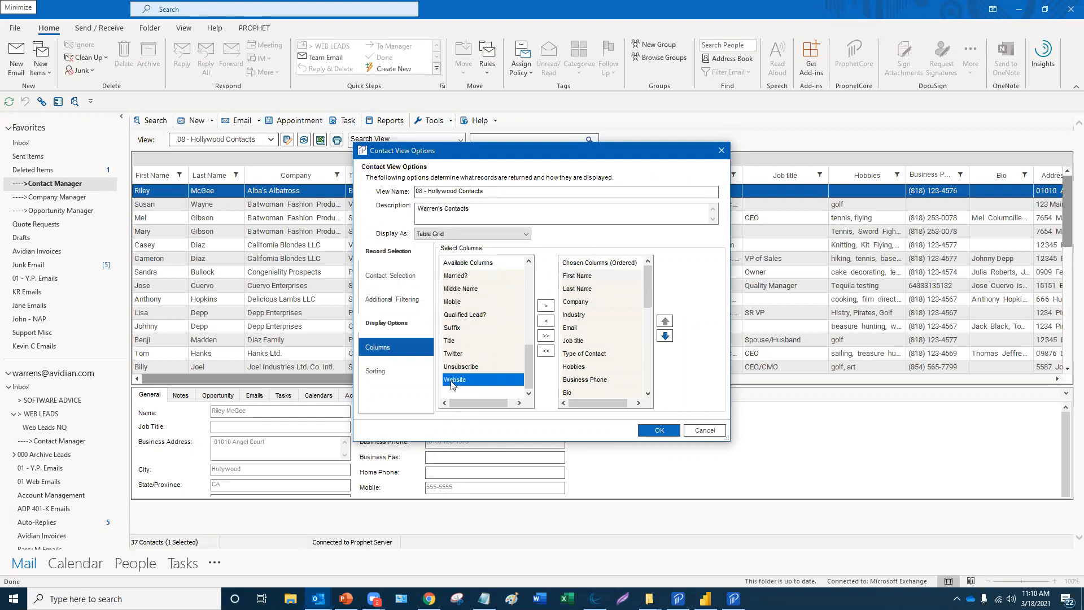
pyautogui.click(546, 306)
pyautogui.moveTo(649, 303); pyautogui.dragTo(651, 389)
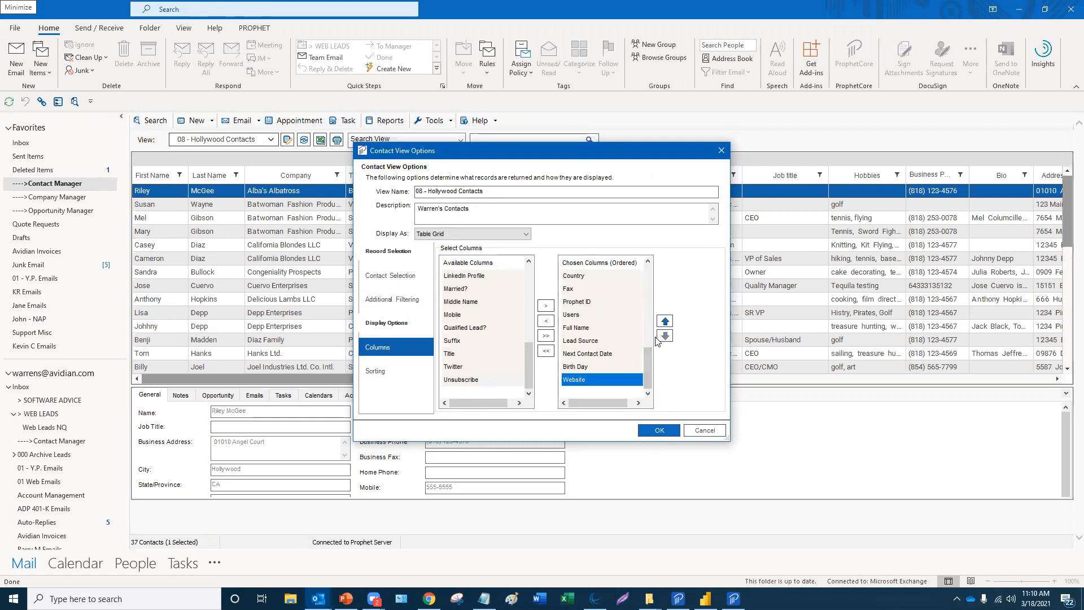
# - Move Website up the chosen column order to between Type of Contact and Hobbies, and apply the view options
pyautogui.click(665, 321)
pyautogui.click(665, 320)
pyautogui.click(664, 321)
pyautogui.click(665, 321)
pyautogui.click(664, 321)
pyautogui.click(668, 323)
pyautogui.click(668, 323)
pyautogui.click(668, 323)
pyautogui.click(668, 323)
pyautogui.click(668, 323)
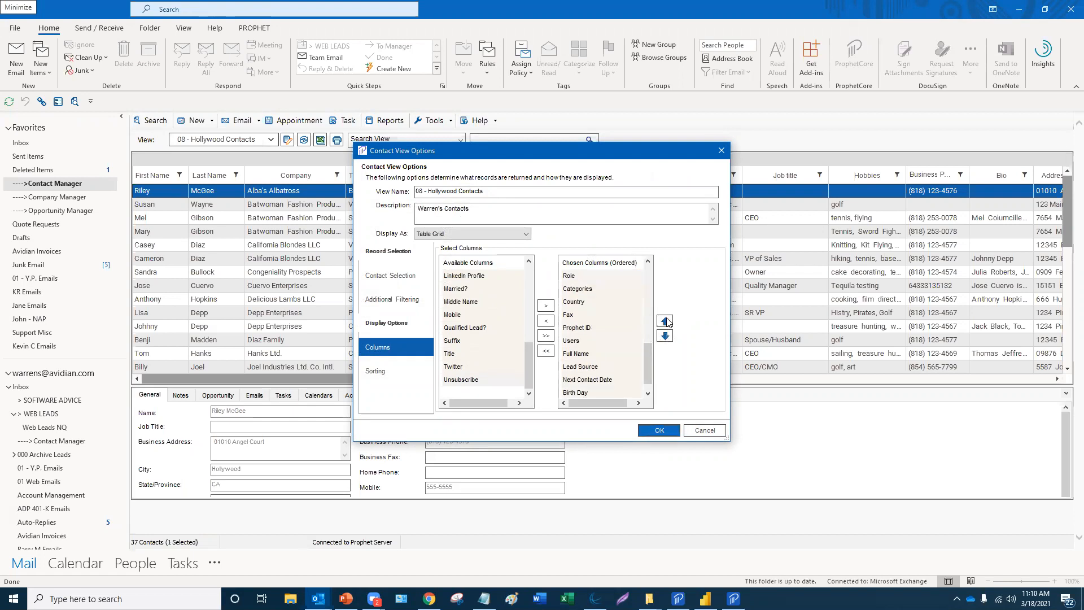
pyautogui.click(659, 430)
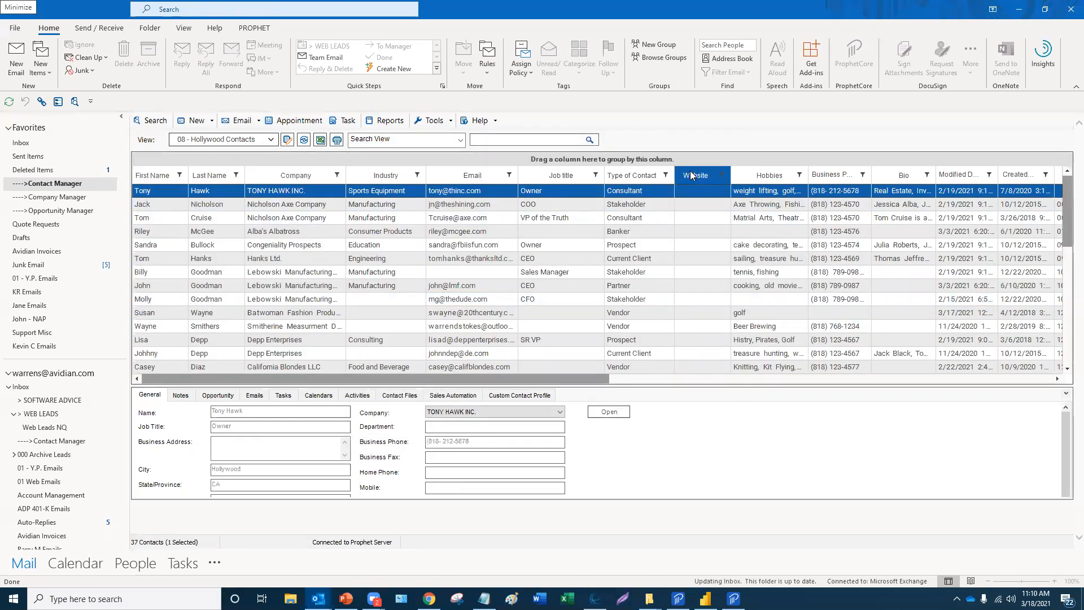
# - Sort the contacts by Website so filled-in addresses come first, and widen that column to show them in full
pyautogui.click(692, 176)
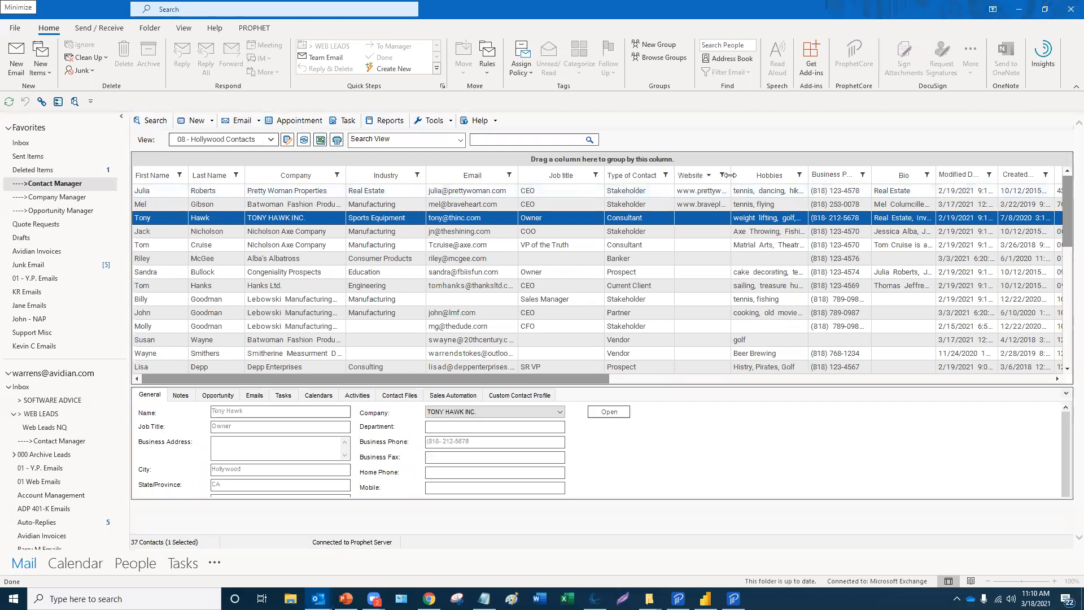
pyautogui.moveTo(758, 177); pyautogui.dragTo(763, 176)
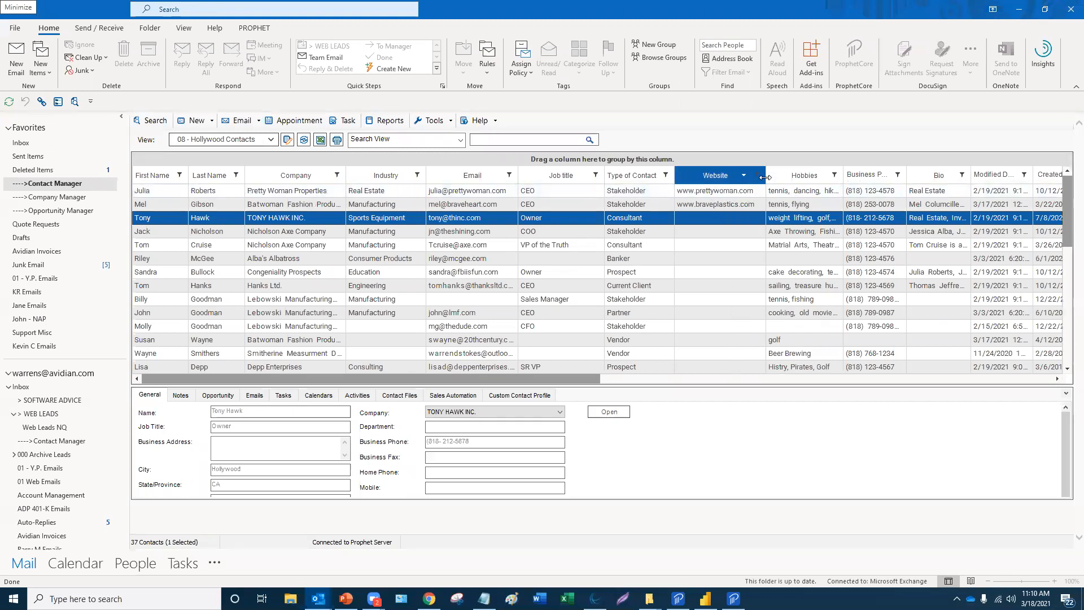
# - Save the changes to the Hollywood Contacts view and look over its remaining columns
pyautogui.rightClick(476, 220)
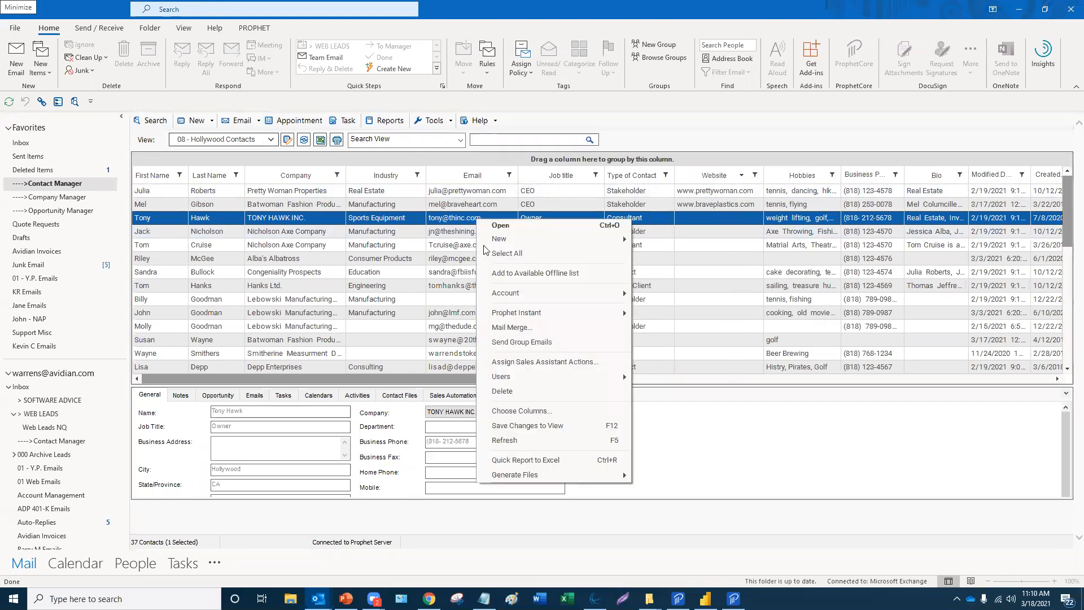
pyautogui.click(531, 427)
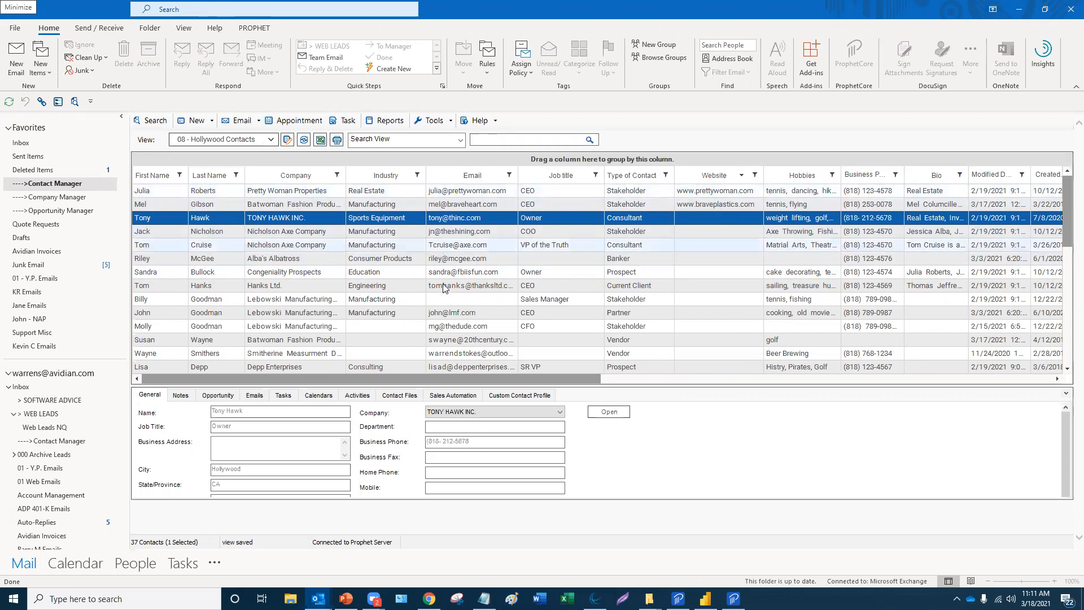
pyautogui.moveTo(543, 379); pyautogui.dragTo(693, 373)
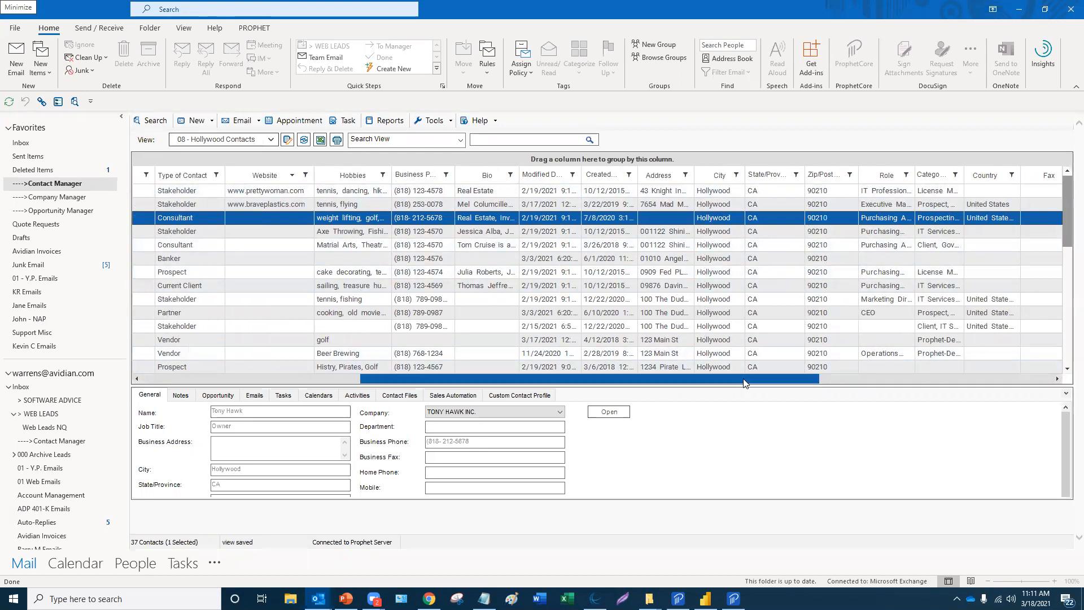
pyautogui.moveTo(781, 378); pyautogui.dragTo(402, 394)
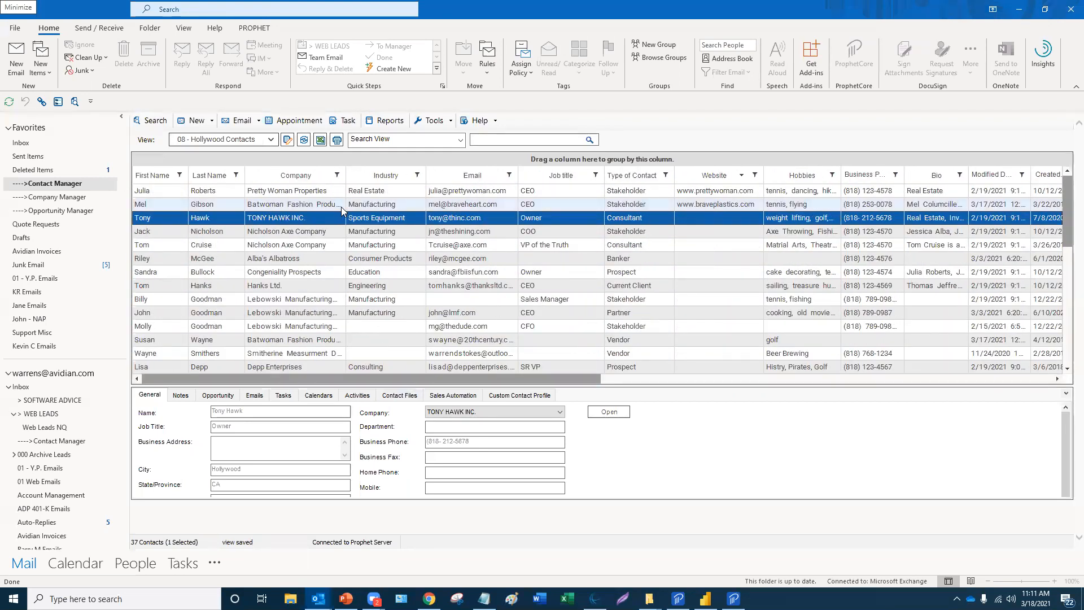
# - Filter the Industry column to show only Manufacturing contacts, enlarging the filter list to see all choices
pyautogui.click(417, 175)
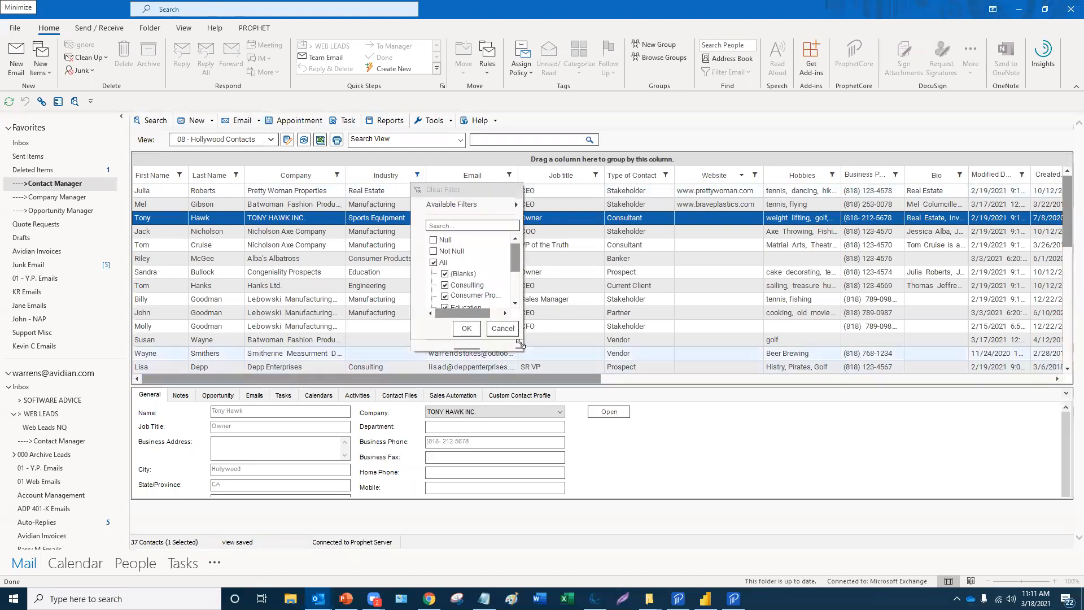
pyautogui.moveTo(518, 345); pyautogui.dragTo(546, 441)
pyautogui.moveTo(557, 483); pyautogui.dragTo(555, 481)
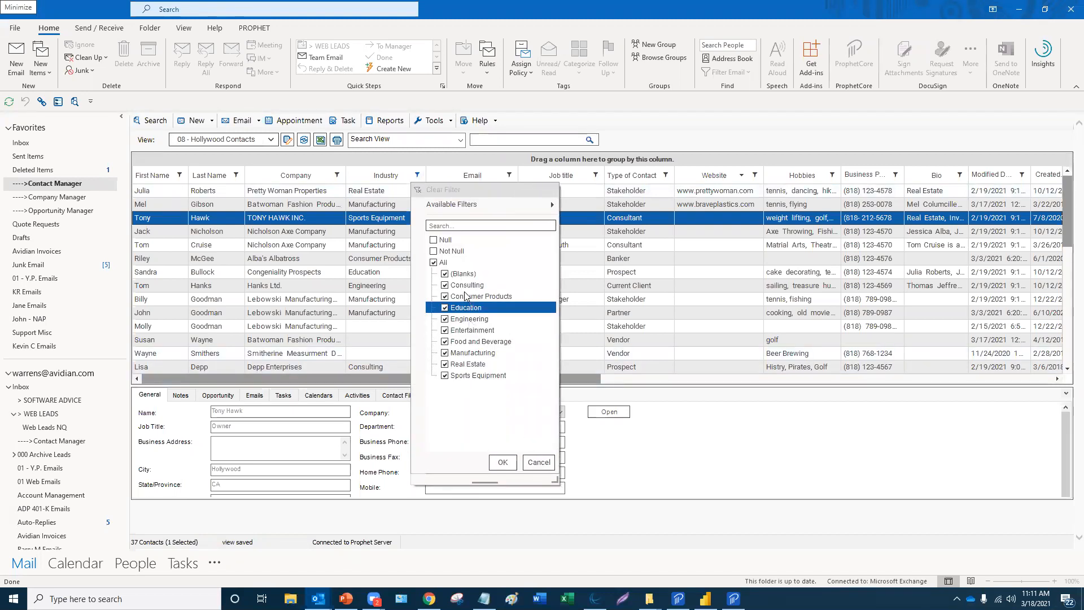
pyautogui.click(434, 262)
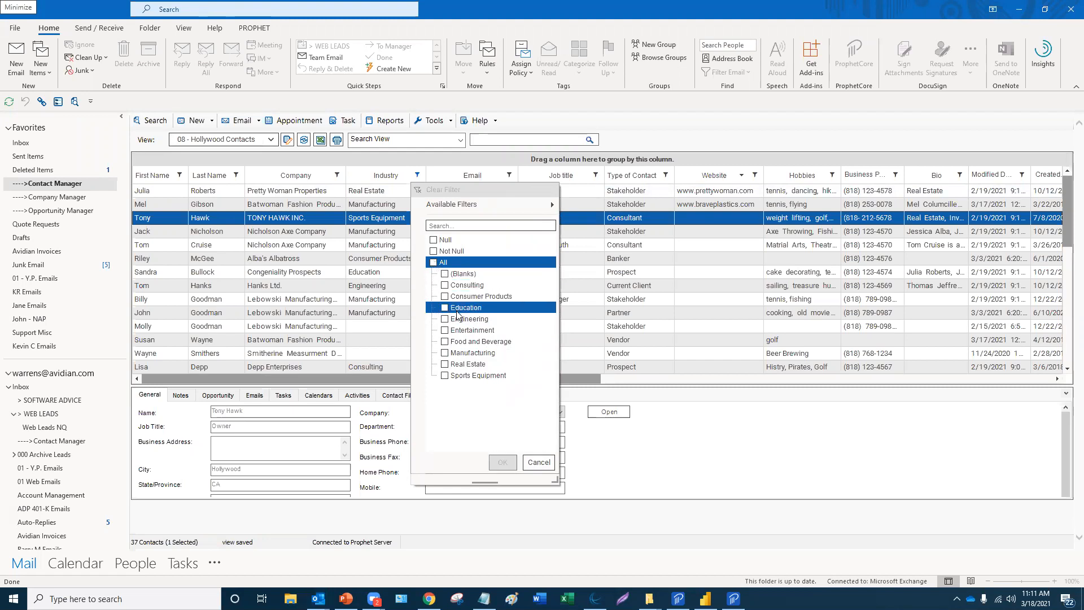
pyautogui.click(458, 354)
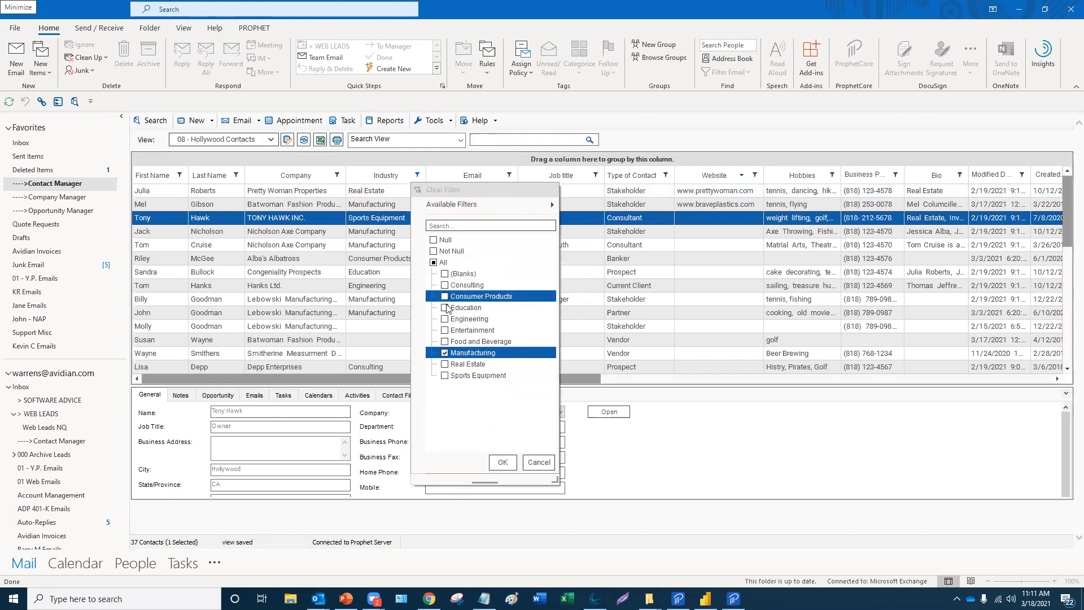
pyautogui.click(503, 463)
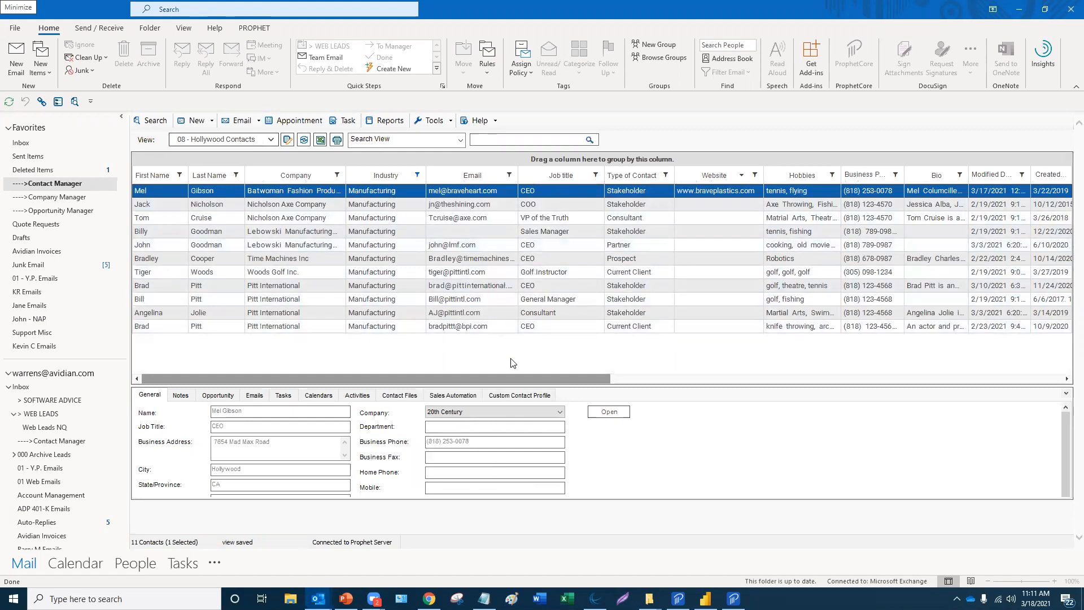
# - Examine the drop-down fields such as Type of Contact and Industry in the first contact's Custom Contact Profile, and collapse the details view
pyautogui.click(520, 396)
pyautogui.moveTo(519, 386); pyautogui.dragTo(519, 303)
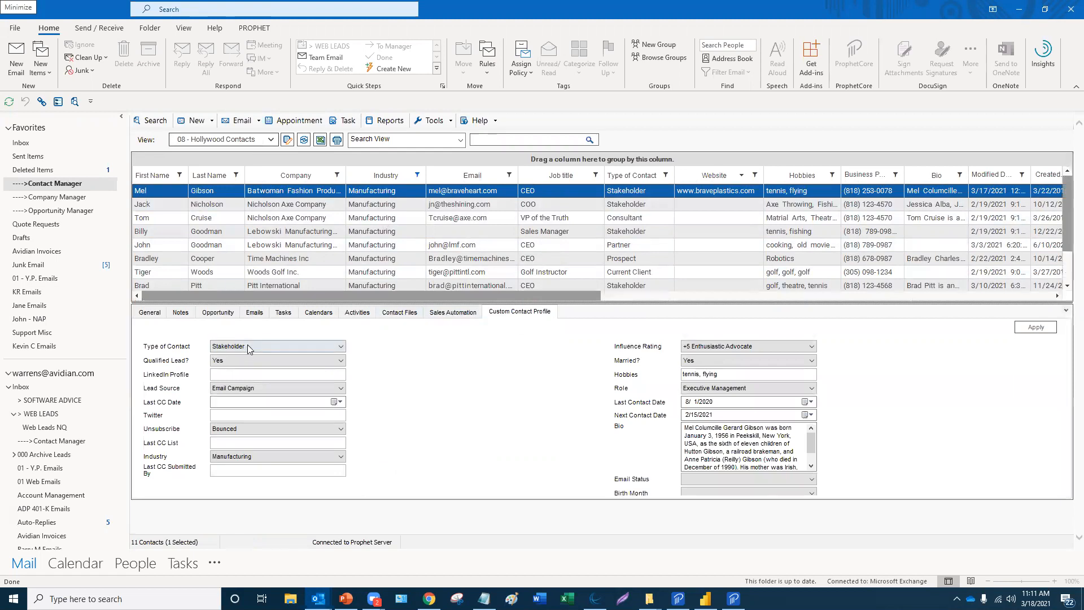
pyautogui.click(249, 346)
pyautogui.click(249, 347)
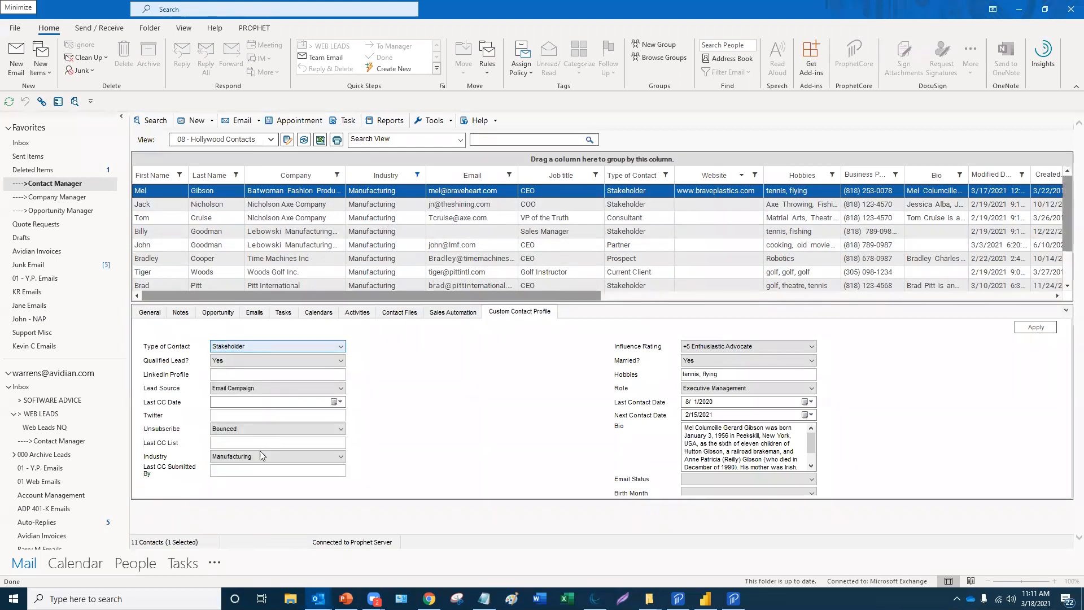
pyautogui.click(262, 456)
pyautogui.click(262, 455)
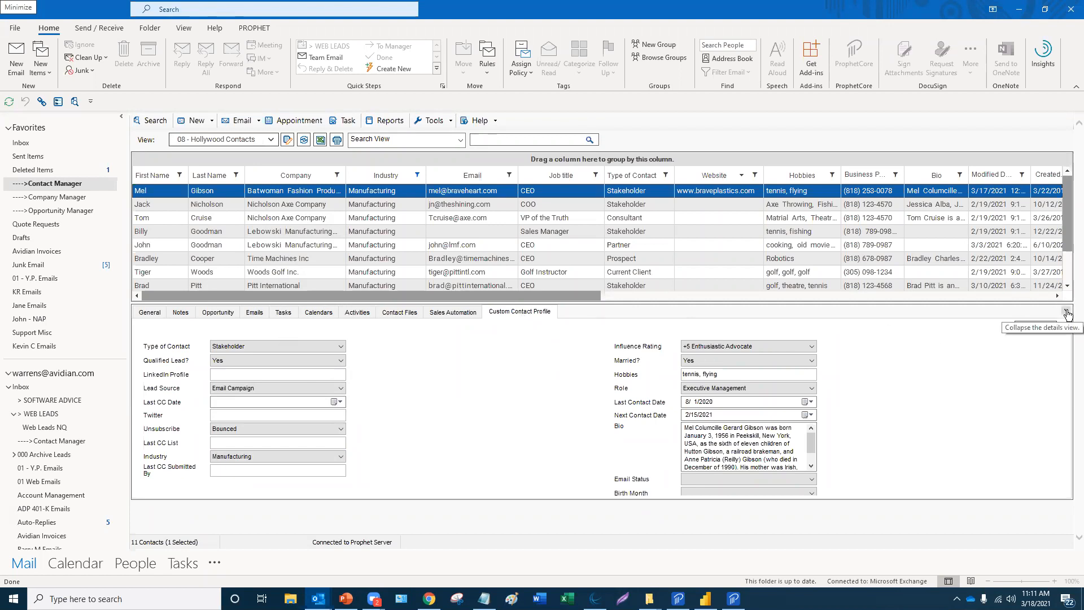
pyautogui.click(274, 346)
pyautogui.click(273, 346)
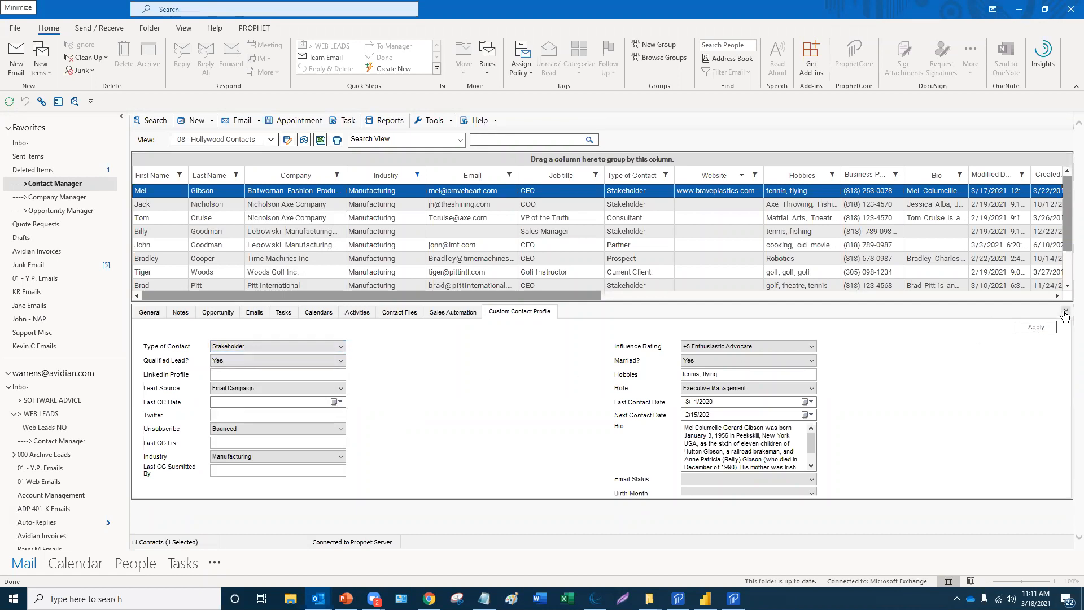
pyautogui.click(265, 357)
pyautogui.click(264, 357)
pyautogui.click(1066, 310)
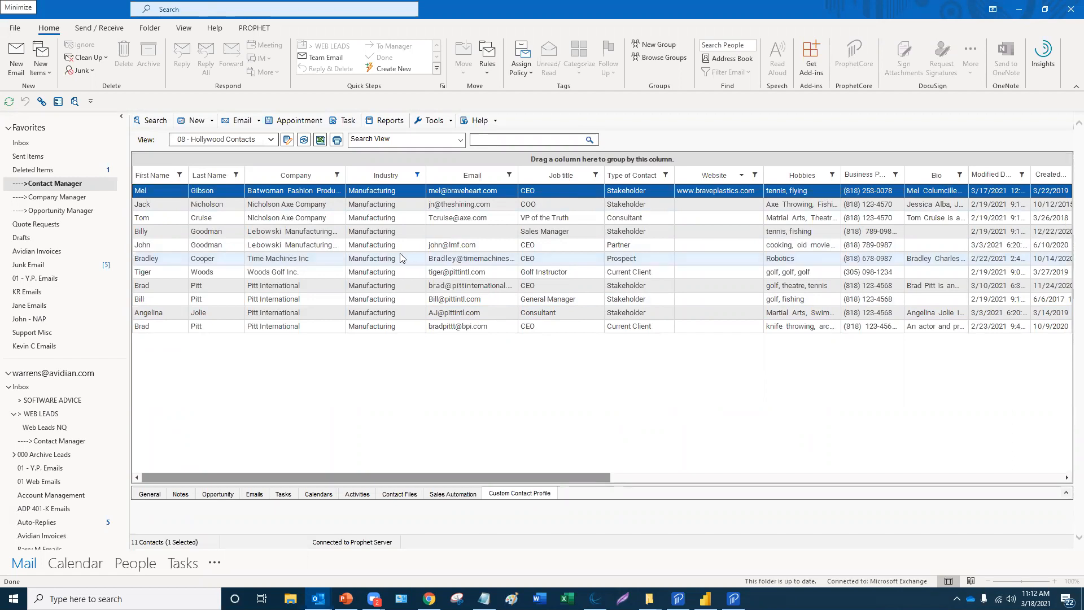
# - Clear the Industry filter, reapply it with only Manufacturing ticked, and select the first contact in the list
pyautogui.click(417, 176)
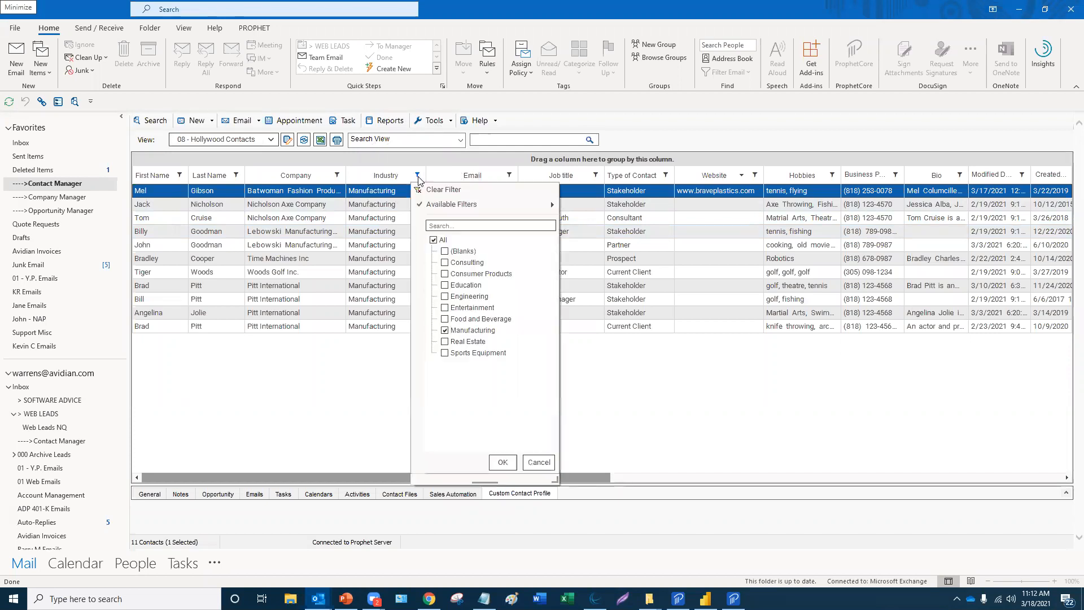
pyautogui.click(426, 188)
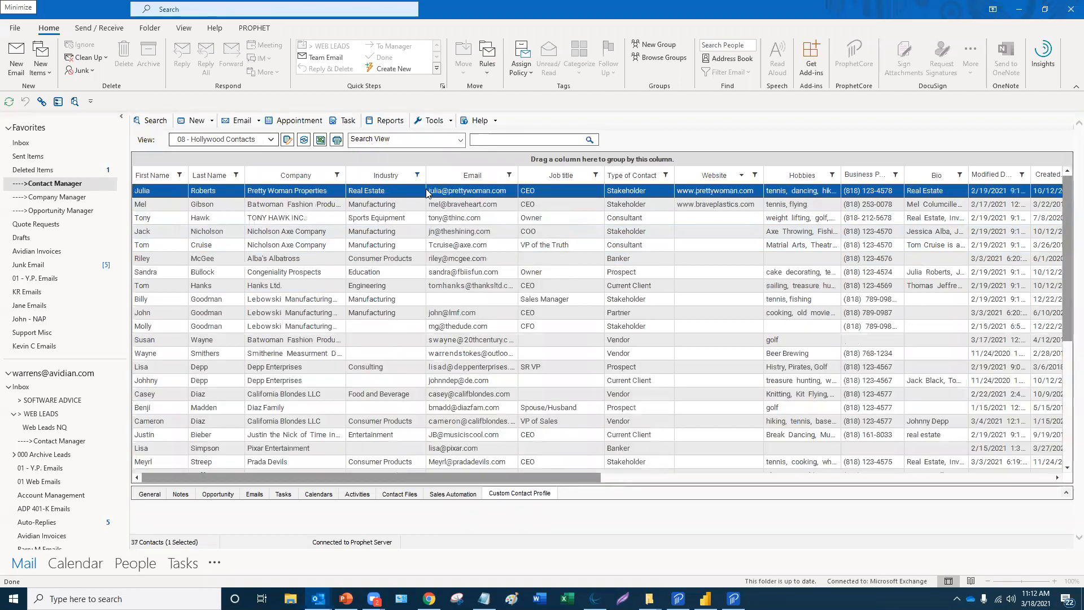
pyautogui.click(418, 176)
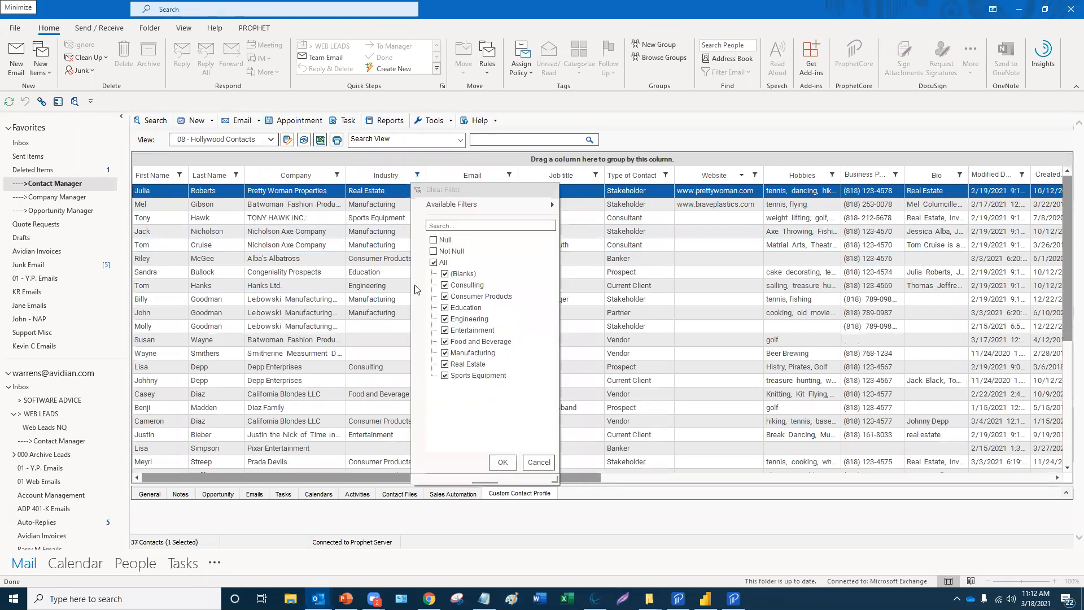
pyautogui.click(433, 263)
pyautogui.click(445, 353)
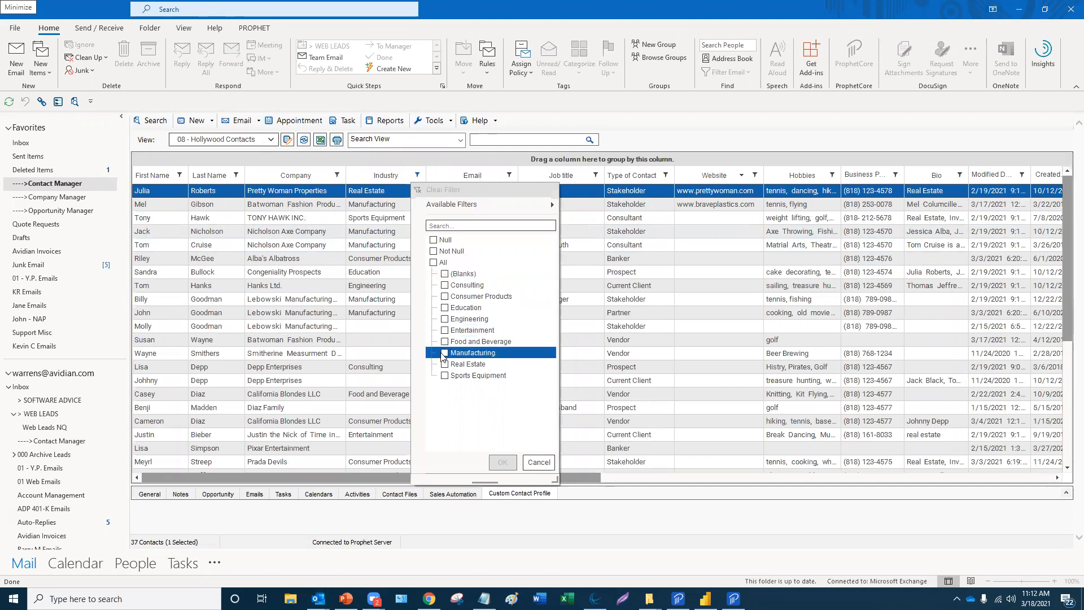
pyautogui.click(503, 463)
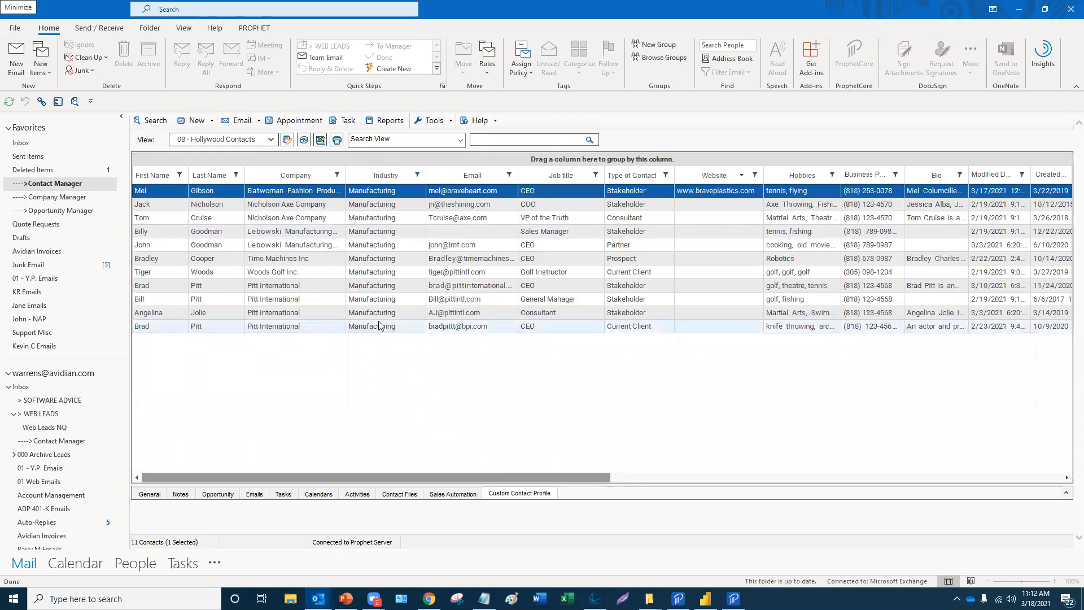
pyautogui.click(354, 204)
pyautogui.click(358, 192)
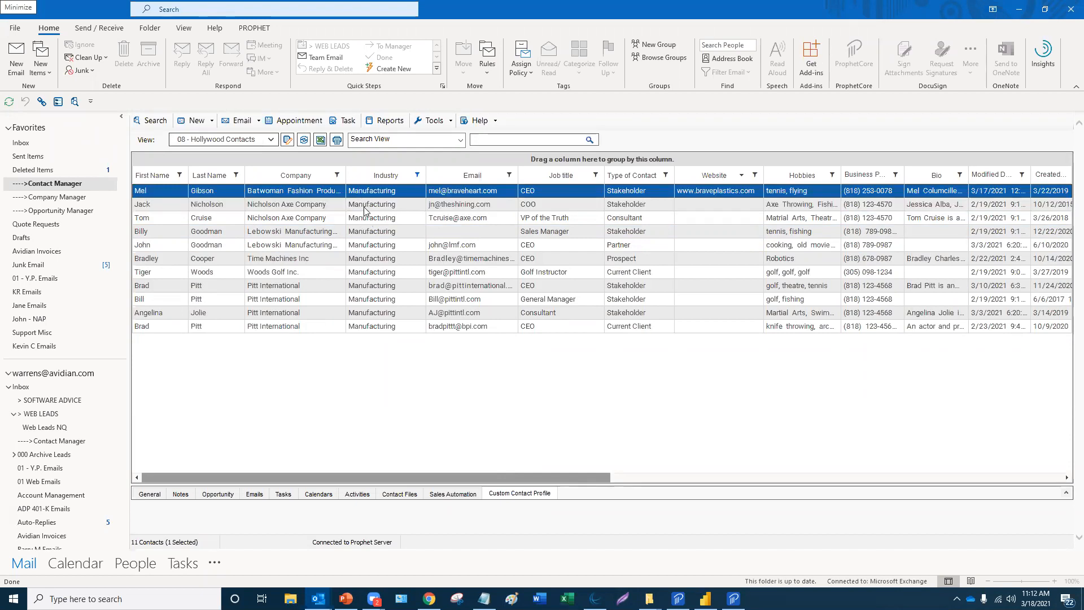
# - Add all the remaining Manufacturing contacts to the selection, down to the last row of the list
pyautogui.keyDown('ctrl'); pyautogui.click(364, 207); pyautogui.keyUp('ctrl')
pyautogui.keyDown('ctrl'); pyautogui.click(366, 220); pyautogui.keyUp('ctrl')
pyautogui.keyDown('ctrl'); pyautogui.click(368, 236); pyautogui.keyUp('ctrl')
pyautogui.keyDown('ctrl'); pyautogui.click(367, 249); pyautogui.keyUp('ctrl')
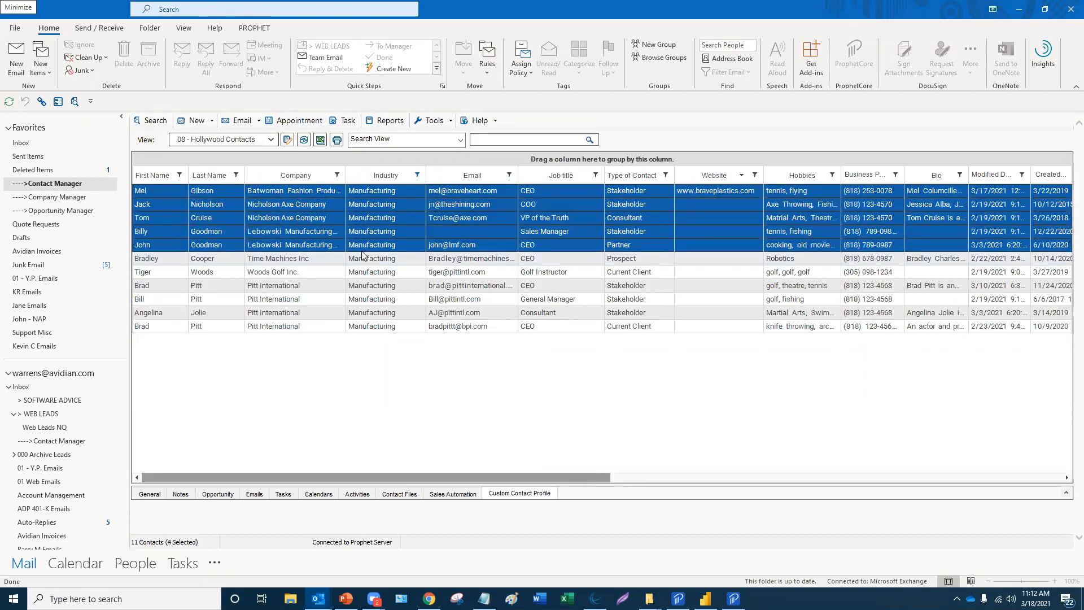
pyautogui.keyDown('ctrl'); pyautogui.click(366, 261); pyautogui.keyUp('ctrl')
pyautogui.keyDown('ctrl'); pyautogui.click(365, 274); pyautogui.keyUp('ctrl')
pyautogui.keyDown('ctrl'); pyautogui.click(367, 285); pyautogui.keyUp('ctrl')
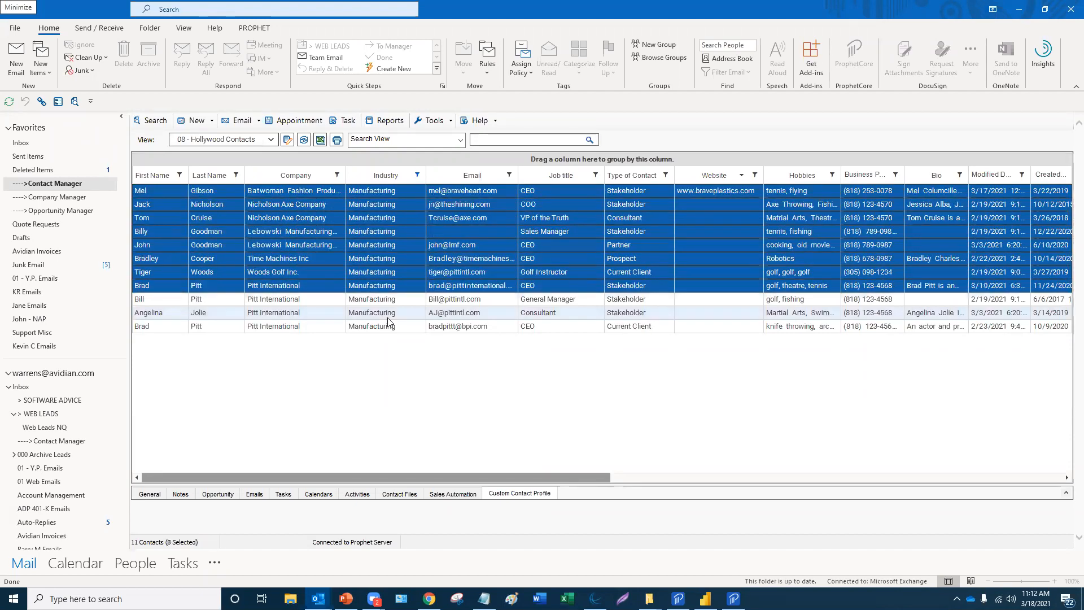
pyautogui.keyDown('ctrl'); pyautogui.click(371, 299); pyautogui.keyUp('ctrl')
pyautogui.keyDown('ctrl'); pyautogui.click(375, 313); pyautogui.keyUp('ctrl')
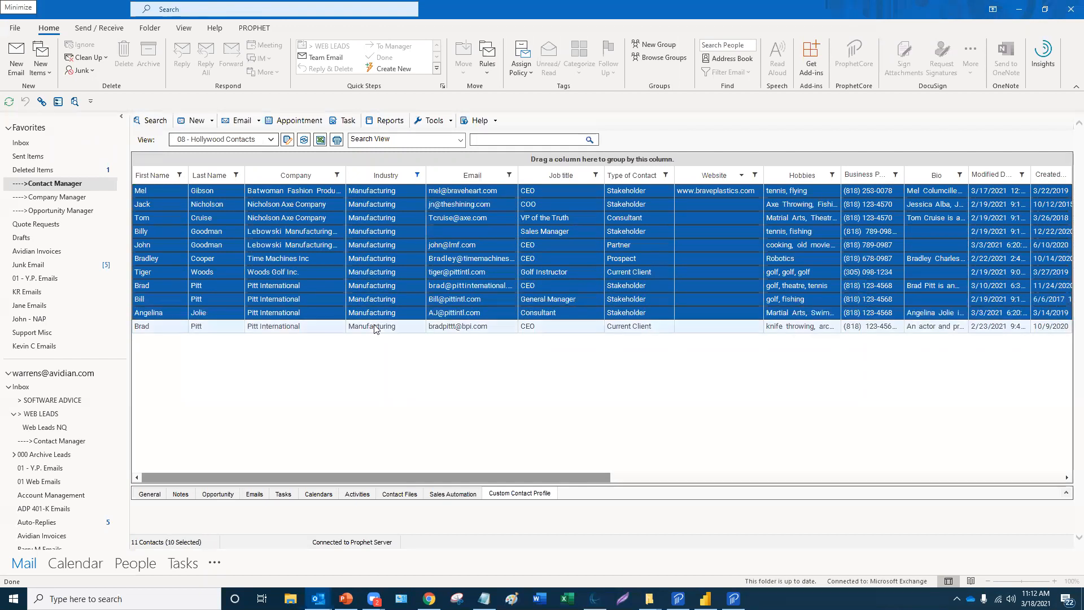
pyautogui.keyDown('ctrl'); pyautogui.click(373, 326); pyautogui.keyUp('ctrl')
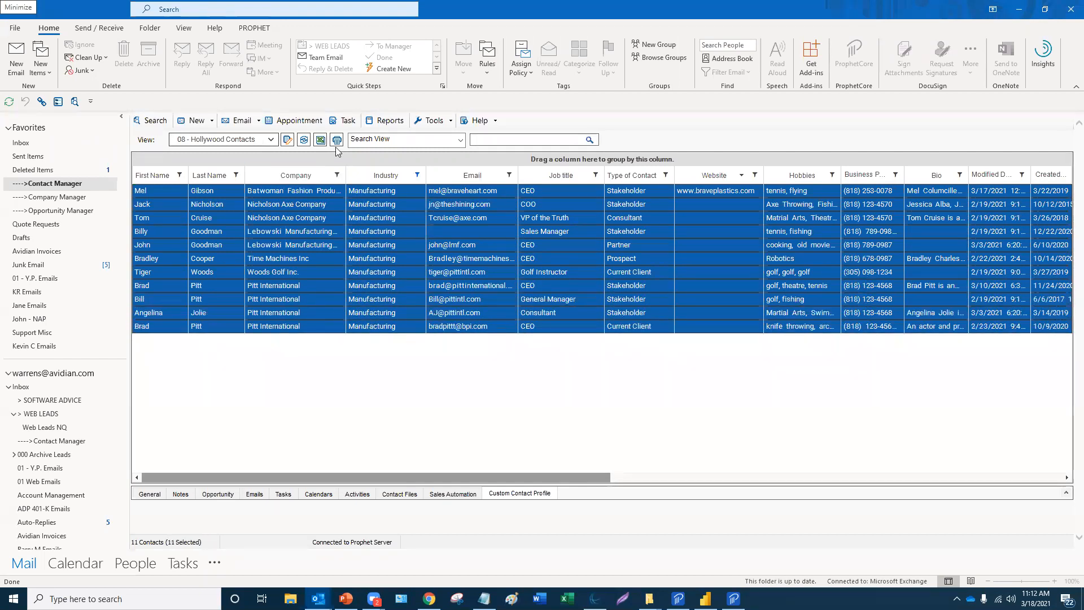
# - Export all rows of the filtered Hollywood Contacts view to an Excel file in the proposed location
pyautogui.click(319, 140)
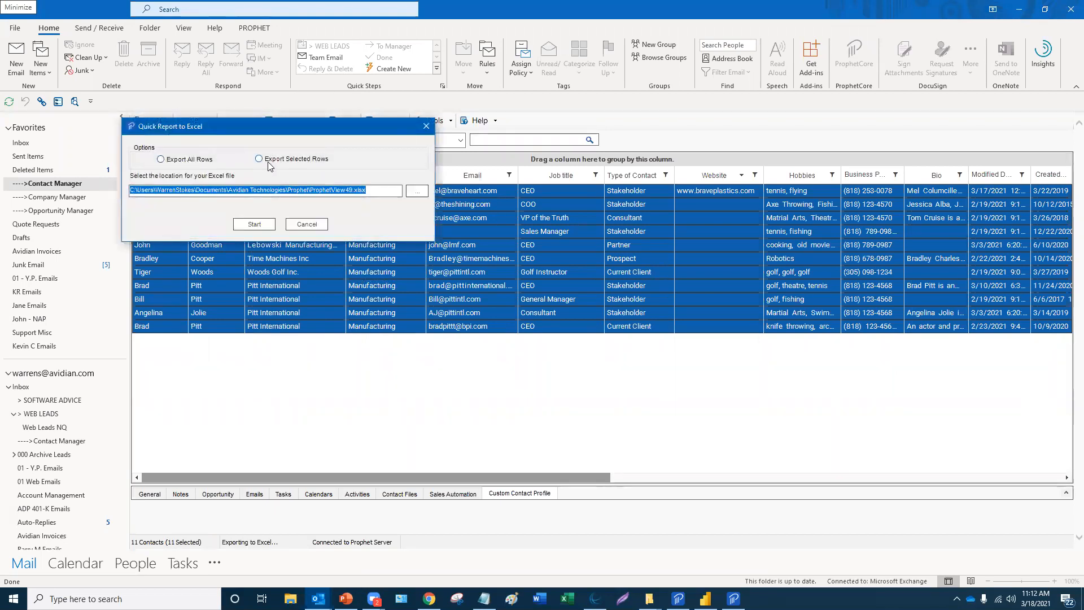
pyautogui.click(161, 159)
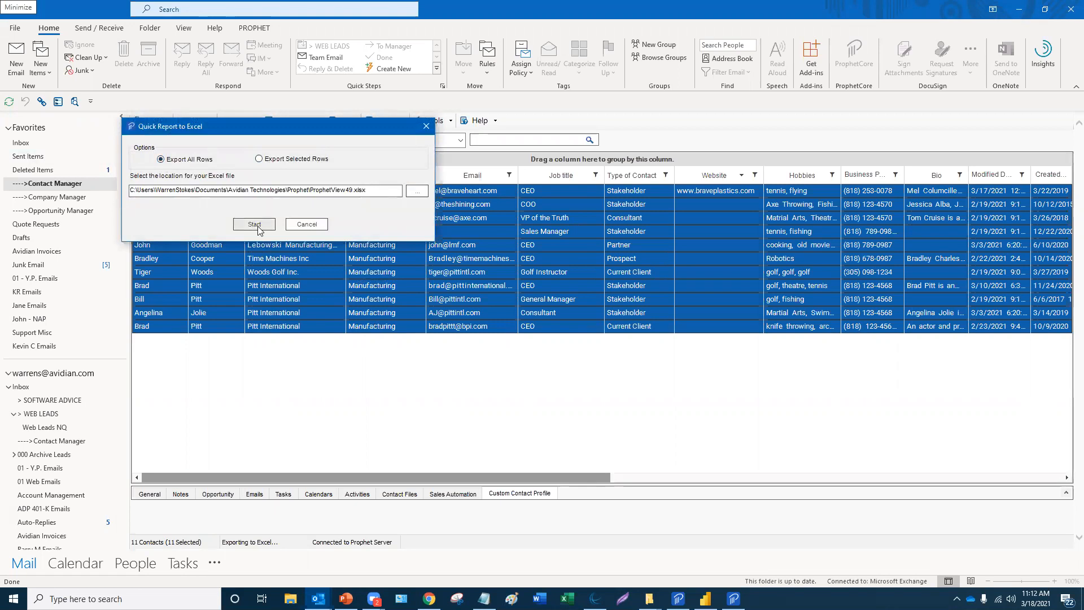
pyautogui.click(257, 226)
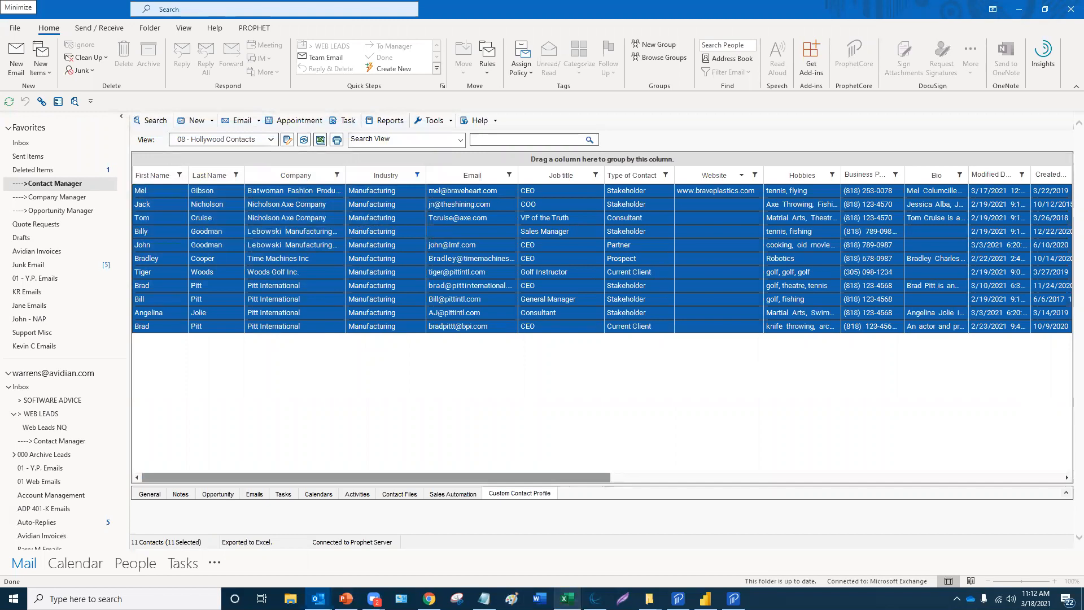
# - Switch to the exported contact workbook in Excel and widen the Industry column so its entries fit
pyautogui.click(568, 598)
pyautogui.click(608, 418)
pyautogui.scroll(-1, 606, 419)
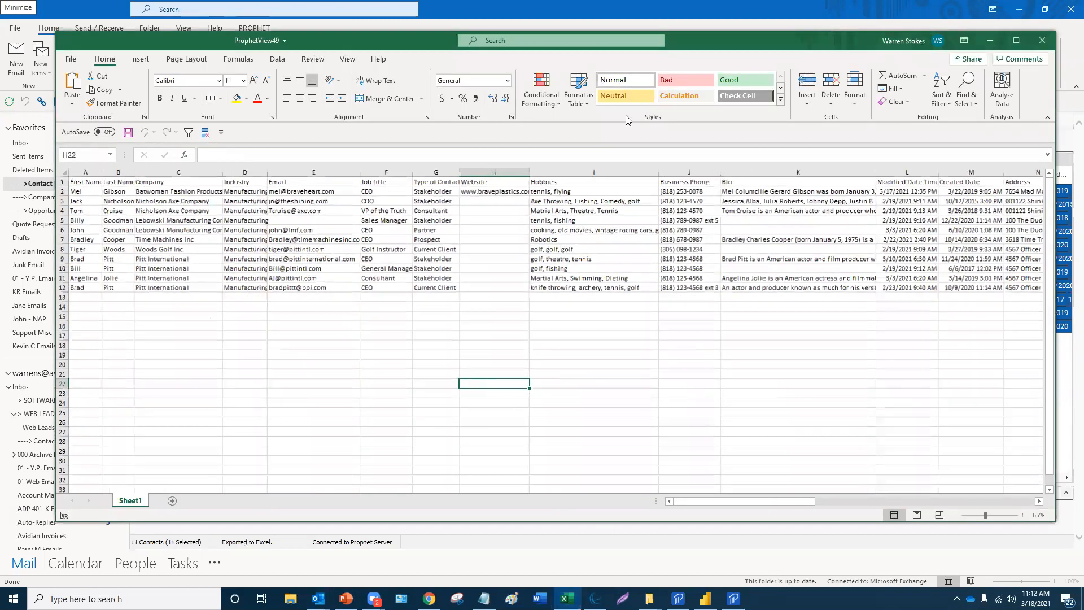
pyautogui.moveTo(716, 39); pyautogui.dragTo(697, 89)
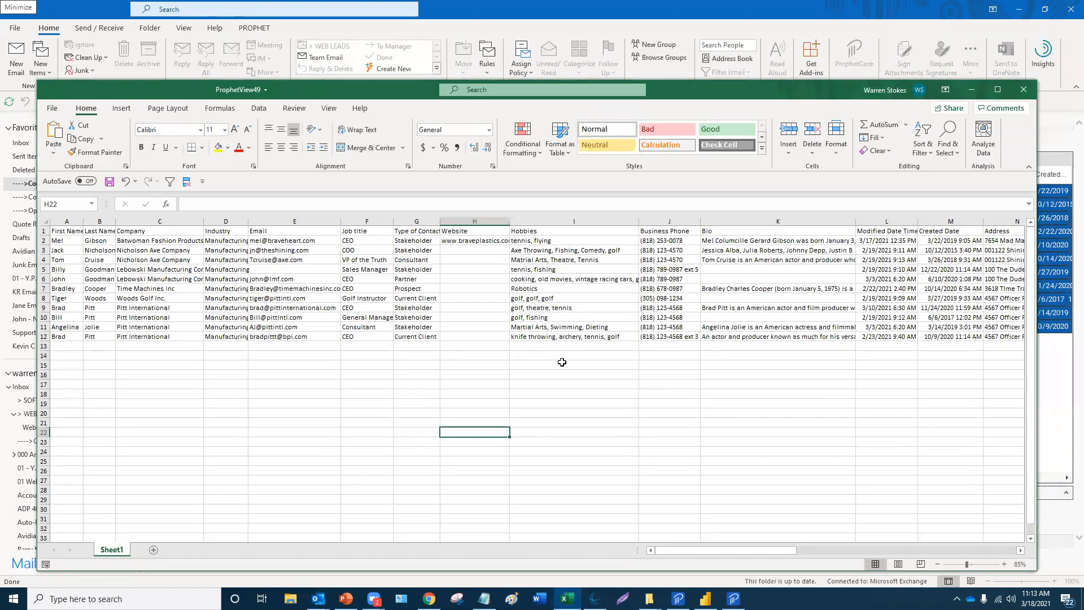
pyautogui.click(332, 394)
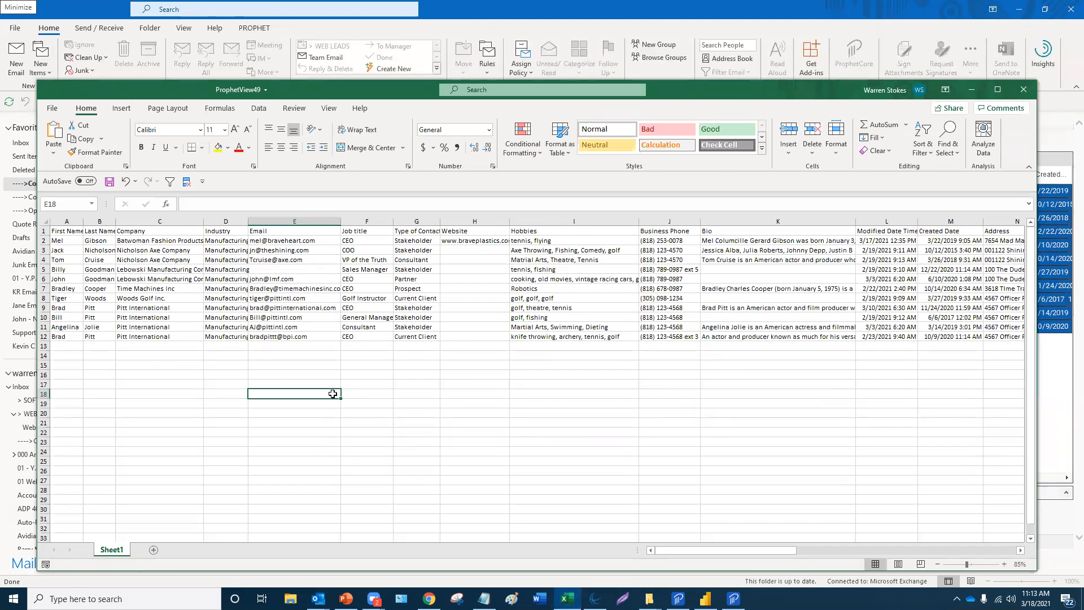
pyautogui.moveTo(248, 221); pyautogui.dragTo(281, 221)
pyautogui.click(358, 402)
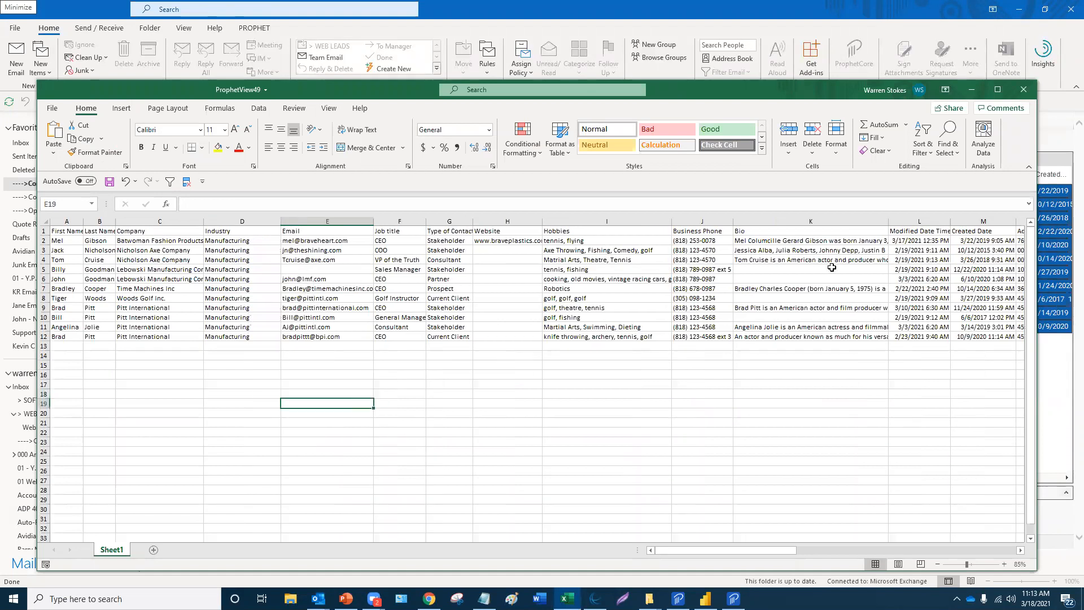
# - Close the exported workbook and reduce the contact selection to the fifth contact only
pyautogui.click(1024, 92)
pyautogui.click(541, 311)
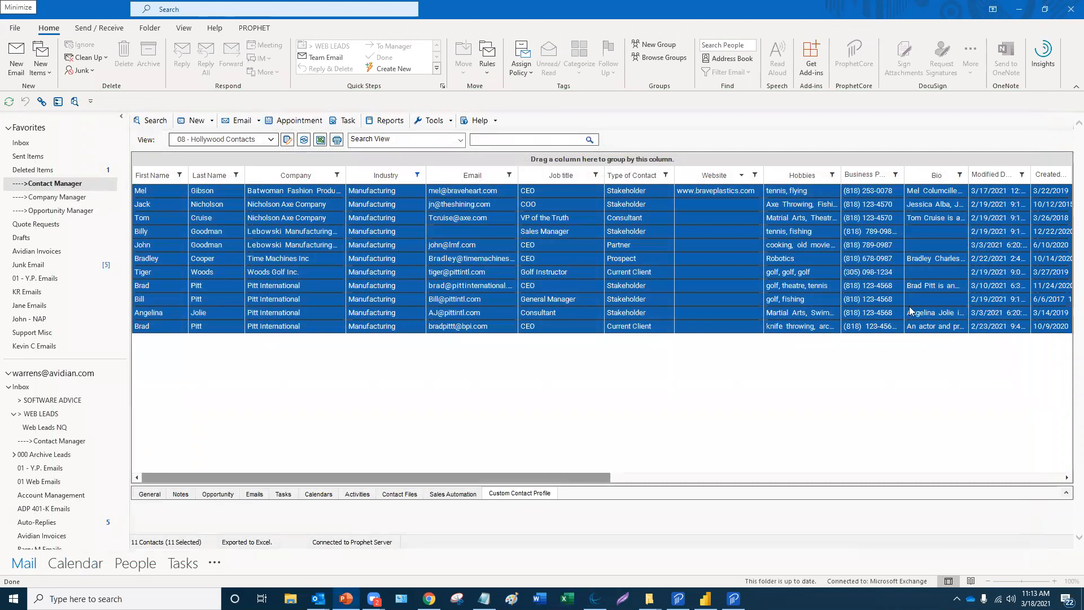
pyautogui.click(469, 250)
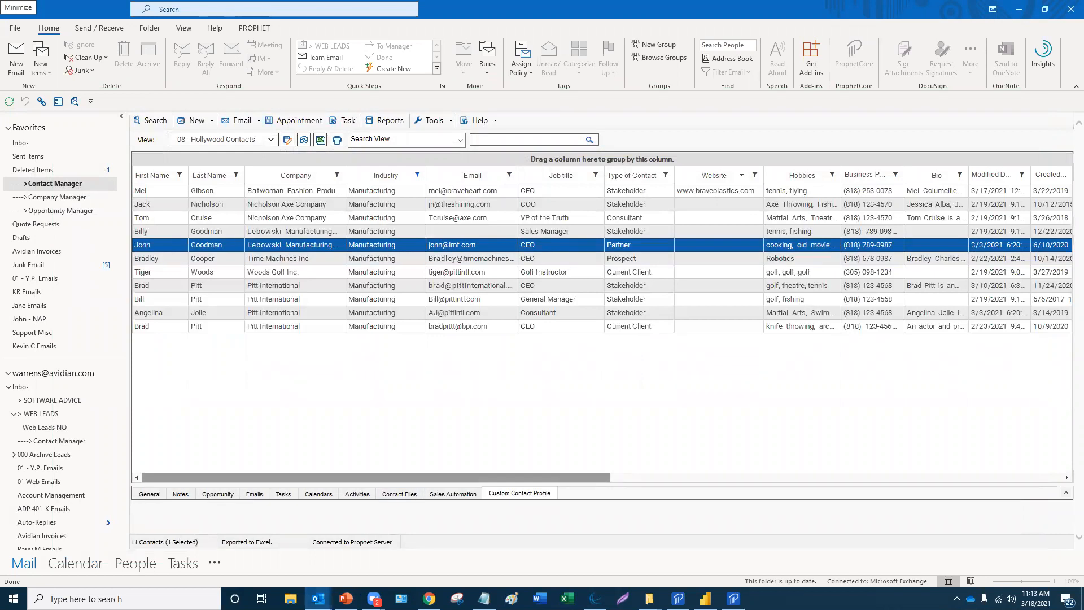
# - Switch to the Opportunity Manager window with the Hollywood Projects view and check its list of available views
pyautogui.moveTo(318, 598)
pyautogui.click(269, 566)
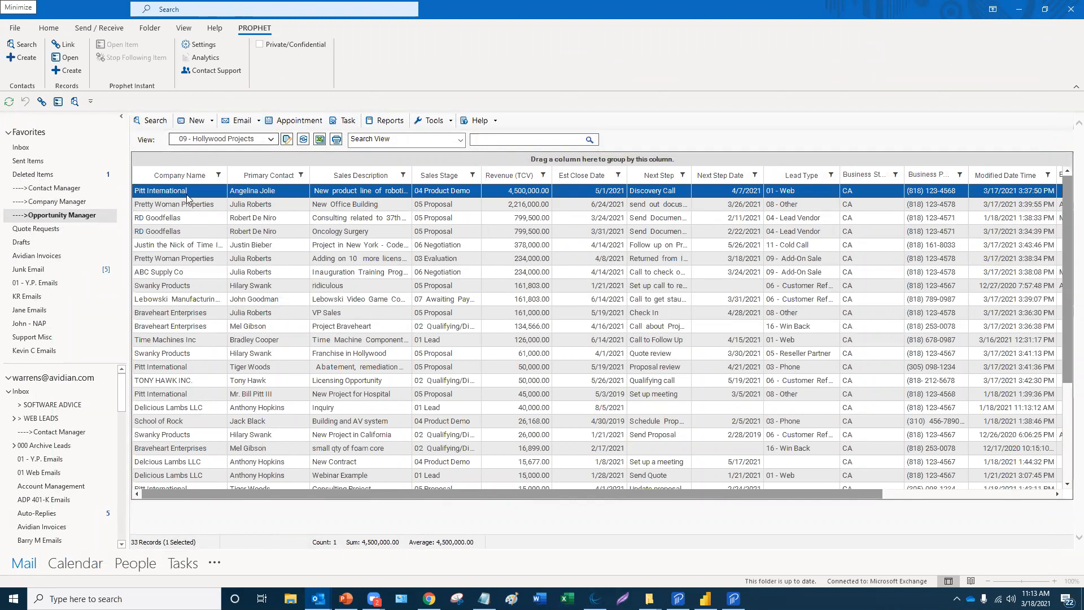
pyautogui.click(270, 140)
pyautogui.click(662, 78)
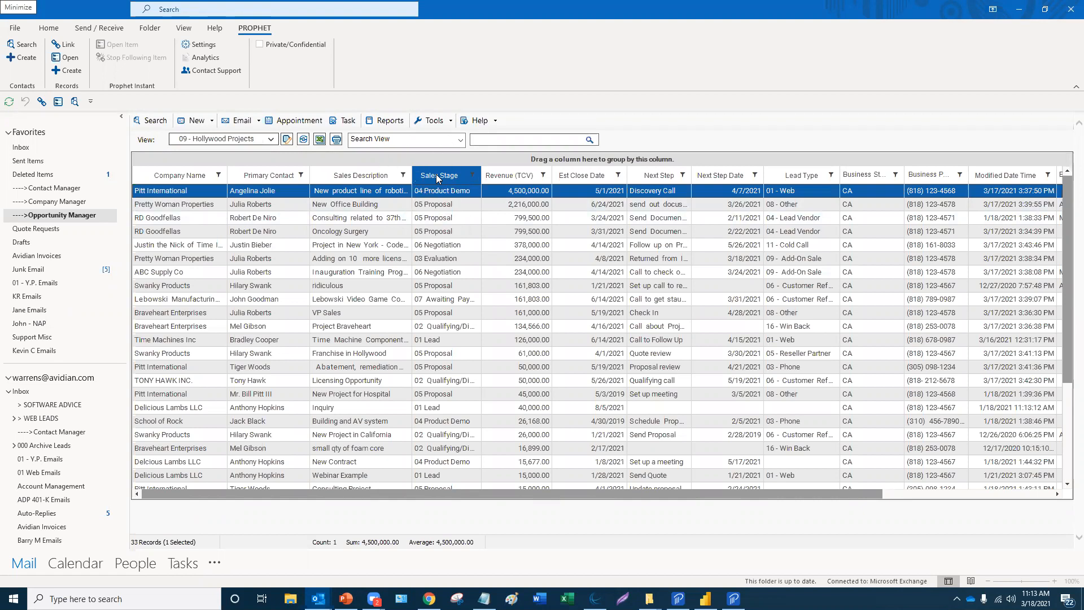
# - Try grouping the Hollywood Projects opportunities by Sales Stage, and remove the grouping
pyautogui.moveTo(436, 174); pyautogui.dragTo(254, 159)
pyautogui.click(248, 272)
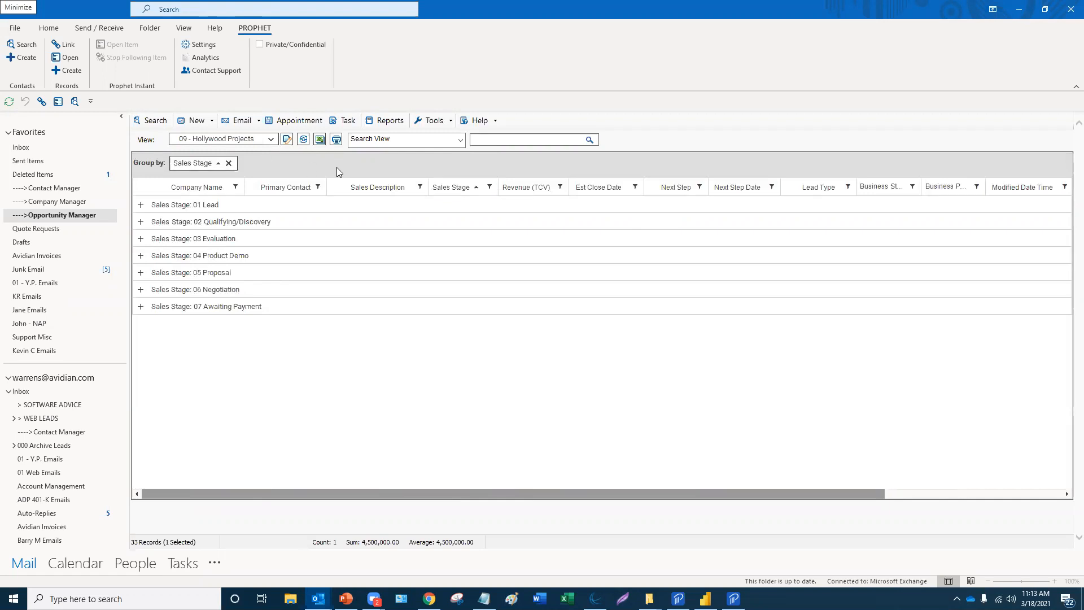
pyautogui.click(228, 163)
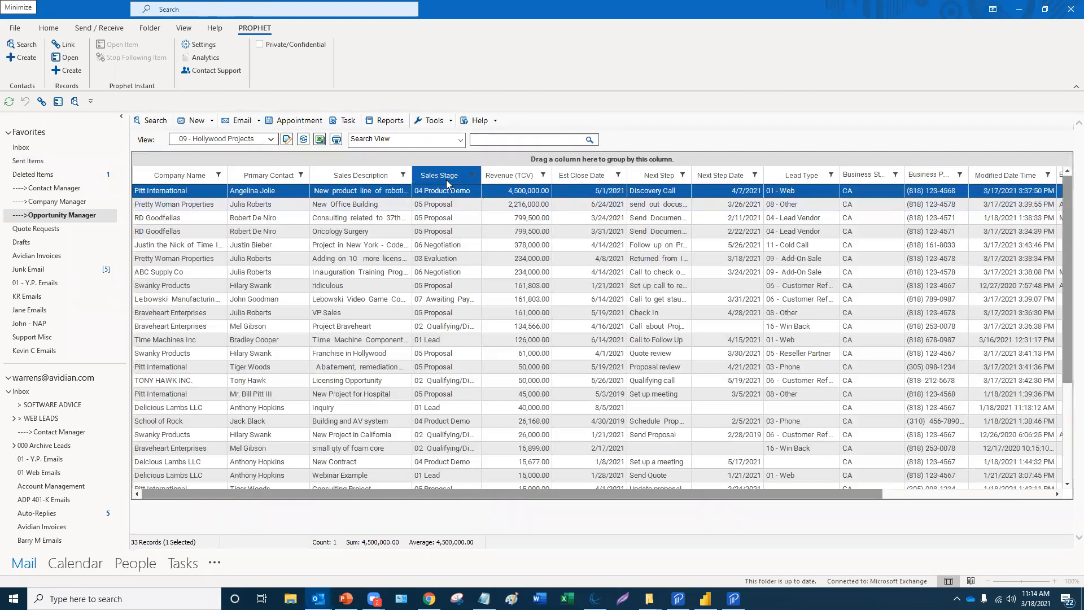
# - Group the opportunities by Sales Stage, examine the Negotiation, Evaluation and Proposal stages, and ungroup the list
pyautogui.moveTo(446, 179); pyautogui.dragTo(289, 162)
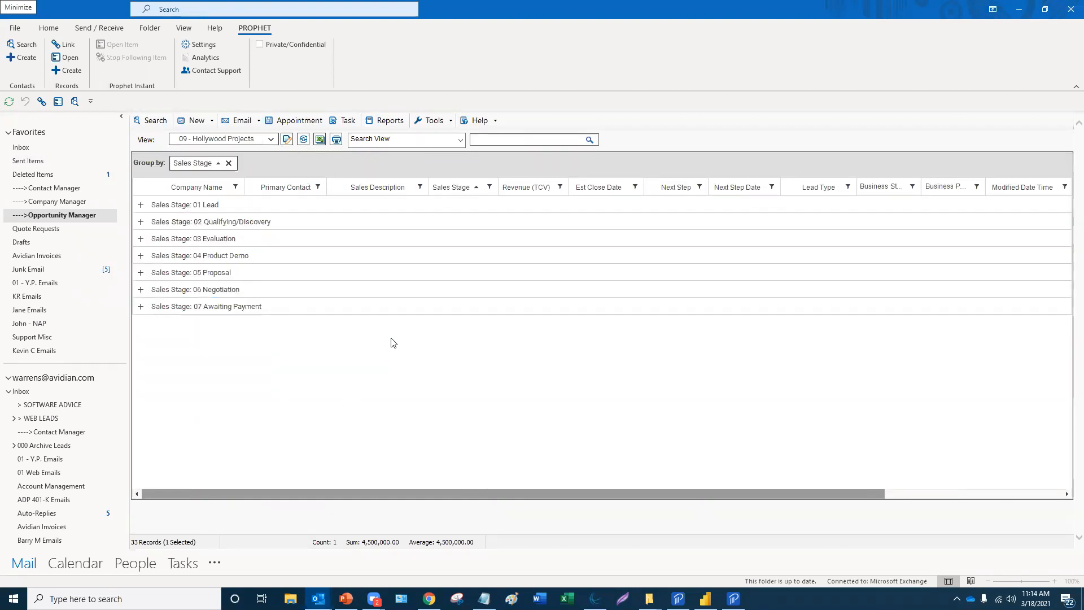
pyautogui.click(141, 293)
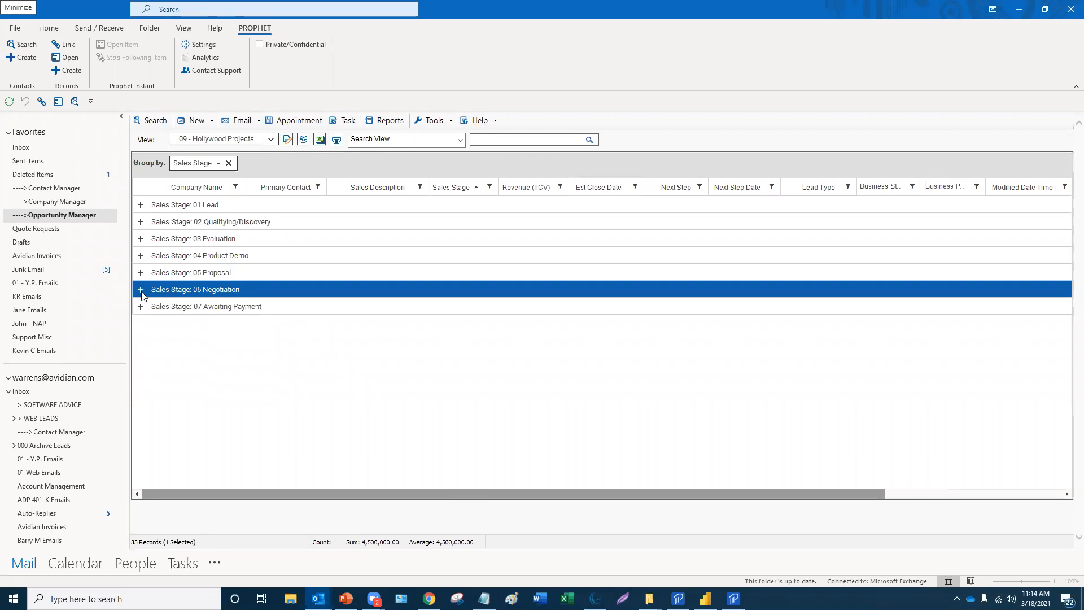
pyautogui.click(141, 290)
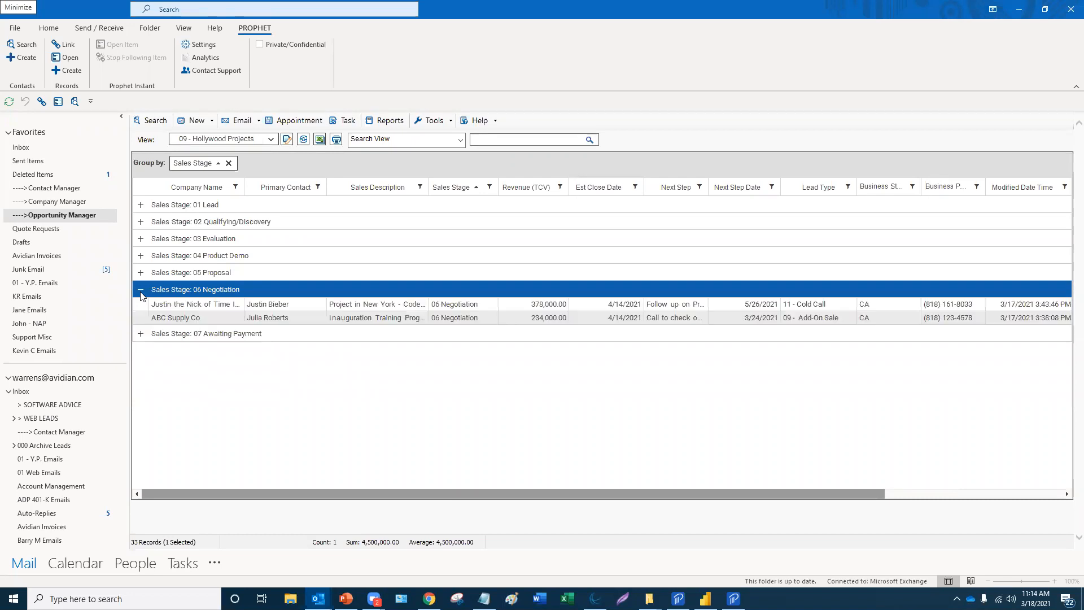
pyautogui.click(141, 292)
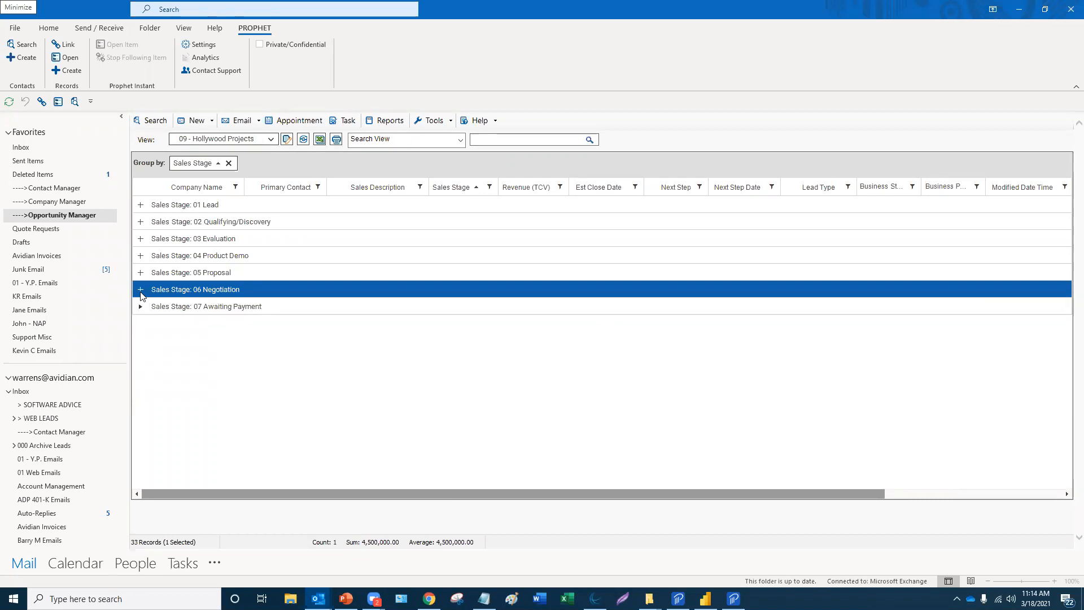
pyautogui.click(140, 240)
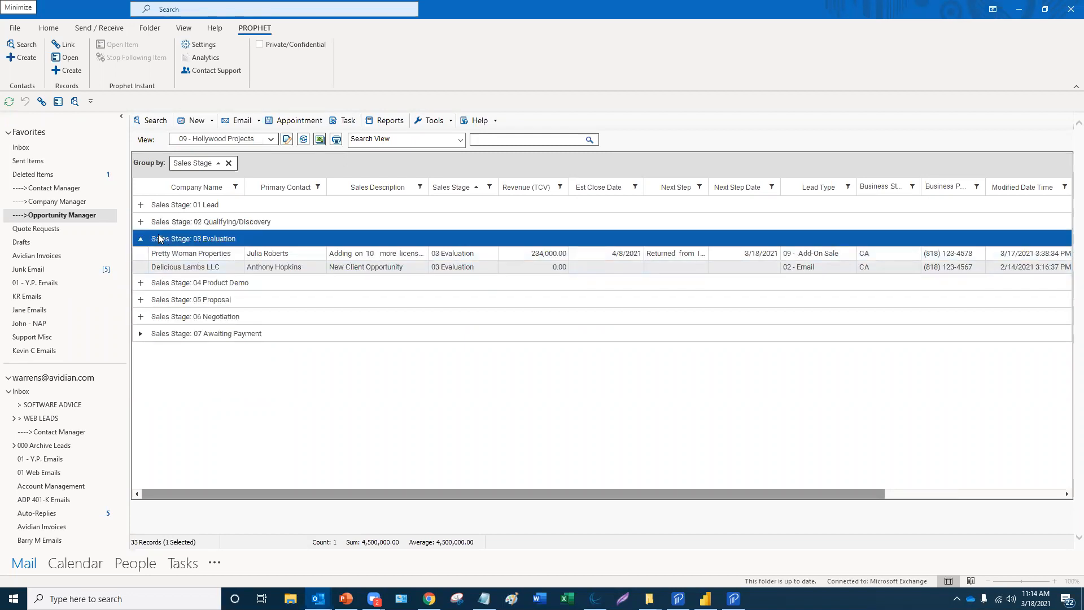
pyautogui.click(141, 239)
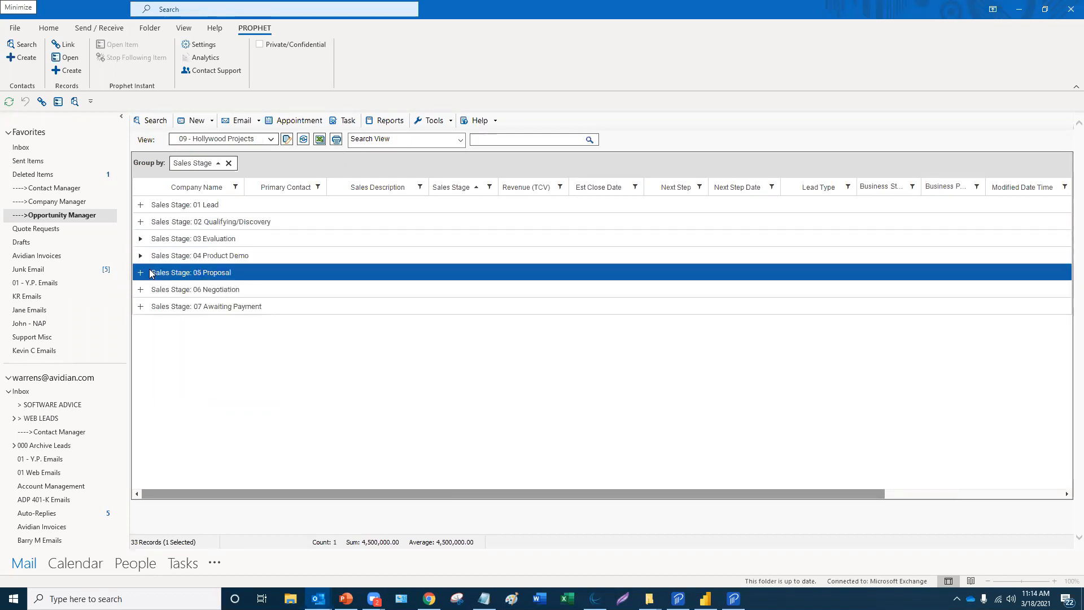
pyautogui.click(141, 274)
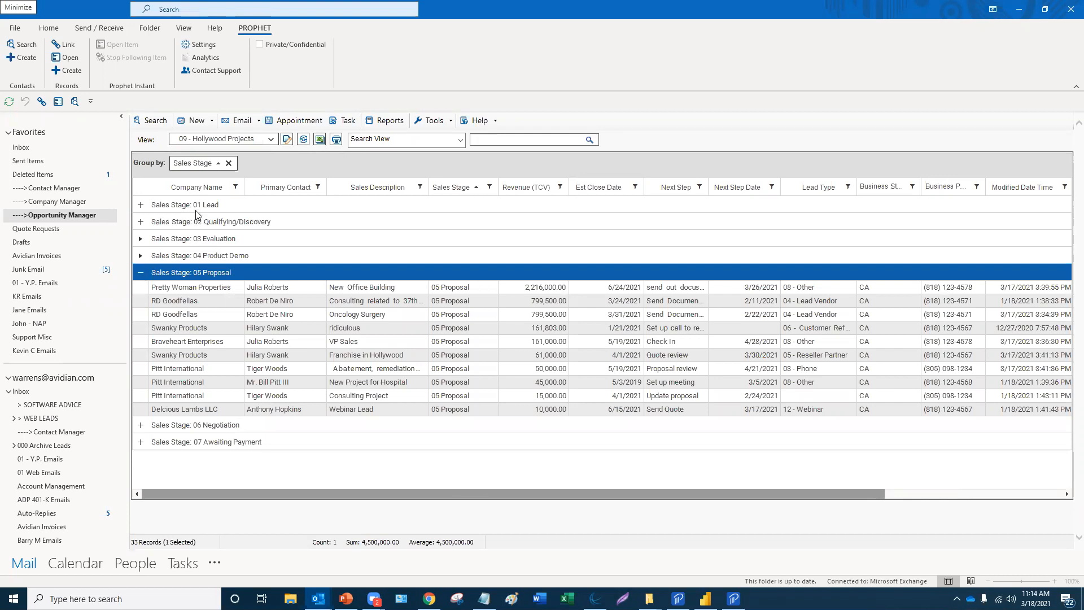
pyautogui.click(140, 274)
pyautogui.click(229, 163)
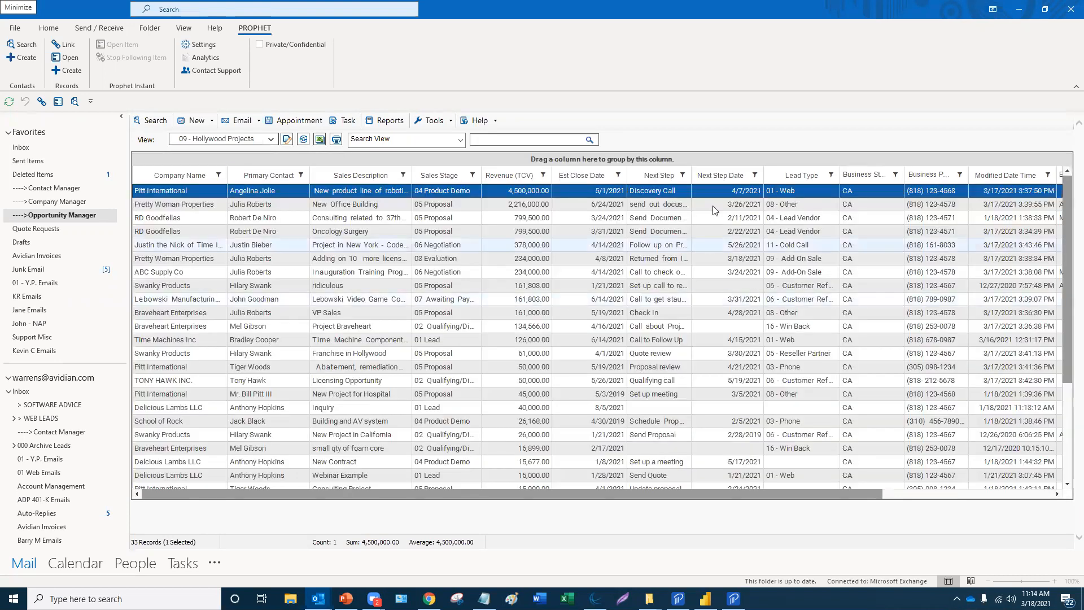
# - Group the opportunities by Lead Type, examine the Web and Cold Call groups, and ungroup the list
pyautogui.moveTo(789, 181); pyautogui.dragTo(286, 161)
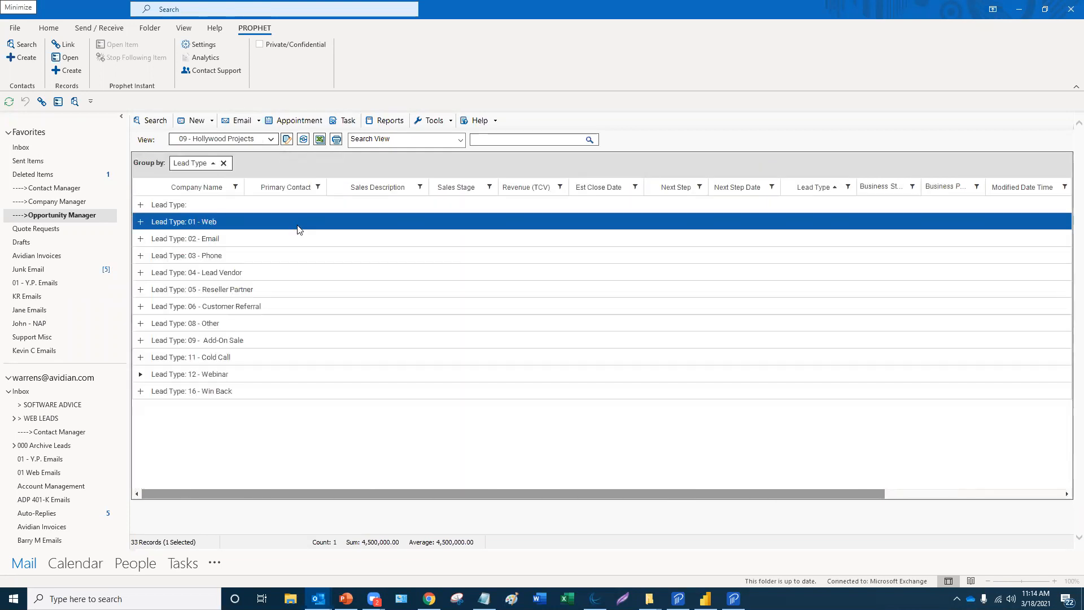
pyautogui.moveTo(299, 229); pyautogui.dragTo(155, 222)
pyautogui.click(141, 222)
pyautogui.click(141, 222)
pyautogui.moveTo(147, 303); pyautogui.dragTo(139, 366)
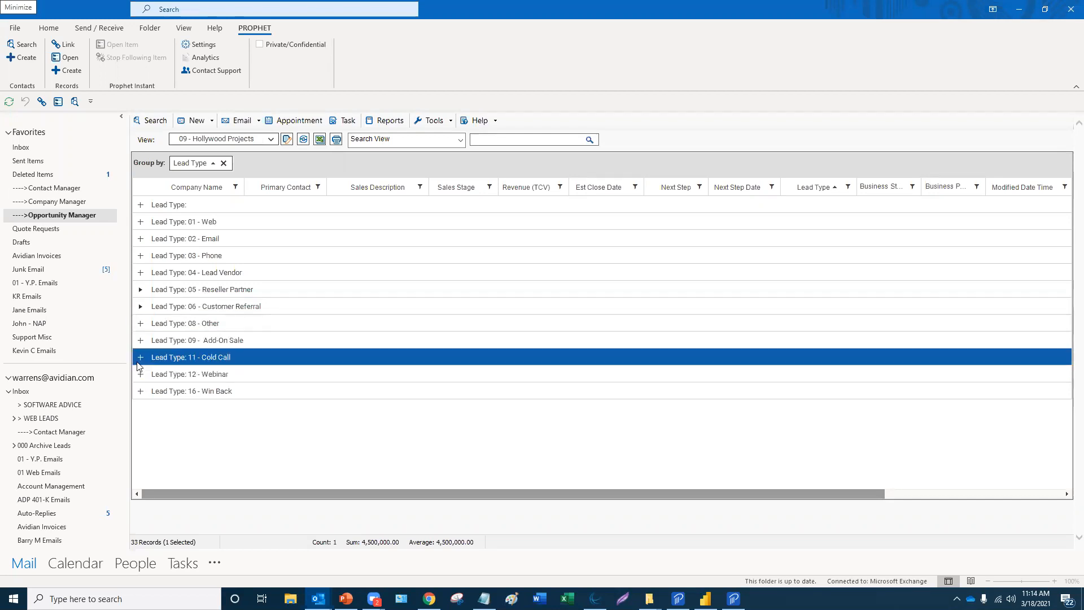
pyautogui.click(139, 361)
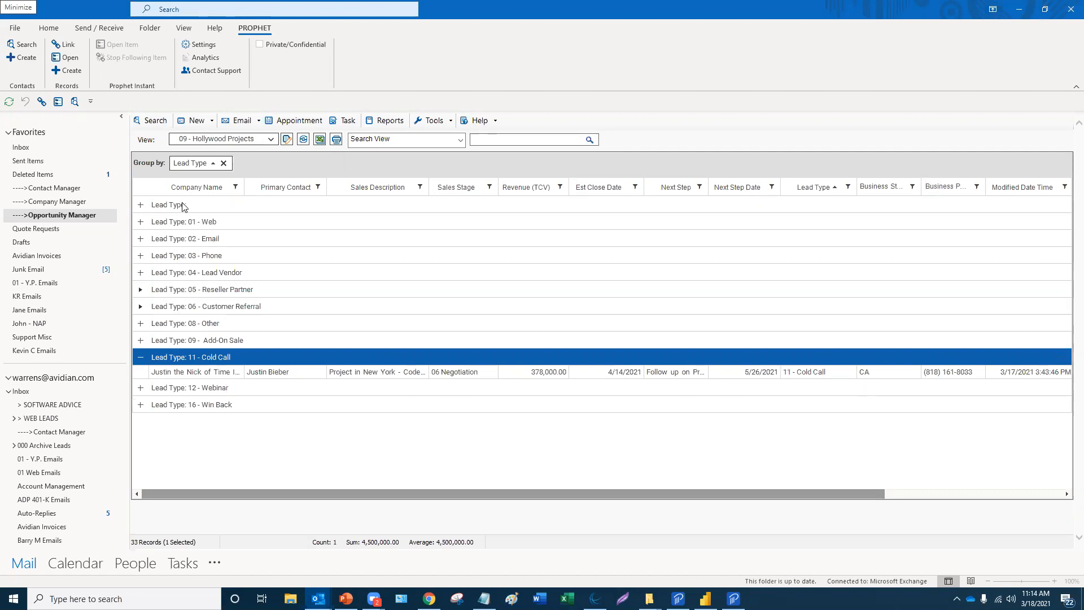
pyautogui.click(224, 163)
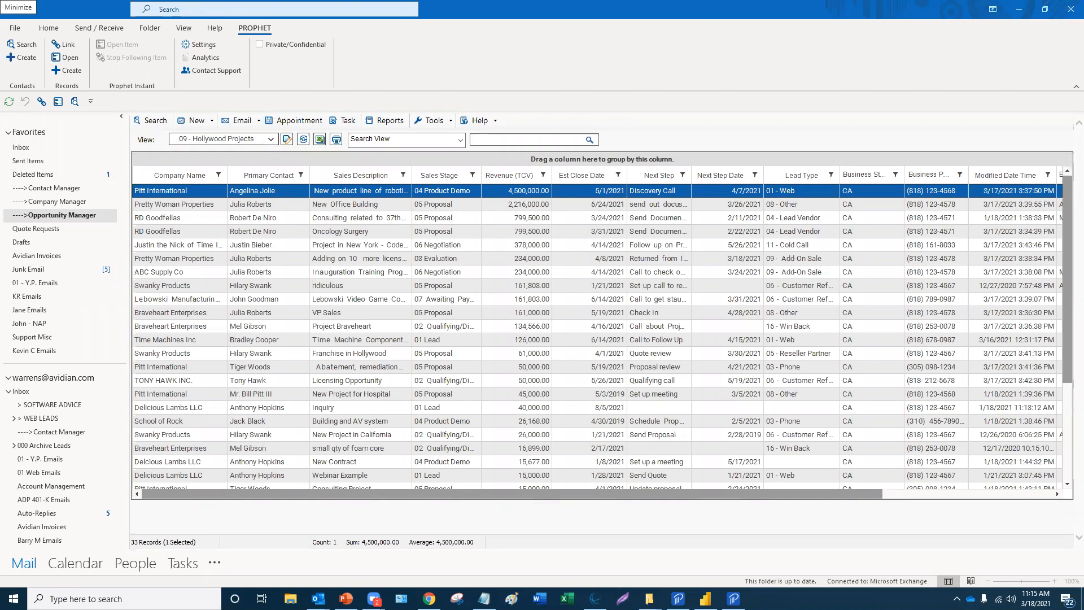
# - Sort the Hollywood Projects opportunities by Revenue (TCV) in descending order
pyautogui.click(528, 249)
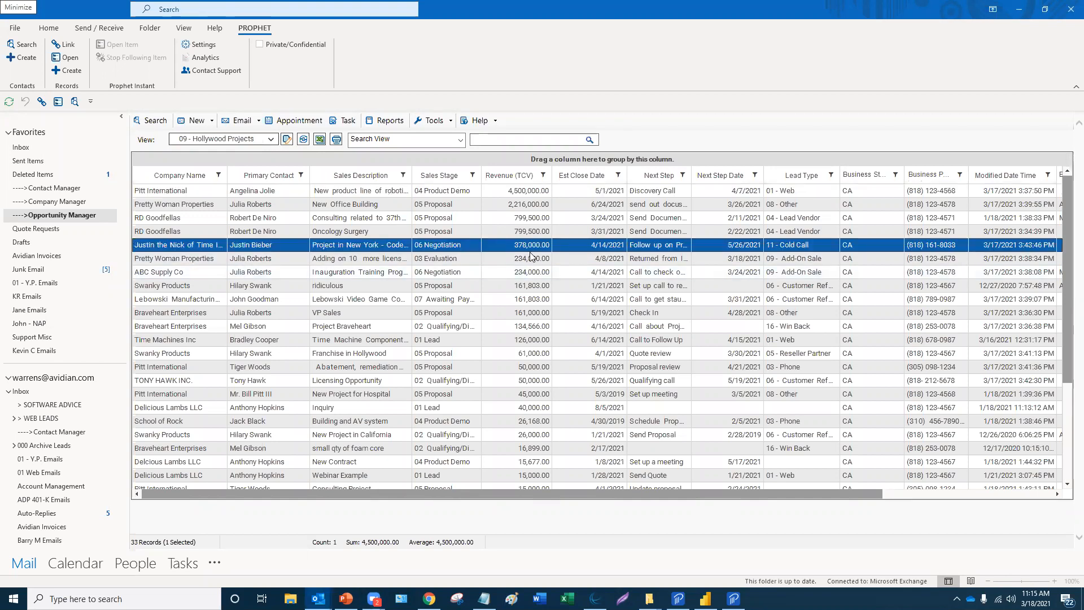
pyautogui.click(523, 176)
pyautogui.click(522, 175)
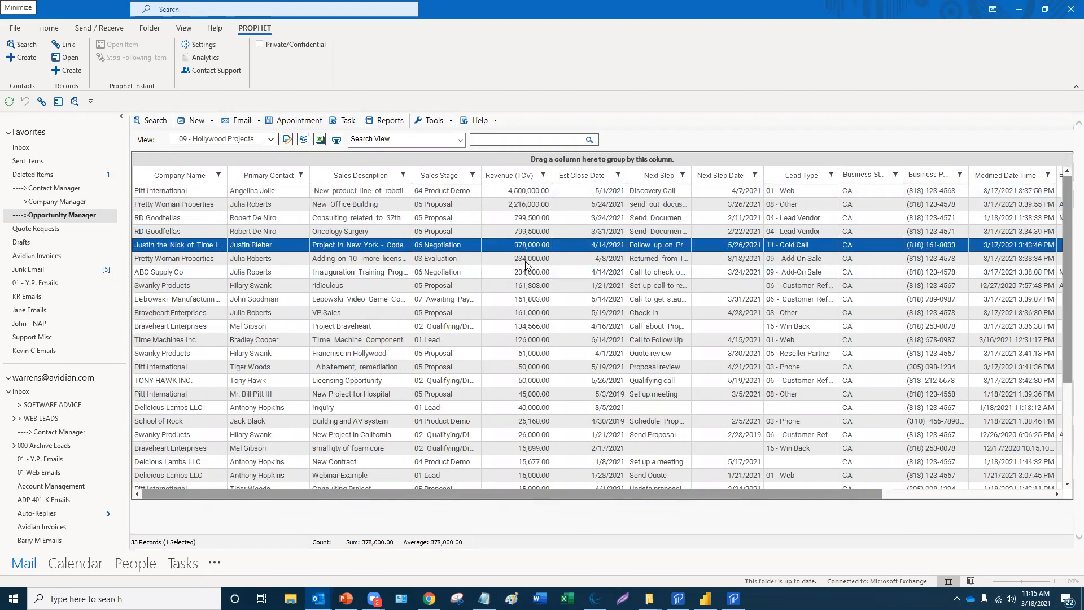
pyautogui.click(523, 179)
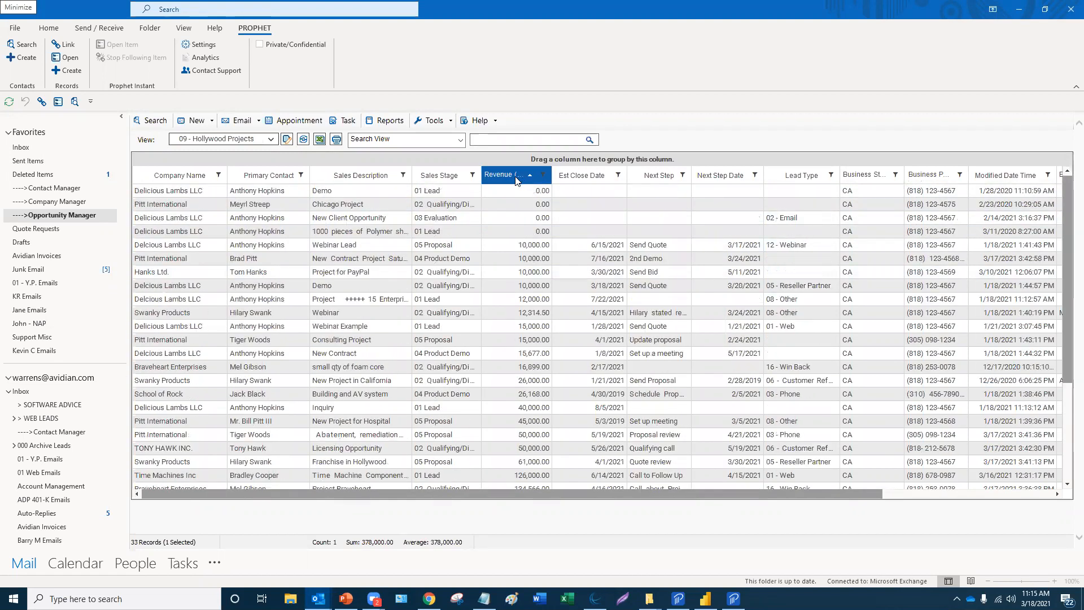
pyautogui.click(522, 179)
# - Select the ten highest-revenue opportunities in Hollywood Projects and check their revenue sum and average
pyautogui.click(522, 191)
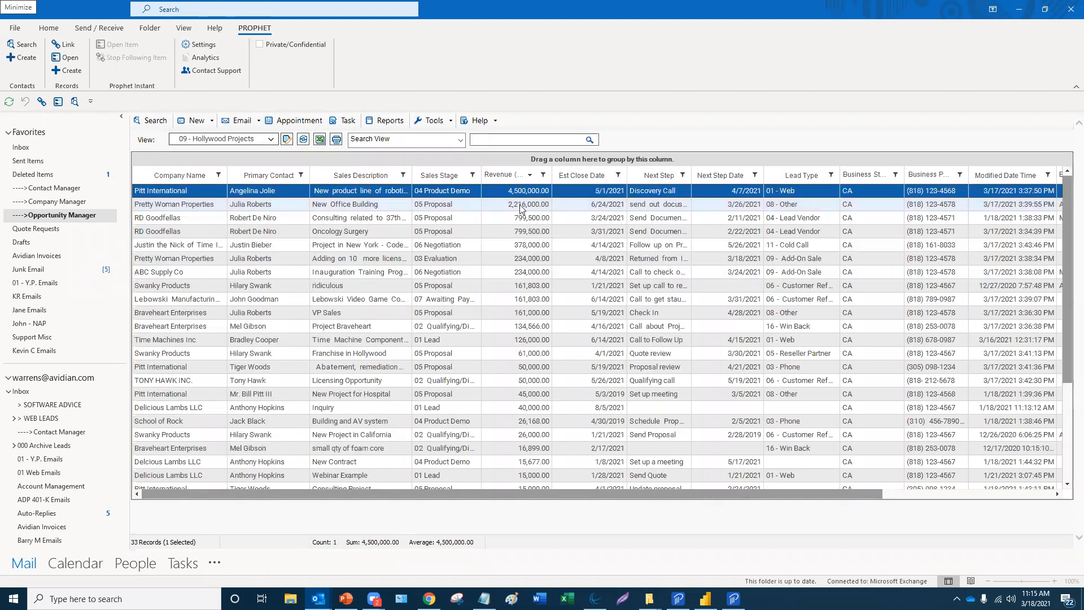
pyautogui.keyDown('shift'); pyautogui.click(522, 204); pyautogui.keyUp('shift')
pyautogui.keyDown('shift'); pyautogui.click(519, 225); pyautogui.keyUp('shift')
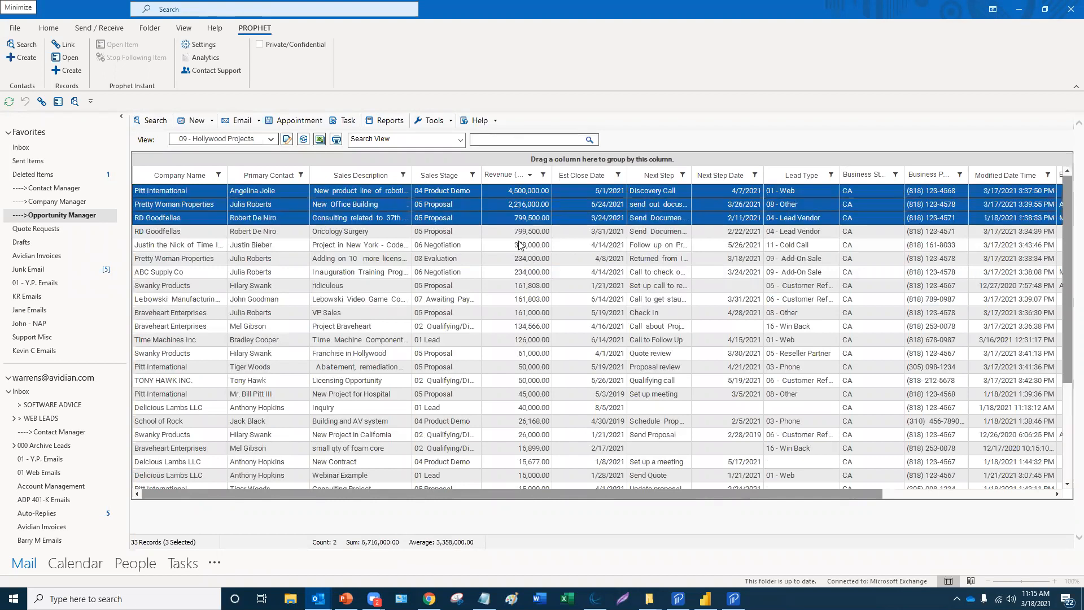
pyautogui.keyDown('shift'); pyautogui.click(520, 236); pyautogui.keyUp('shift')
pyautogui.keyDown('shift'); pyautogui.click(523, 249); pyautogui.keyUp('shift')
pyautogui.hotkey('shift', 'Down')
pyautogui.hotkey('shift', 'Down')
pyautogui.hotkey('shift', 'Down')
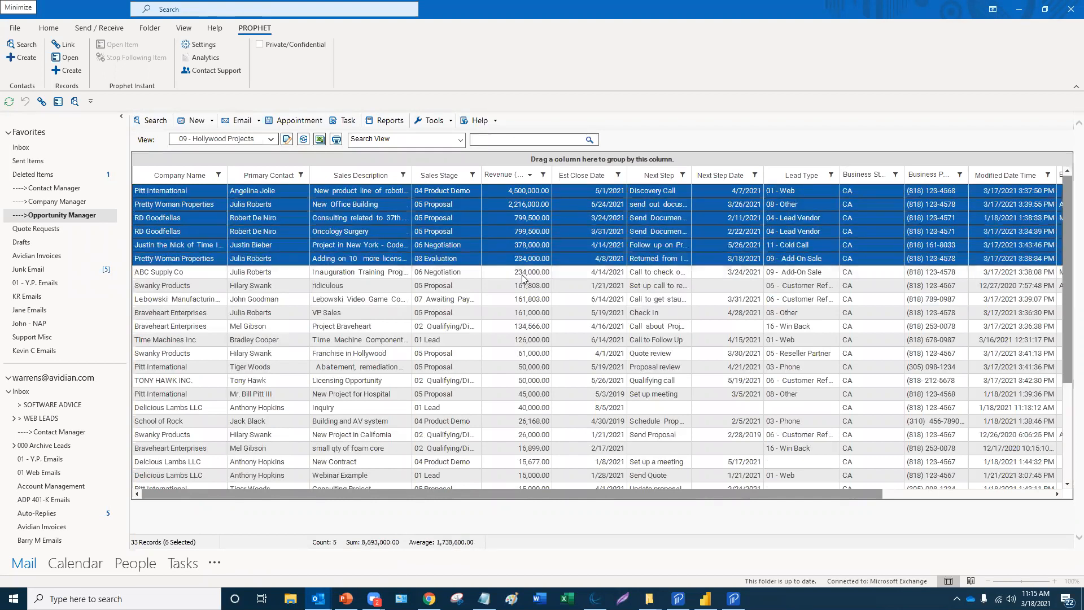
pyautogui.keyDown('shift'); pyautogui.click(524, 300); pyautogui.keyUp('shift')
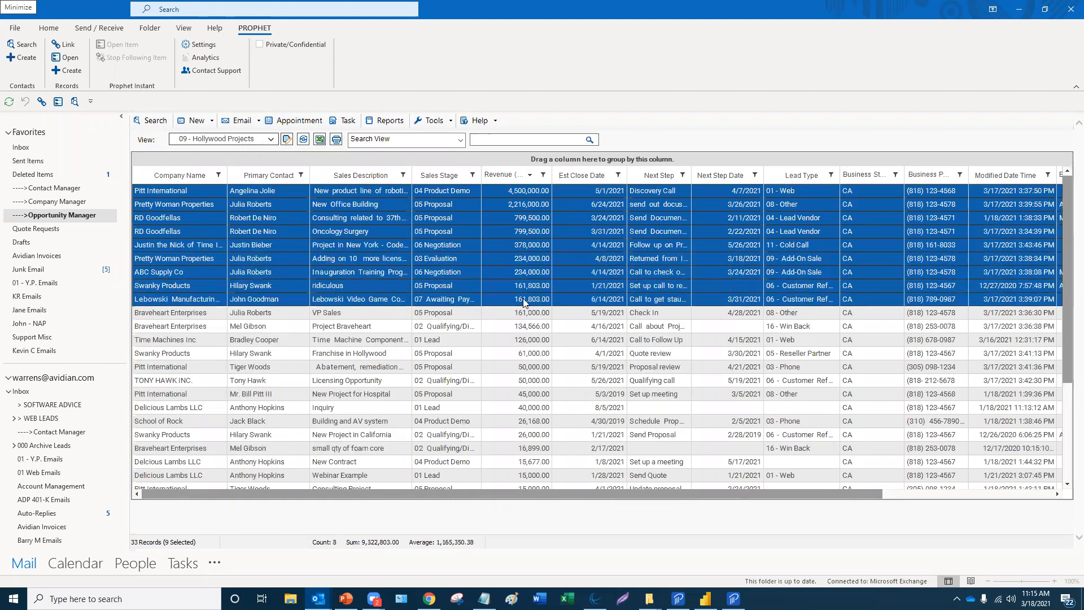
pyautogui.keyDown('shift'); pyautogui.click(524, 314); pyautogui.keyUp('shift')
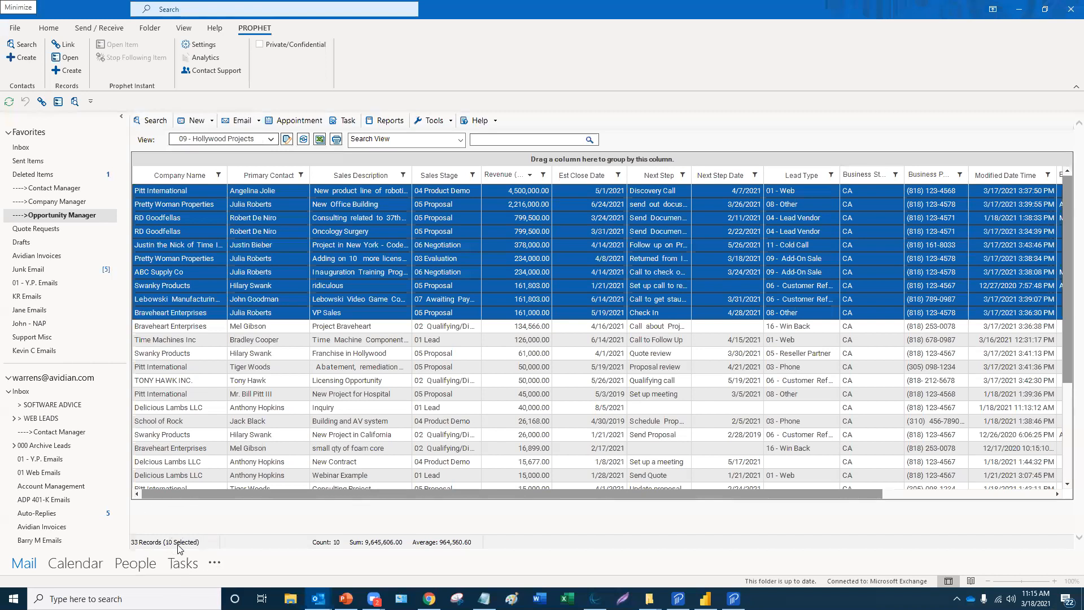
pyautogui.click(366, 552)
pyautogui.click(447, 554)
# - Export only the selected opportunity rows to the Excel file ProphetView50.xlsx and examine the exported columns
pyautogui.click(319, 139)
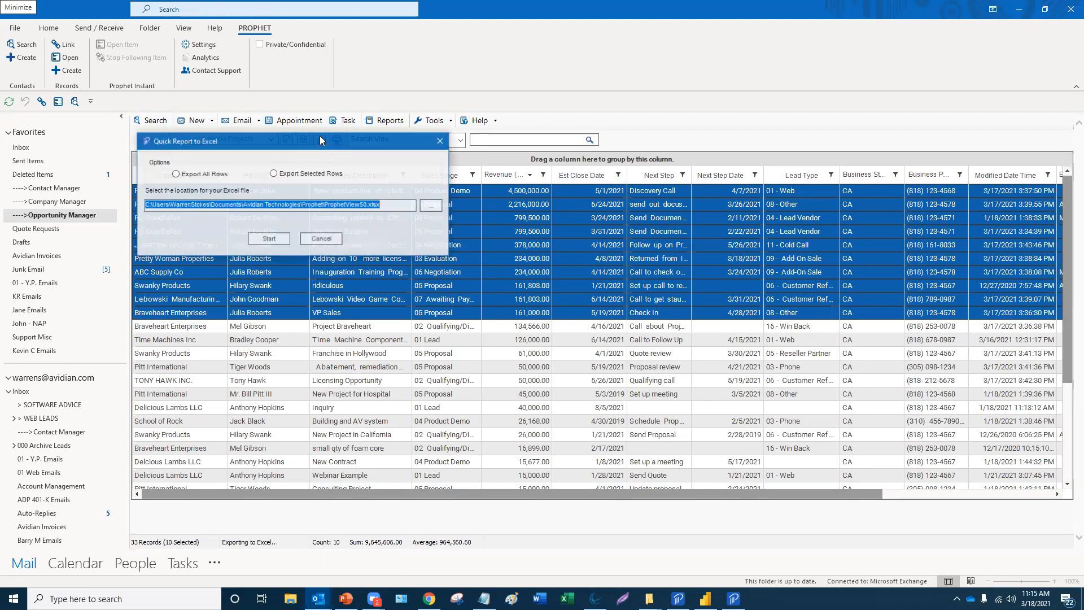
pyautogui.click(274, 174)
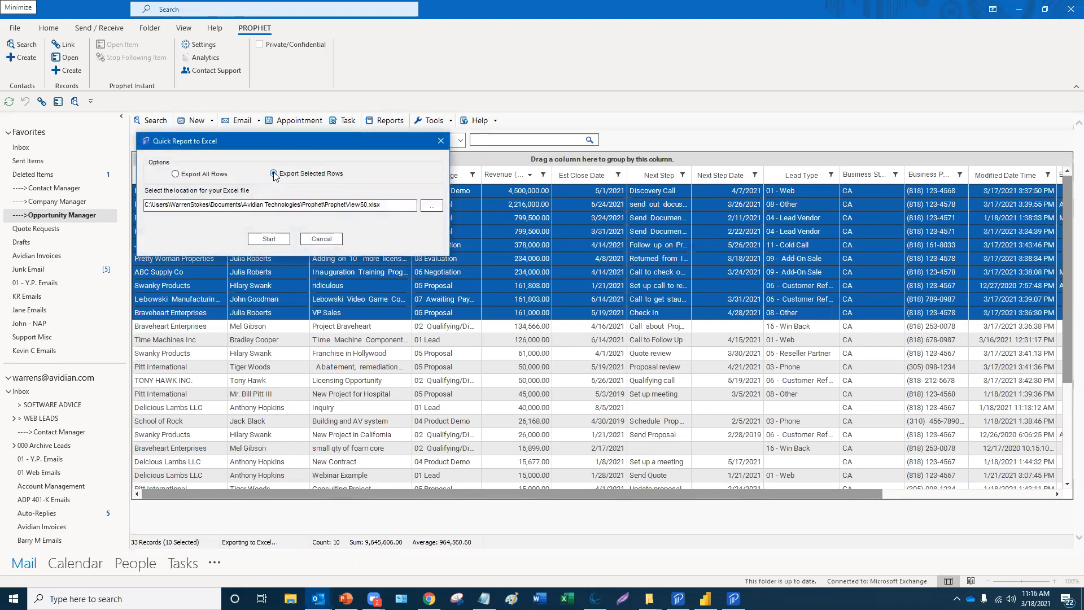
pyautogui.click(259, 237)
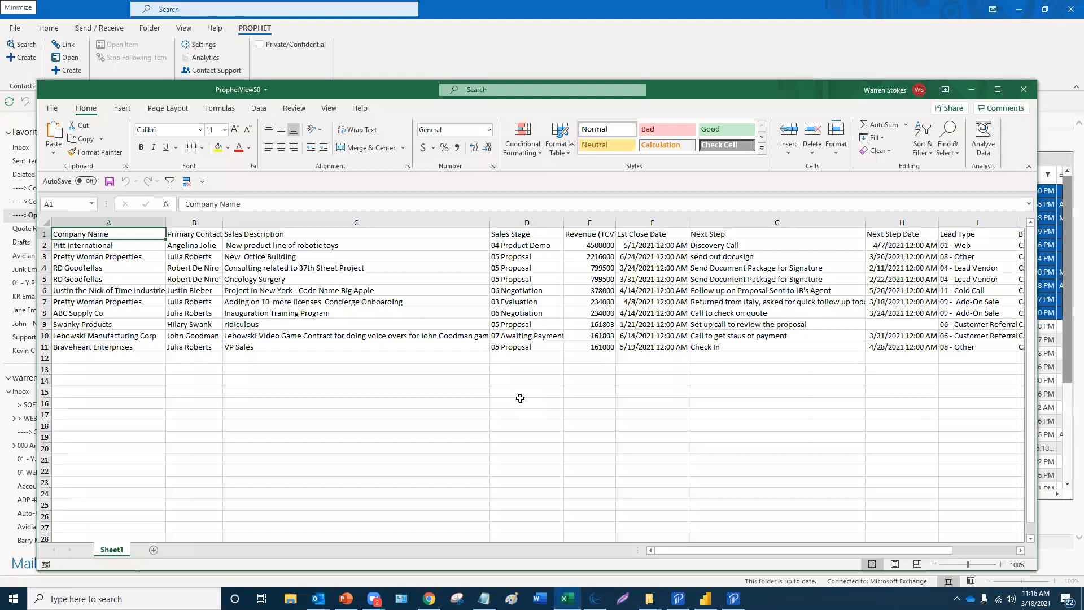
pyautogui.click(526, 401)
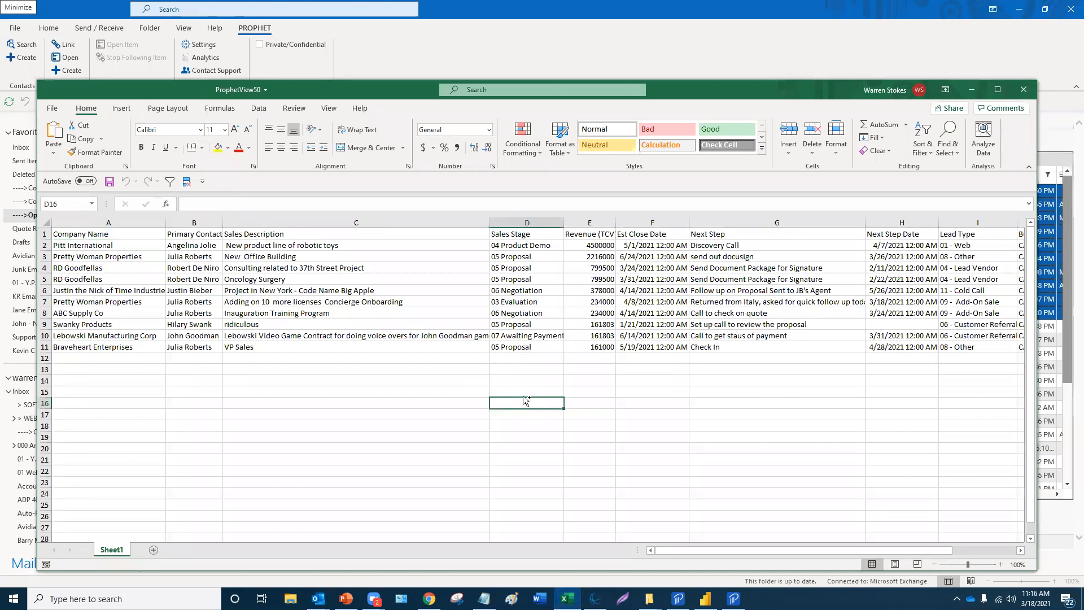
pyautogui.scroll(-2, 525, 401)
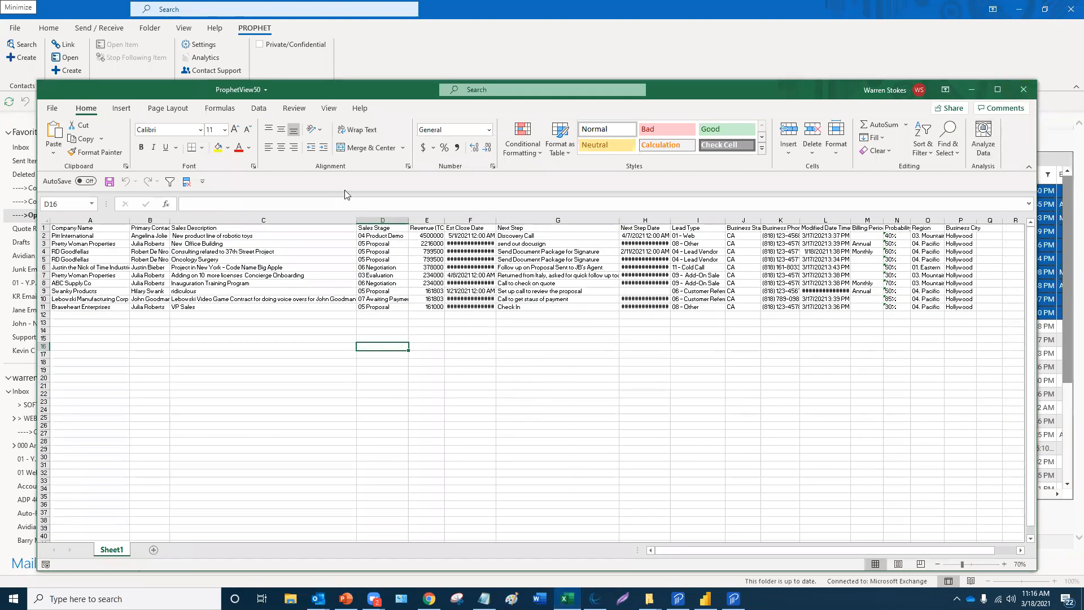
# - Share the ProphetView50 workbook by attaching a copy in Excel format to a new email
pyautogui.moveTo(235, 95); pyautogui.dragTo(286, 85)
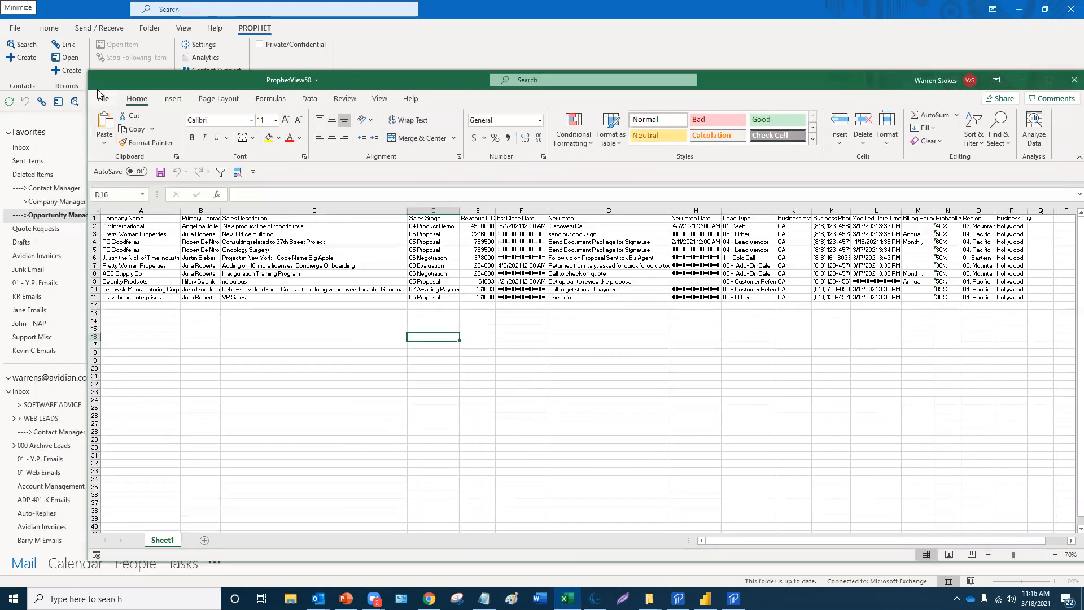
pyautogui.click(104, 99)
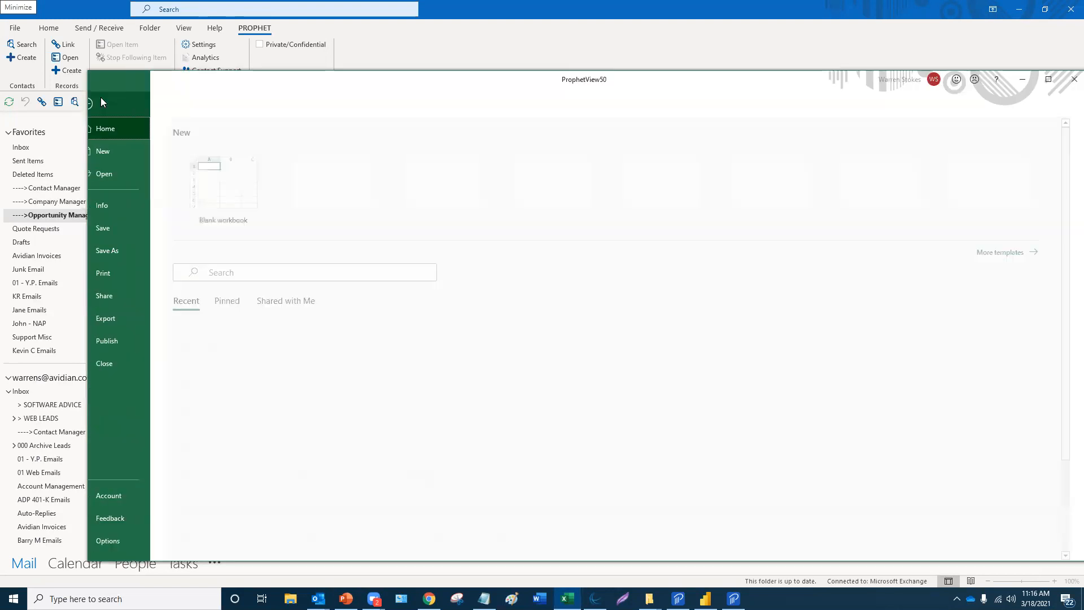
pyautogui.click(133, 298)
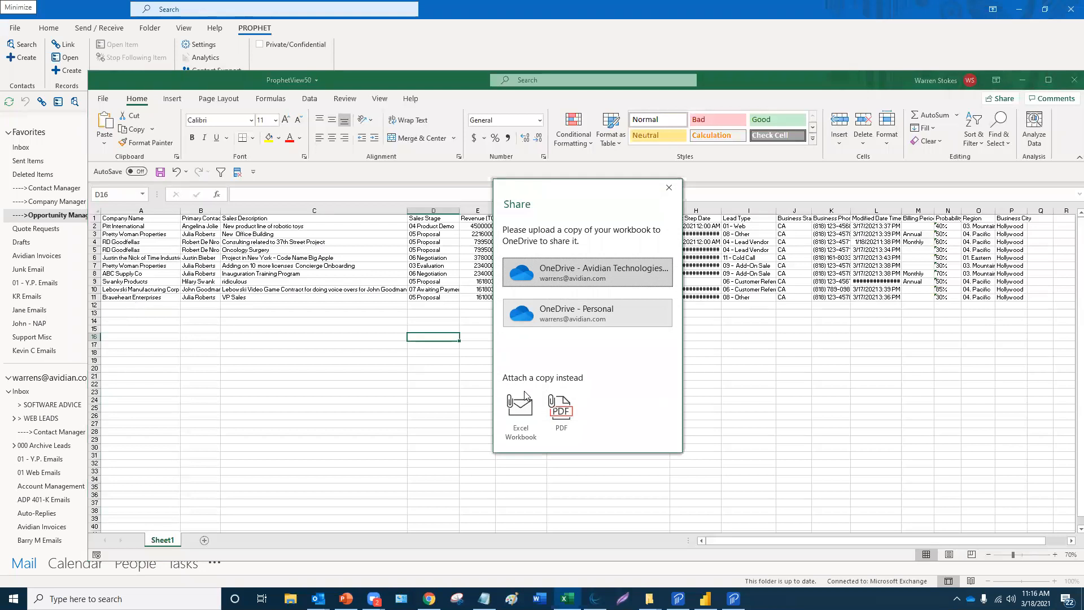
pyautogui.click(524, 425)
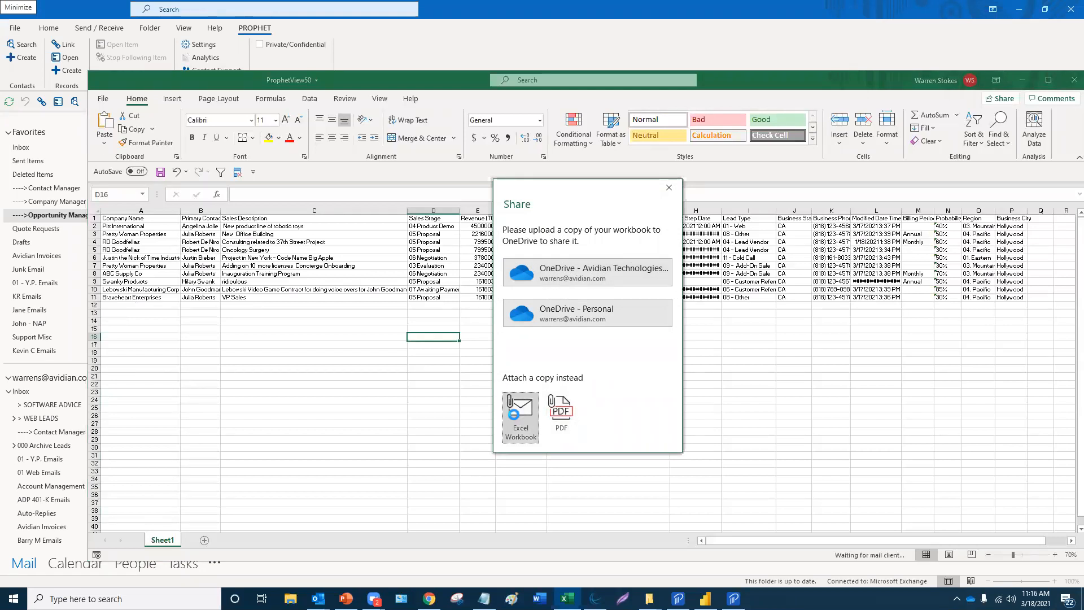
pyautogui.click(354, 221)
pyautogui.click(389, 254)
pyautogui.click(356, 339)
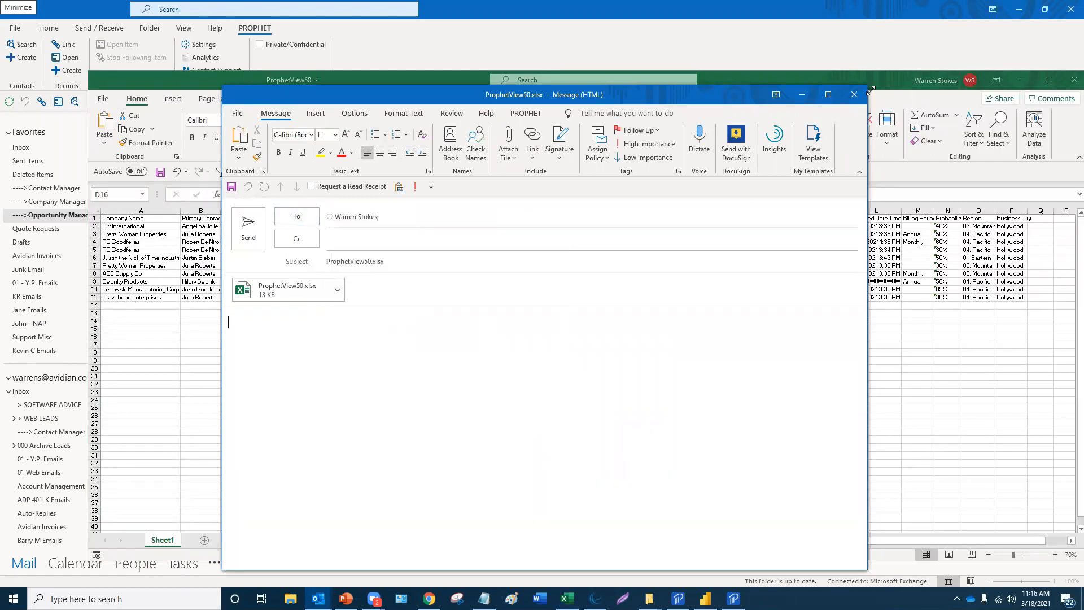
# - Discard the email draft without saving and close the ProphetView50 workbook
pyautogui.click(854, 94)
pyautogui.click(548, 330)
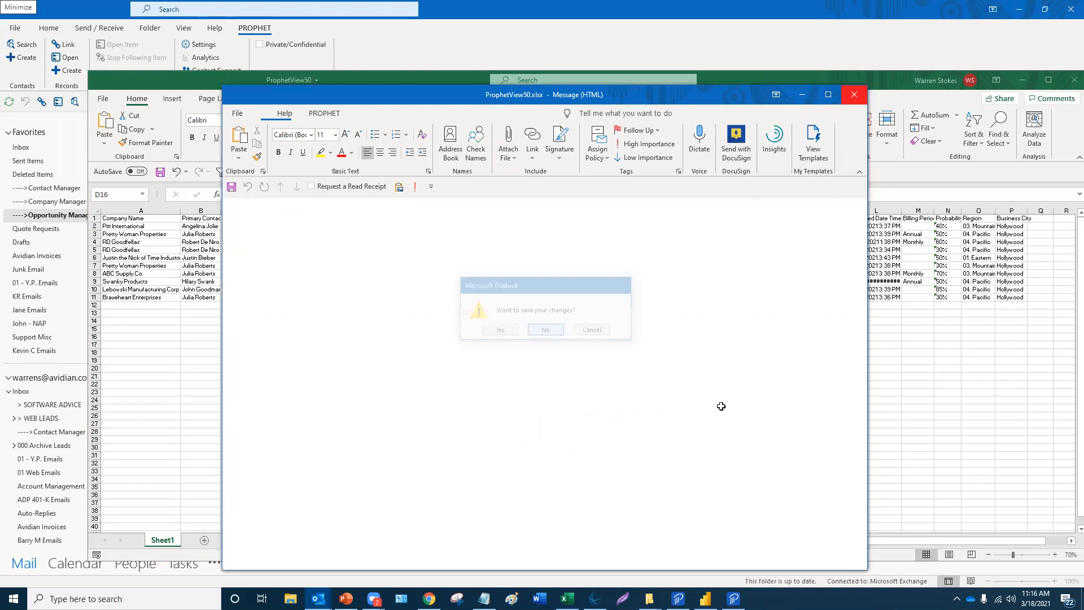
pyautogui.click(722, 406)
pyautogui.moveTo(818, 76); pyautogui.dragTo(731, 50)
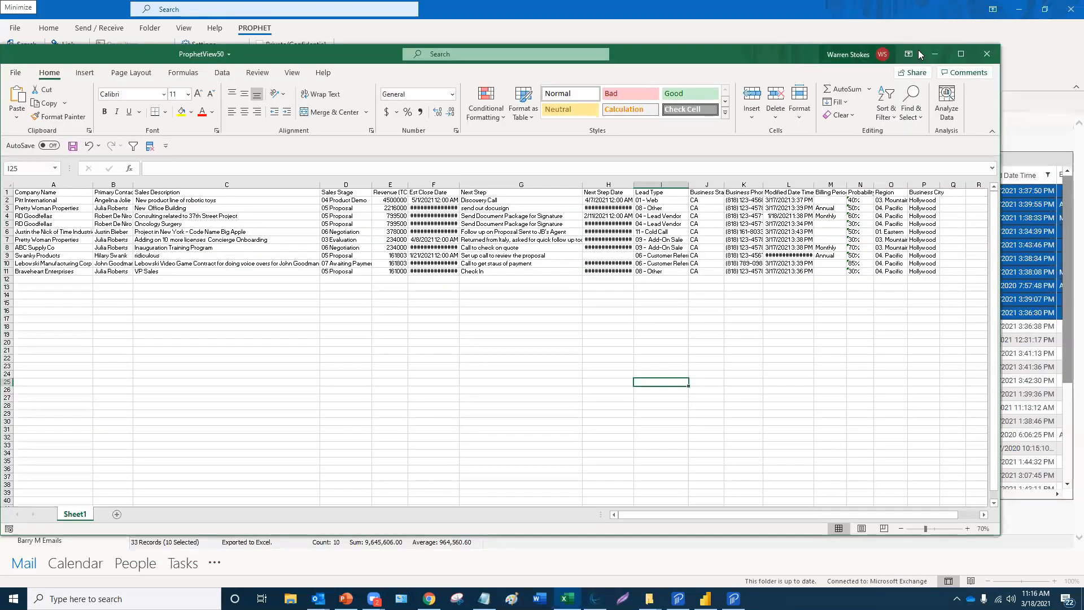
pyautogui.click(985, 53)
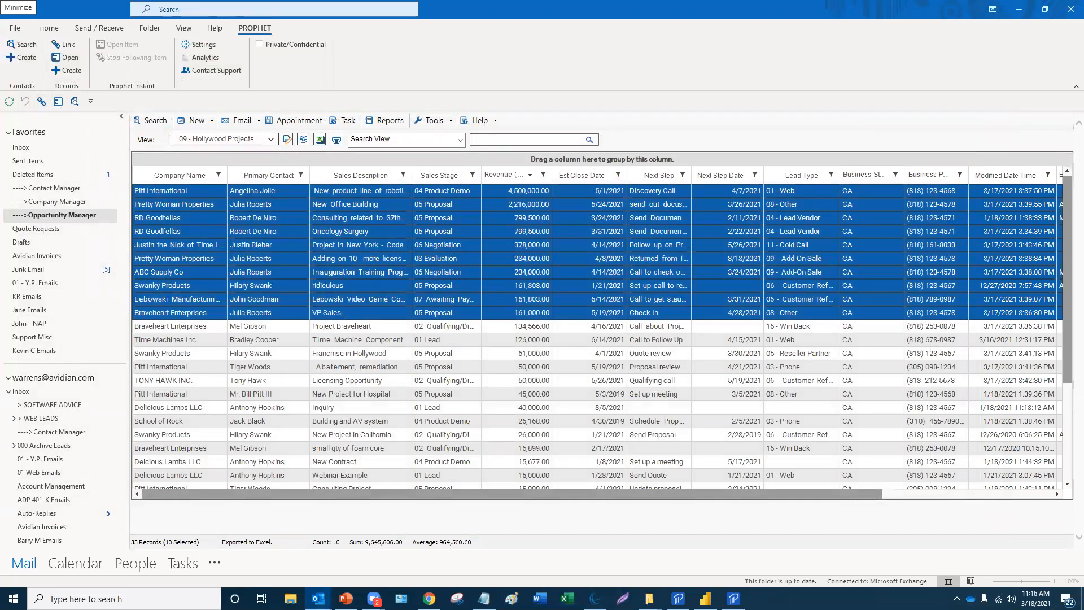
# - Select every second opportunity from the highest-revenue Pitt International row through TONY HAWK INC.'s Licensing Opportunity
pyautogui.click(321, 198)
pyautogui.keyDown('ctrl'); pyautogui.click(359, 218); pyautogui.keyUp('ctrl')
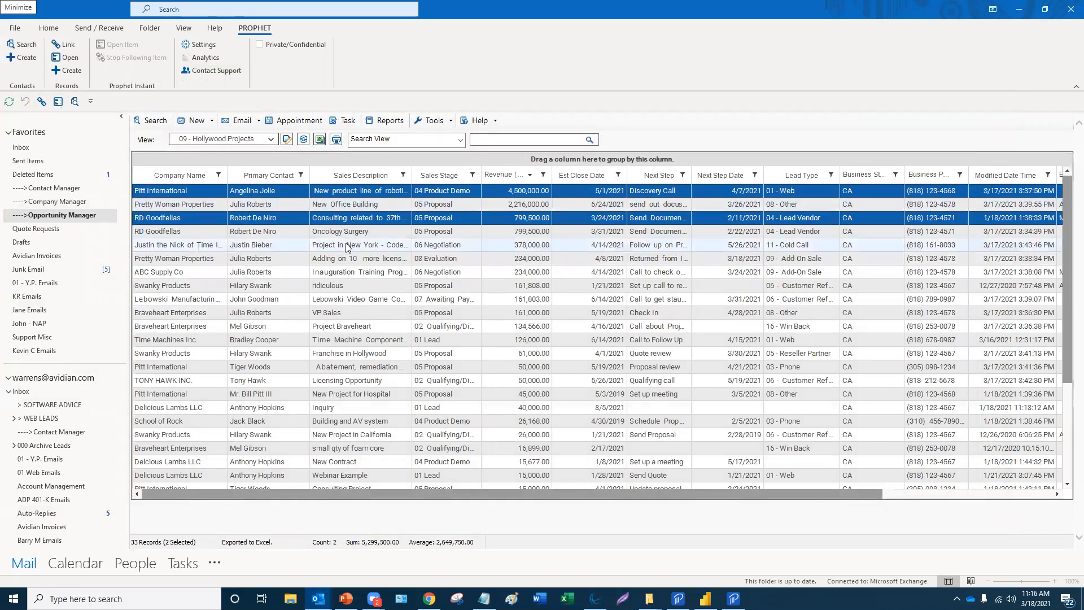
pyautogui.keyDown('ctrl'); pyautogui.click(346, 245); pyautogui.keyUp('ctrl')
pyautogui.keyDown('ctrl'); pyautogui.click(362, 272); pyautogui.keyUp('ctrl')
pyautogui.keyDown('ctrl'); pyautogui.click(348, 298); pyautogui.keyUp('ctrl')
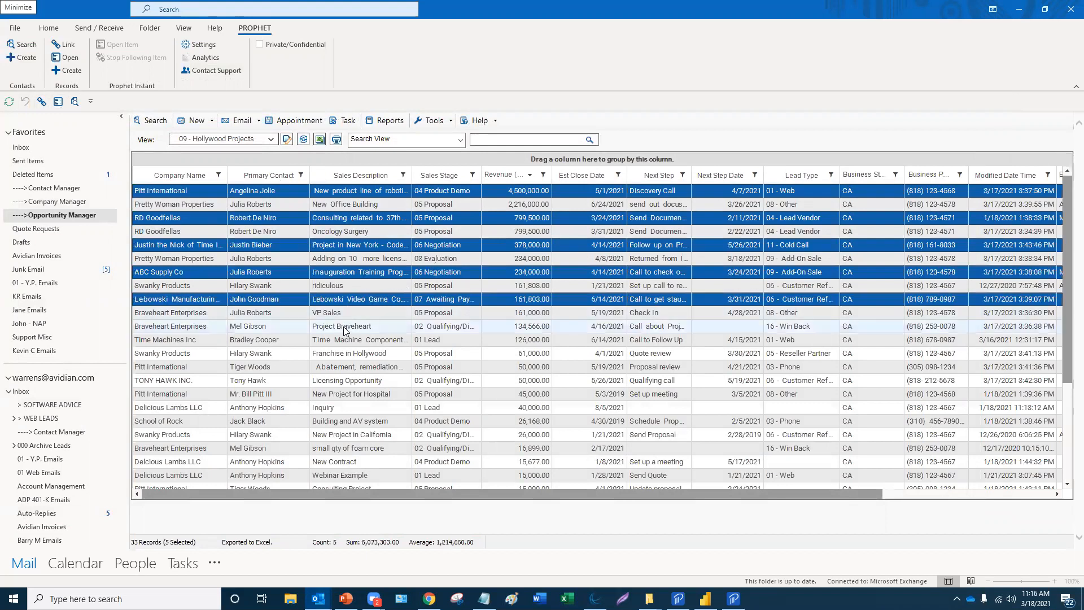
pyautogui.keyDown('ctrl'); pyautogui.click(343, 327); pyautogui.keyUp('ctrl')
pyautogui.keyDown('ctrl'); pyautogui.click(340, 353); pyautogui.keyUp('ctrl')
pyautogui.keyDown('ctrl'); pyautogui.click(349, 380); pyautogui.keyUp('ctrl')
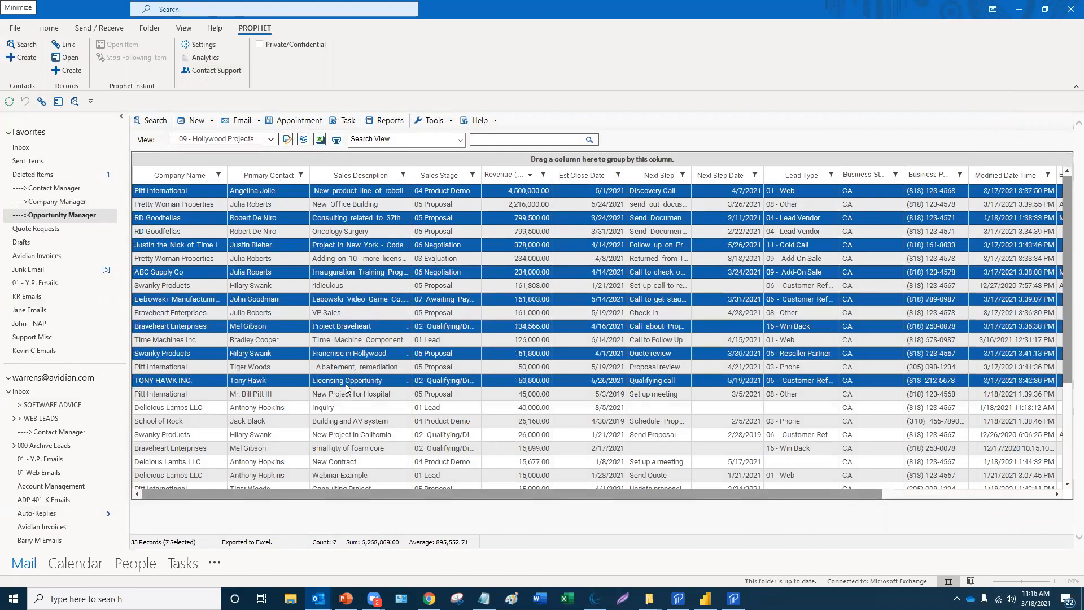
# - Clear the multiple selection, group the opportunities by Sales Stage, and ungroup the list
pyautogui.click(375, 342)
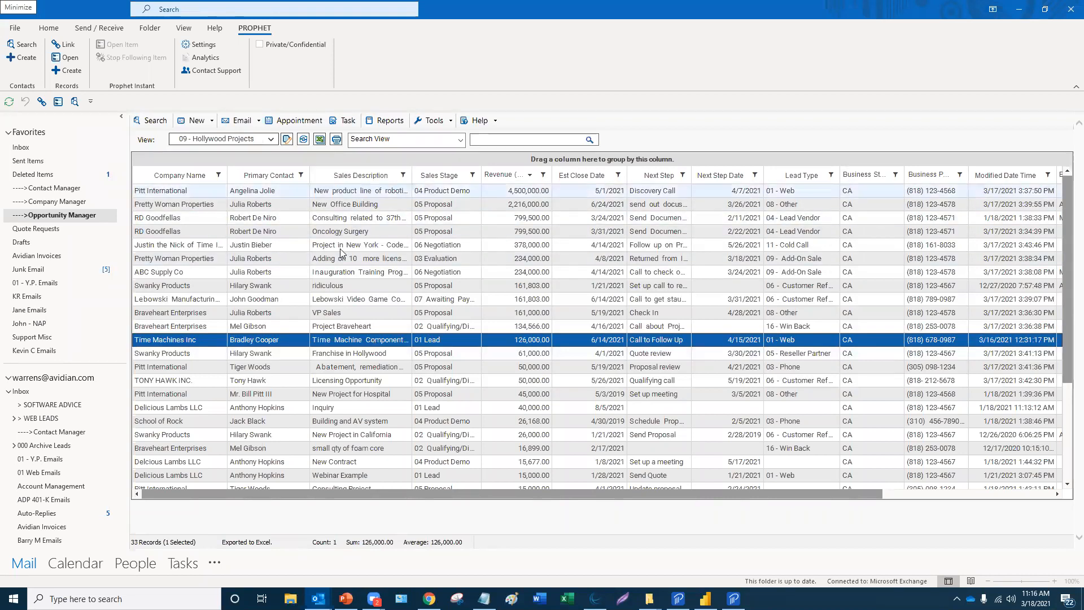
pyautogui.moveTo(443, 175); pyautogui.dragTo(287, 174)
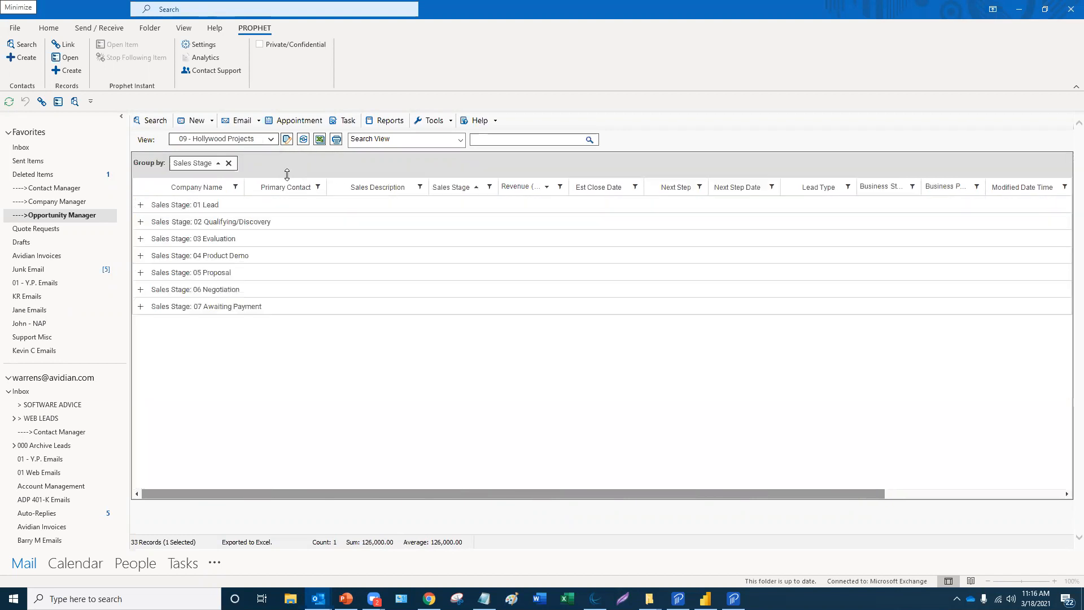
pyautogui.click(229, 162)
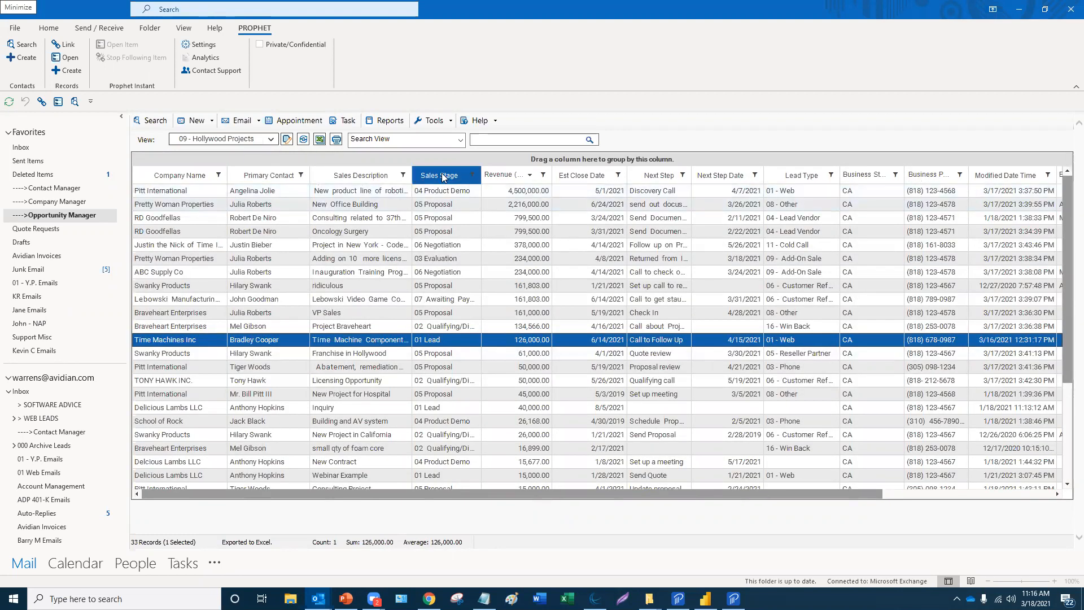
# - Select the consecutive opportunities from the highest-revenue row through Swanky Products' Franchise in Hollywood, and clear the multiple selection
pyautogui.click(505, 193)
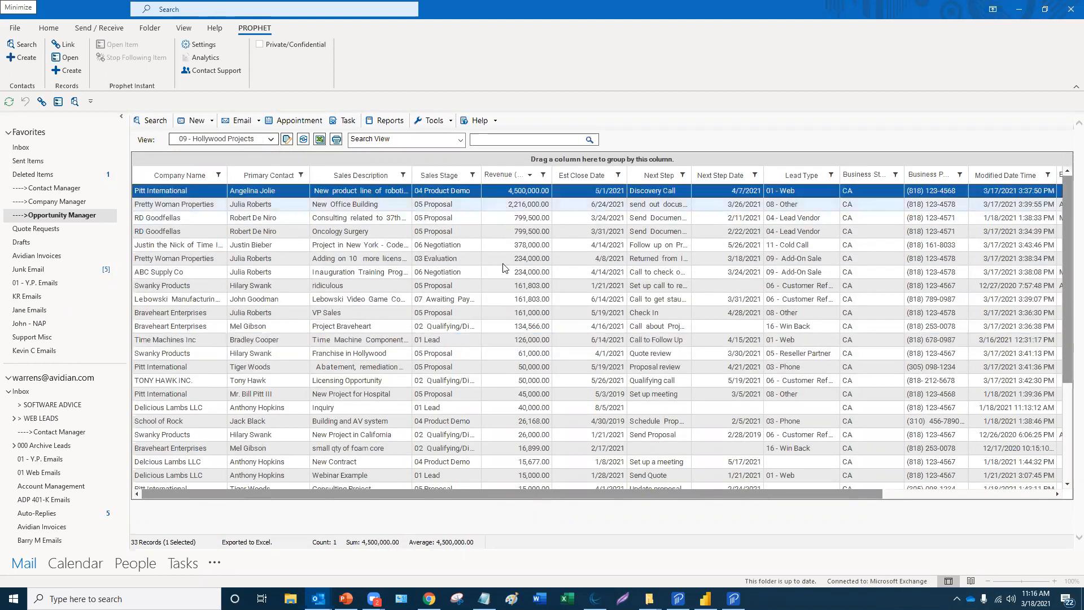
pyautogui.keyDown('shift'); pyautogui.click(502, 350); pyautogui.keyUp('shift')
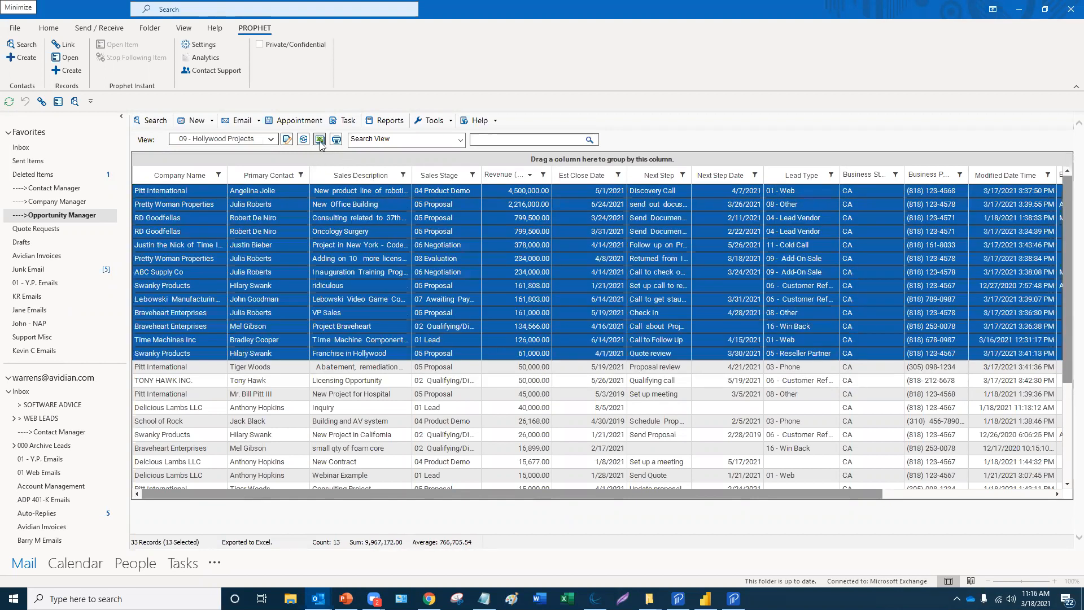
pyautogui.click(429, 273)
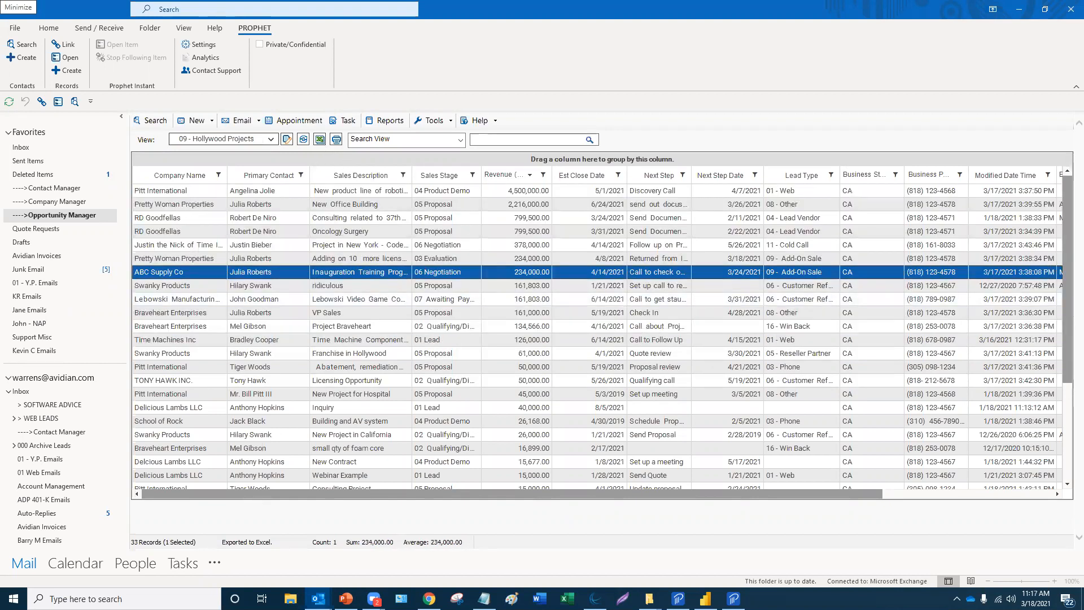
pyautogui.click(437, 246)
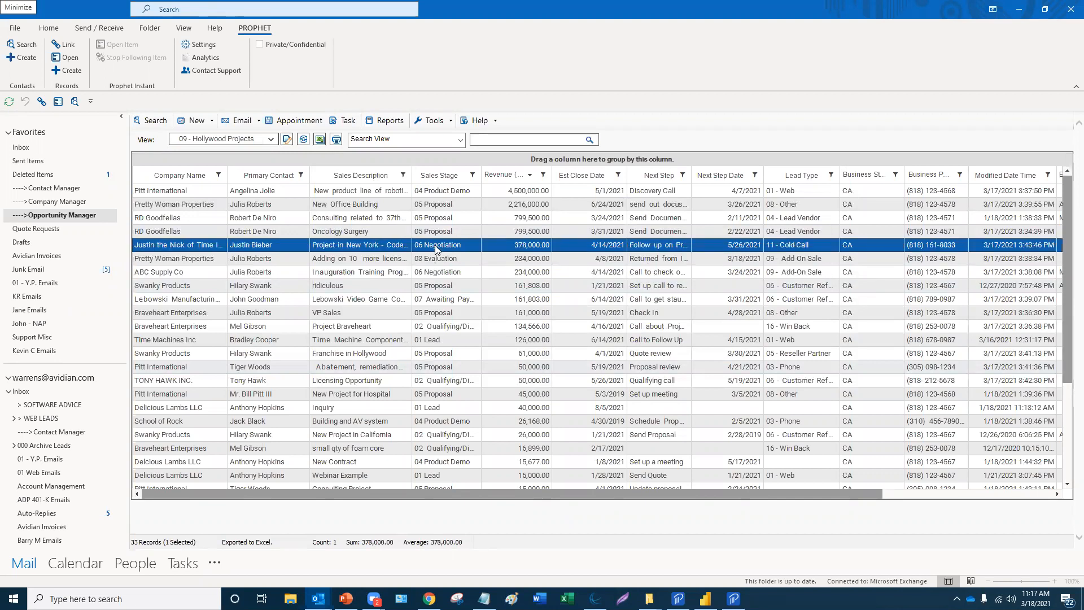
# - Select every second opportunity from the highest-revenue row through Swanky Products' New Project in California, and clear the multiple selection
pyautogui.click(344, 191)
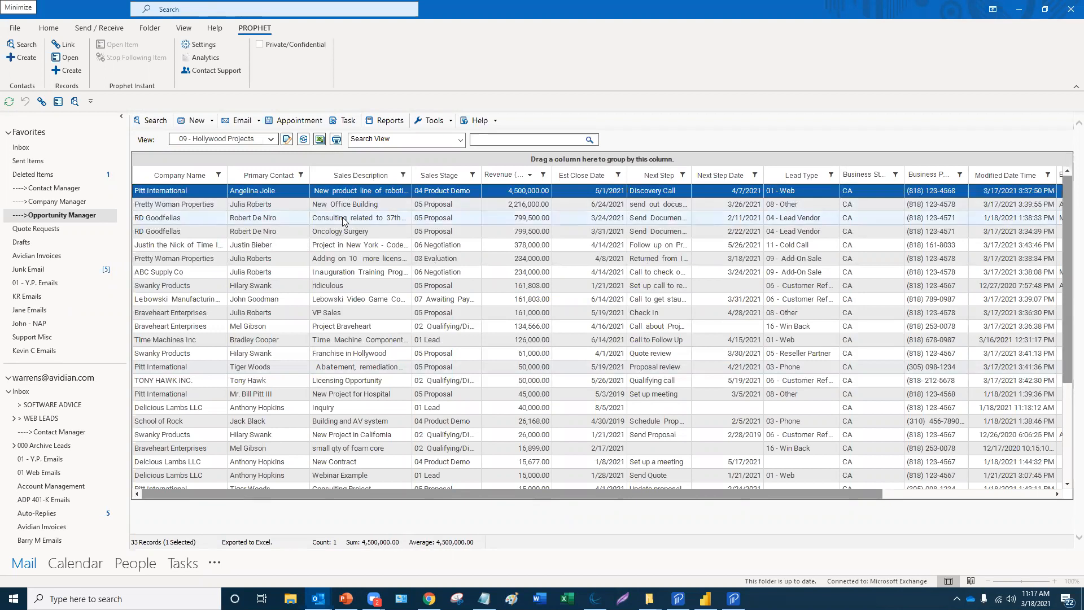
pyautogui.keyDown('ctrl'); pyautogui.click(343, 219); pyautogui.keyUp('ctrl')
pyautogui.keyDown('ctrl'); pyautogui.click(343, 245); pyautogui.keyUp('ctrl')
pyautogui.keyDown('ctrl'); pyautogui.click(343, 272); pyautogui.keyUp('ctrl')
pyautogui.keyDown('ctrl'); pyautogui.click(343, 300); pyautogui.keyUp('ctrl')
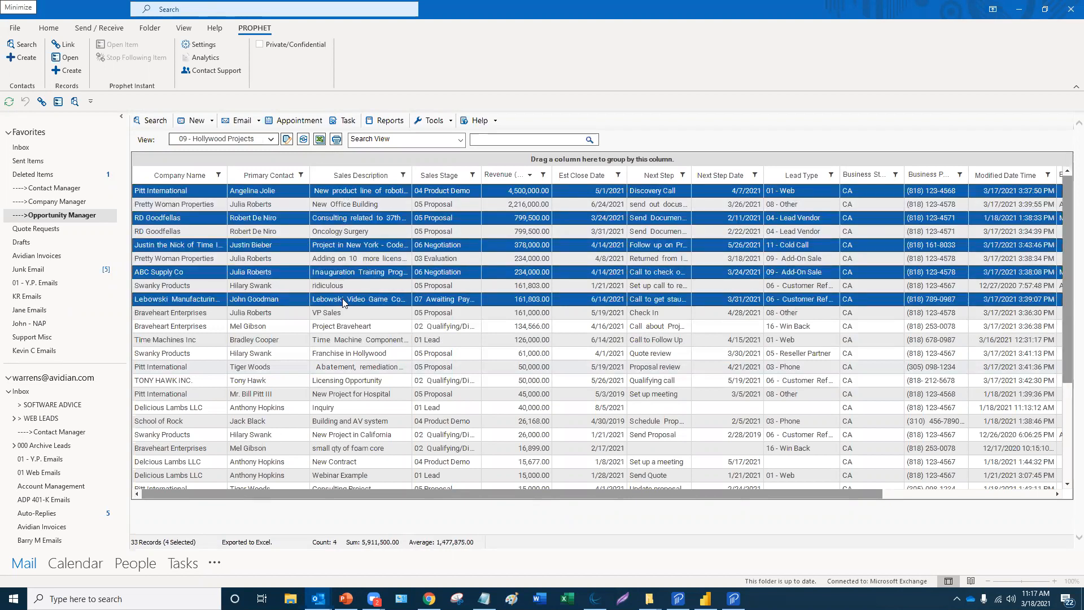
pyautogui.keyDown('ctrl'); pyautogui.click(349, 327); pyautogui.keyUp('ctrl')
pyautogui.keyDown('ctrl'); pyautogui.click(358, 355); pyautogui.keyUp('ctrl')
pyautogui.keyDown('ctrl'); pyautogui.click(362, 380); pyautogui.keyUp('ctrl')
pyautogui.keyDown('ctrl'); pyautogui.click(363, 406); pyautogui.keyUp('ctrl')
pyautogui.keyDown('ctrl'); pyautogui.click(376, 440); pyautogui.keyUp('ctrl')
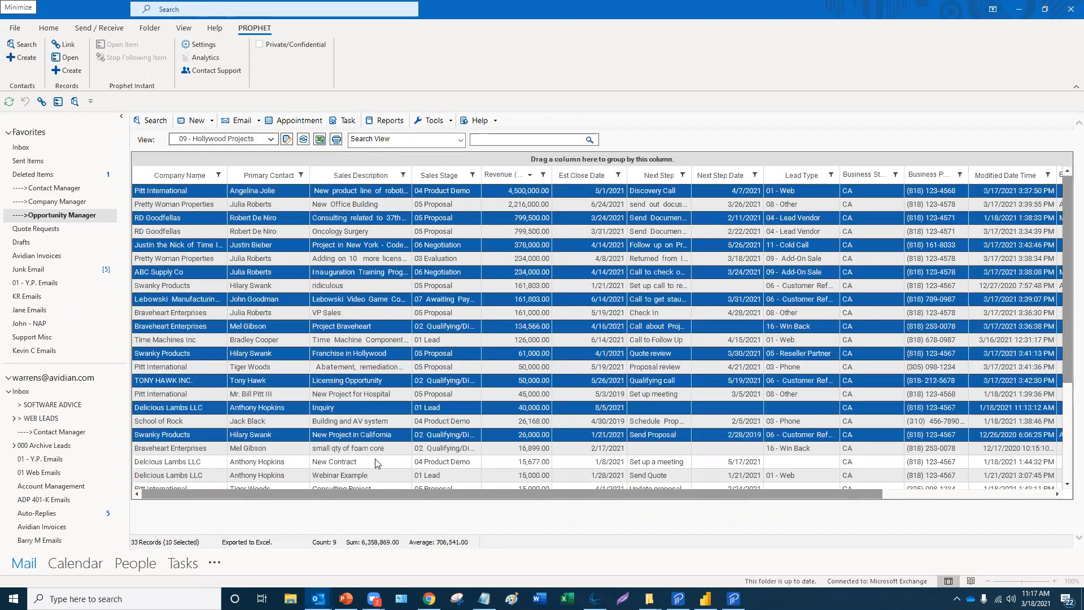
pyautogui.click(358, 261)
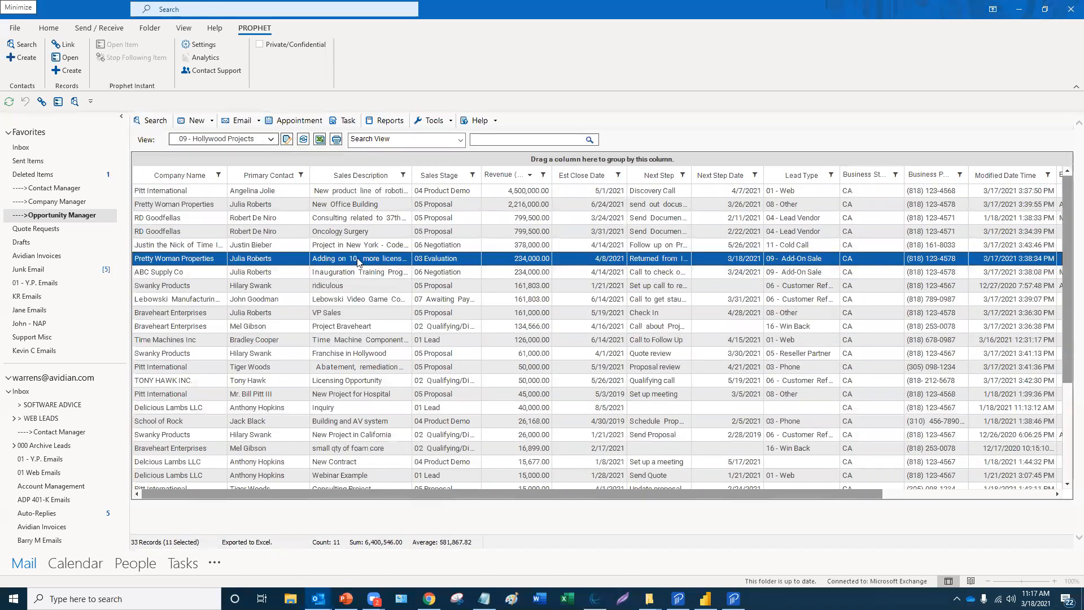
# - Move the Modified Date Time column in front of Sales Stage and sort the opportunities by it in descending order
pyautogui.click(345, 193)
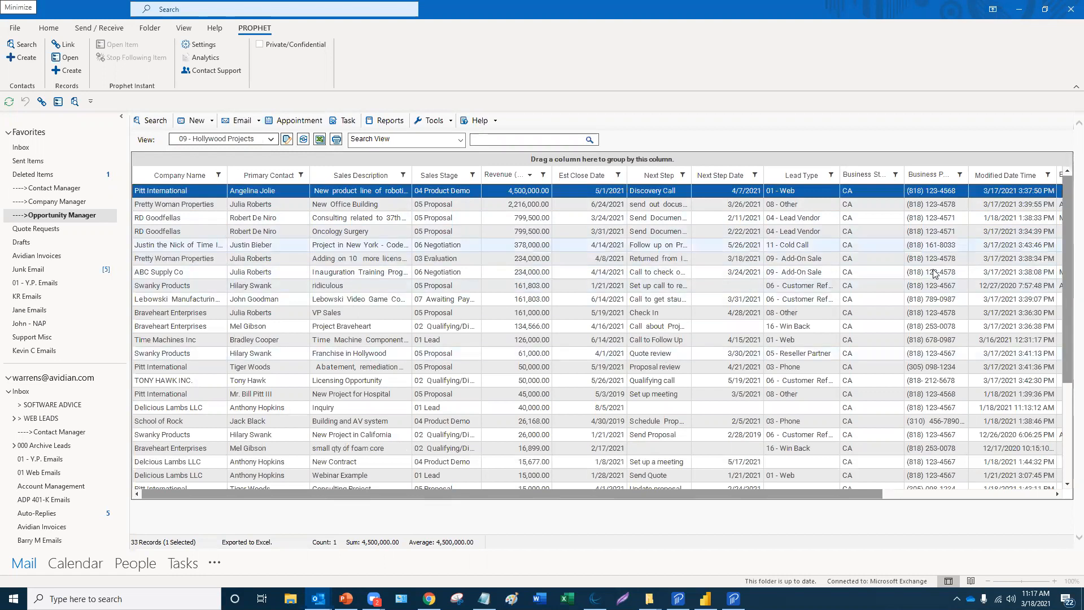
pyautogui.click(1007, 173)
pyautogui.moveTo(1008, 173); pyautogui.dragTo(441, 192)
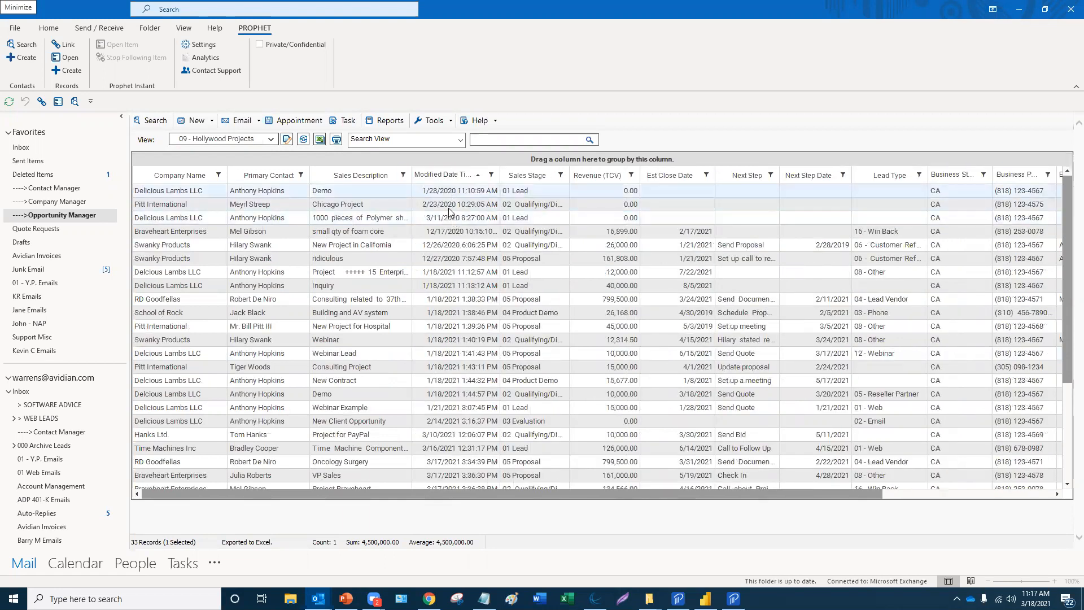
pyautogui.click(448, 180)
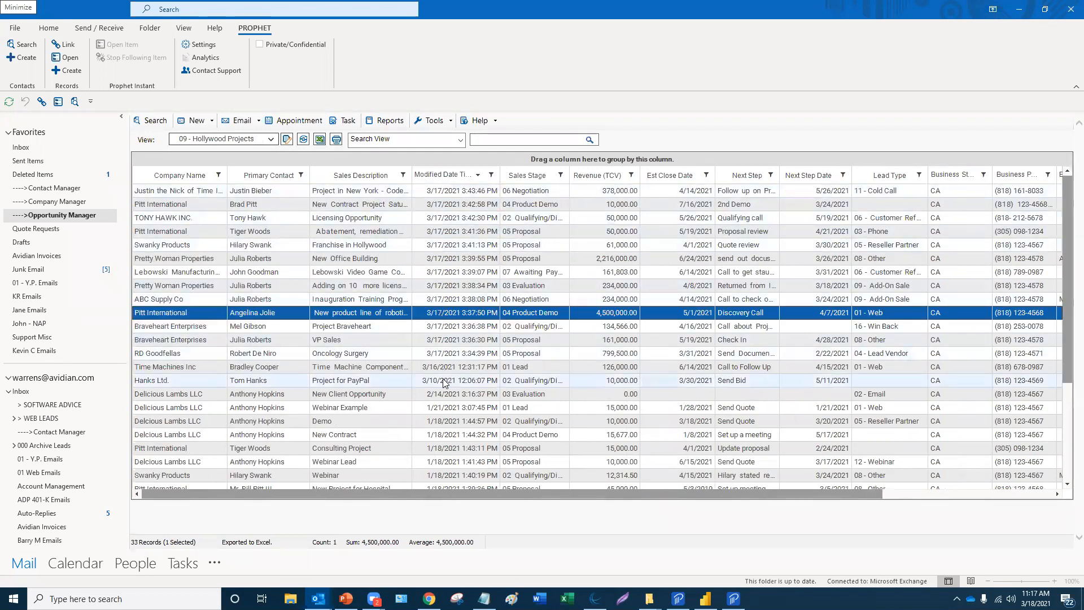
# - Sort the opportunities by Modified Date Time in ascending order, widen that column, and select the two oldest entries before clearing the multiple selection
pyautogui.click(451, 176)
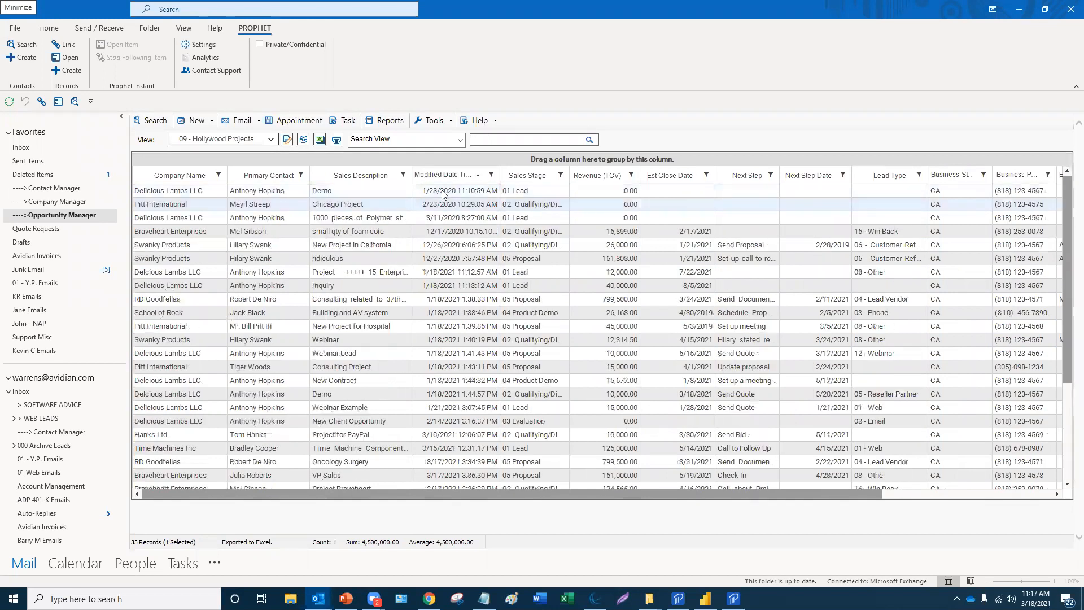
pyautogui.moveTo(501, 180); pyautogui.dragTo(517, 182)
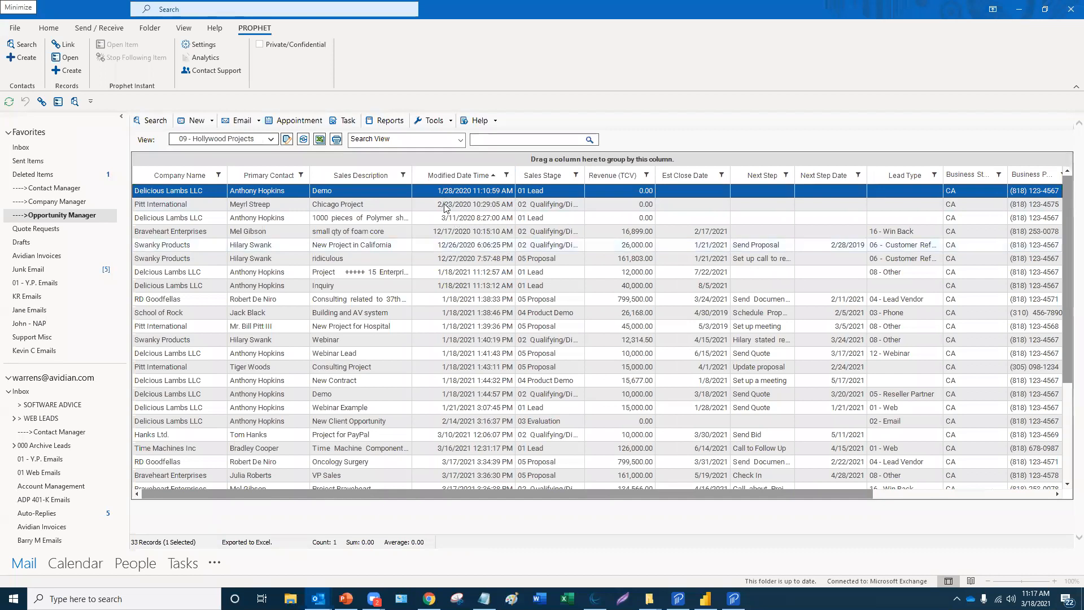
pyautogui.keyDown('ctrl'); pyautogui.click(446, 208); pyautogui.keyUp('ctrl')
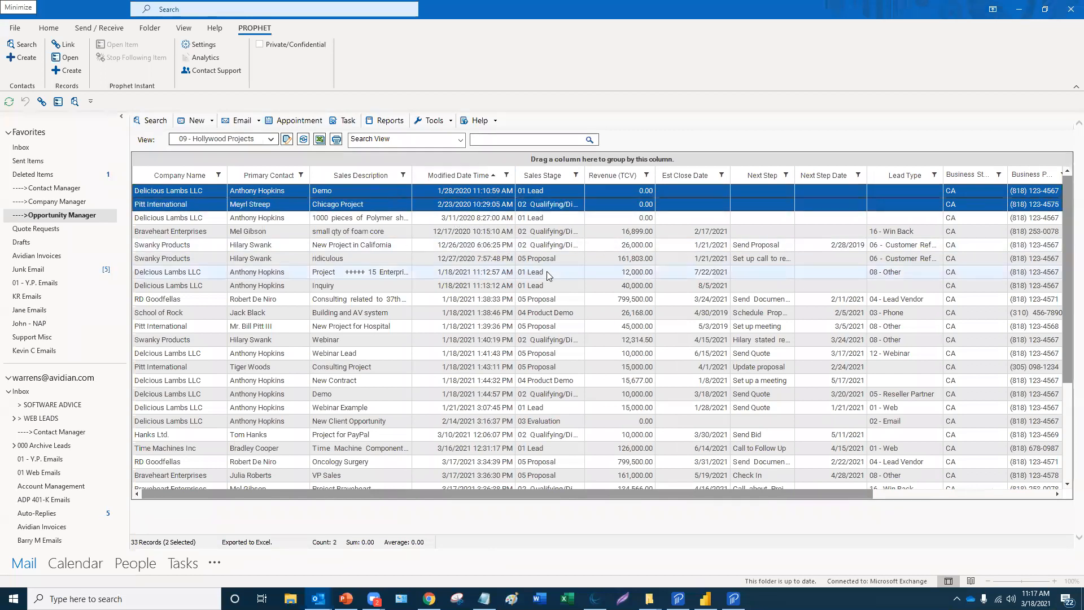
pyautogui.click(472, 258)
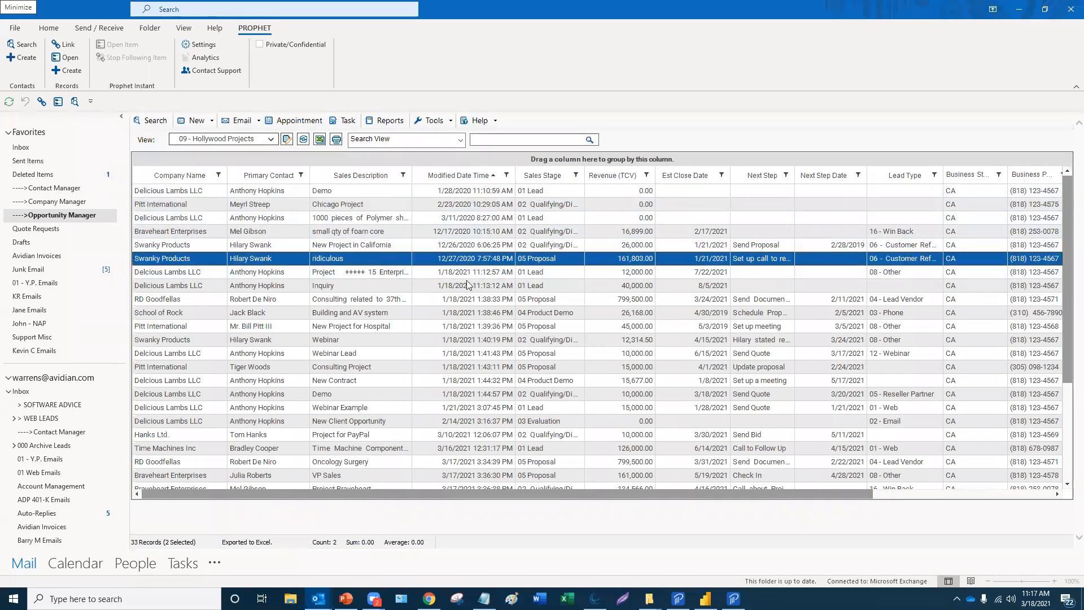
pyautogui.scroll(-4, 470, 364)
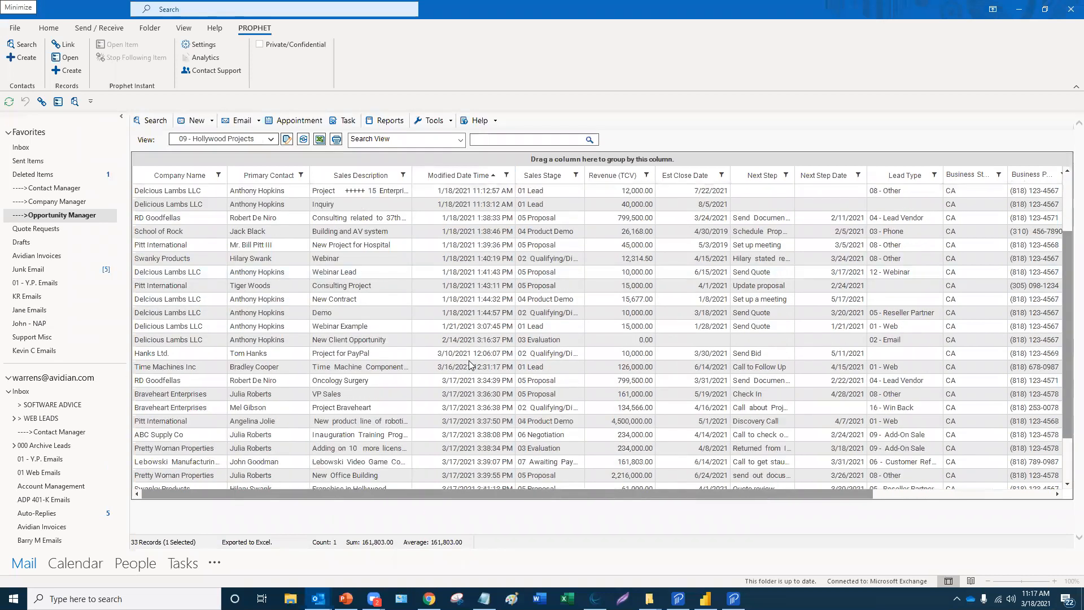
pyautogui.scroll(4, 469, 365)
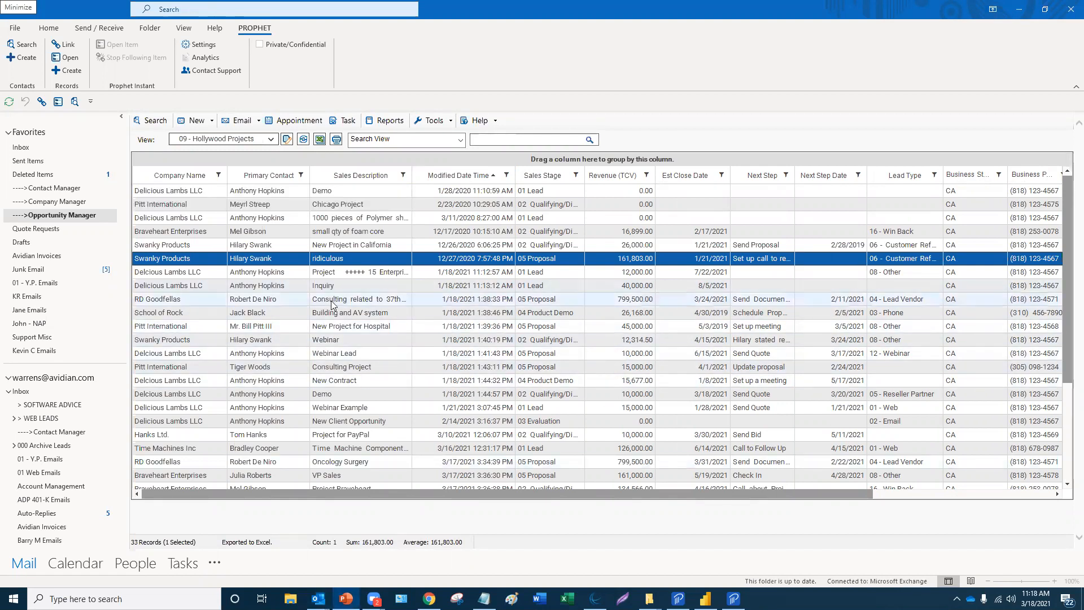
# - Move the Probability column in front of Sales Stage, sort the opportunities by it in descending order, and widen the column
pyautogui.moveTo(251, 495); pyautogui.dragTo(410, 496)
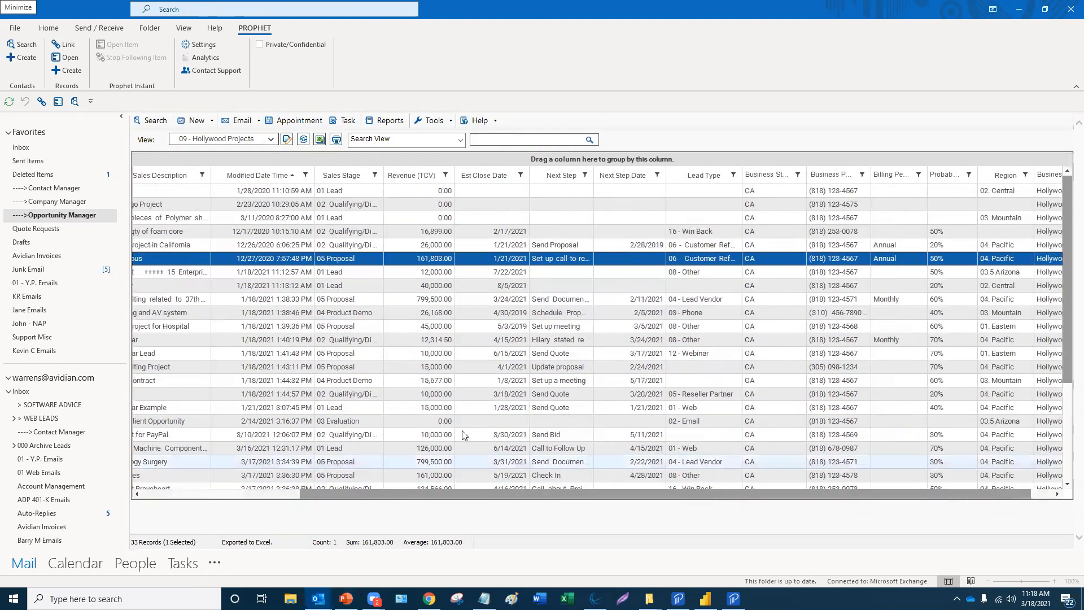
pyautogui.click(943, 173)
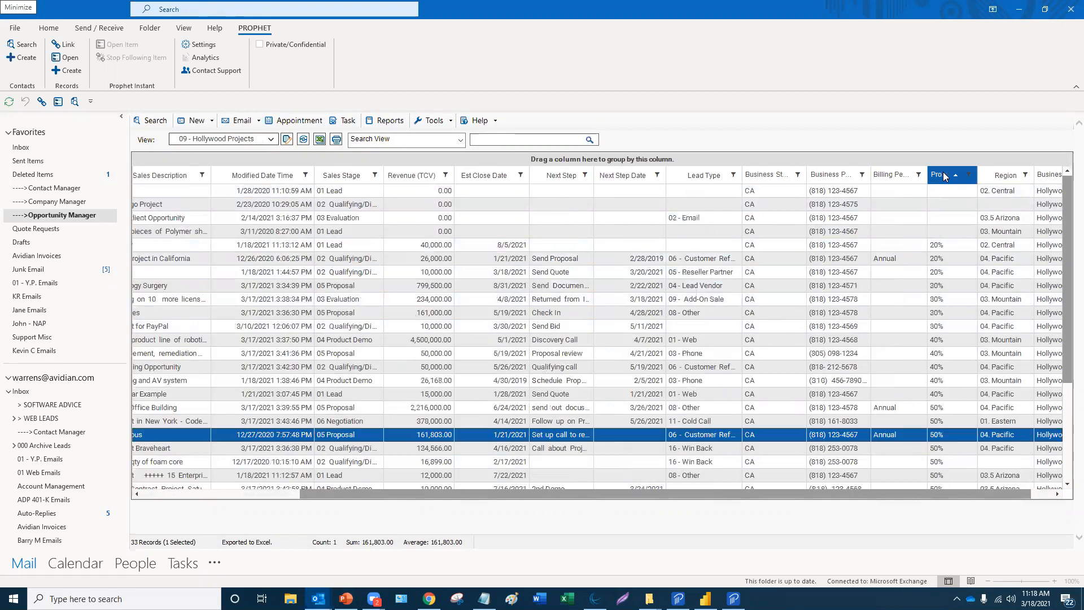
pyautogui.moveTo(944, 177); pyautogui.dragTo(333, 179)
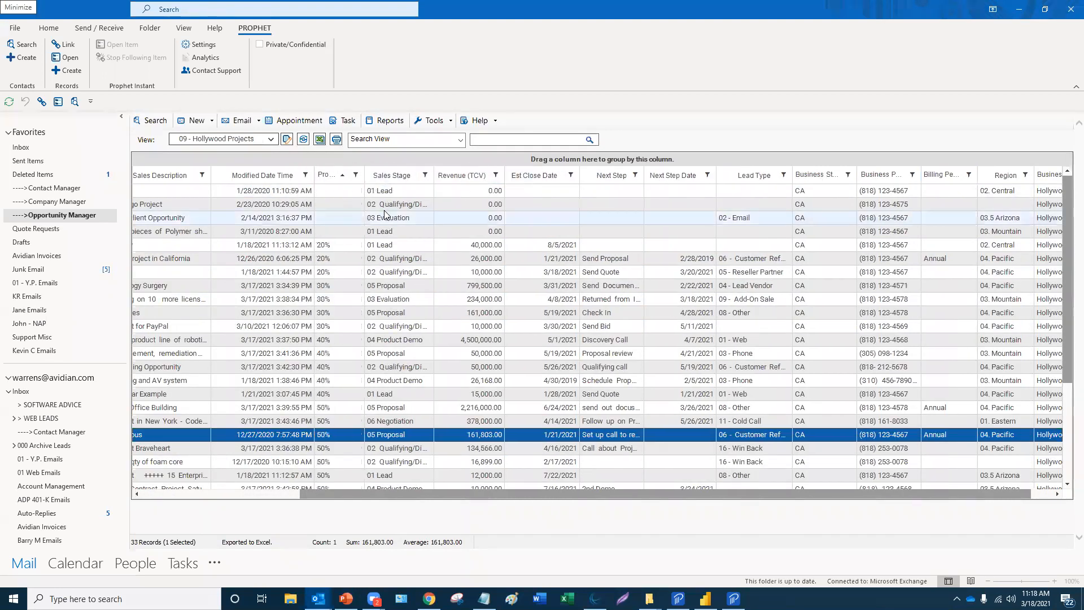
pyautogui.click(334, 178)
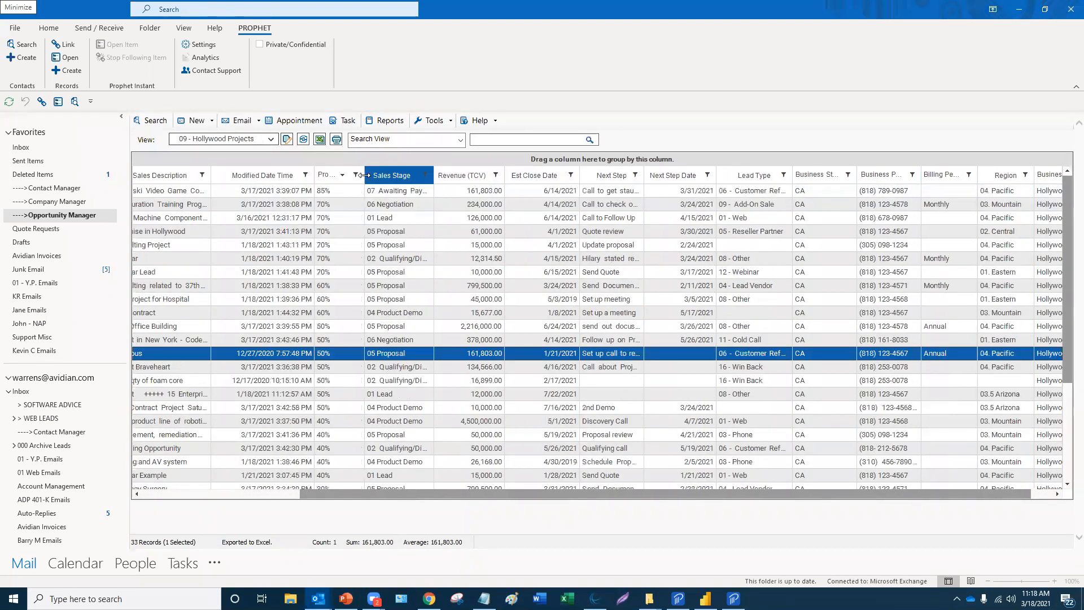
pyautogui.moveTo(384, 177); pyautogui.dragTo(446, 177)
# - Select the first 16 opportunities, from the 85% row down into the 50% rows, to total their revenue, and clear the multiple selection
pyautogui.click(403, 190)
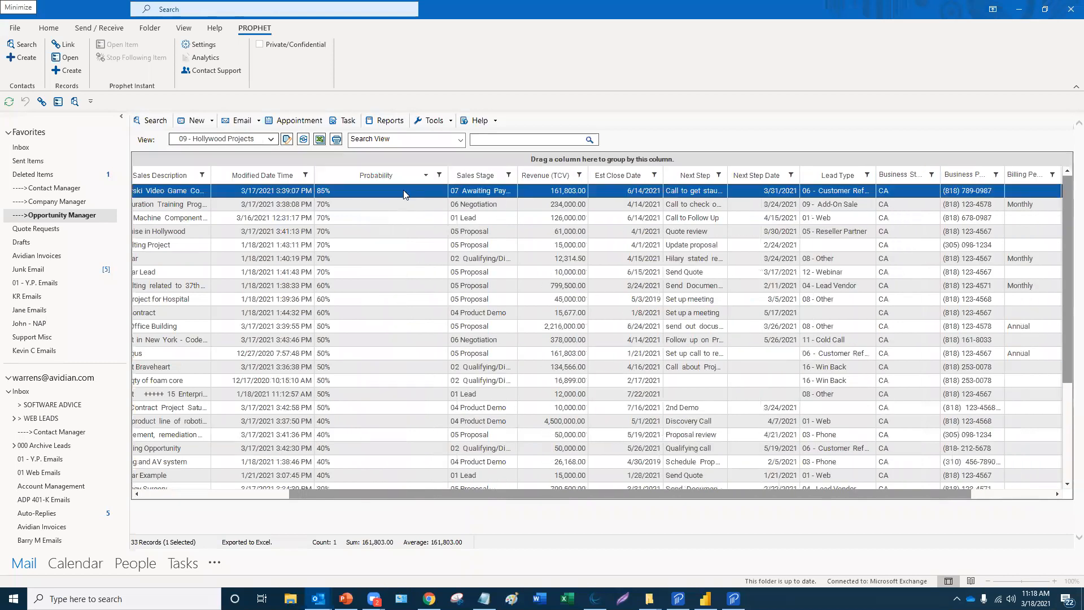
pyautogui.moveTo(377, 207); pyautogui.dragTo(334, 372)
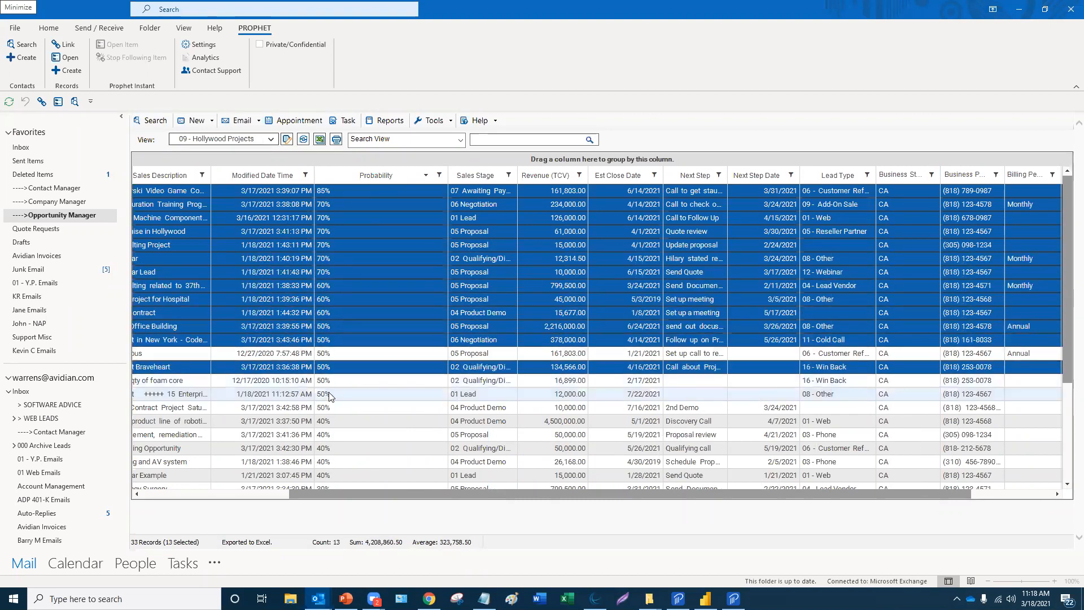
pyautogui.keyDown('ctrl'); pyautogui.click(316, 394); pyautogui.keyUp('ctrl')
pyautogui.keyDown('ctrl'); pyautogui.click(322, 380); pyautogui.keyUp('ctrl')
pyautogui.keyDown('ctrl'); pyautogui.click(327, 355); pyautogui.keyUp('ctrl')
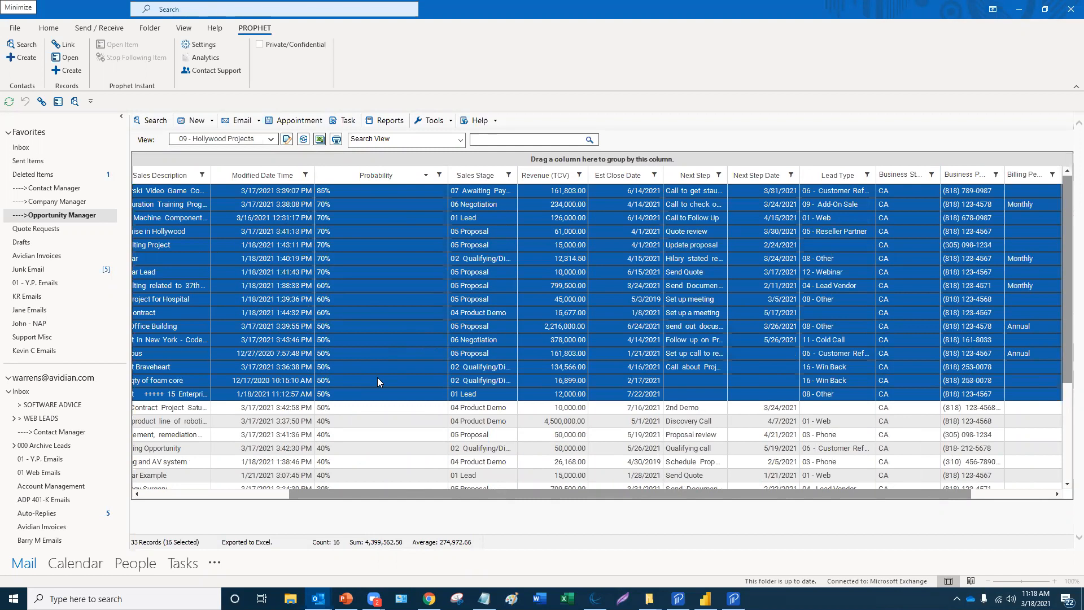
pyautogui.click(350, 388)
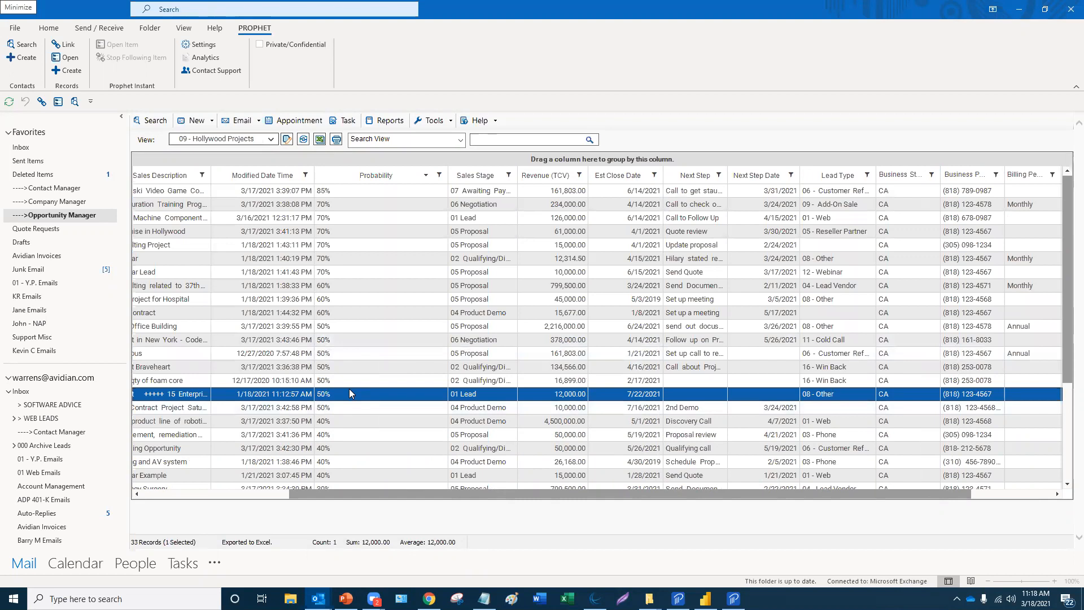
# - Filter the opportunities with a Between condition on Est Close Date, starting at March 18, 2021 and ending at a date picked from the calendar
pyautogui.click(656, 176)
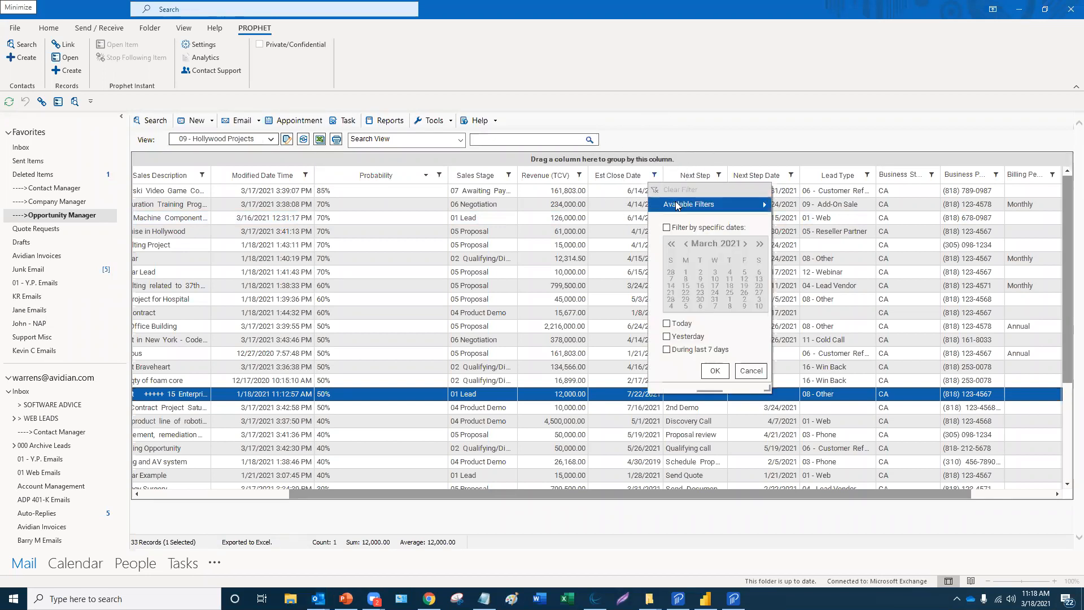
pyautogui.moveTo(678, 205)
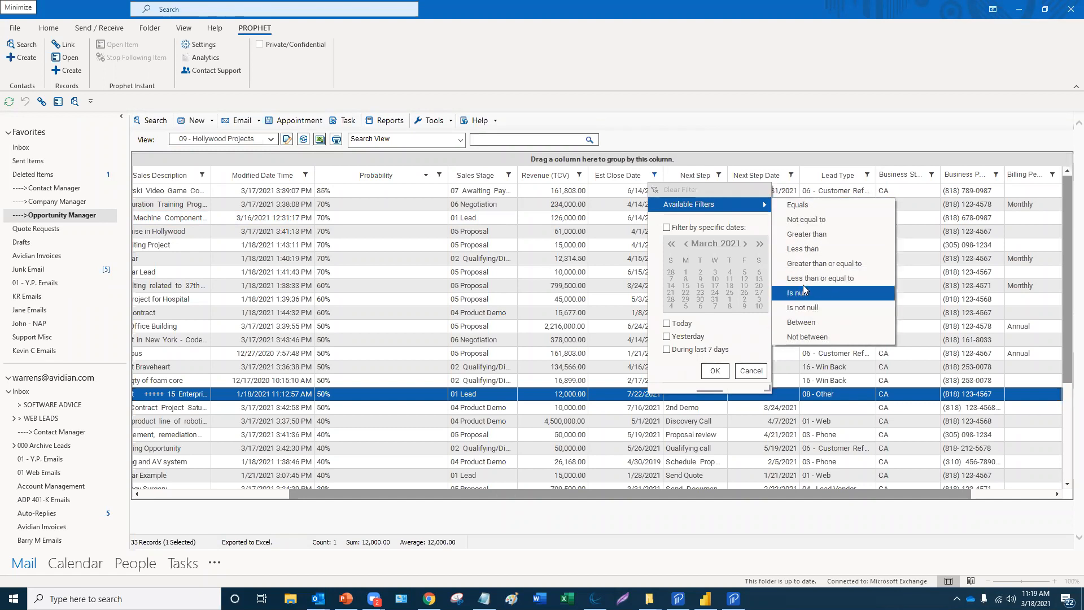
pyautogui.click(803, 323)
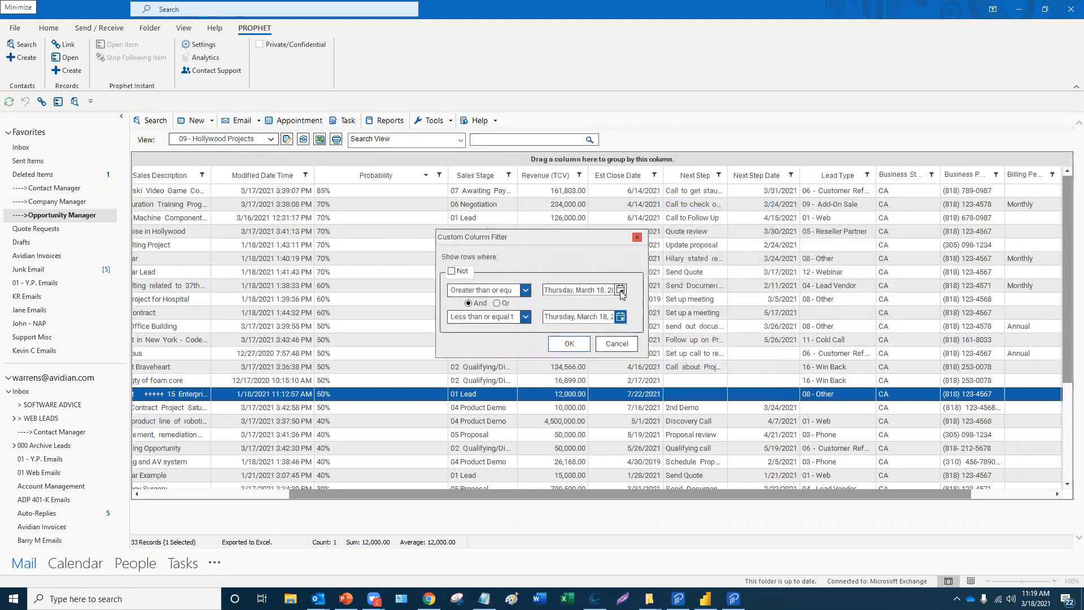
pyautogui.click(621, 290)
pyautogui.click(621, 289)
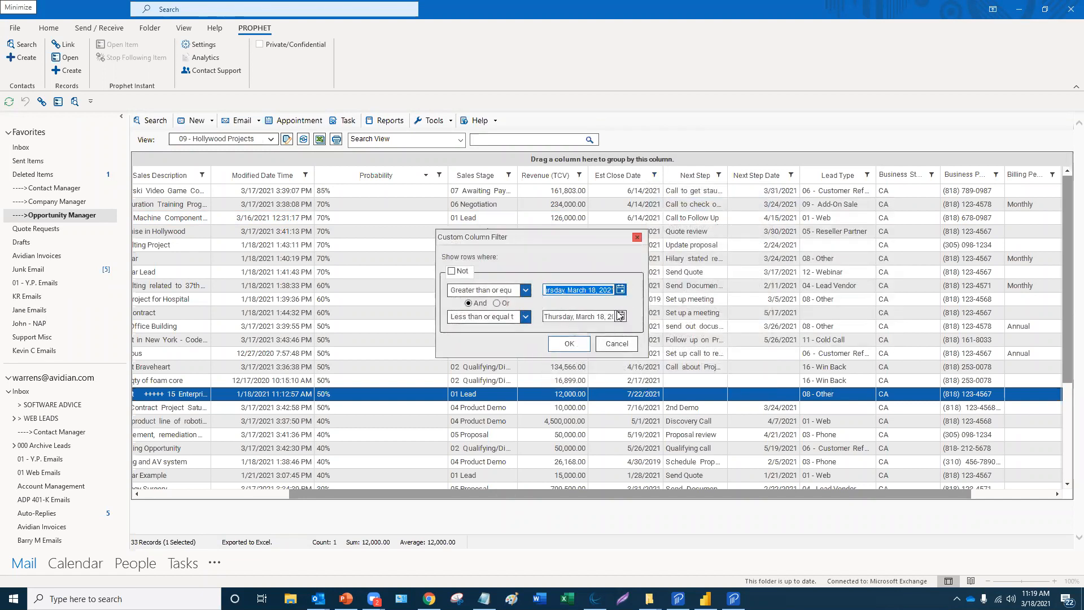
pyautogui.click(621, 316)
pyautogui.click(624, 330)
pyautogui.click(624, 330)
pyautogui.click(595, 391)
pyautogui.click(576, 344)
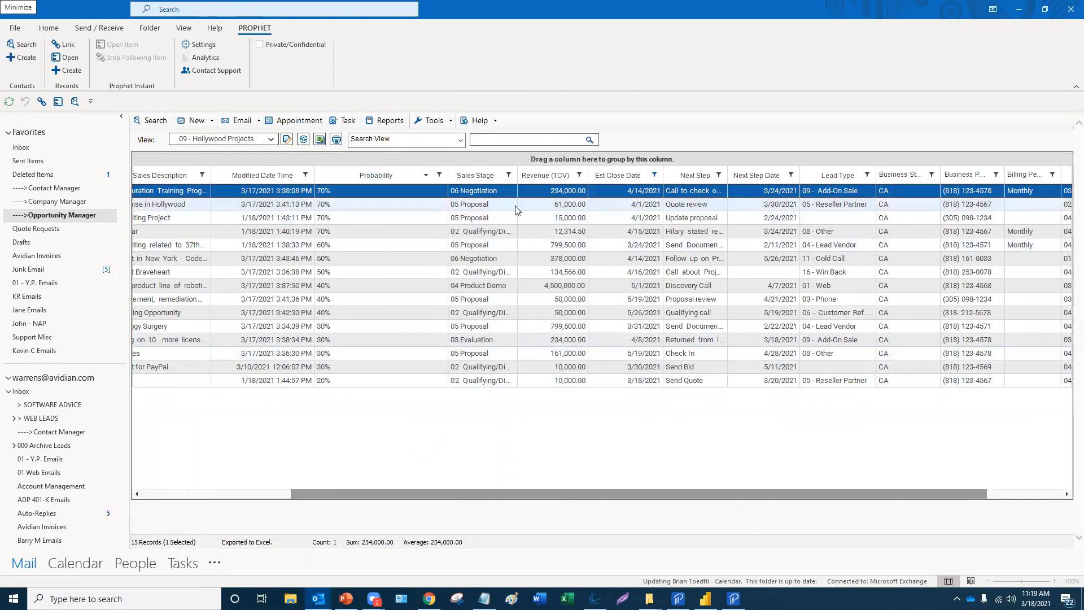
# - Select the first four filtered opportunities, select all filtered opportunities to total their revenue, and clear the multiple selection
pyautogui.keyDown('shift'); pyautogui.click(537, 221); pyautogui.keyUp('shift')
pyautogui.click(537, 236)
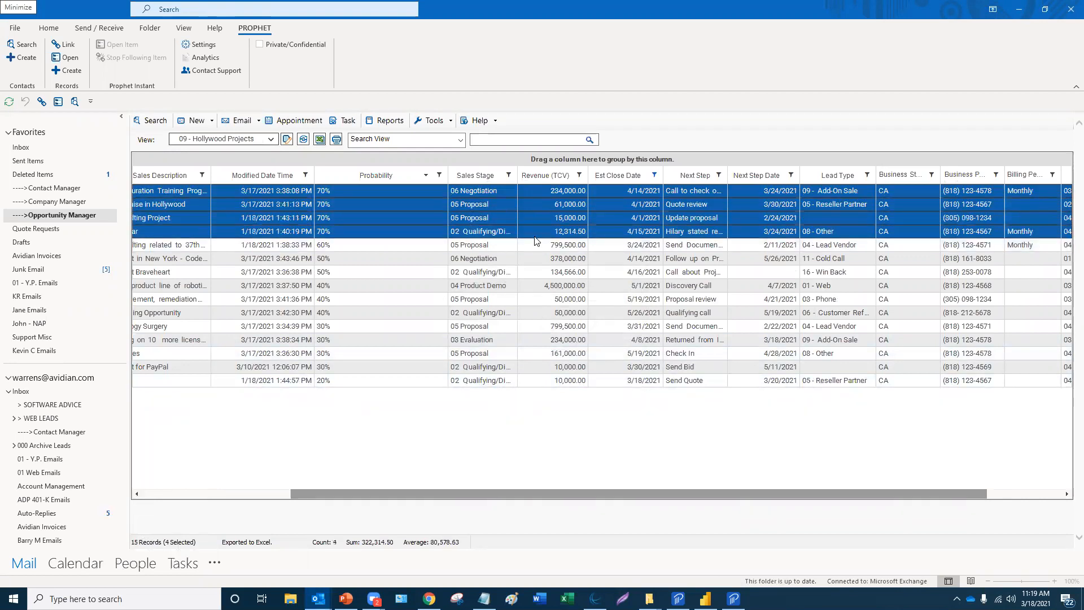
pyautogui.click(531, 194)
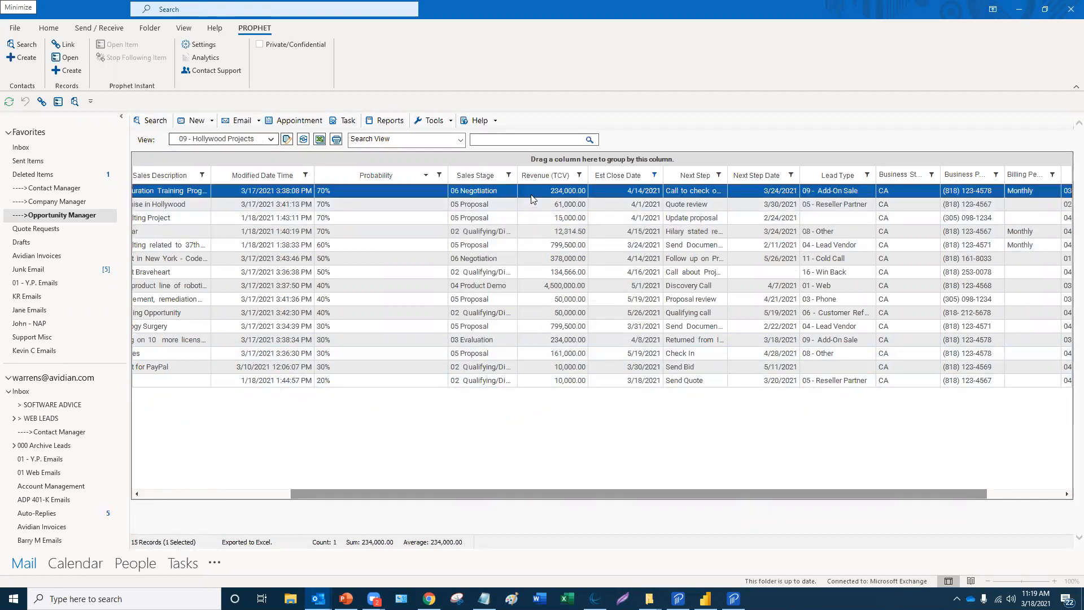
pyautogui.rightClick(531, 194)
pyautogui.click(567, 229)
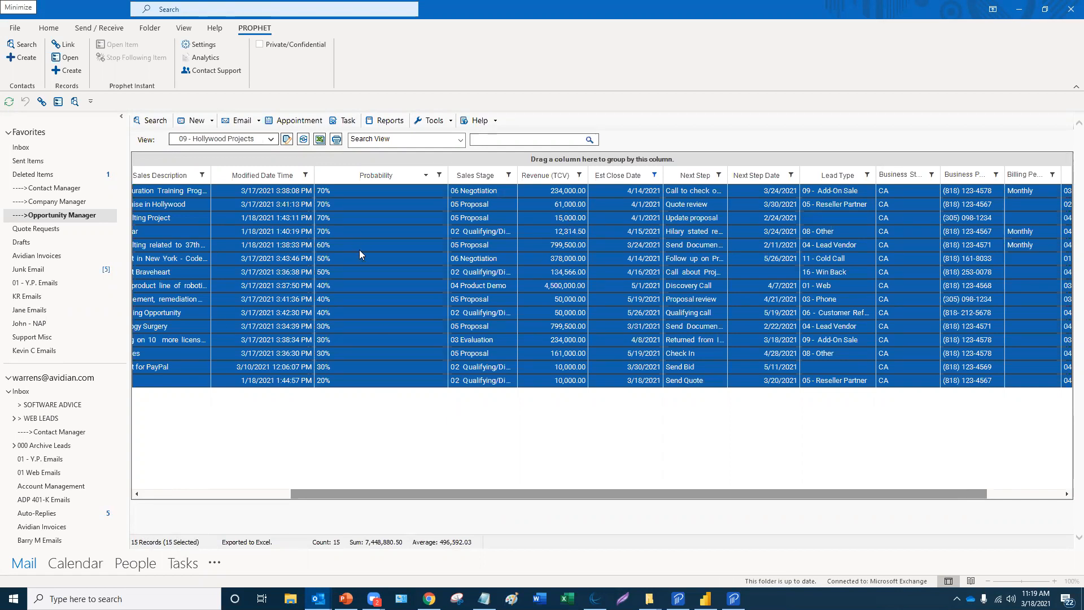
pyautogui.click(375, 257)
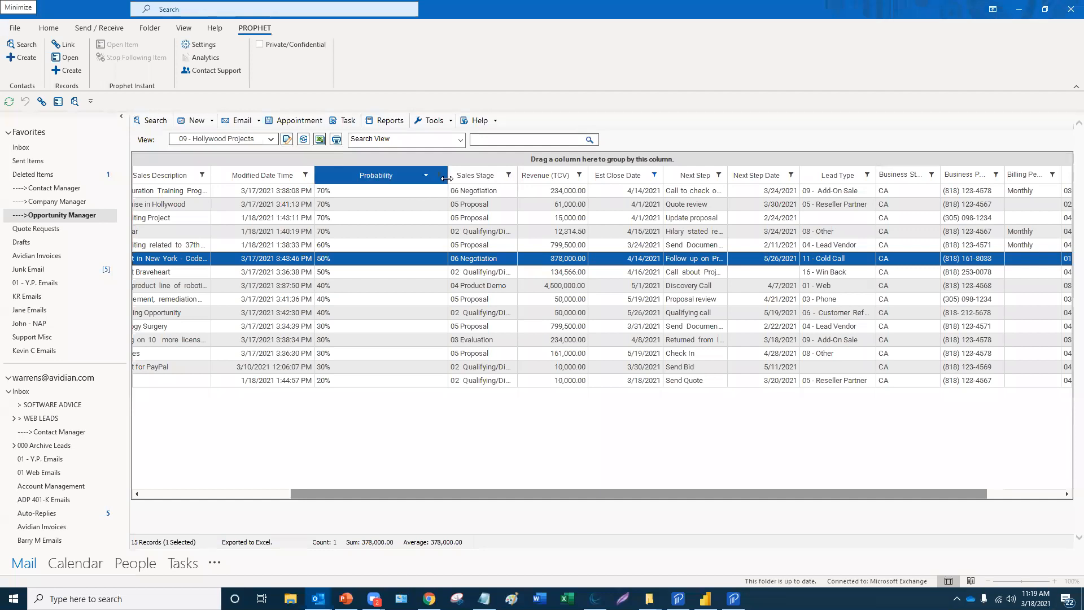
# - Narrow the Probability column and select the first filtered opportunity, ABC Supply Co's training program
pyautogui.moveTo(446, 178); pyautogui.dragTo(359, 178)
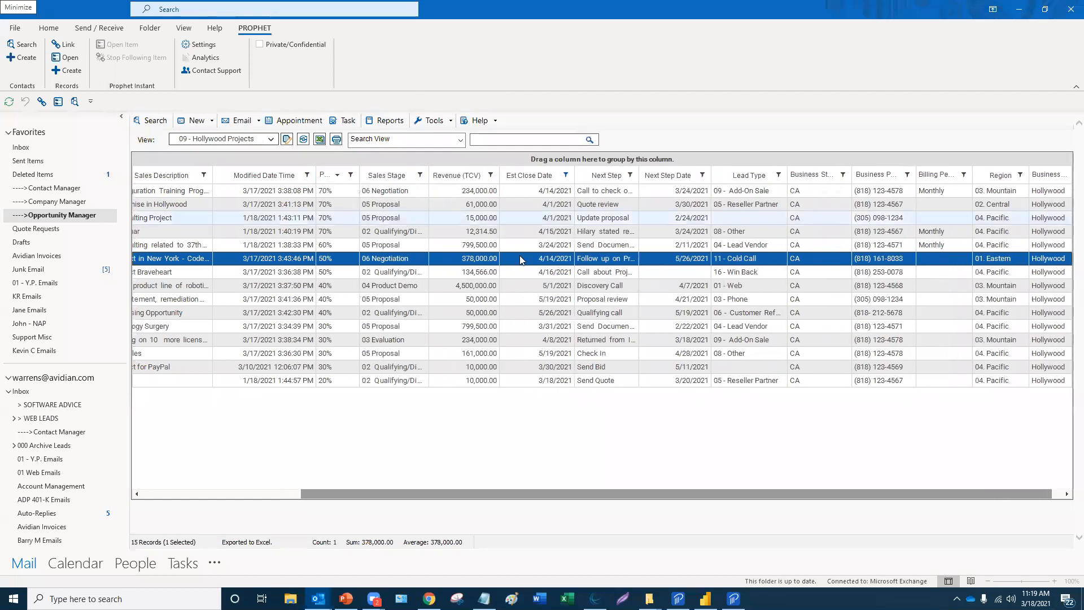
pyautogui.click(539, 194)
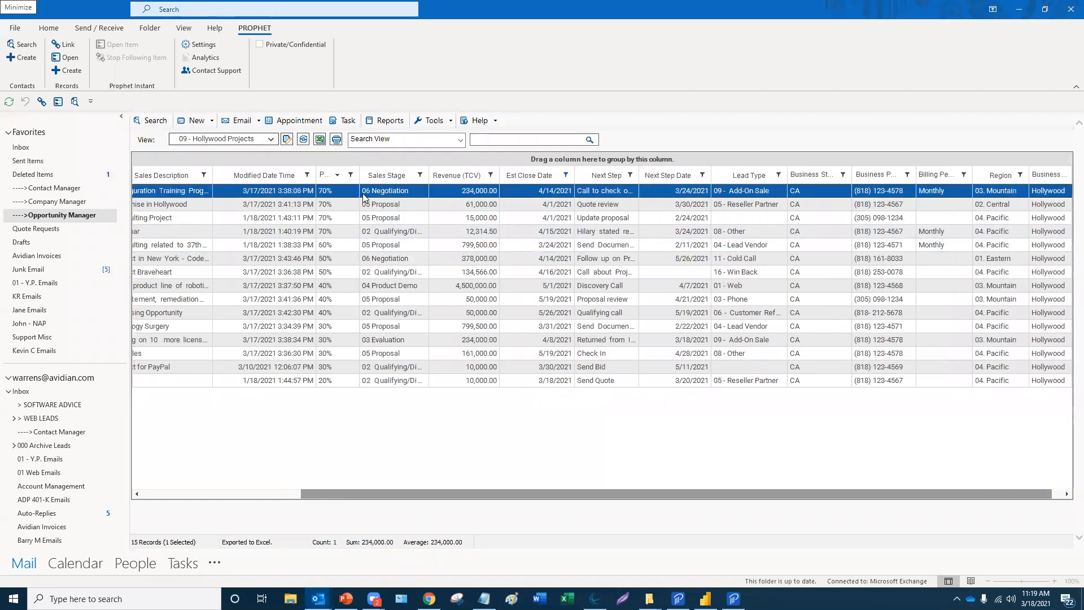
pyautogui.moveTo(346, 495); pyautogui.dragTo(148, 495)
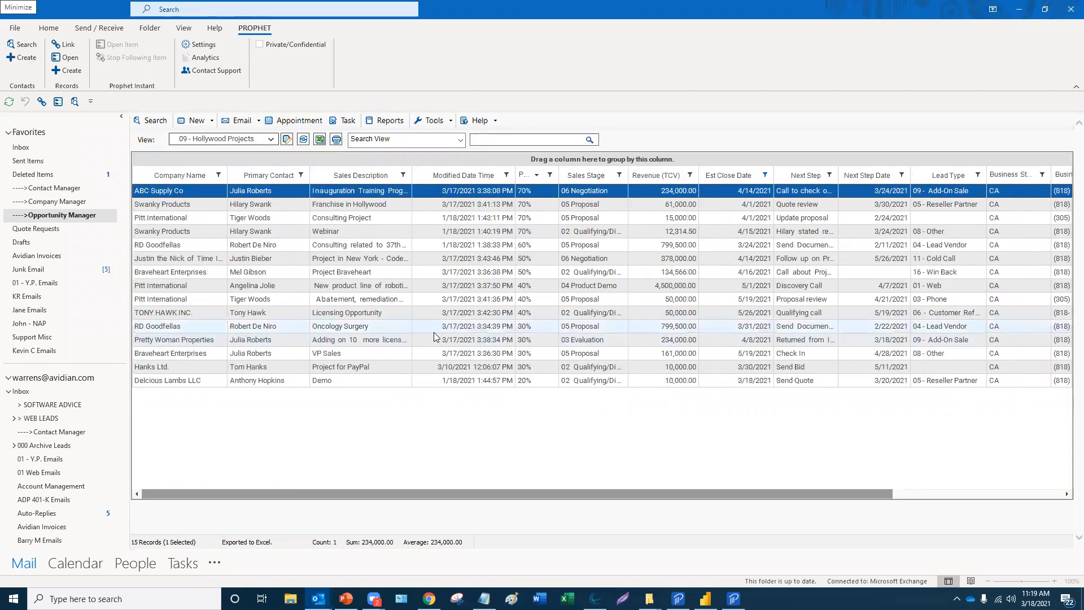
pyautogui.click(345, 599)
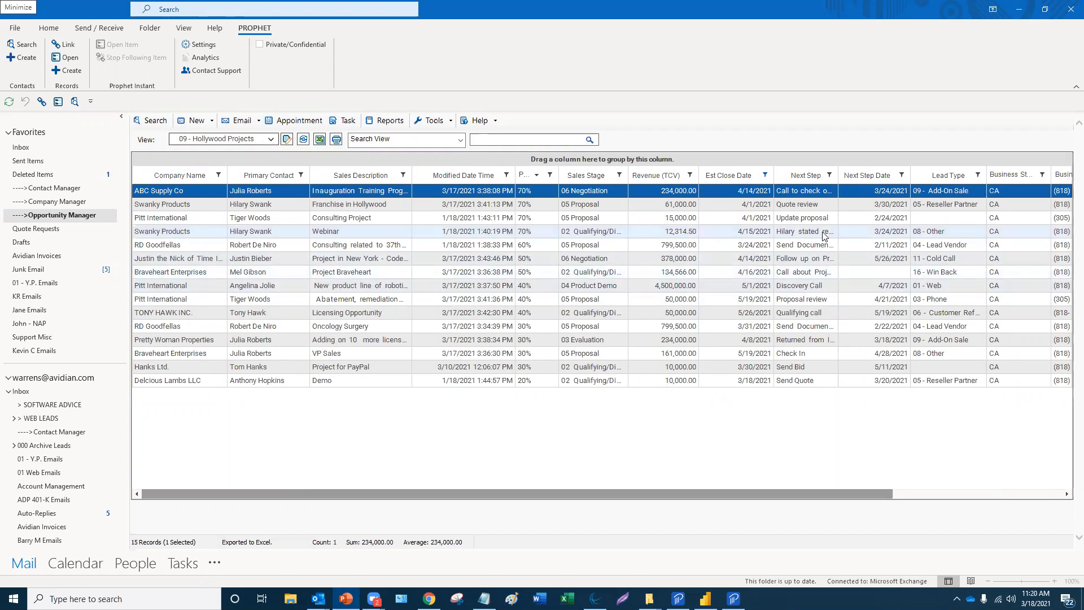
# - Open Swanky Products' Franchise in Hollywood opportunity and check its Sales Stage field
pyautogui.click(353, 208)
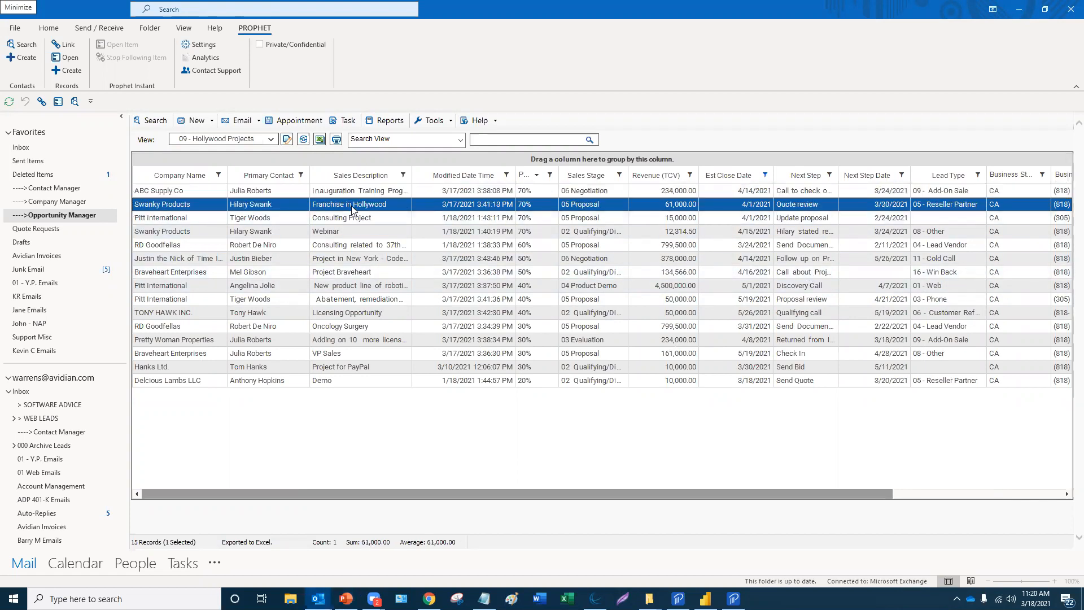
pyautogui.doubleClick(352, 209)
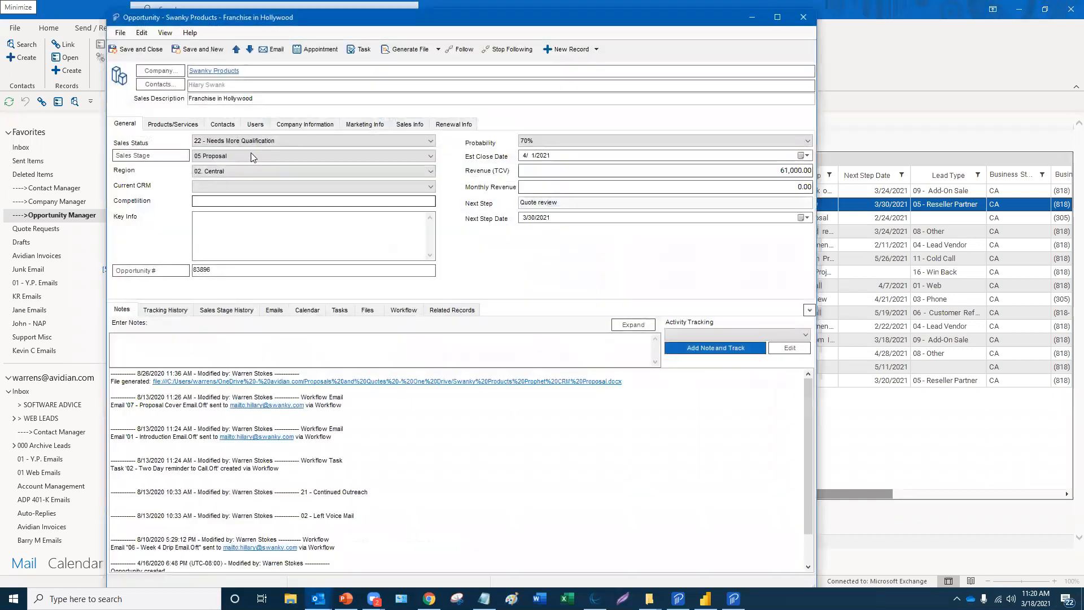
pyautogui.click(249, 156)
pyautogui.click(249, 157)
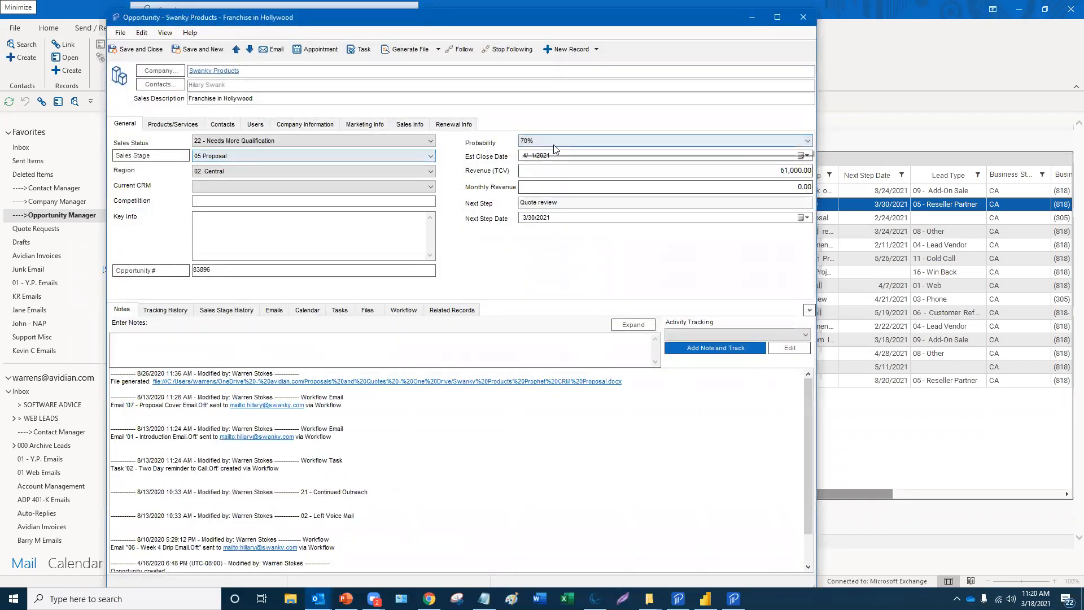
# - Add a blank tracked note to the Franchise in Hollywood opportunity and close the record without saving the changes
pyautogui.click(538, 347)
pyautogui.click(716, 347)
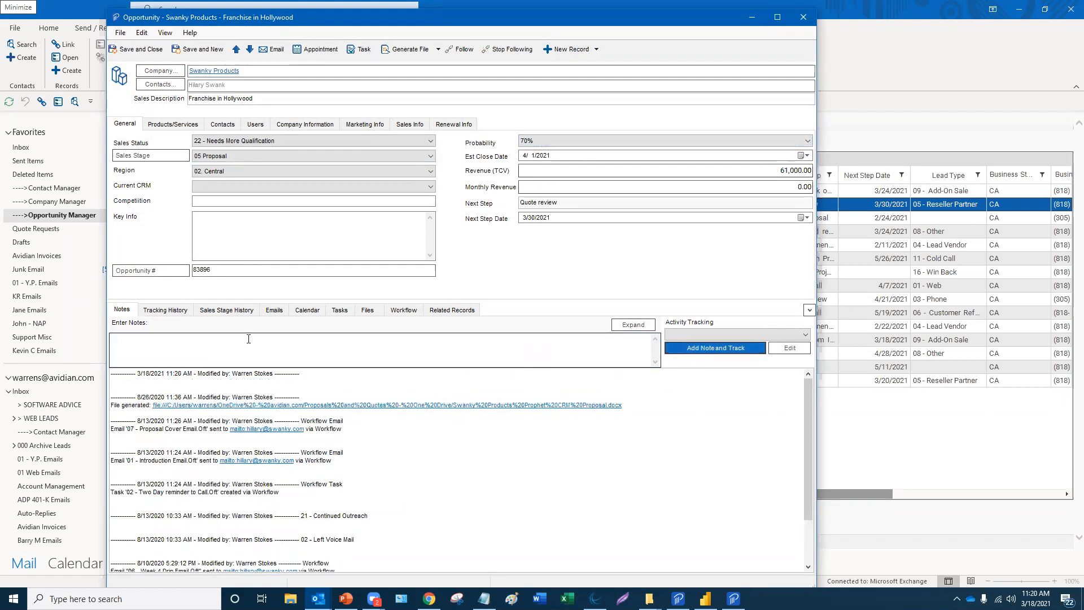
pyautogui.click(802, 19)
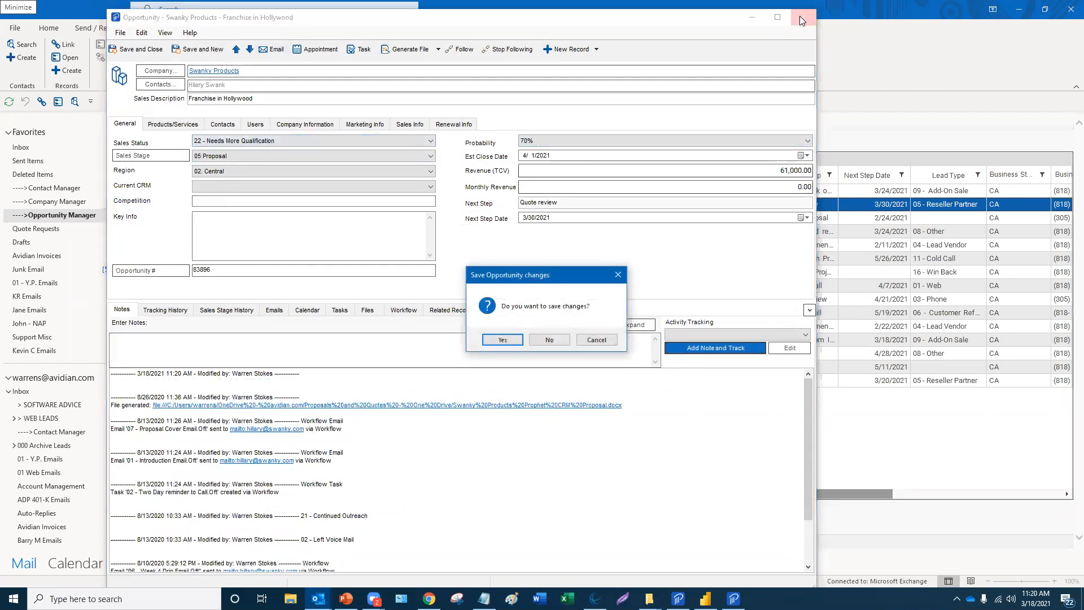
pyautogui.click(539, 341)
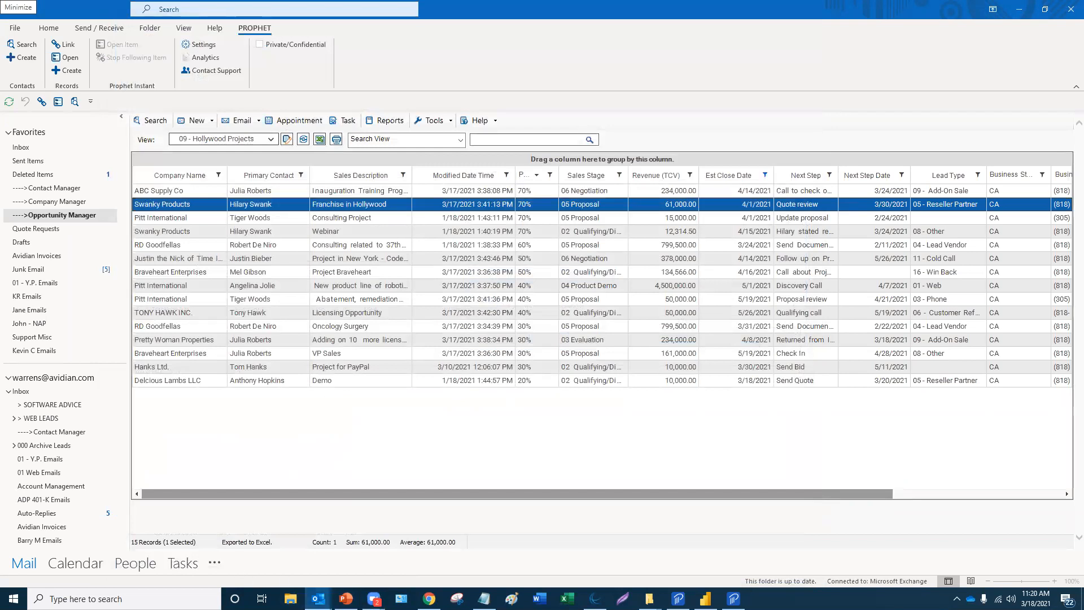
# - Switch to the Company Manager window with the Hollywood Accounts view and open the Pitt International company account
pyautogui.moveTo(315, 594)
pyautogui.click(377, 563)
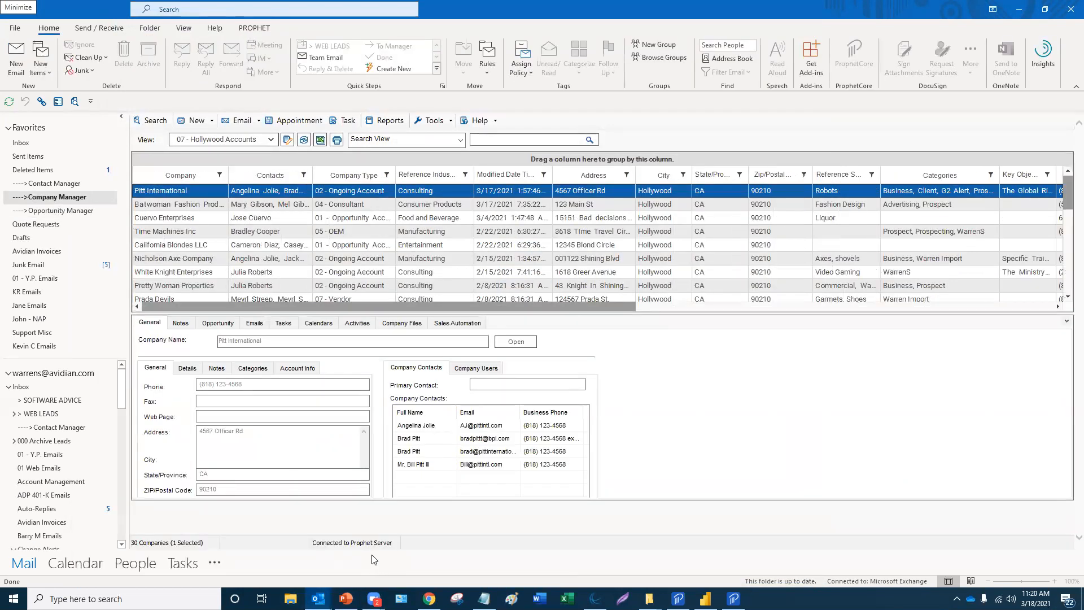
pyautogui.click(259, 206)
pyautogui.click(486, 192)
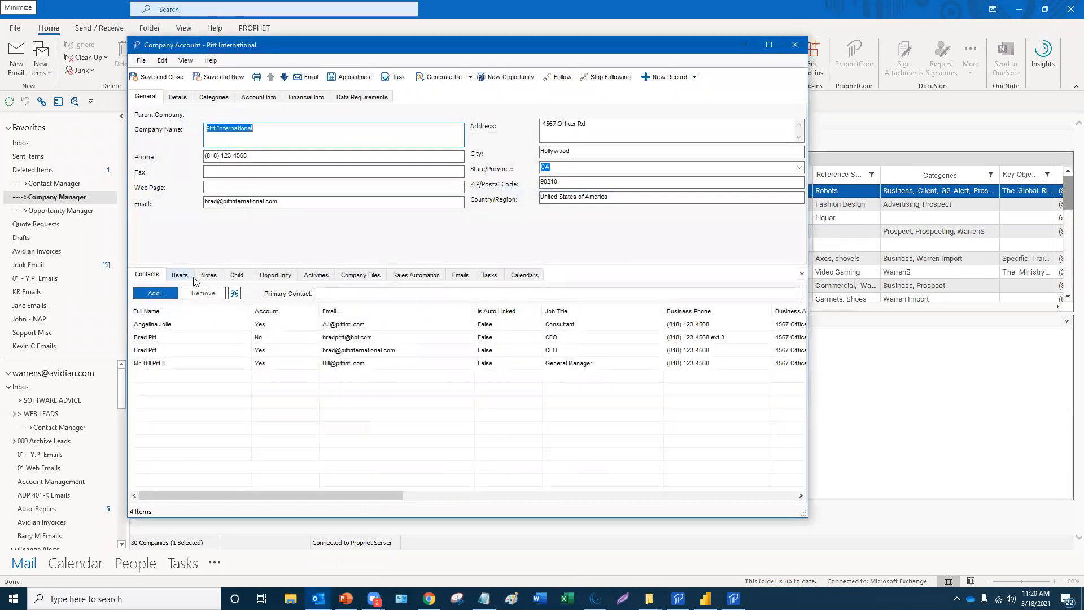
# - Add two blank tracked notes to the Pitt International account, one as 00 - Note and one as 02 - Left Voice Mail
pyautogui.click(208, 275)
pyautogui.click(717, 317)
pyautogui.click(715, 304)
pyautogui.click(711, 328)
pyautogui.click(718, 318)
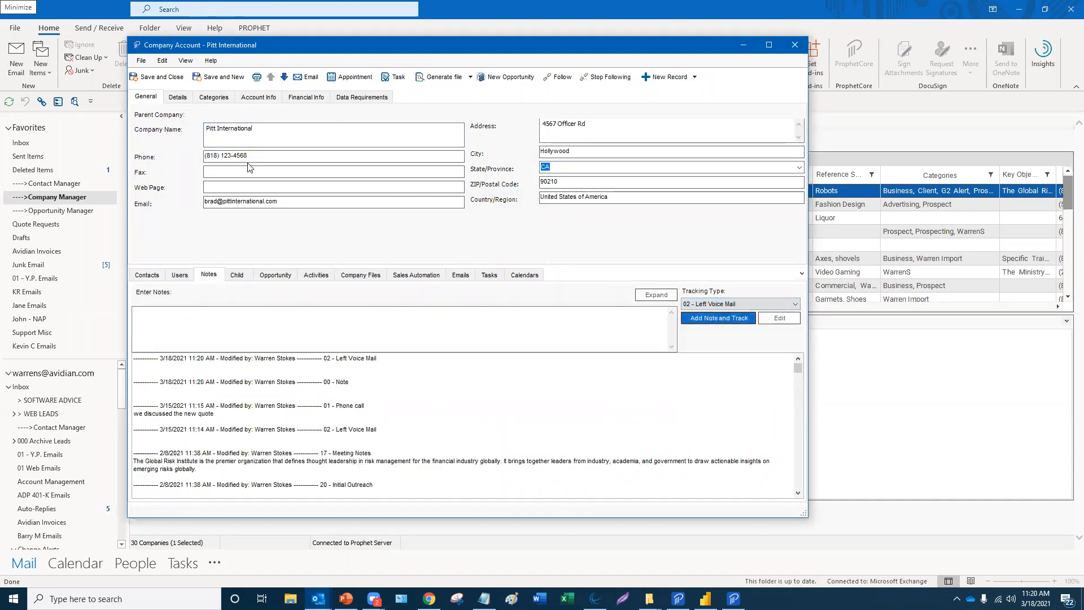
# - Set the account's Company Type to 03 - Distributor, and save and close the record
pyautogui.click(251, 99)
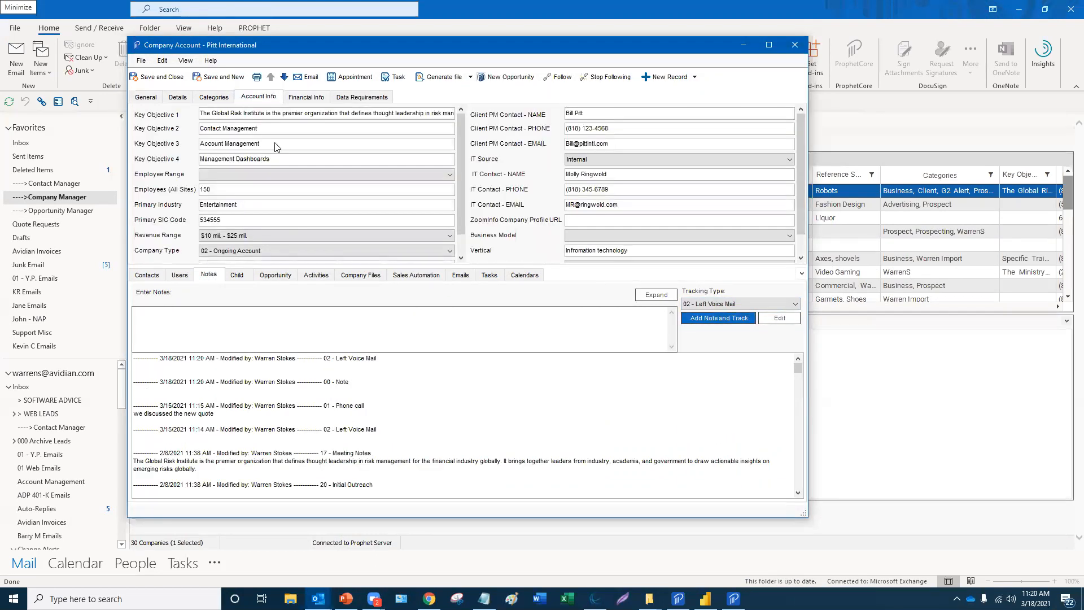
pyautogui.click(288, 251)
pyautogui.click(277, 286)
pyautogui.click(143, 82)
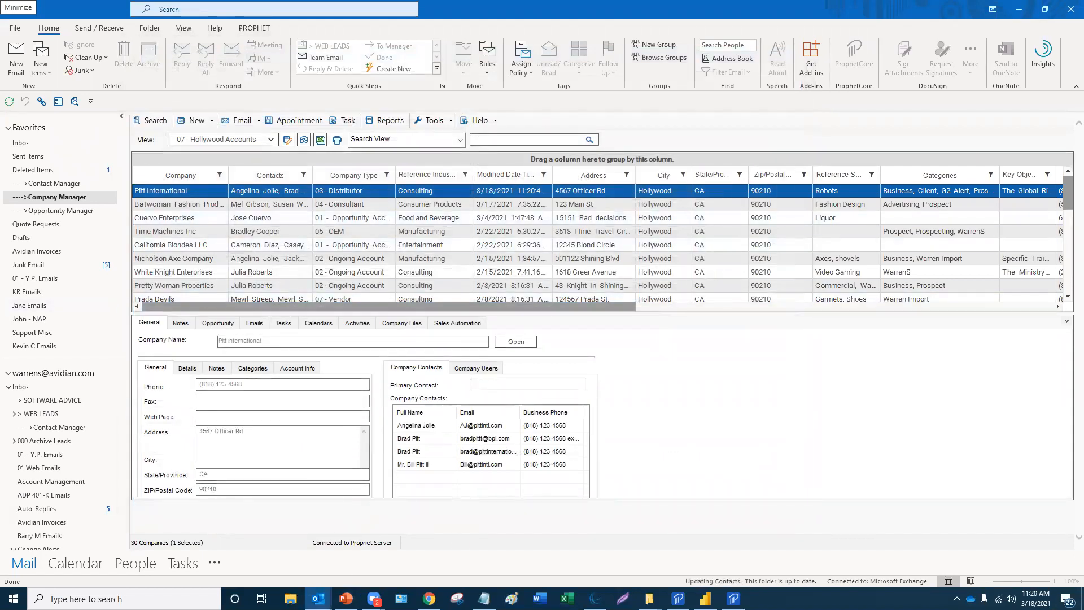
# - Switch to the Hollywood Contacts window, move the Created Date column between Industry and Email, and fit its width to the full dates
pyautogui.moveTo(318, 598)
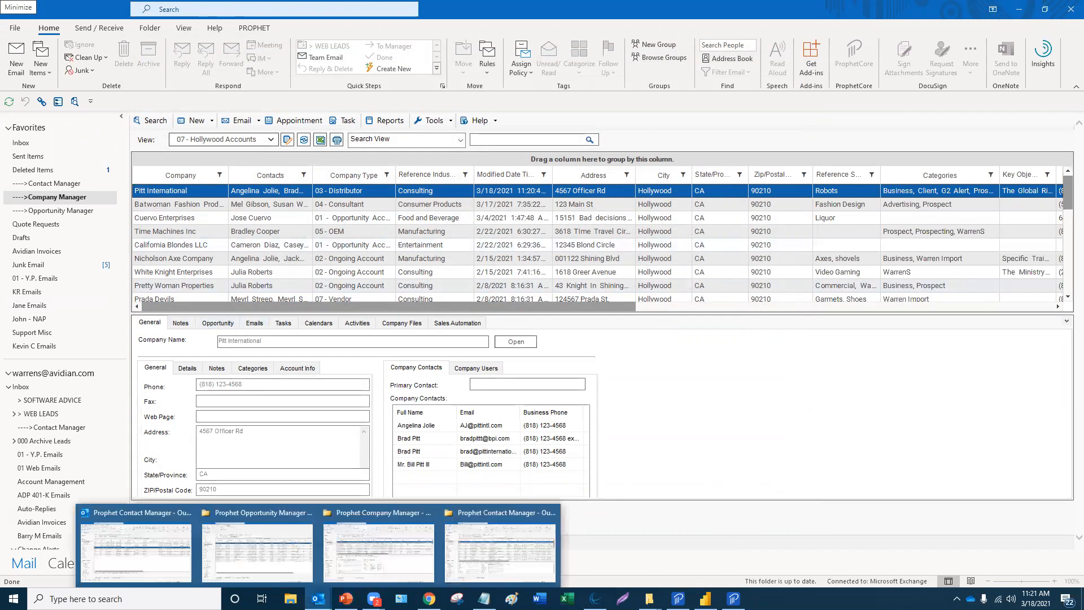
pyautogui.click(487, 562)
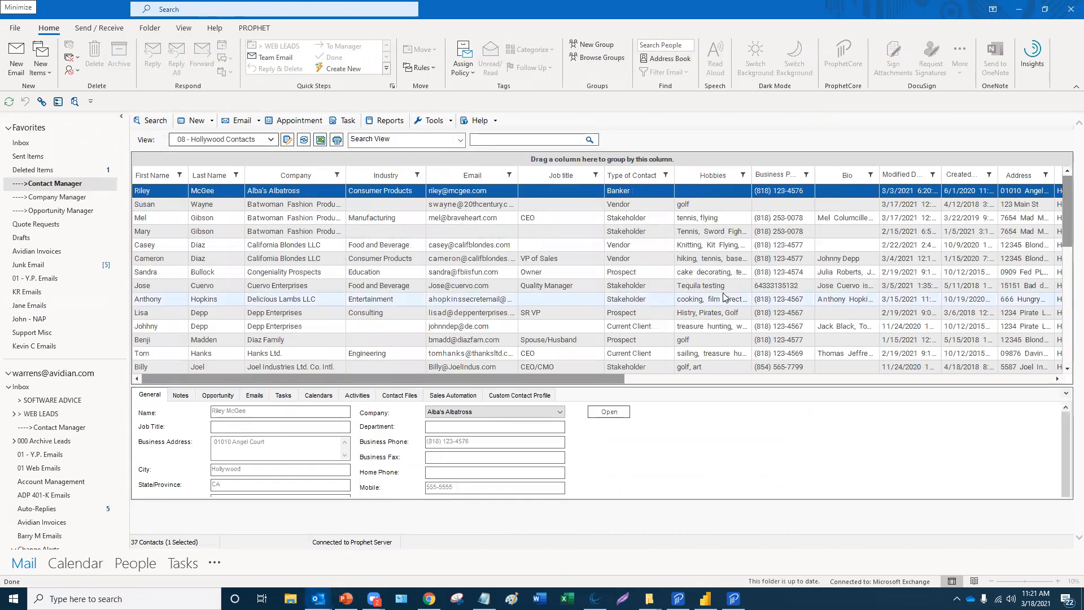
pyautogui.moveTo(963, 176); pyautogui.dragTo(436, 179)
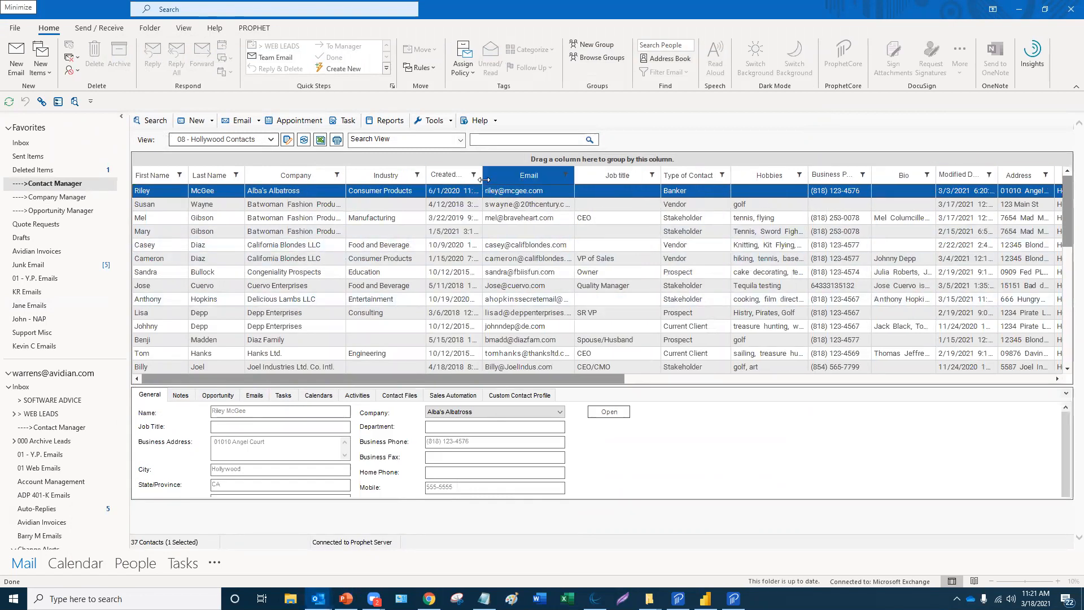
pyautogui.doubleClick(484, 180)
# - Sort the contacts by Created Date in ascending and descending order, and clear the sorting again
pyautogui.click(461, 173)
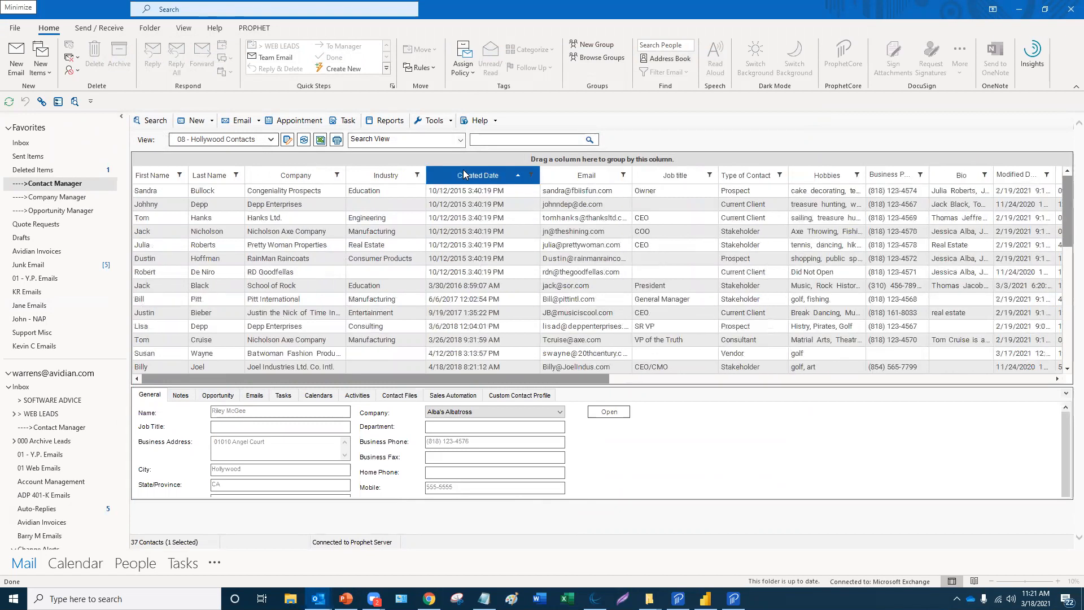
pyautogui.click(463, 174)
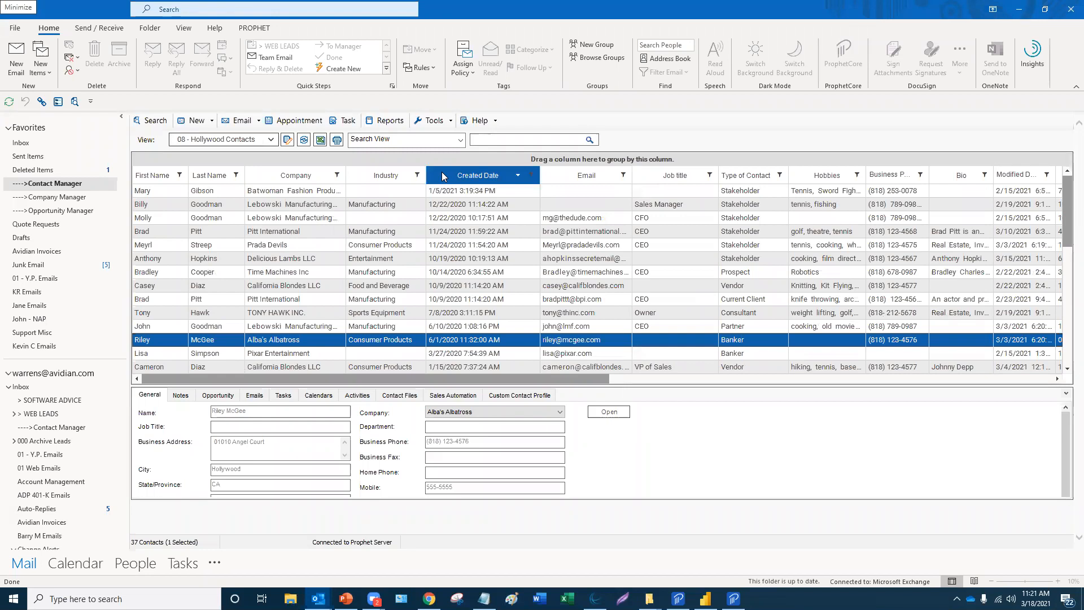
pyautogui.keyDown('ctrl'); pyautogui.click(444, 177); pyautogui.keyUp('ctrl')
# - Examine the available date filters for the Created Date column and dismiss them without applying any
pyautogui.click(531, 175)
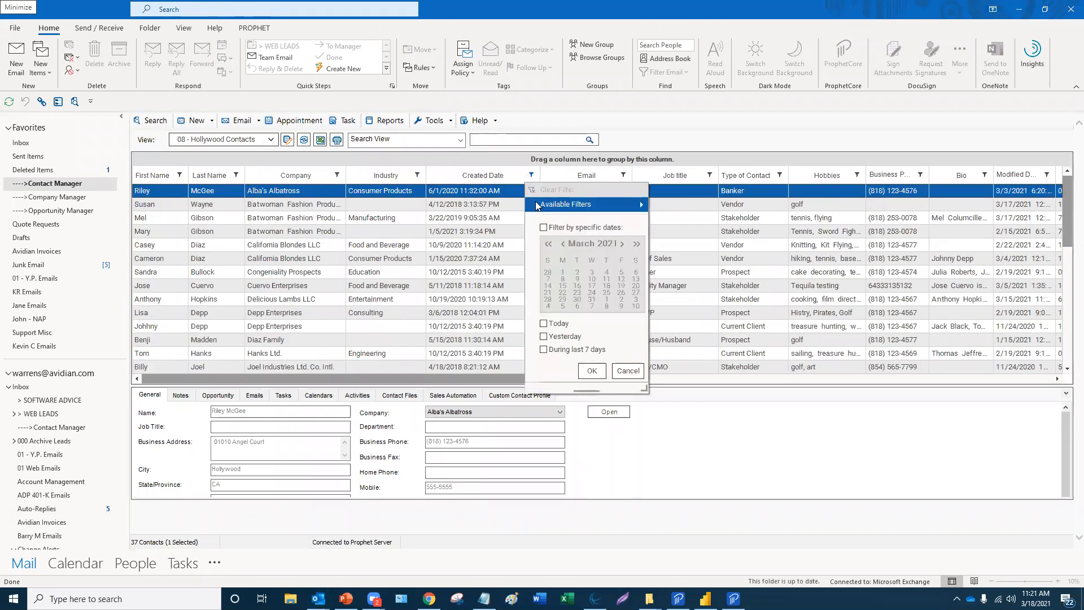
pyautogui.moveTo(538, 208)
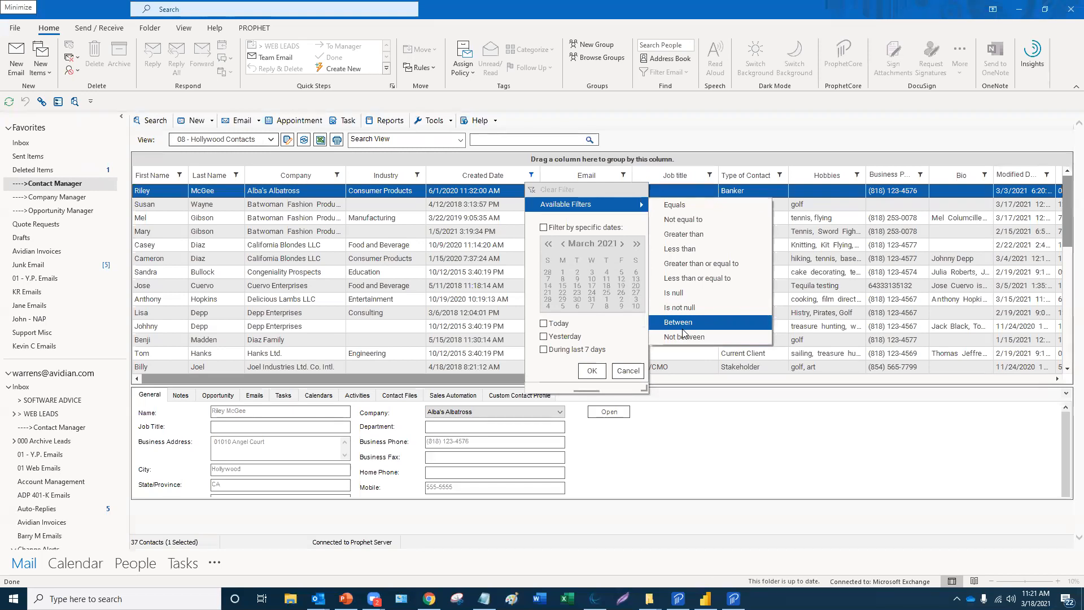
pyautogui.click(368, 341)
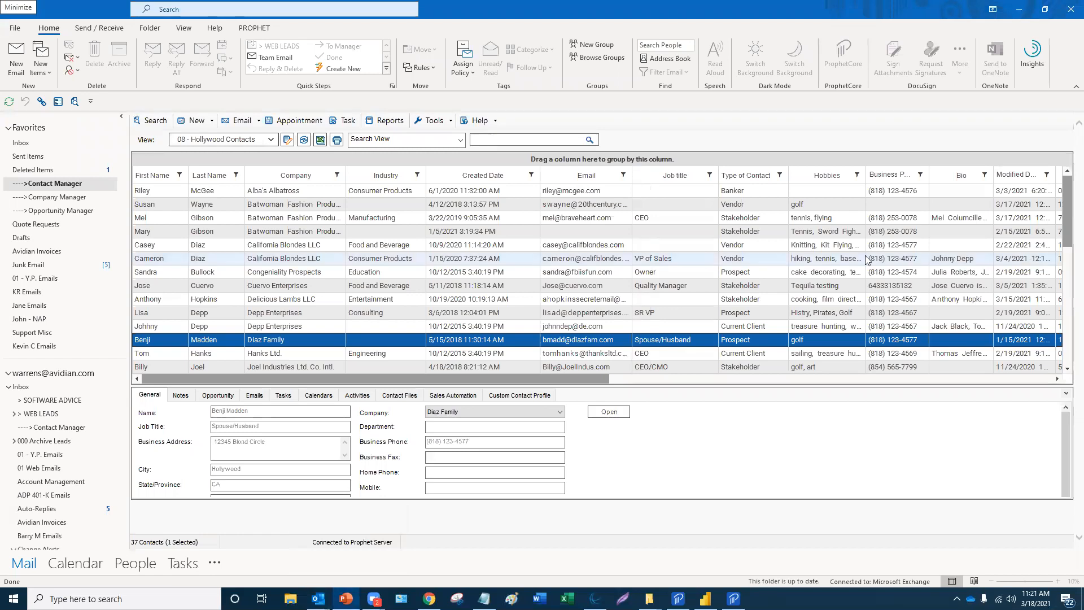
# - Open the Report Manager and choose the Pipeline Forecast report category
pyautogui.click(391, 122)
pyautogui.click(382, 123)
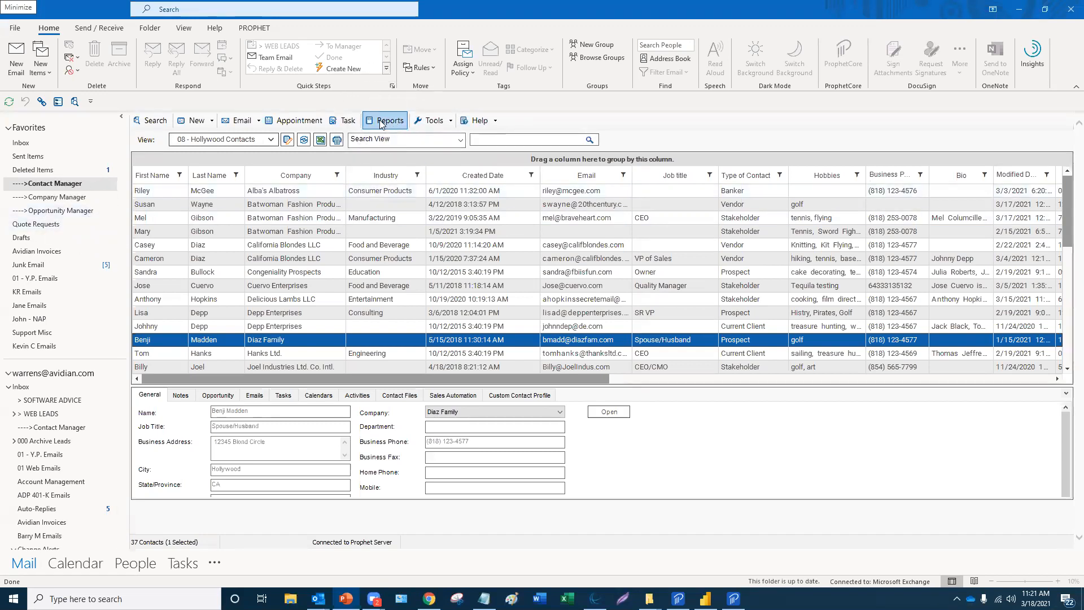
pyautogui.click(382, 123)
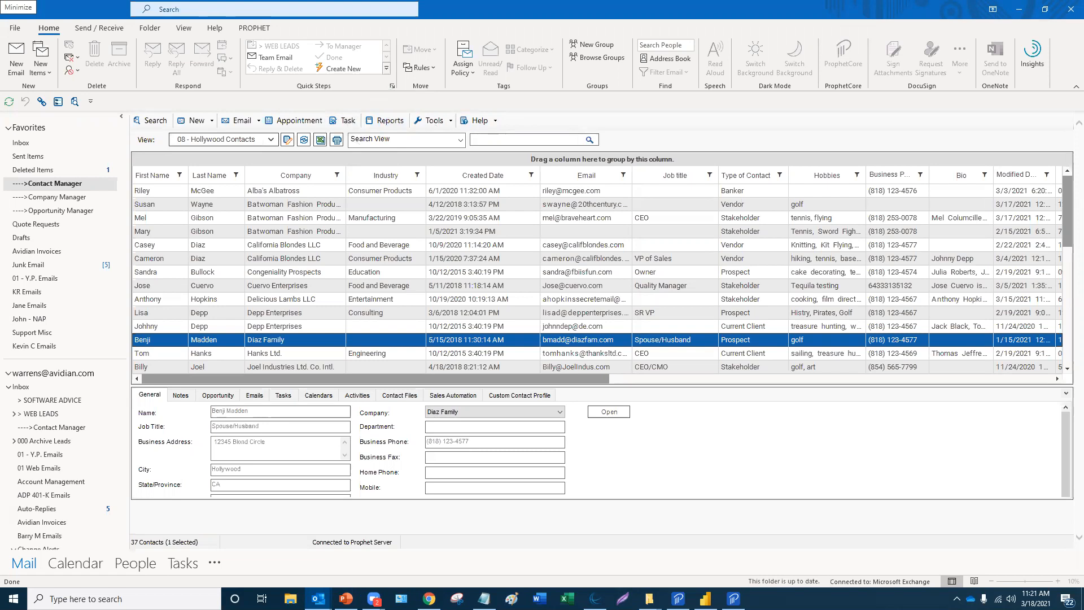
pyautogui.click(398, 122)
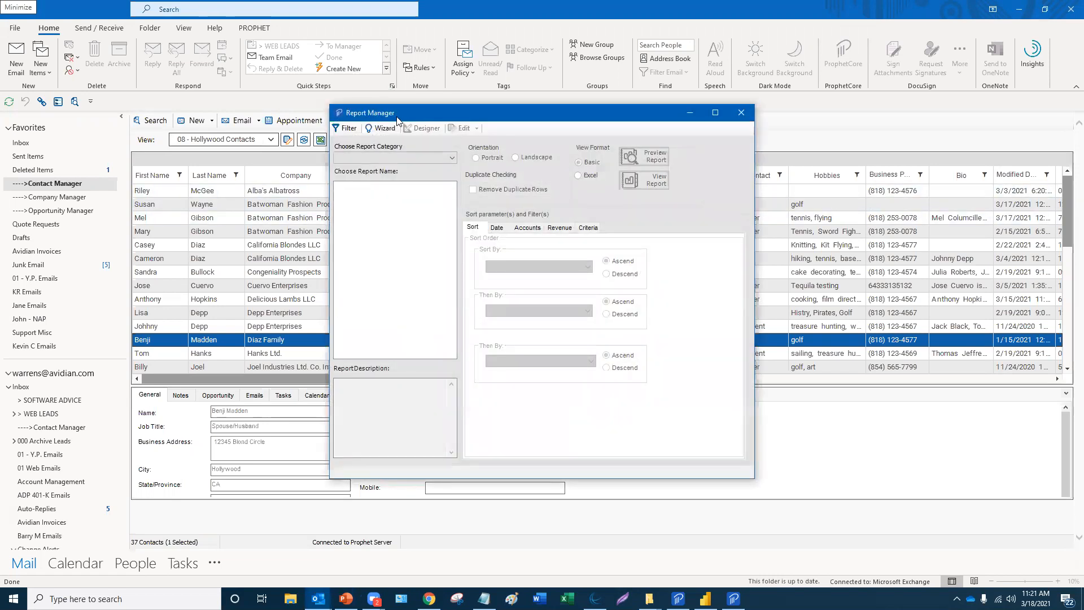
pyautogui.click(375, 156)
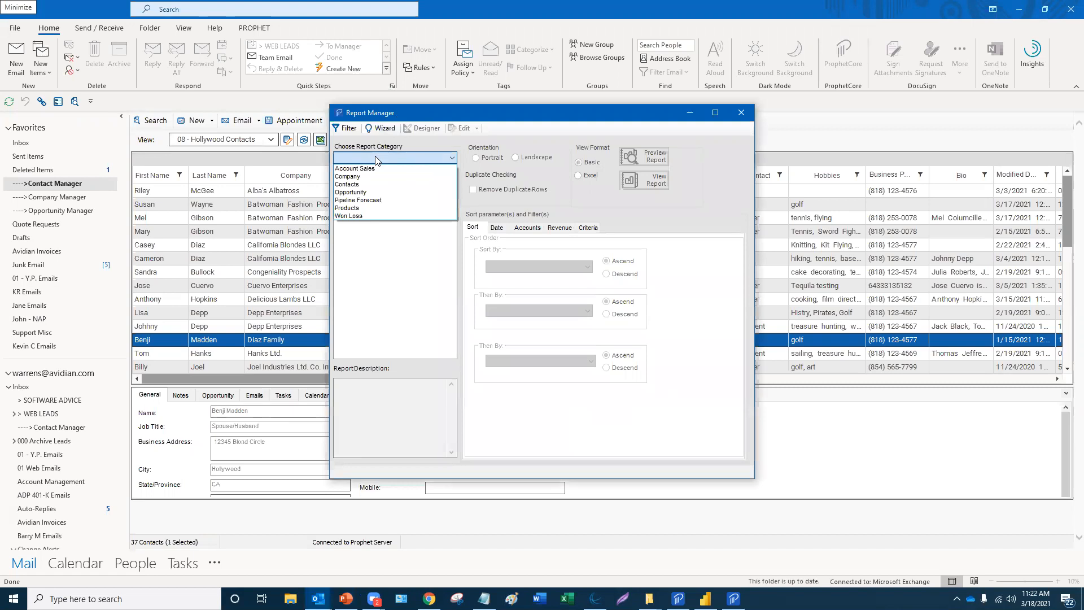
pyautogui.click(365, 201)
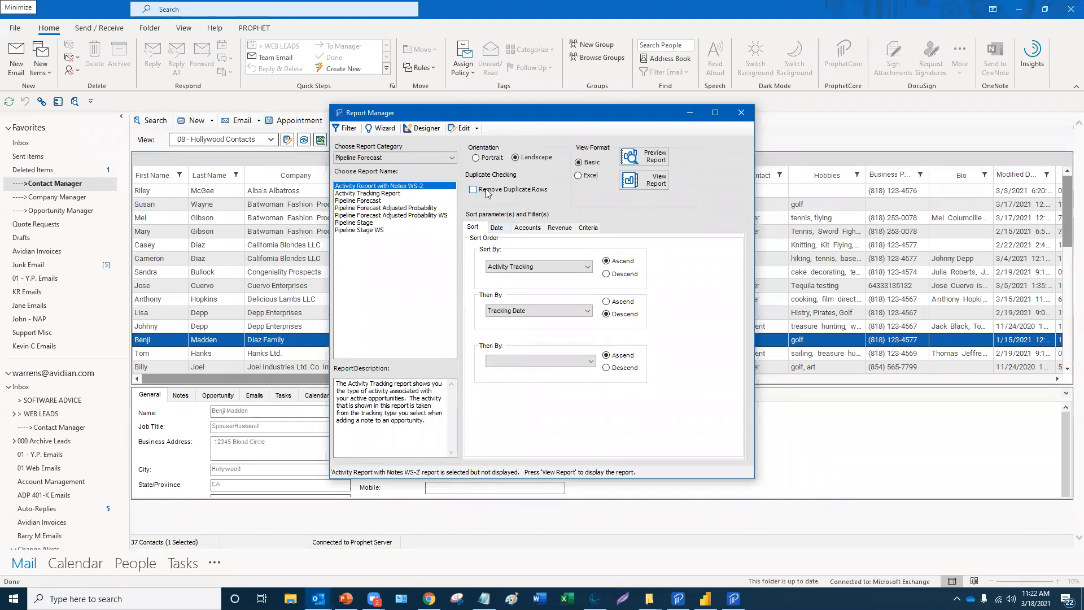
# - Examine the user filter and the sort order fields of Activity Report with Notes WS-2 without changing them
pyautogui.click(349, 129)
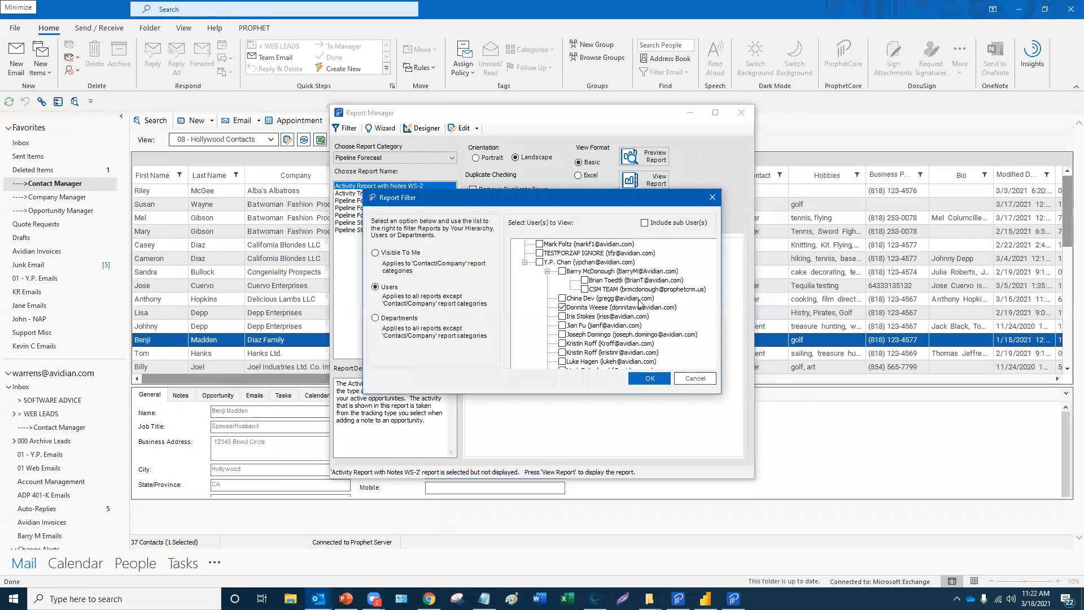
pyautogui.click(696, 379)
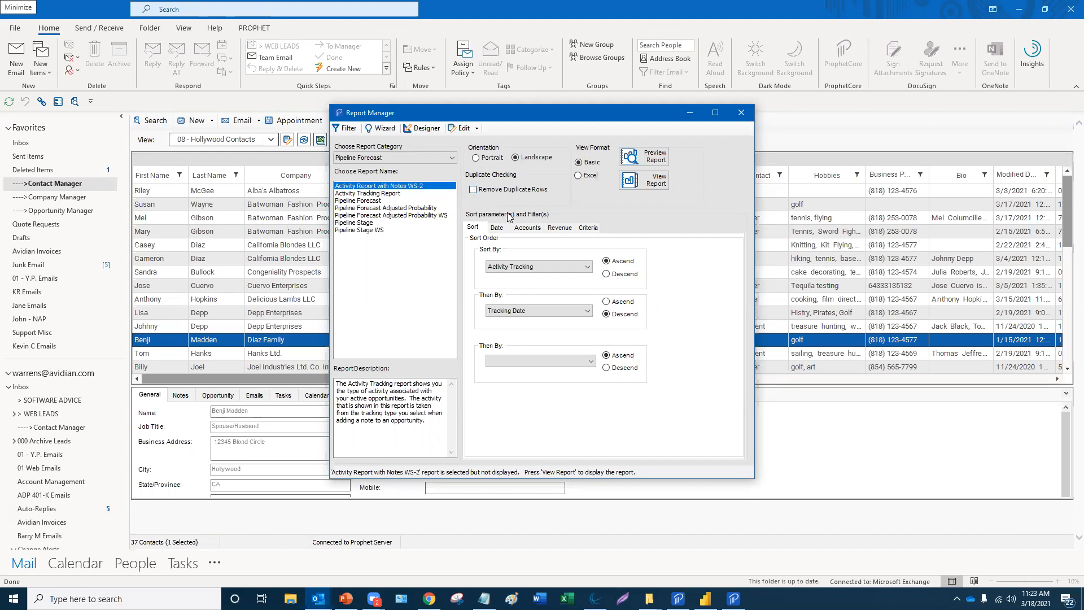
pyautogui.click(515, 267)
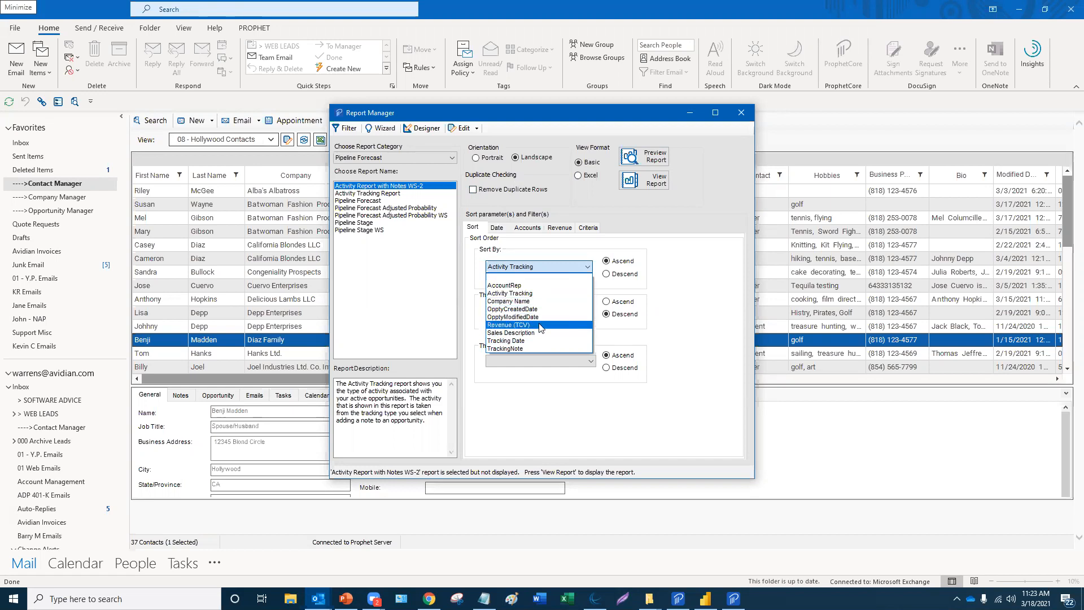
pyautogui.click(546, 245)
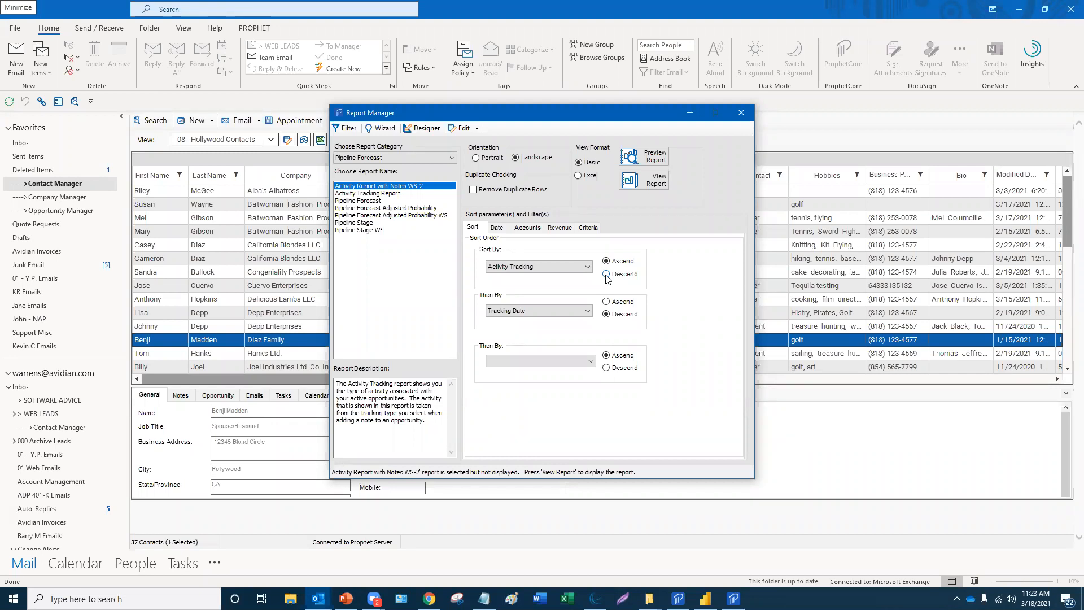
pyautogui.click(563, 306)
pyautogui.click(562, 306)
pyautogui.click(543, 361)
pyautogui.click(543, 361)
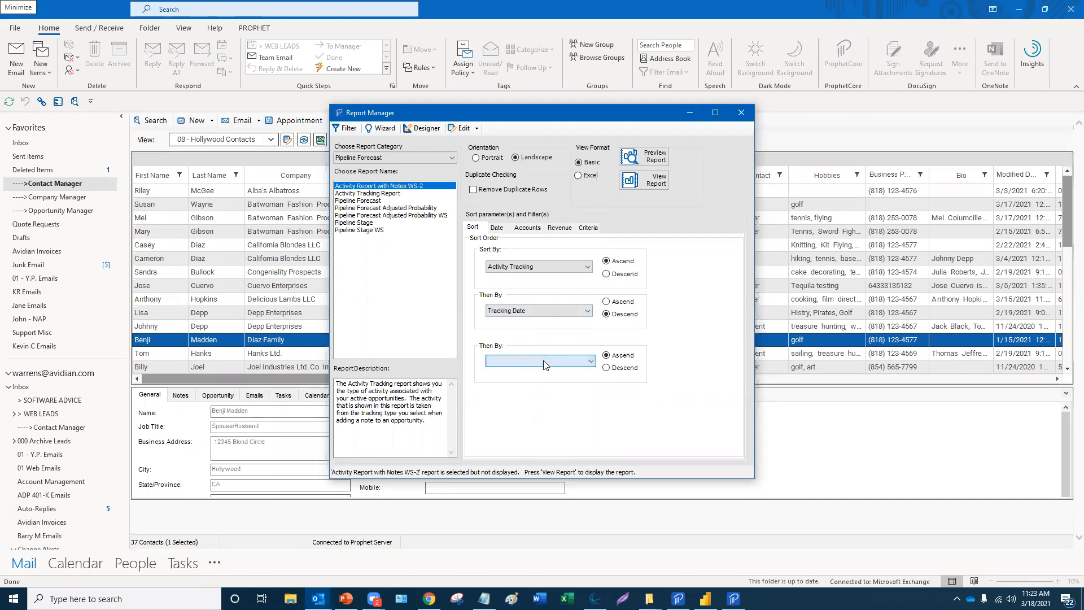
# - Check the report's tracking date periods and try the Start and End Date option before returning to Period
pyautogui.click(500, 231)
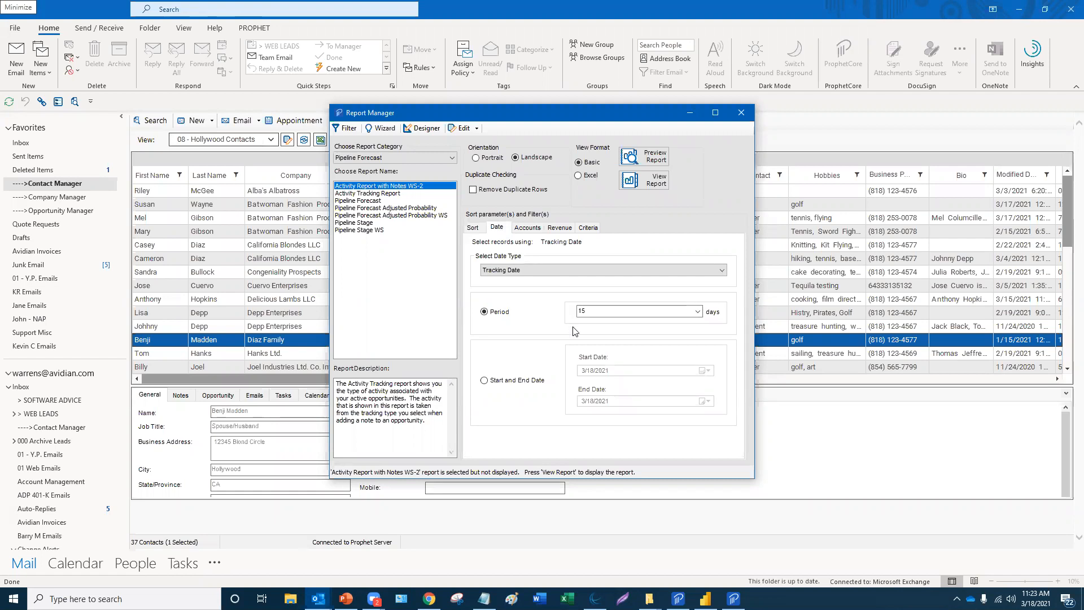
pyautogui.click(697, 312)
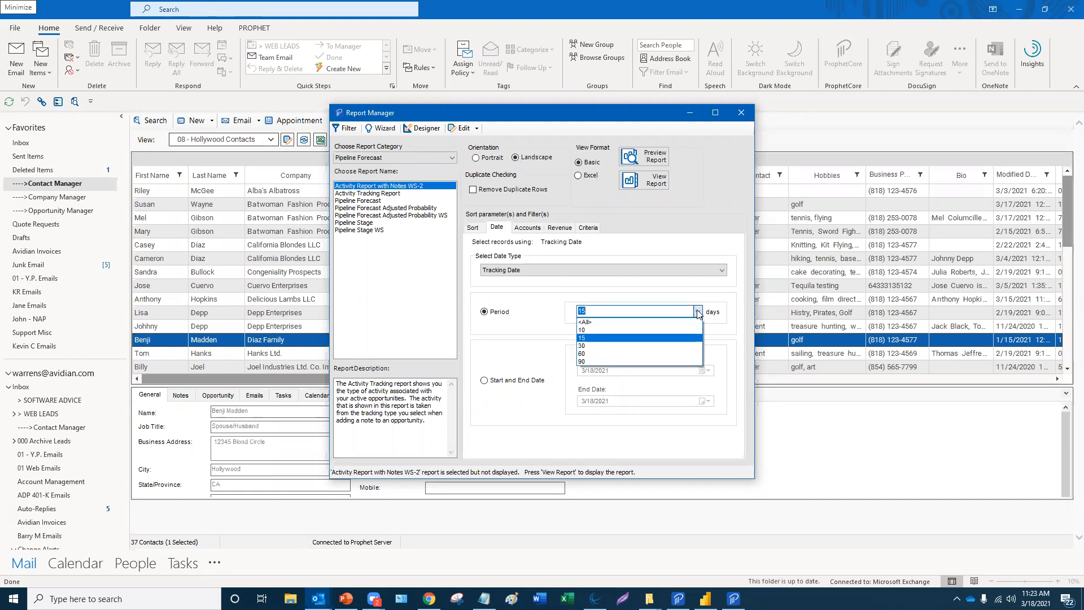
pyautogui.click(698, 311)
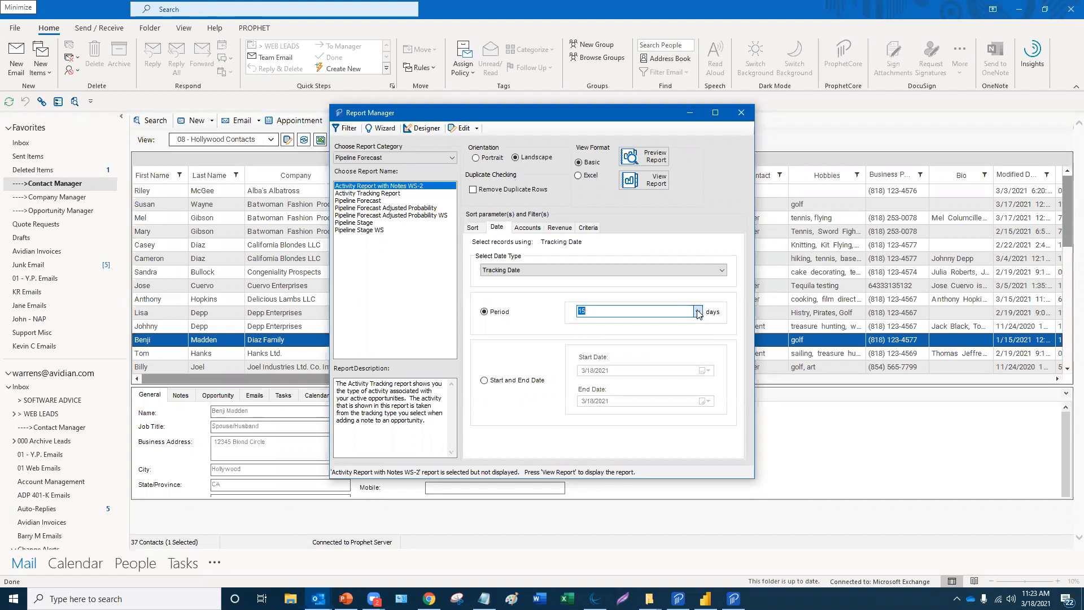
pyautogui.click(484, 380)
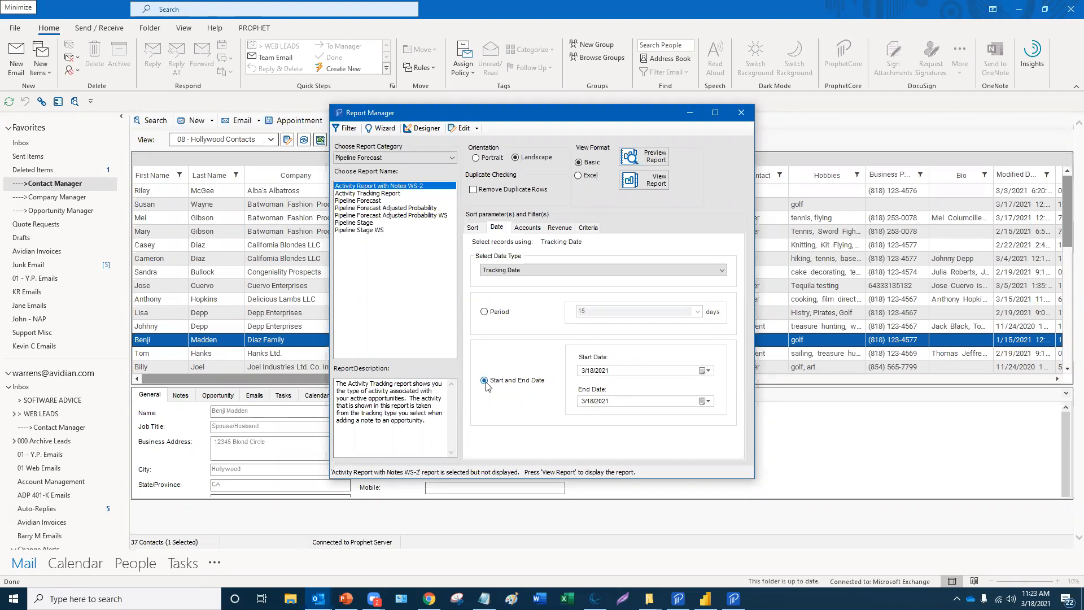
pyautogui.click(485, 313)
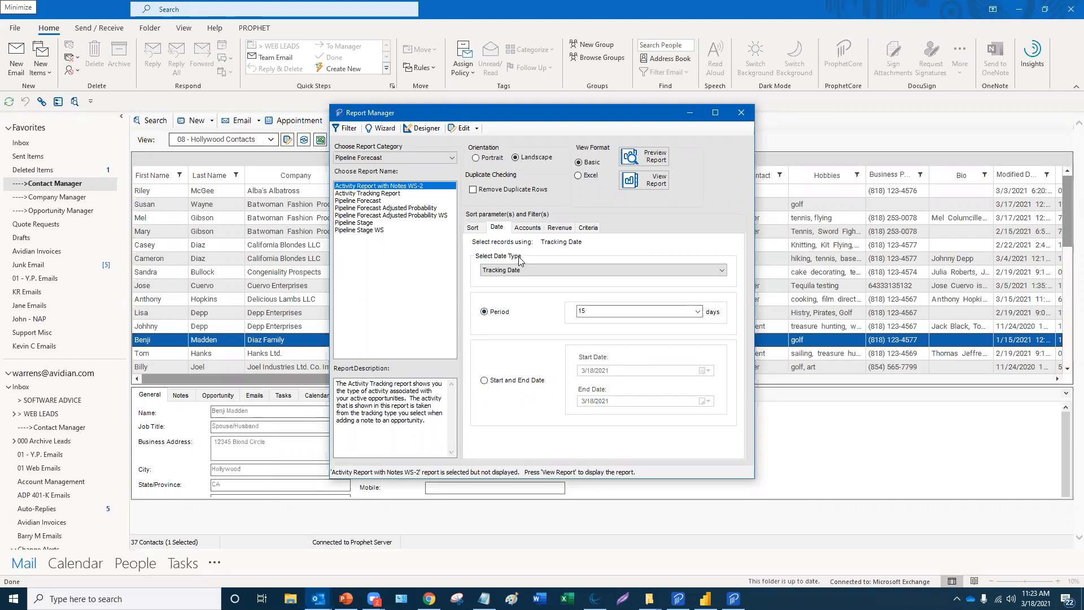
pyautogui.click(593, 311)
# - Check the report's account filter and the Revenue (TCV) comparison options, leaving the revenue filter switched off
pyautogui.click(529, 228)
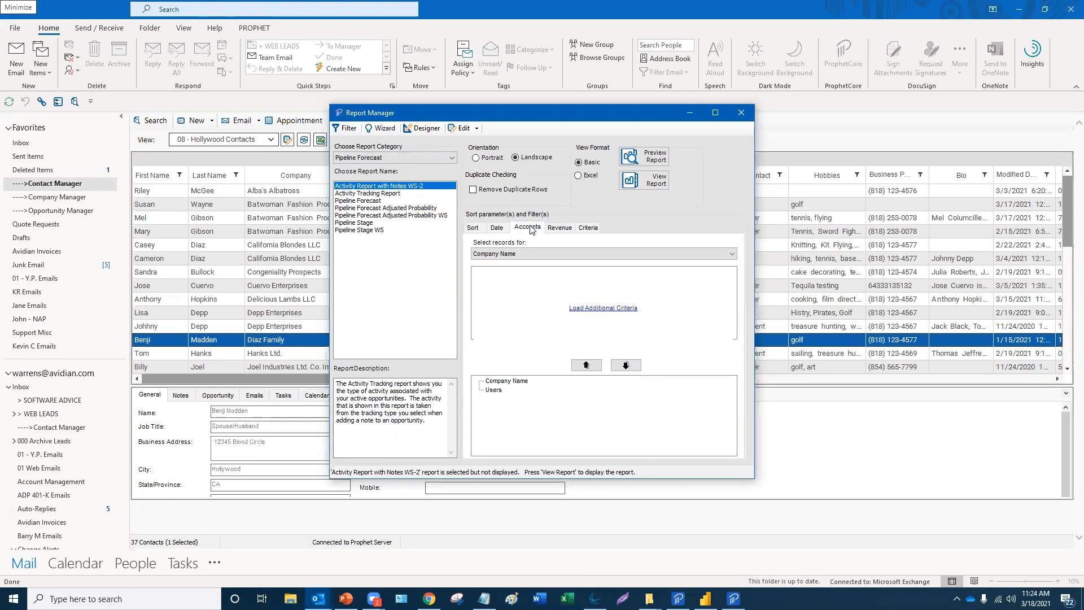
pyautogui.click(563, 231)
pyautogui.click(482, 259)
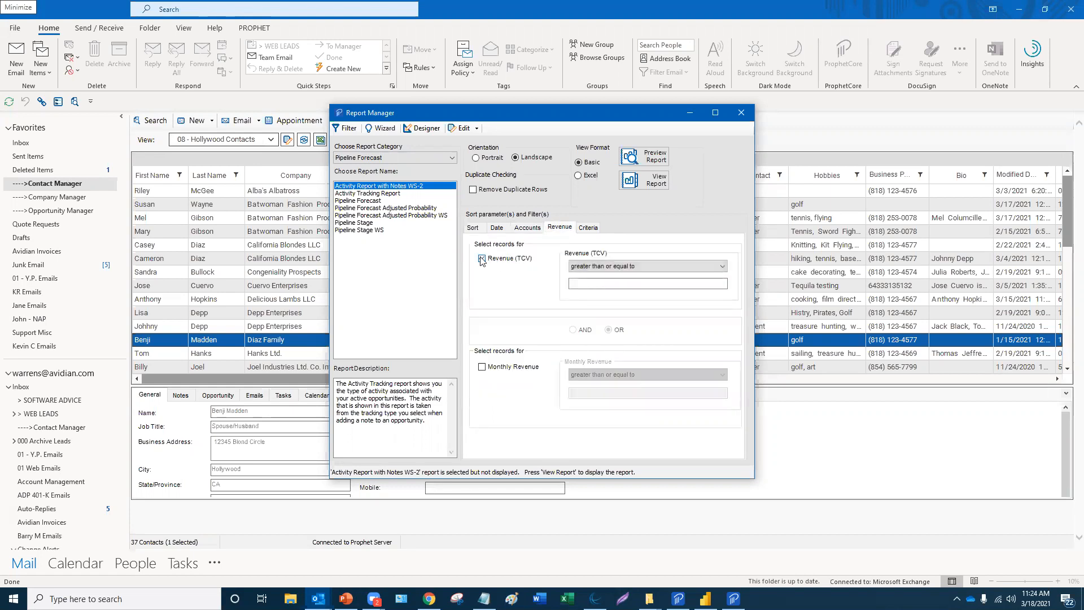
pyautogui.click(679, 264)
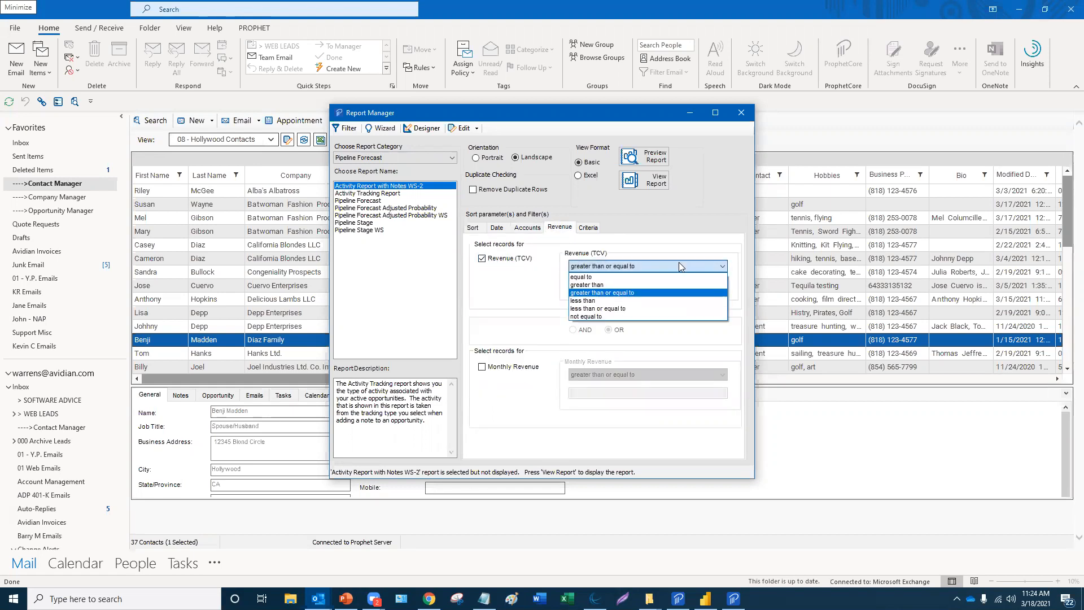
pyautogui.click(678, 264)
pyautogui.click(483, 259)
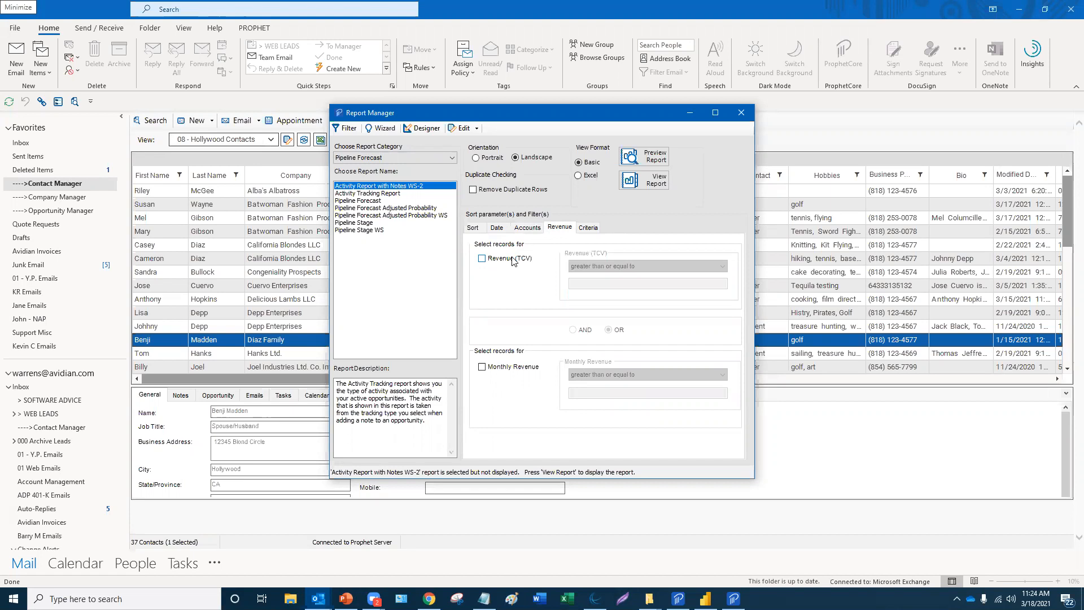
# - Expand the Activity Tracking criteria of the report and remove 13 - On Site Visit from them
pyautogui.click(593, 229)
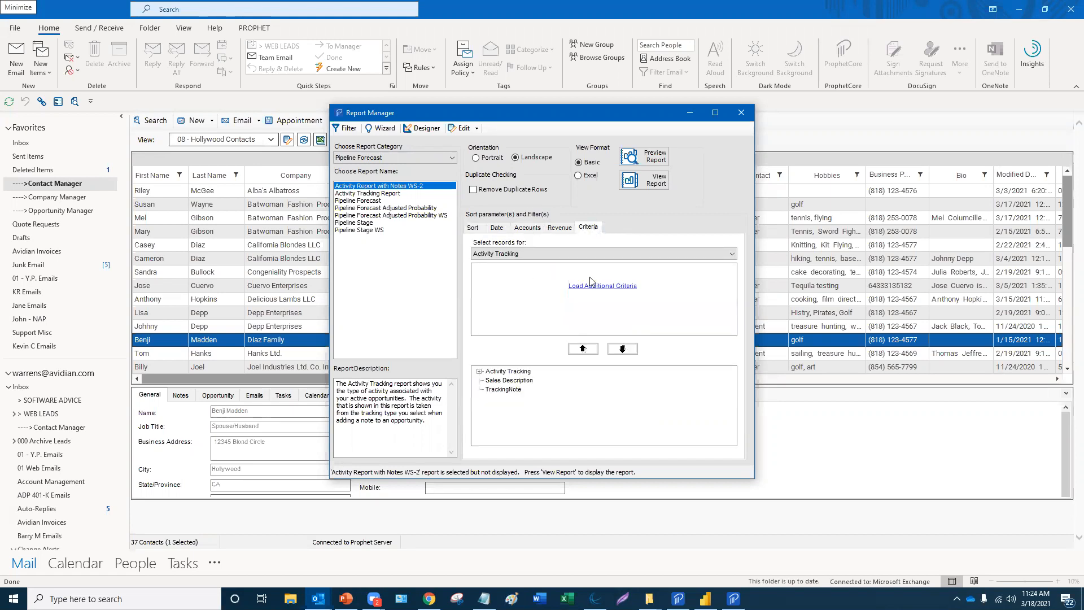
pyautogui.click(478, 371)
pyautogui.scroll(-5, 534, 409)
pyautogui.scroll(5, 533, 410)
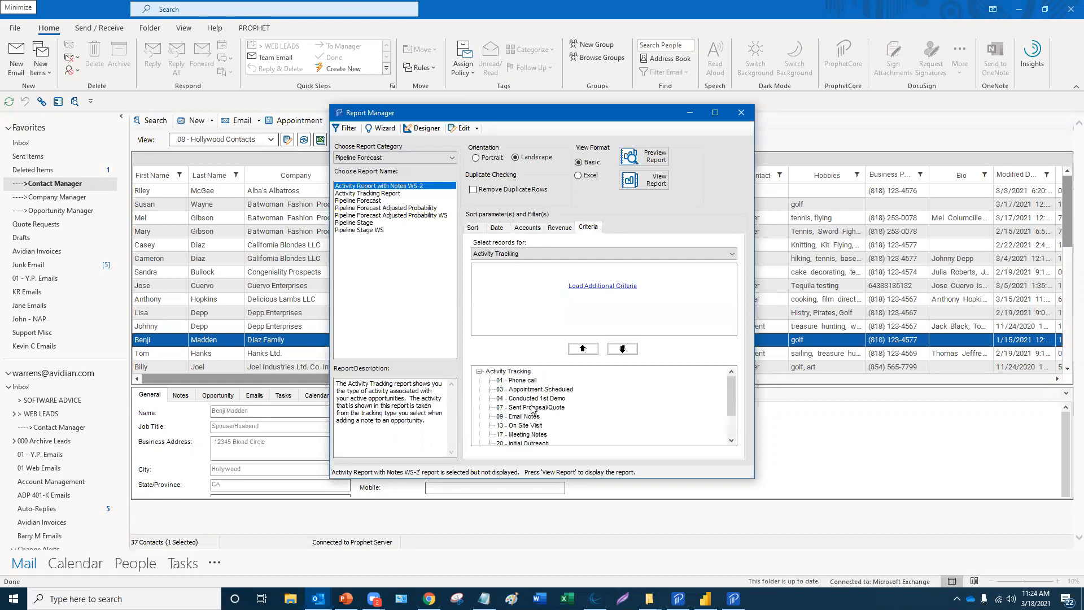
pyautogui.scroll(-1, 533, 409)
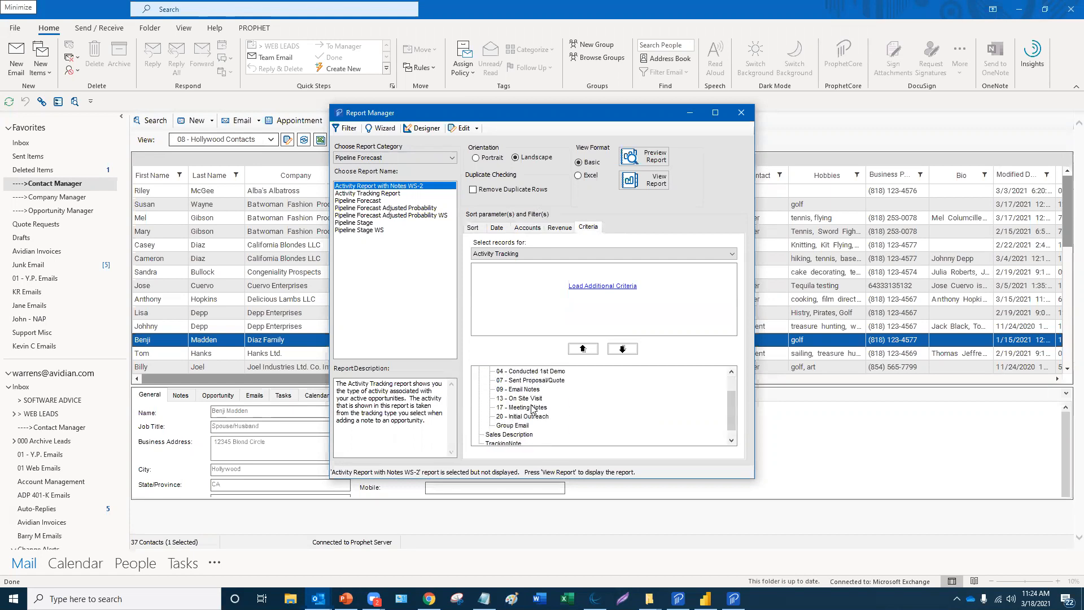
pyautogui.click(534, 398)
pyautogui.click(583, 349)
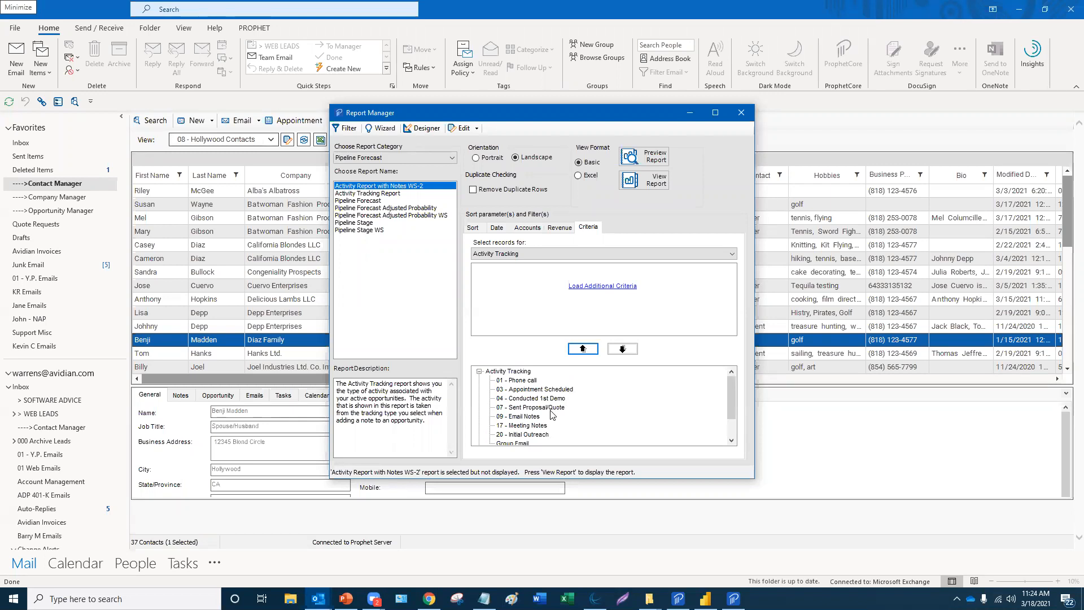
# - Remove 20 - Initial Outreach from the report's Activity Tracking criteria
pyautogui.scroll(-1, 550, 416)
pyautogui.click(537, 400)
pyautogui.click(537, 407)
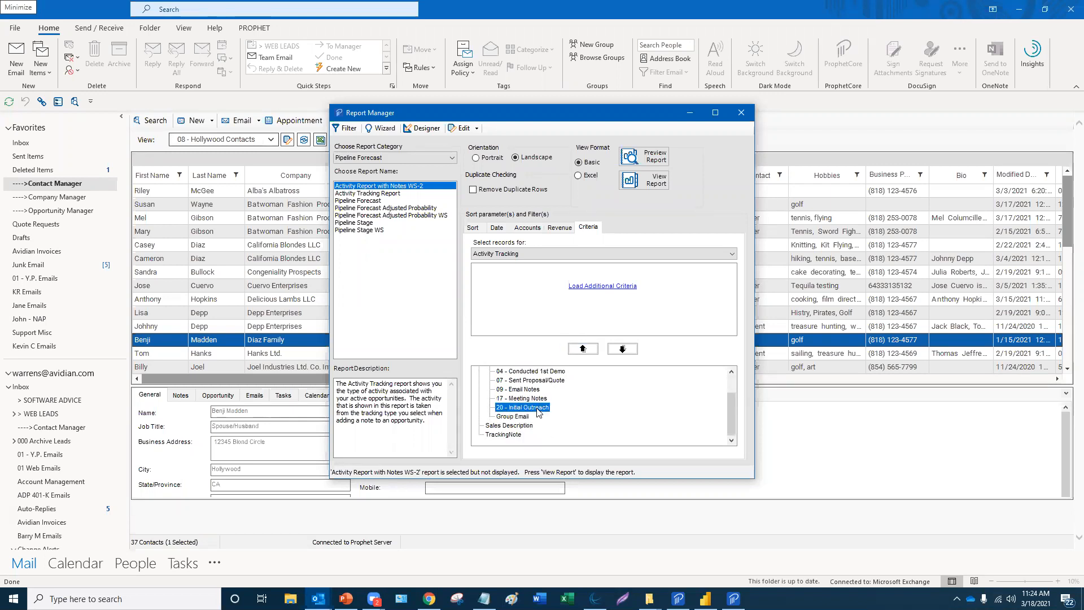
pyautogui.click(583, 348)
pyautogui.scroll(1, 554, 410)
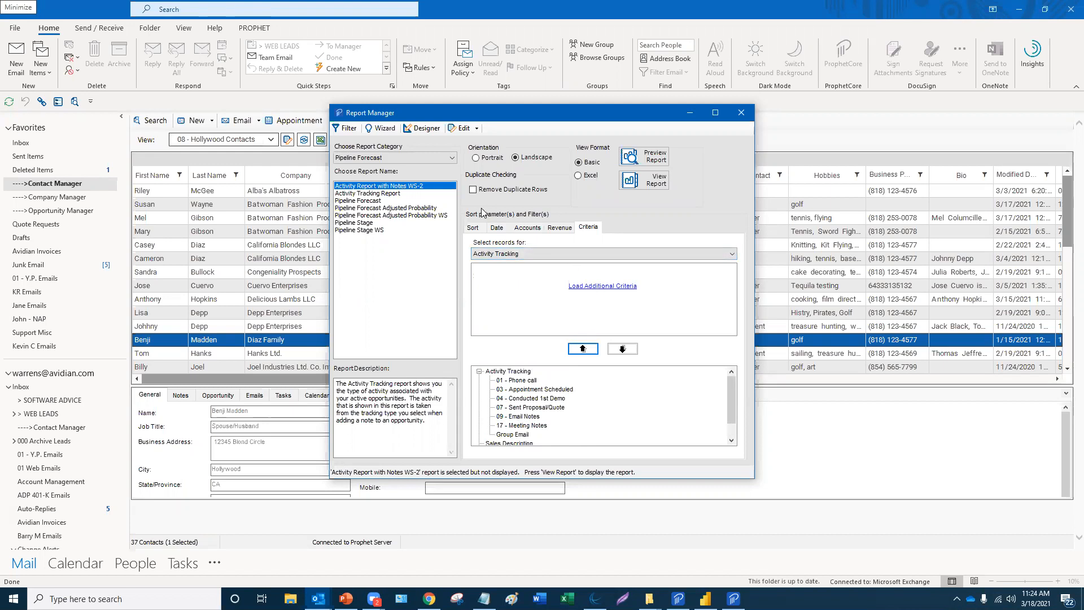
# - Generate Activity Report with Notes WS-2, bring up the Opportunity Manager behind it and maximize the report window
pyautogui.click(473, 227)
pyautogui.click(656, 157)
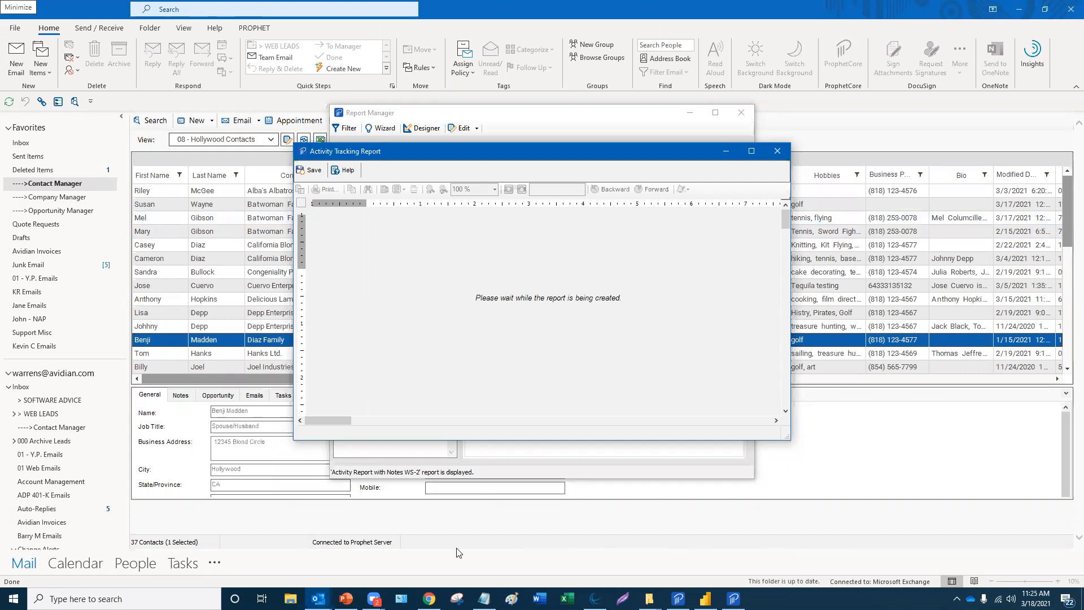
pyautogui.moveTo(319, 598)
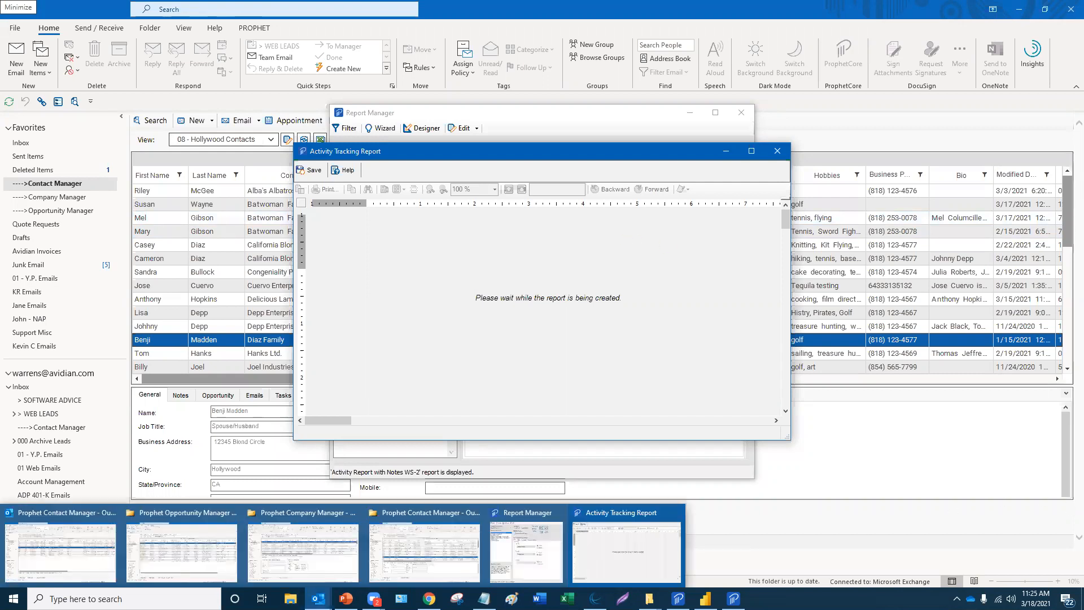
pyautogui.click(182, 548)
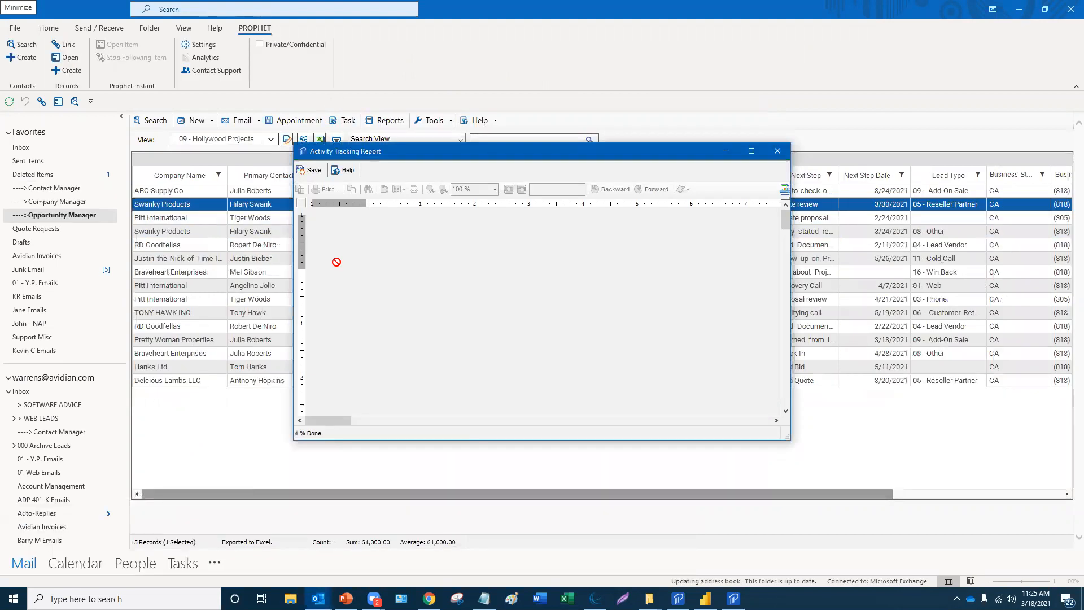
pyautogui.click(751, 151)
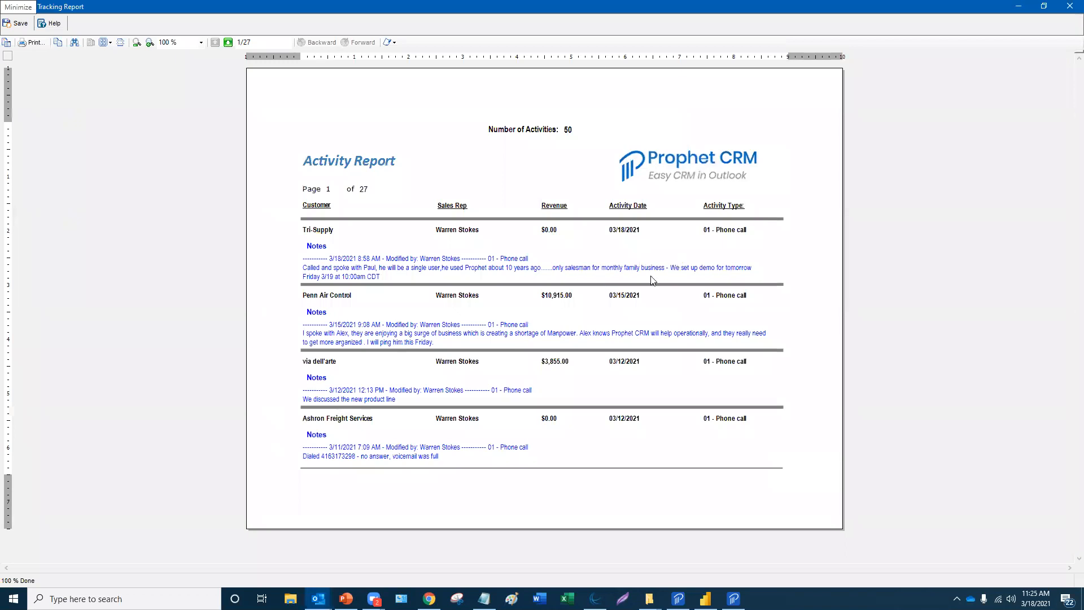
# - Examine the activities and notes on the first pages of the generated activity report, and close the report
pyautogui.scroll(-2, 627, 282)
pyautogui.scroll(-1, 423, 213)
pyautogui.scroll(-1, 426, 212)
pyautogui.scroll(1, 452, 203)
pyautogui.scroll(3, 463, 203)
pyautogui.scroll(-2, 722, 206)
pyautogui.scroll(-1, 736, 204)
pyautogui.scroll(3, 706, 212)
pyautogui.scroll(-2, 644, 223)
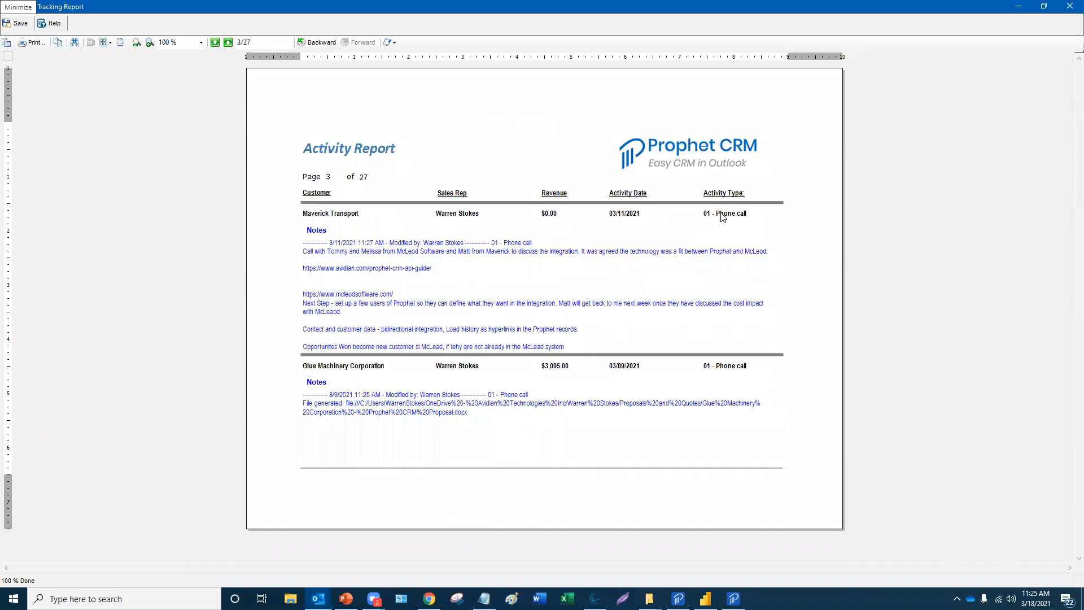
pyautogui.scroll(2, 418, 284)
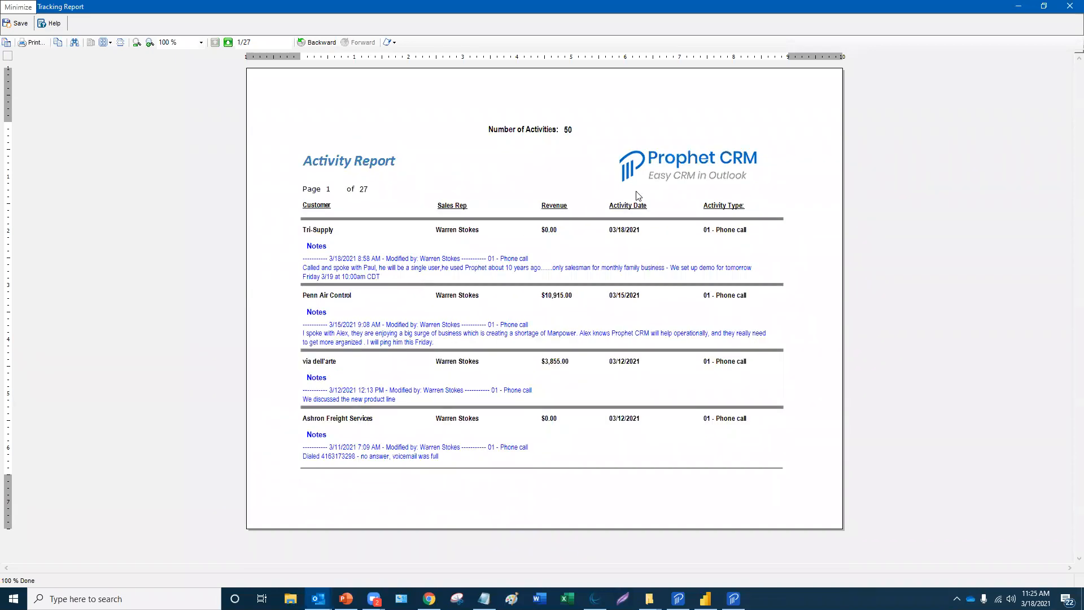
pyautogui.click(1068, 8)
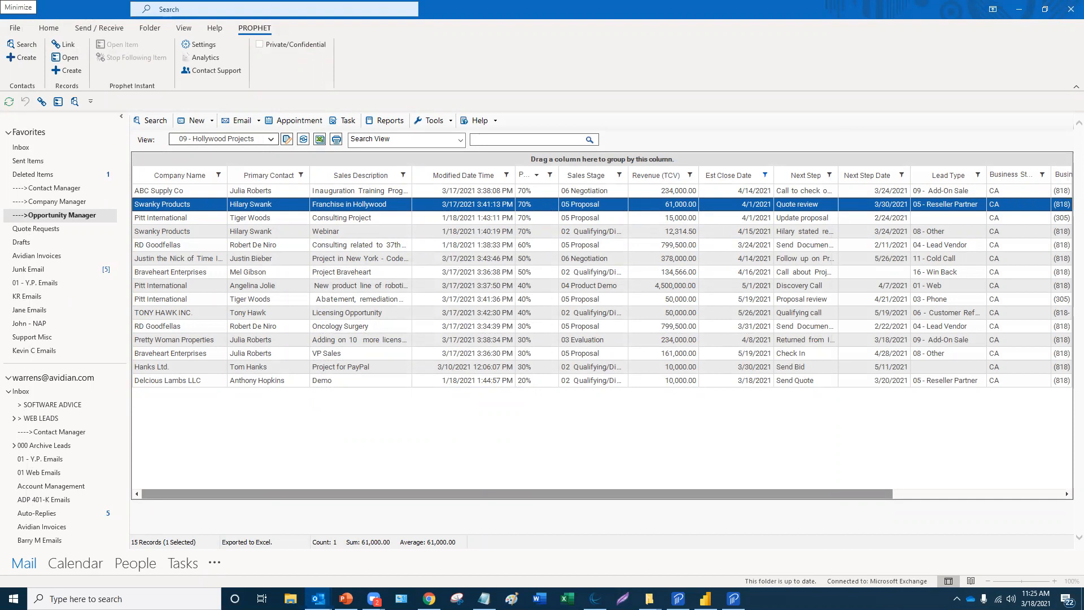
# - Open Pitt International's opportunity New product line of robotic toys and add a tracked 02 - Left Voice Mail entry
pyautogui.click(257, 287)
pyautogui.doubleClick(257, 291)
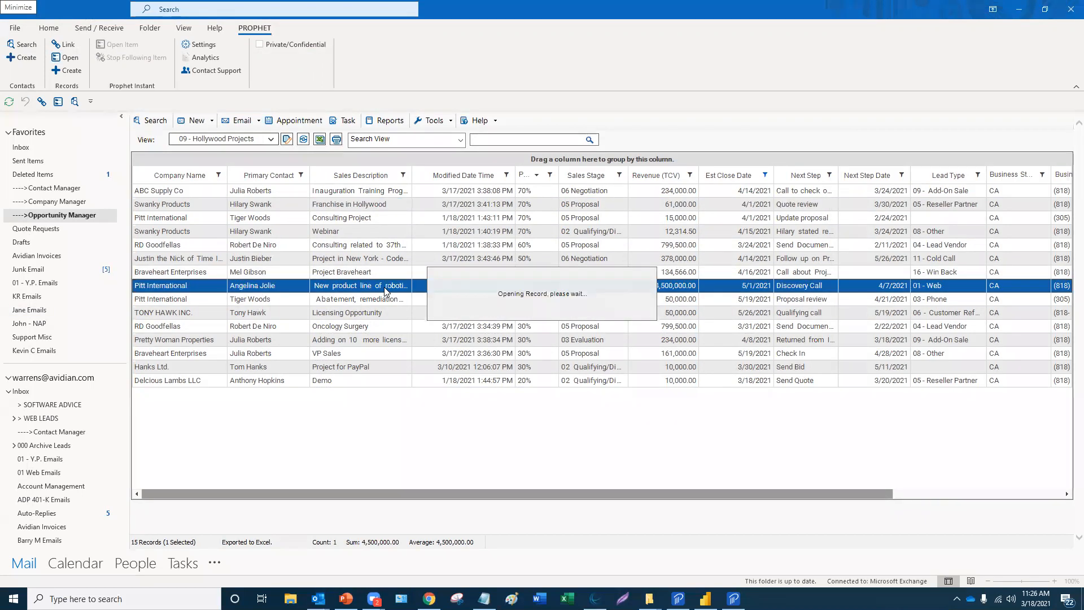
pyautogui.click(686, 337)
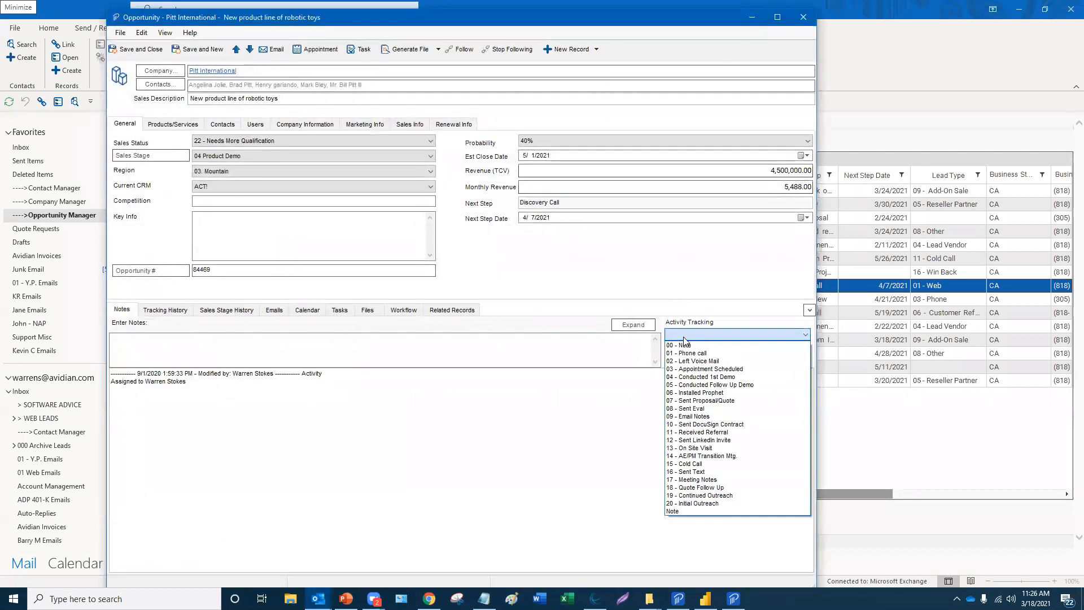
pyautogui.click(685, 351)
pyautogui.click(685, 351)
# - Add a tracked 10 - Sent DocuSign Contract entry to the opportunity and close the record
pyautogui.click(686, 334)
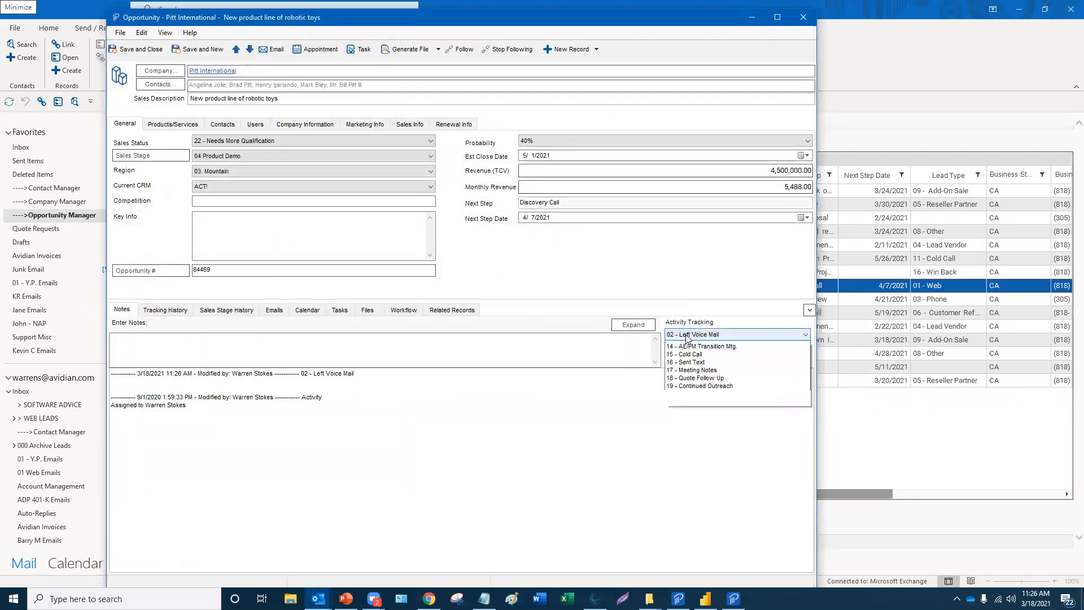
pyautogui.click(694, 422)
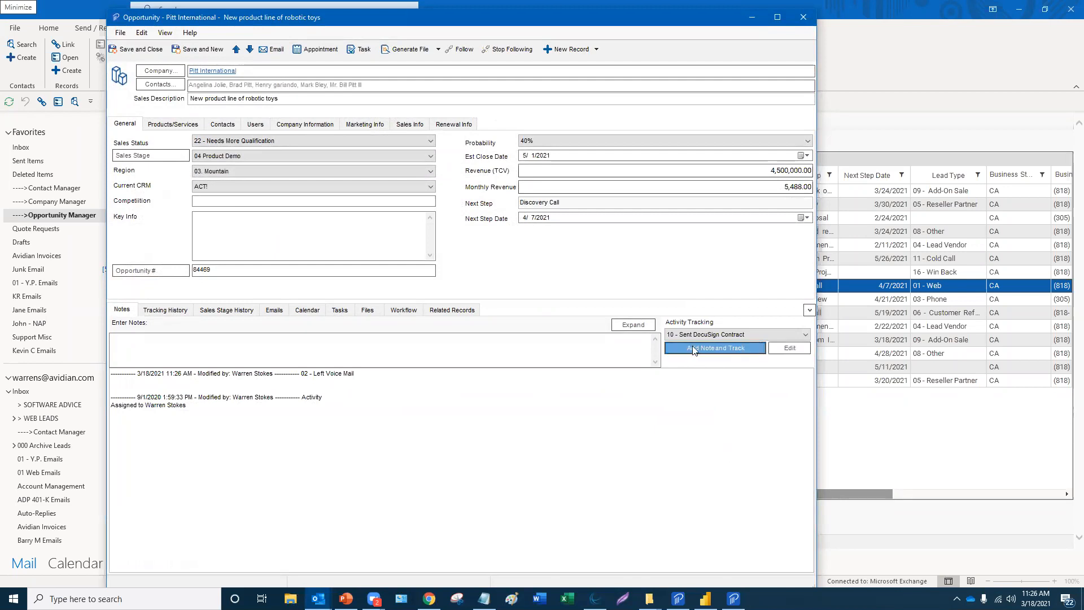
pyautogui.click(696, 348)
pyautogui.click(696, 334)
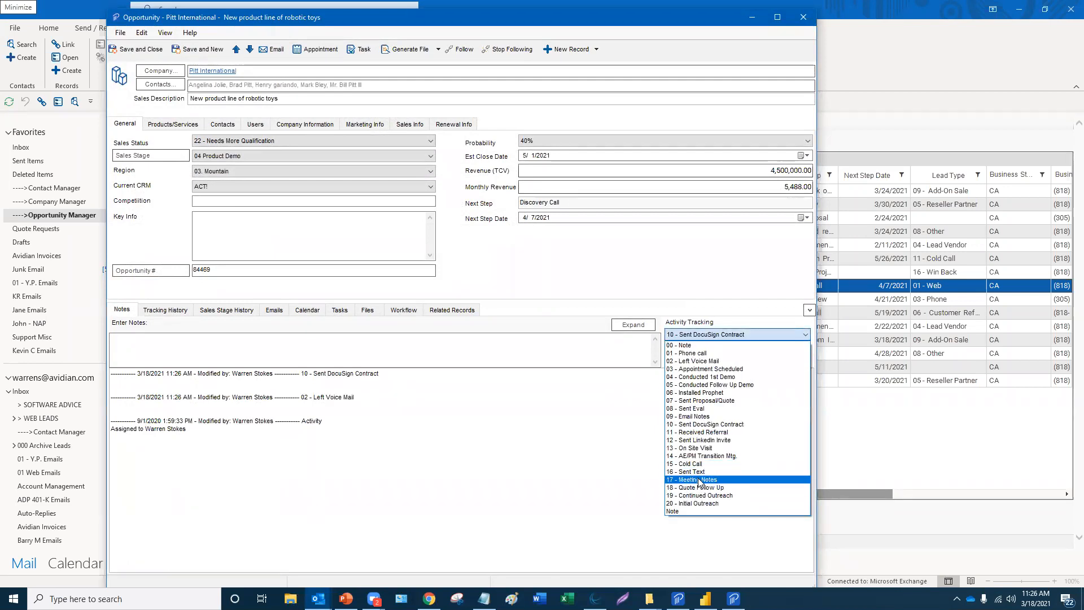
pyautogui.click(151, 358)
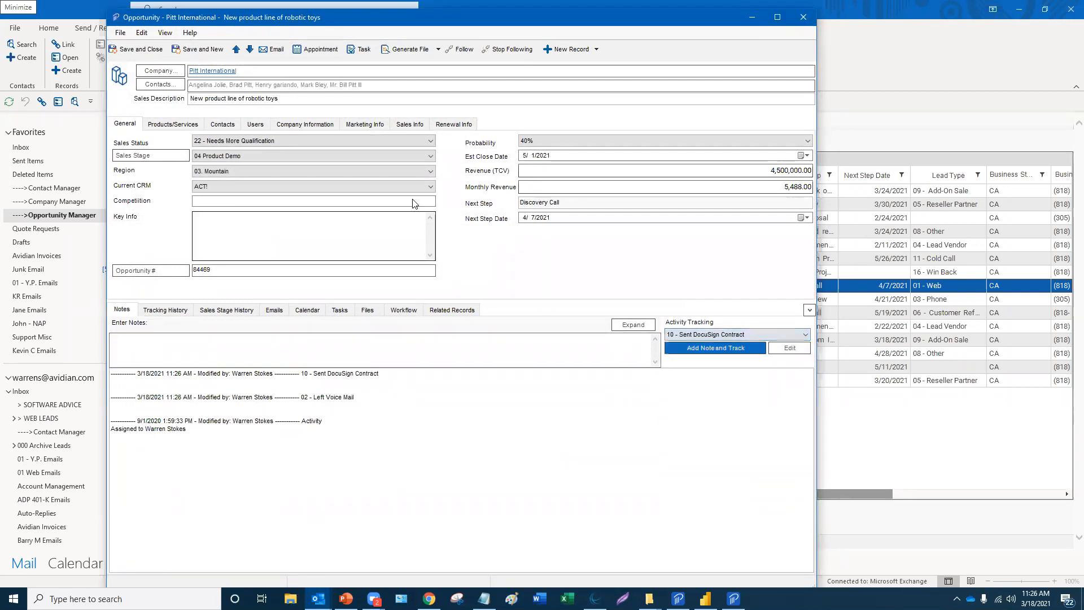
pyautogui.click(803, 17)
pyautogui.click(550, 340)
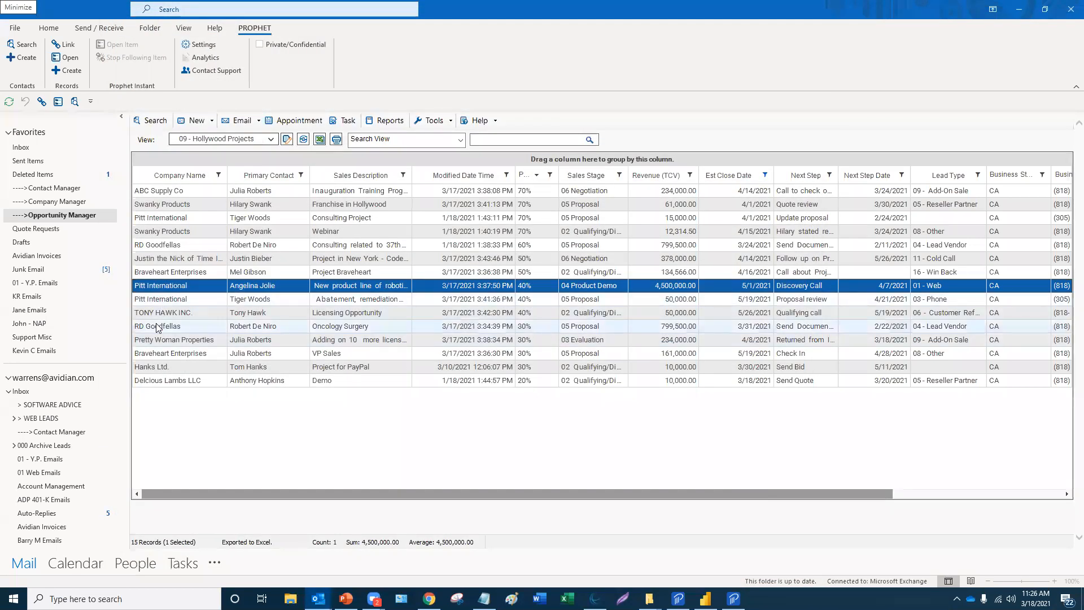
# - Open the Report Manager and select the Pipeline Stage WS report in the Pipeline Forecast category
pyautogui.click(377, 123)
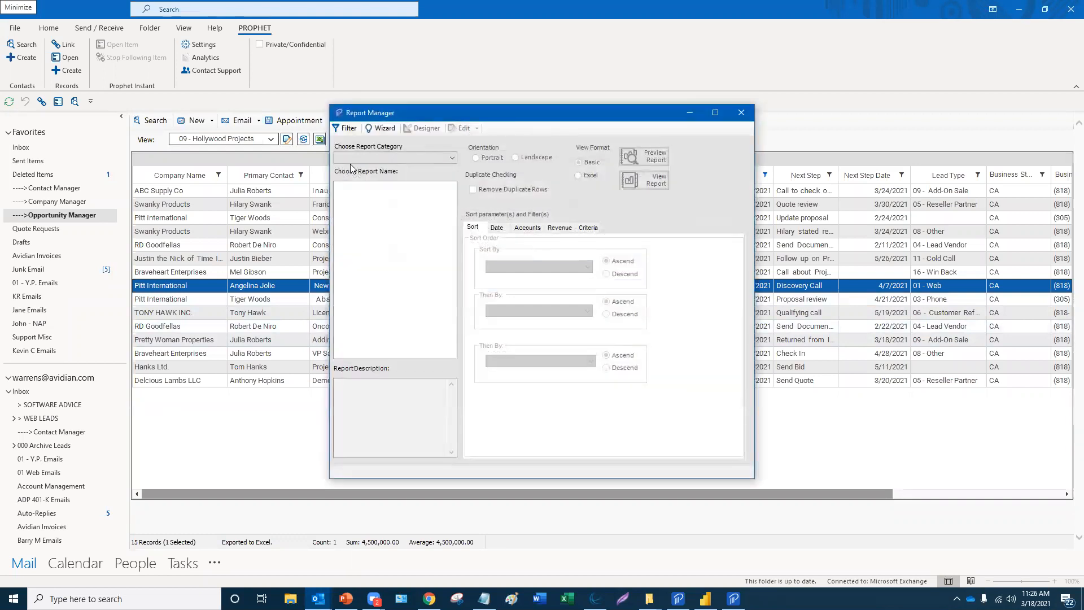
pyautogui.click(377, 156)
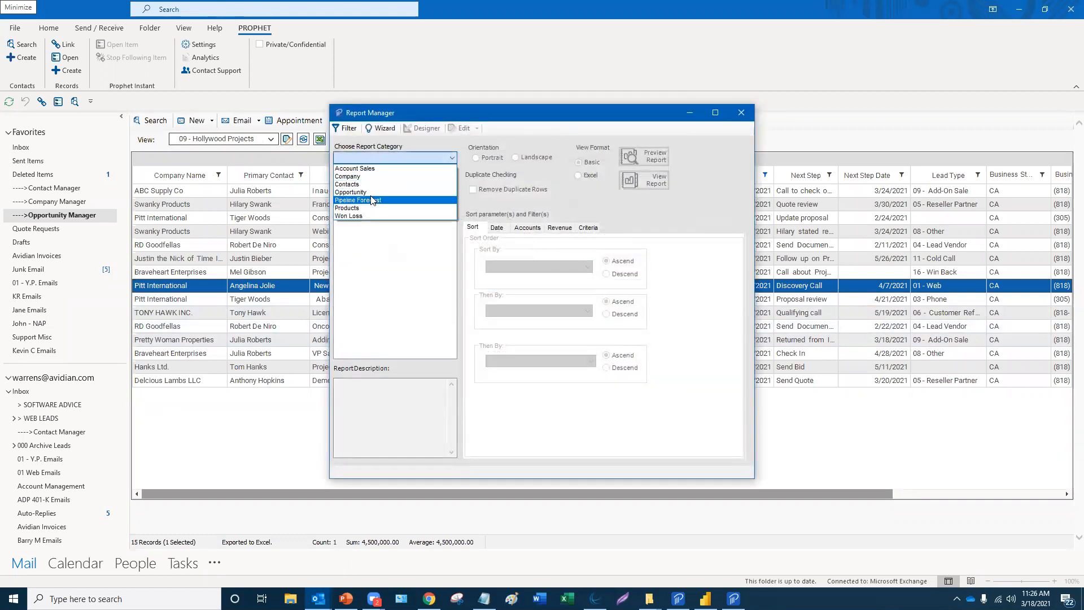
pyautogui.click(372, 200)
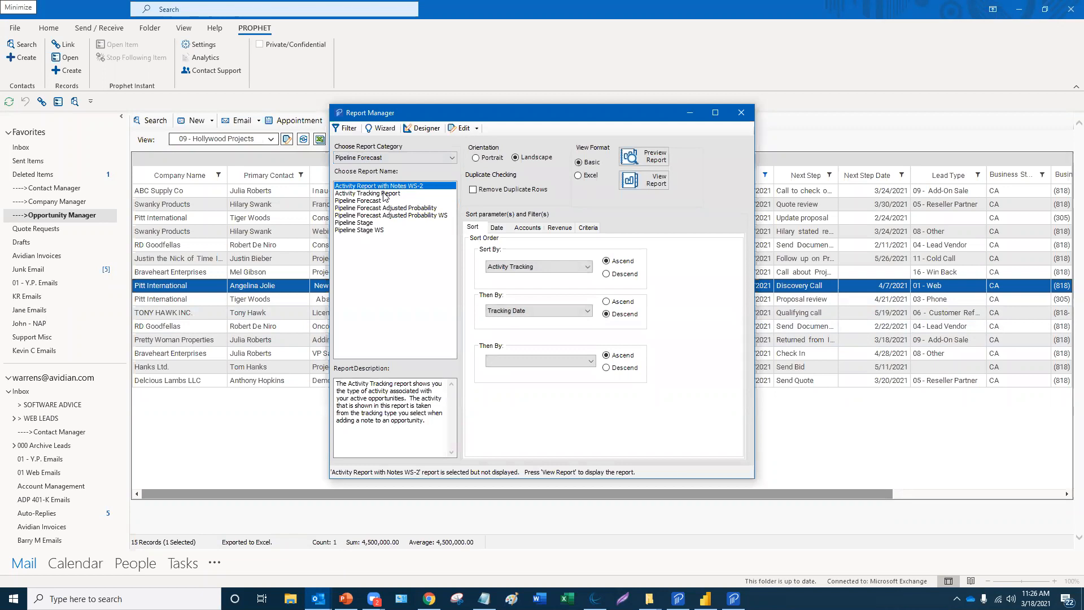
pyautogui.click(377, 231)
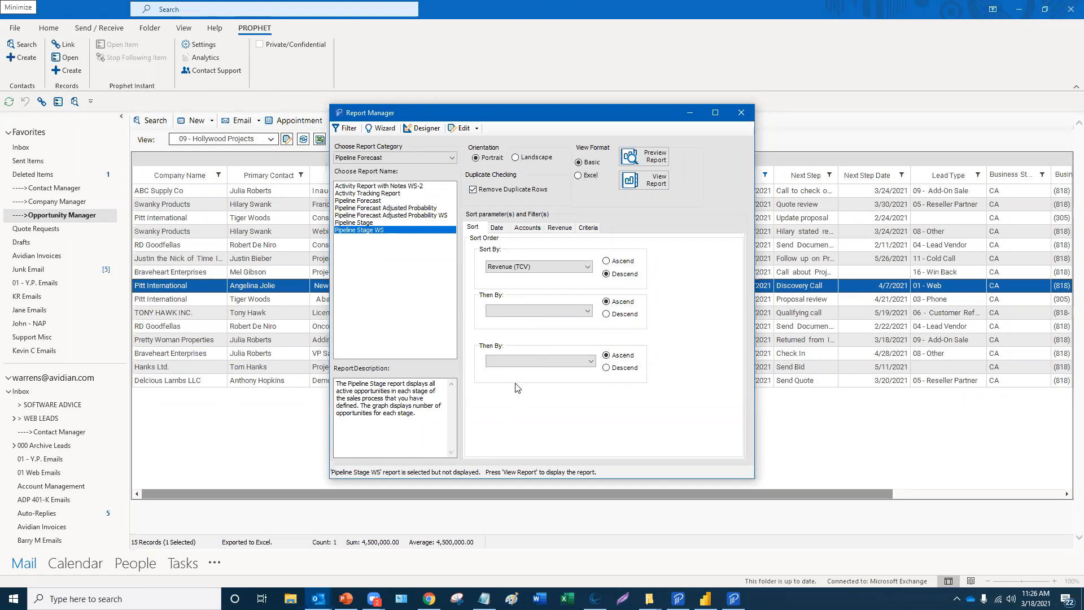
# - Set the End Date of the report's Est Close Date range to 12/31/2021
pyautogui.click(500, 228)
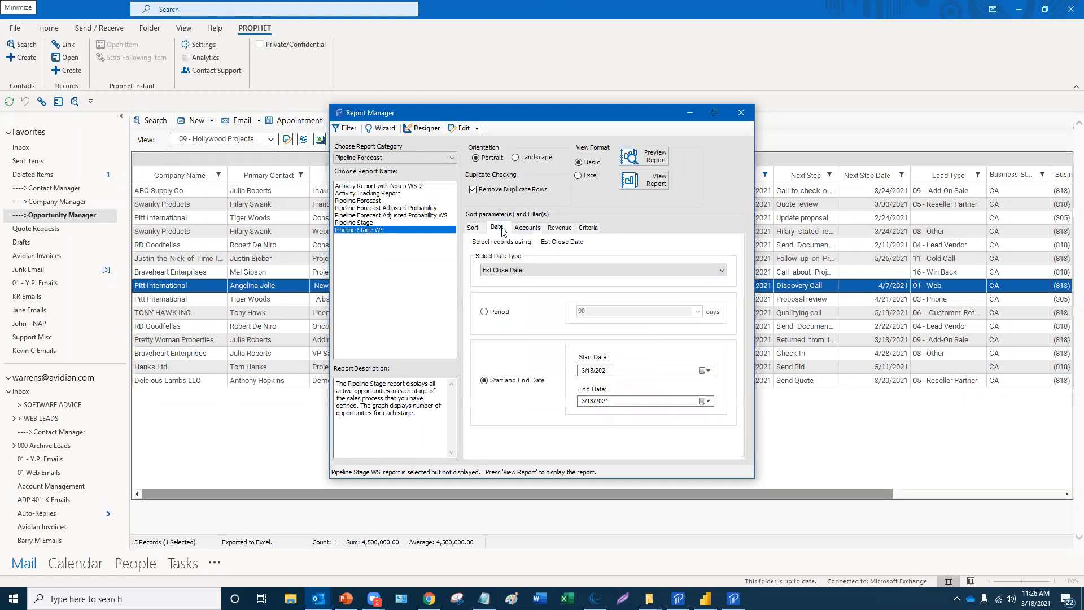
pyautogui.click(581, 401)
pyautogui.write('12/31')
# - Check the Pipeline Stage WS report's user filter, sort order, date range, criteria, revenue and account settings without changing them
pyautogui.click(346, 131)
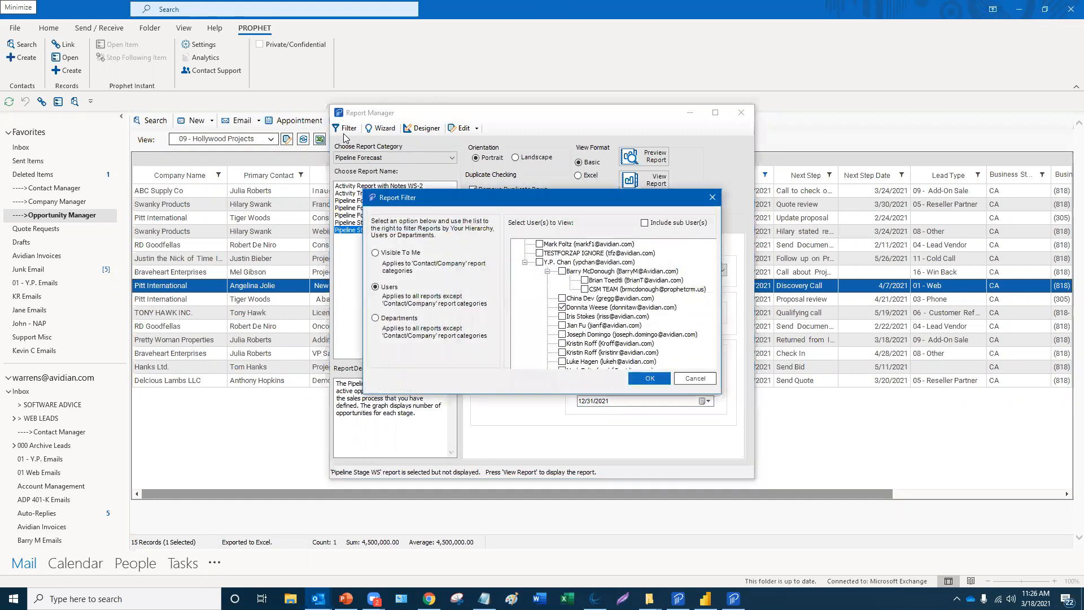
pyautogui.click(712, 197)
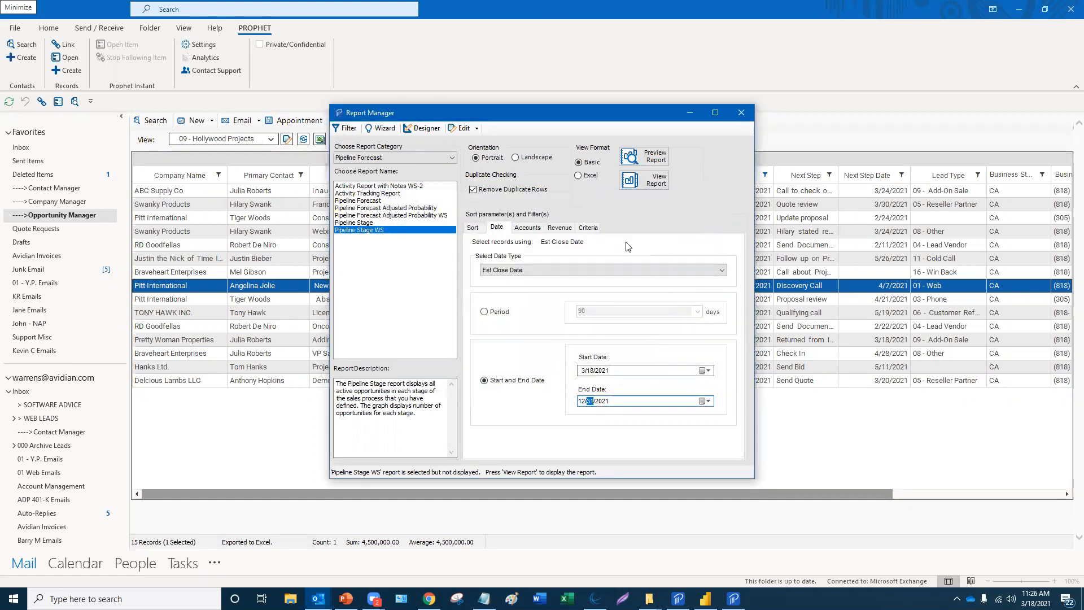
pyautogui.click(476, 228)
pyautogui.click(493, 231)
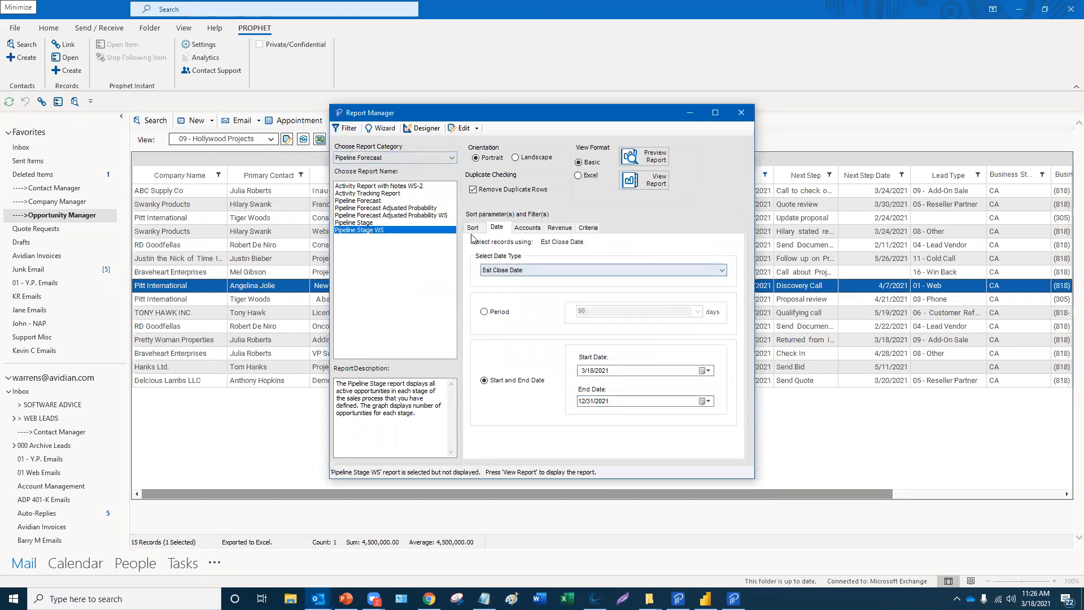
pyautogui.click(473, 227)
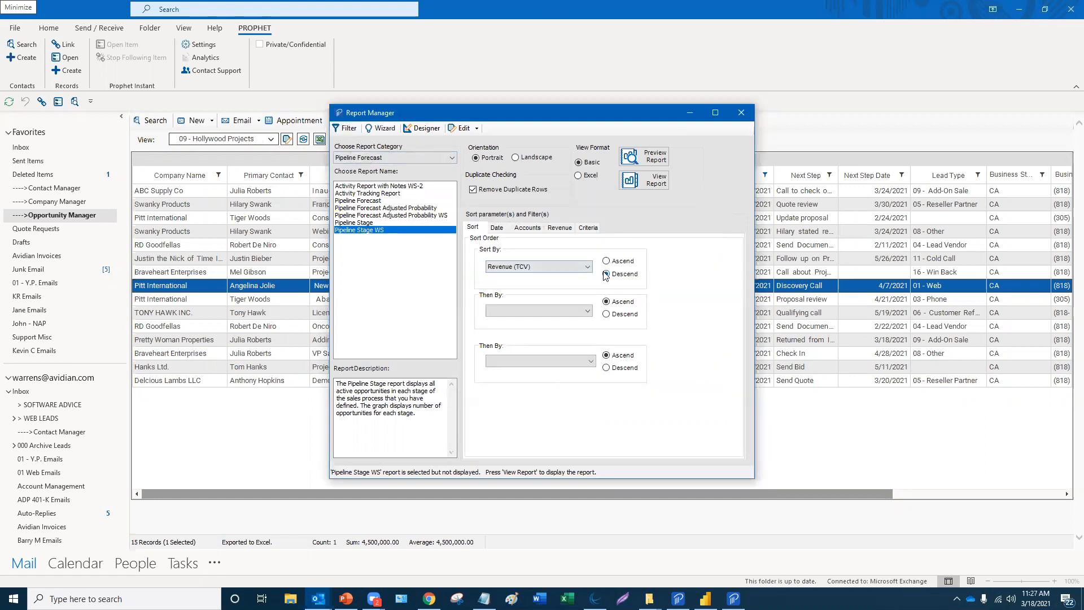
pyautogui.click(496, 229)
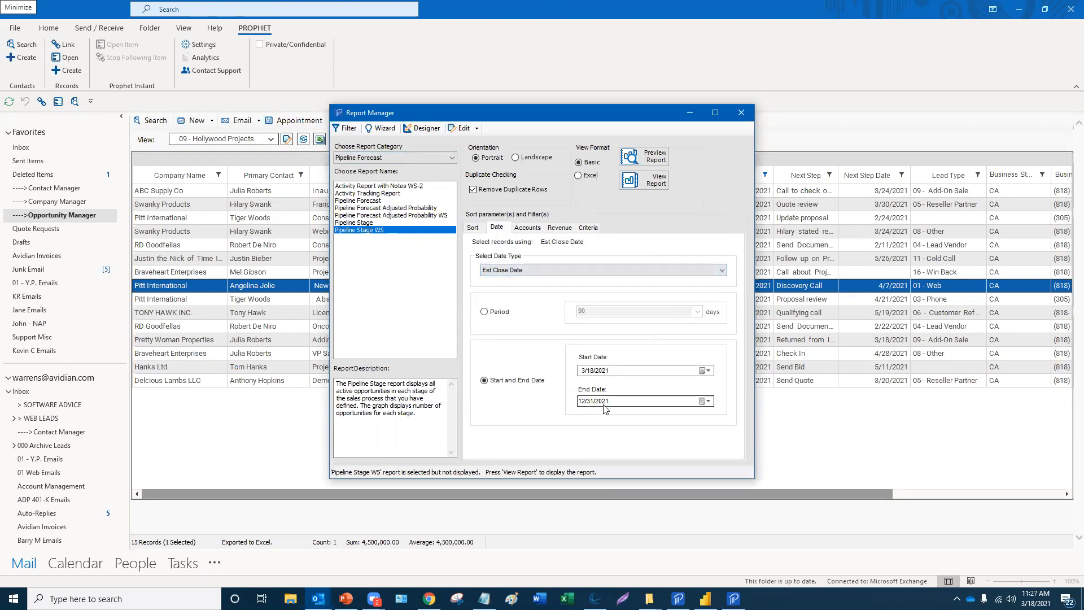
pyautogui.click(589, 228)
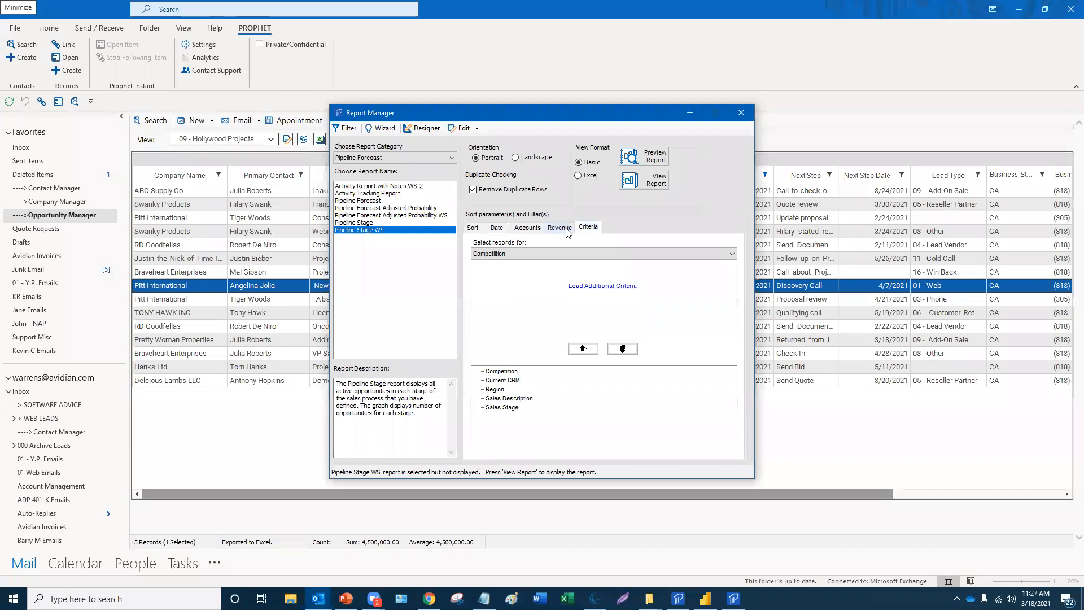
pyautogui.click(567, 229)
pyautogui.click(528, 228)
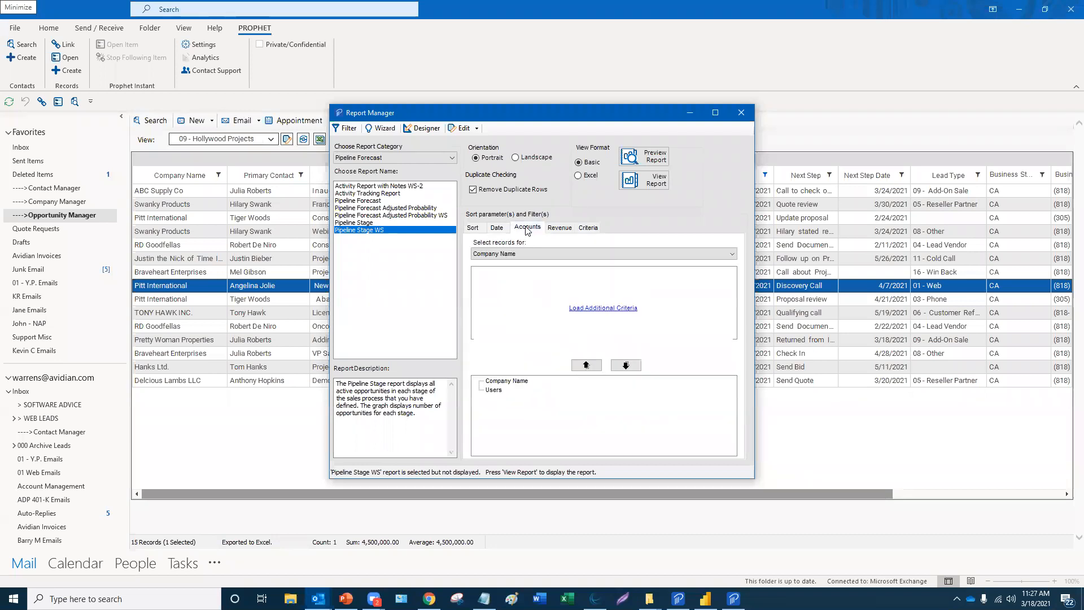
# - Generate the Pipeline Stage WS report, resize its window to examine the sales stage chart, and close the report
pyautogui.click(653, 185)
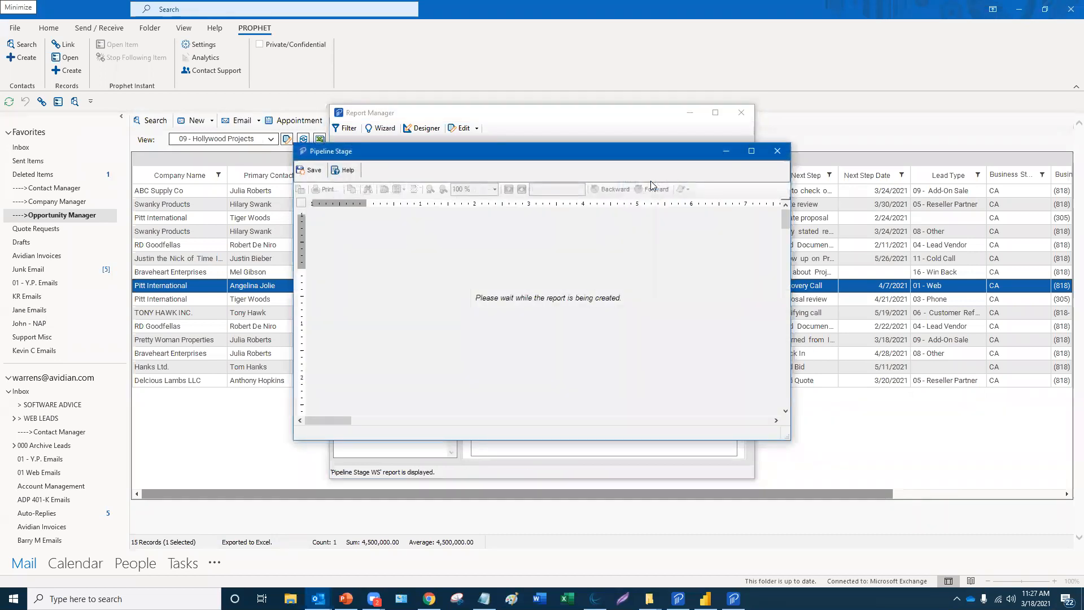
pyautogui.moveTo(655, 150); pyautogui.dragTo(618, 48)
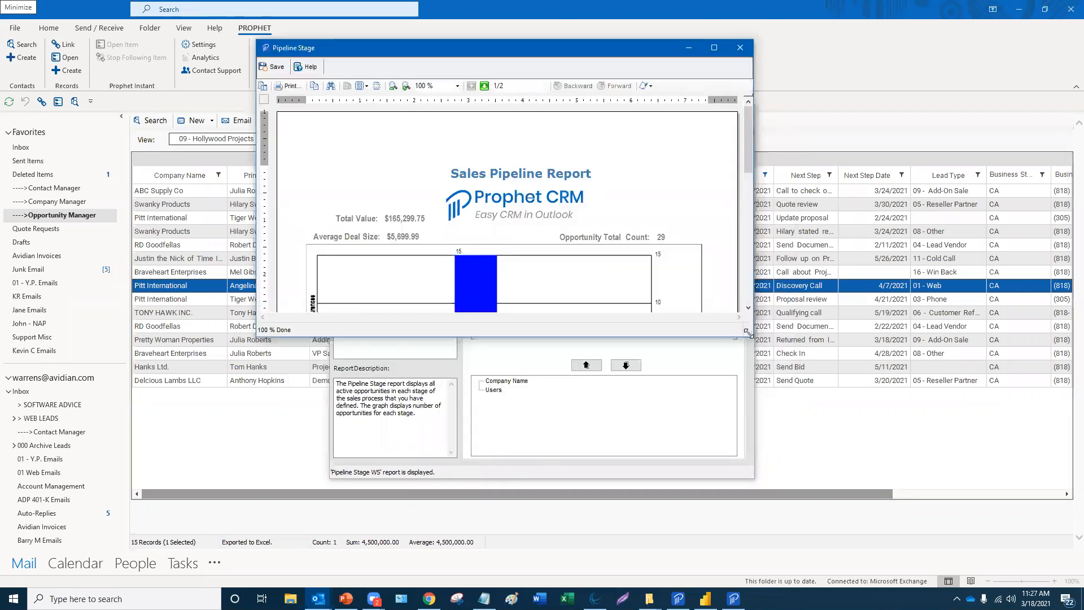
pyautogui.moveTo(748, 333); pyautogui.dragTo(902, 587)
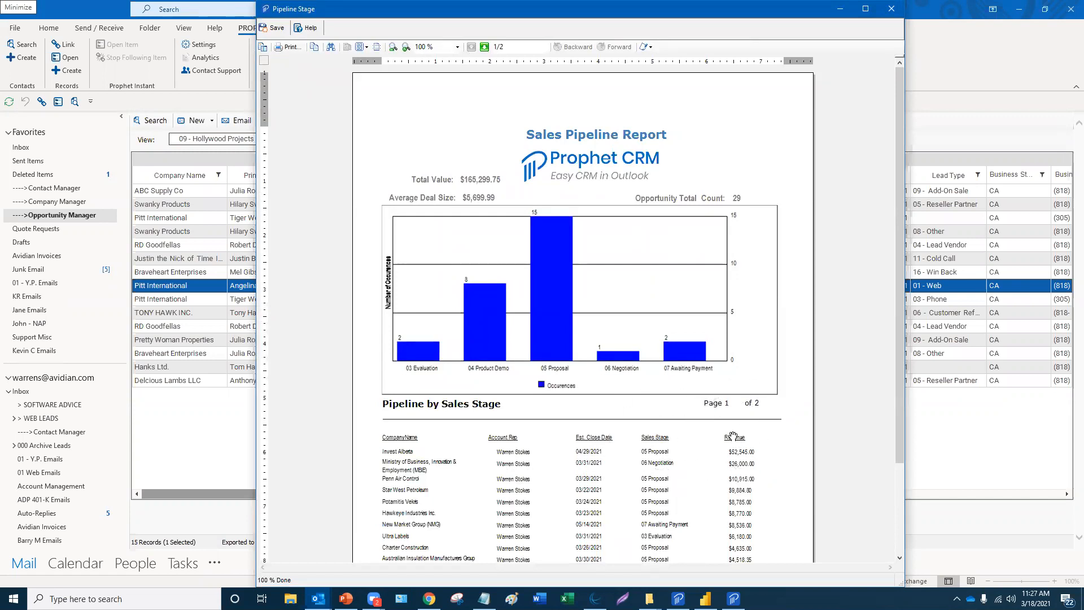
pyautogui.moveTo(628, 15); pyautogui.dragTo(625, 68)
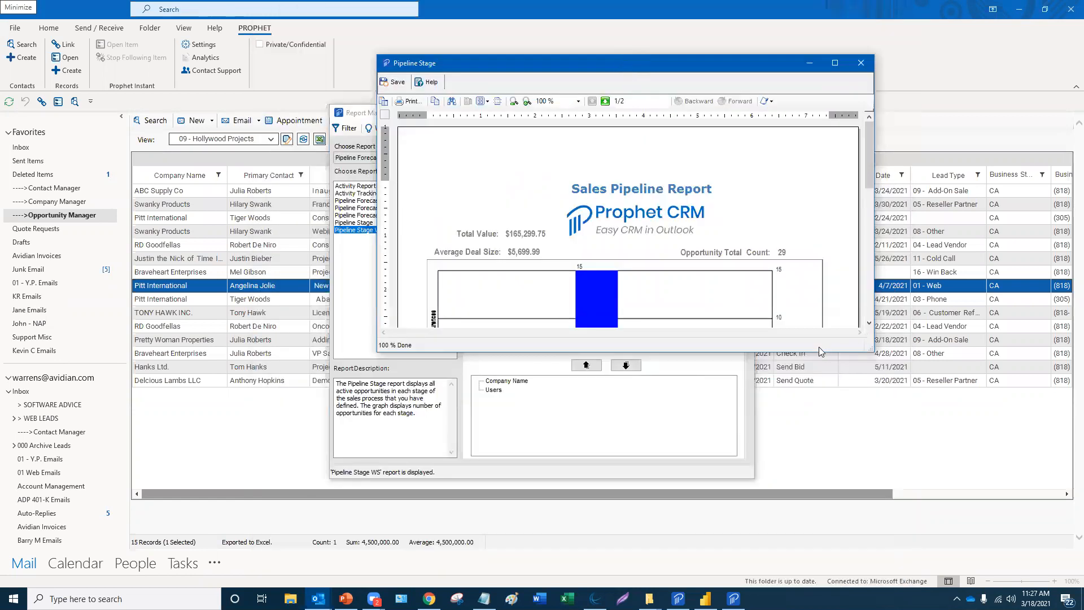
pyautogui.moveTo(817, 353); pyautogui.dragTo(818, 465)
pyautogui.scroll(-1, 713, 363)
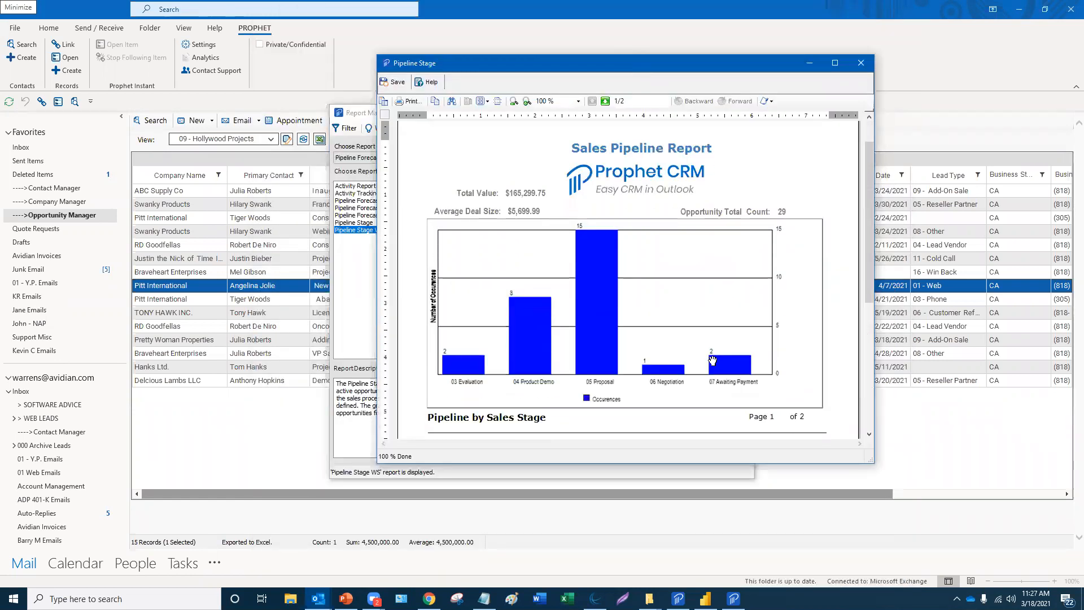
pyautogui.scroll(1, 712, 360)
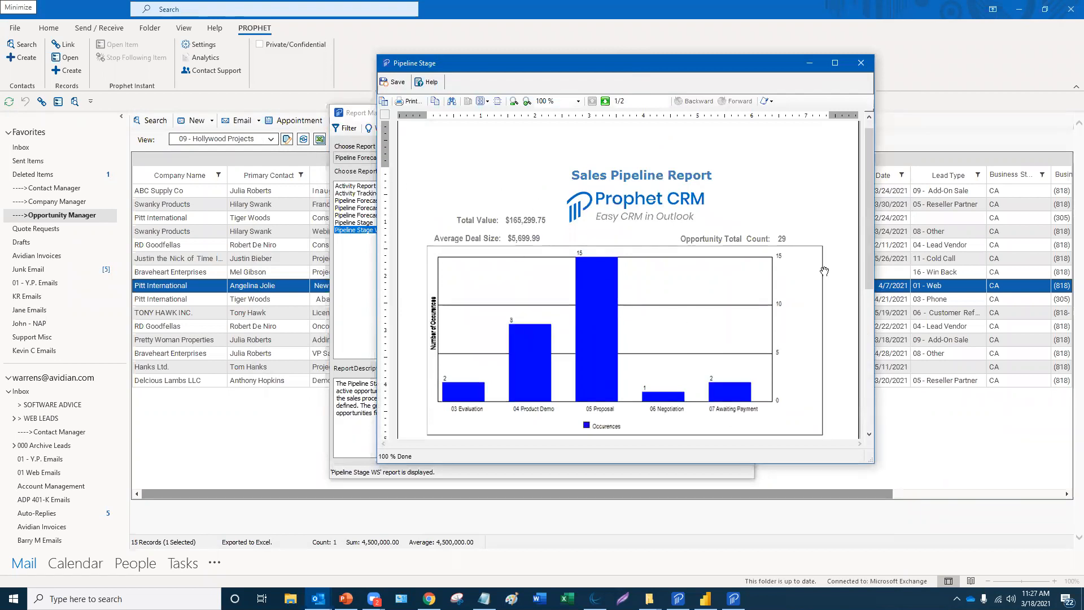
pyautogui.click(861, 64)
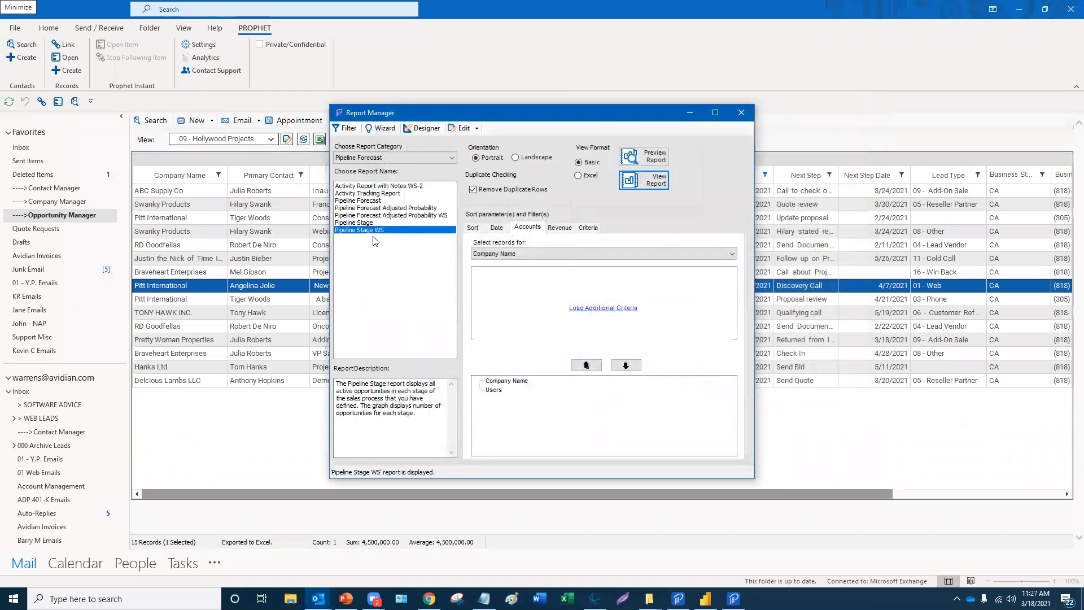
# - Preview the Pipeline Stage report, look over its chart and opportunity list, and close the preview
pyautogui.click(370, 223)
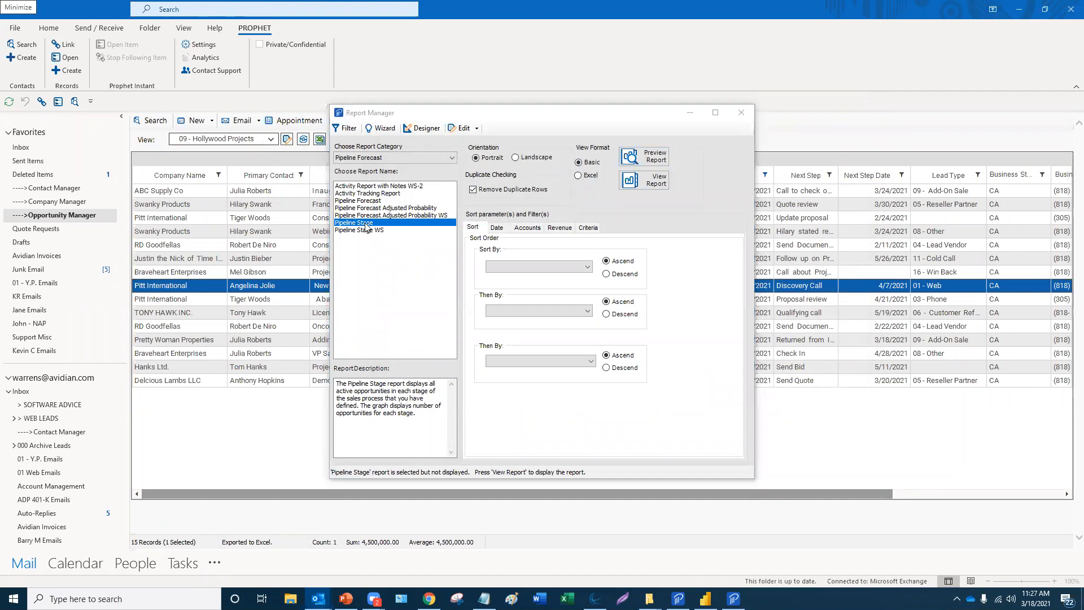
pyautogui.click(663, 163)
pyautogui.click(741, 147)
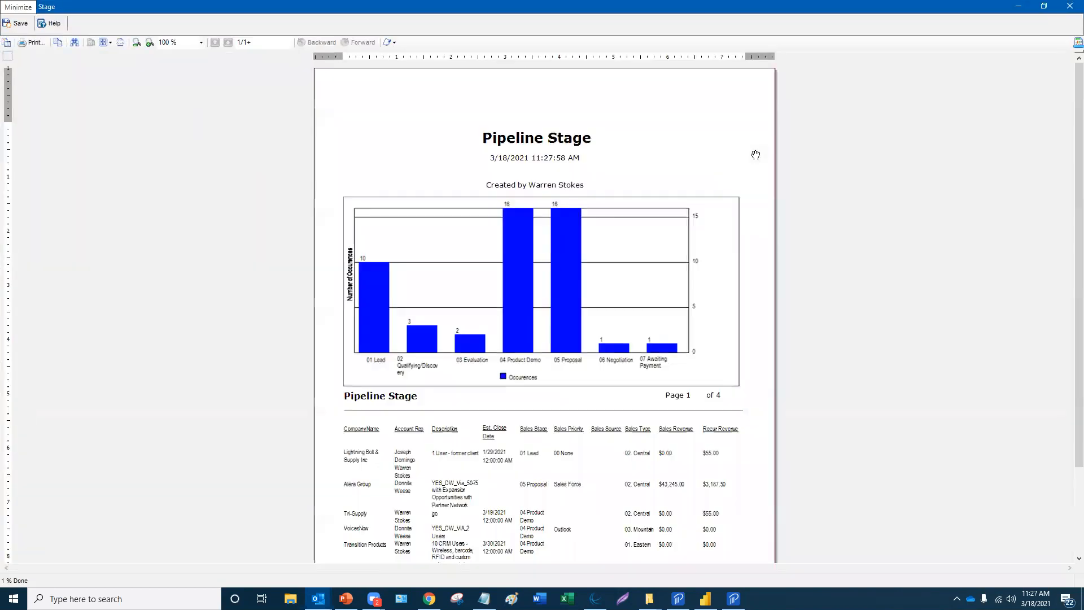
pyautogui.scroll(-4, 554, 338)
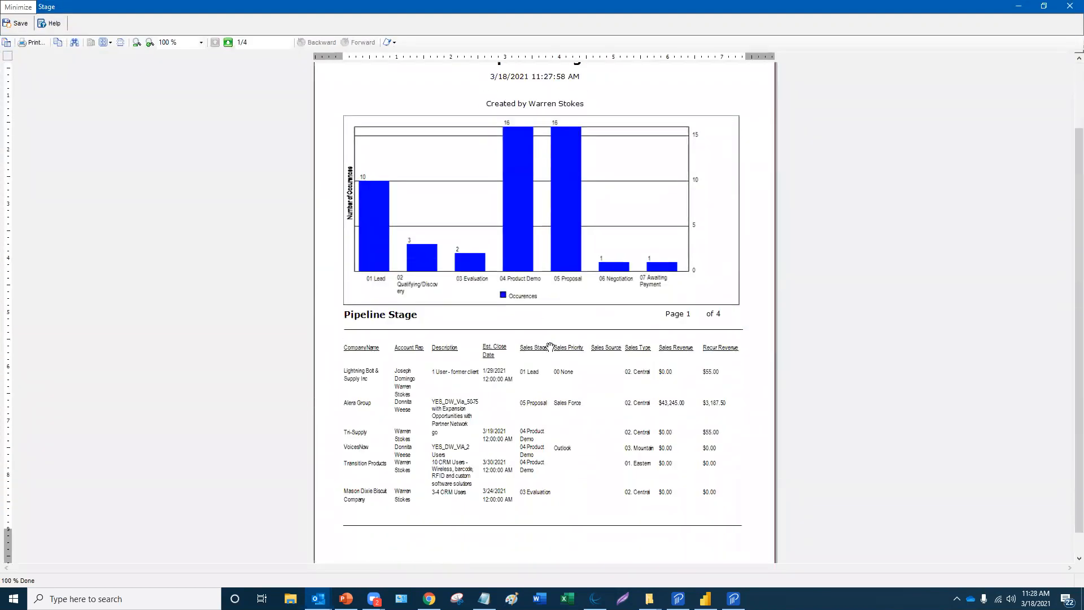
pyautogui.scroll(4, 544, 362)
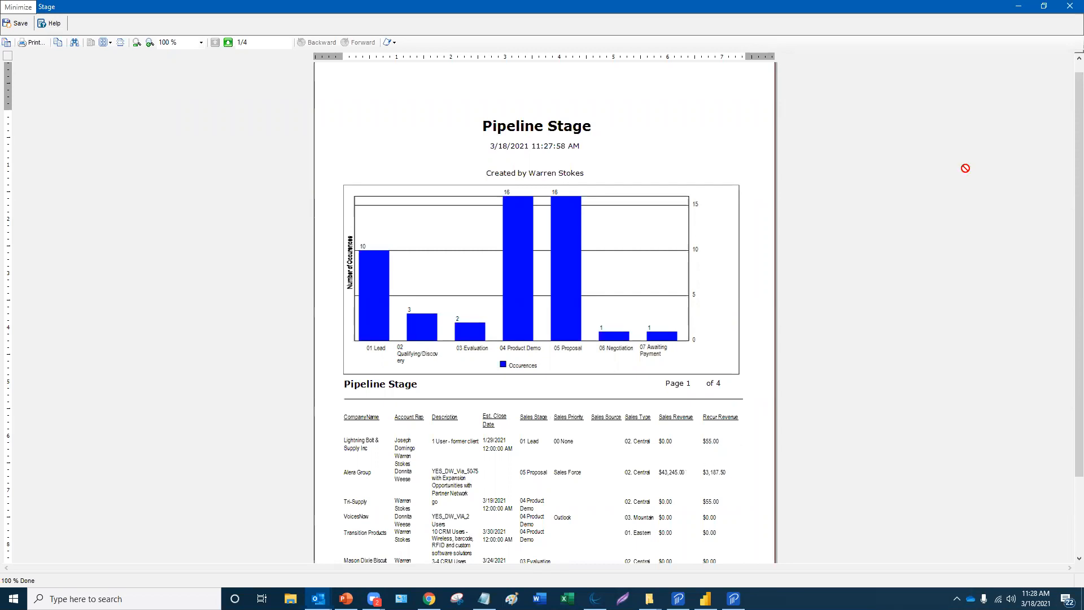
pyautogui.click(1069, 10)
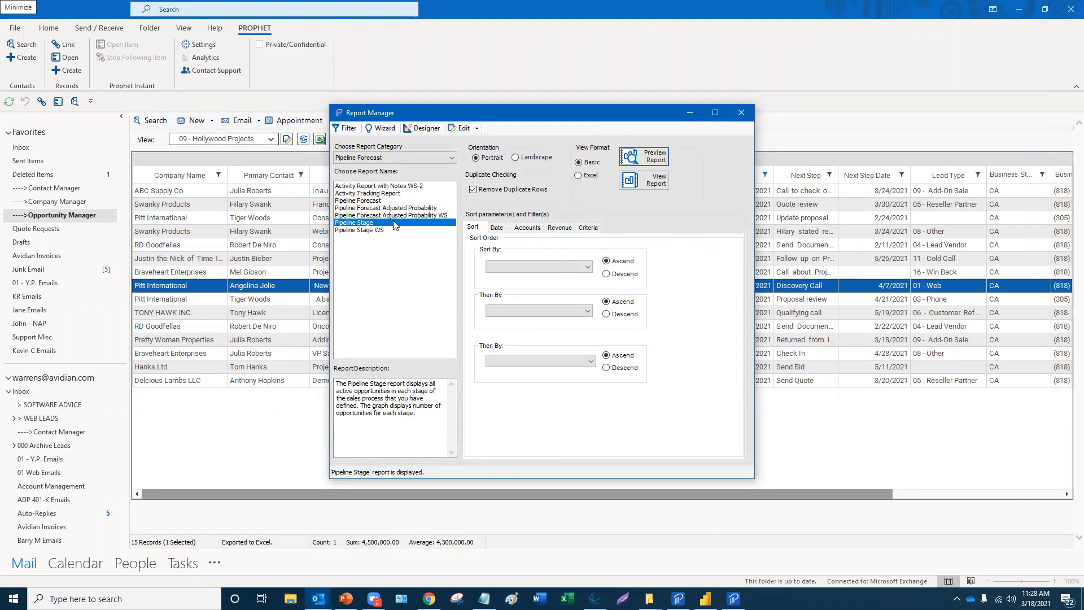
# - Open the Pipeline Stage report in the report designer and maximize the designer window
pyautogui.click(438, 129)
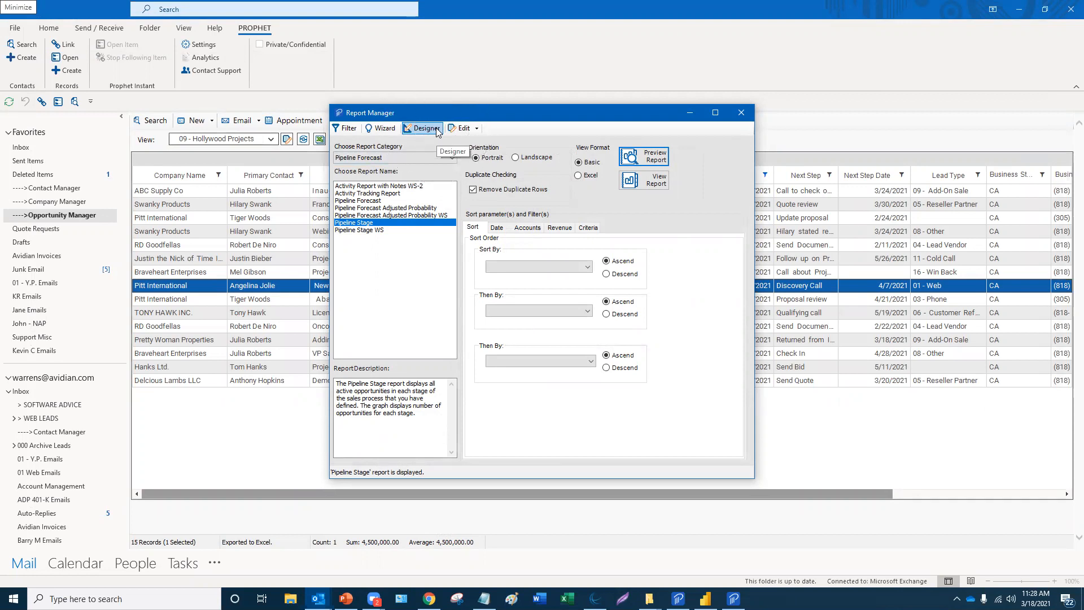
pyautogui.click(437, 130)
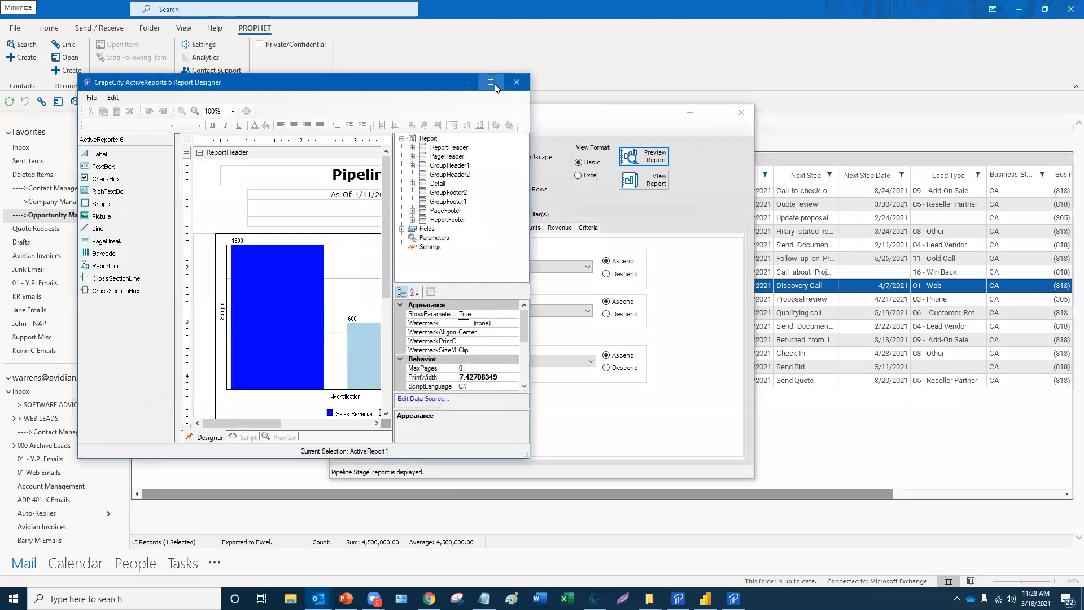
pyautogui.click(493, 85)
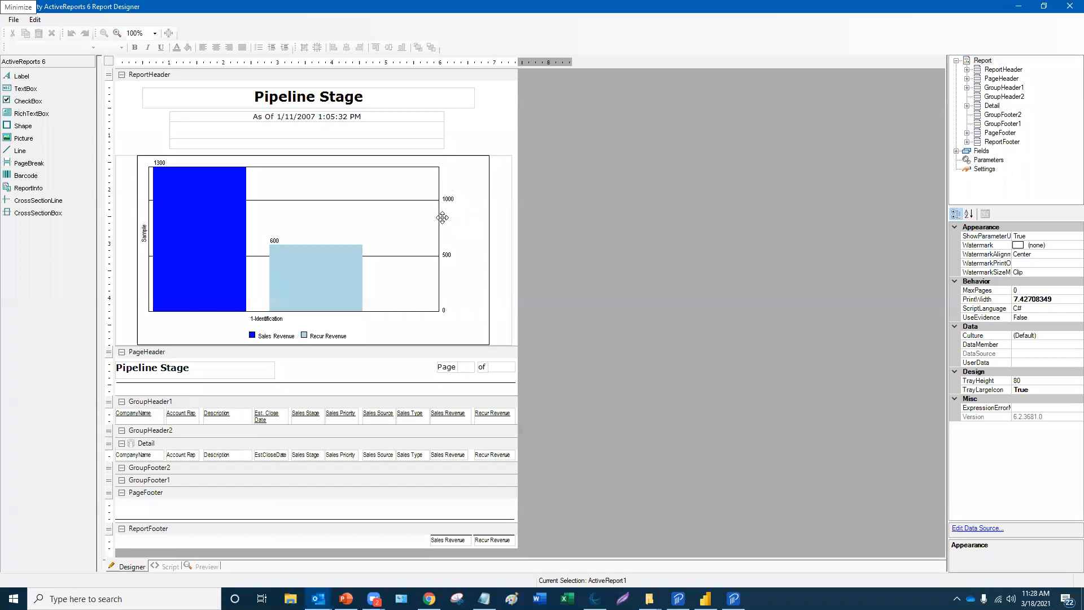
# - Change the title in the report header to "Sales Pipeline by Stage"
pyautogui.click(371, 86)
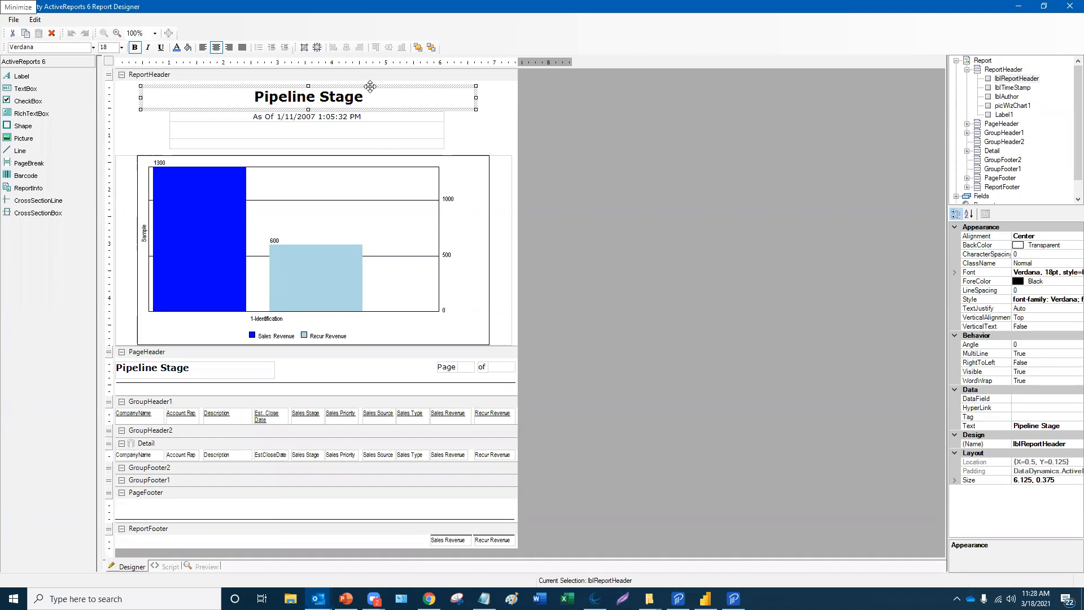
pyautogui.doubleClick(257, 97)
pyautogui.click(256, 97)
pyautogui.write('Sale')
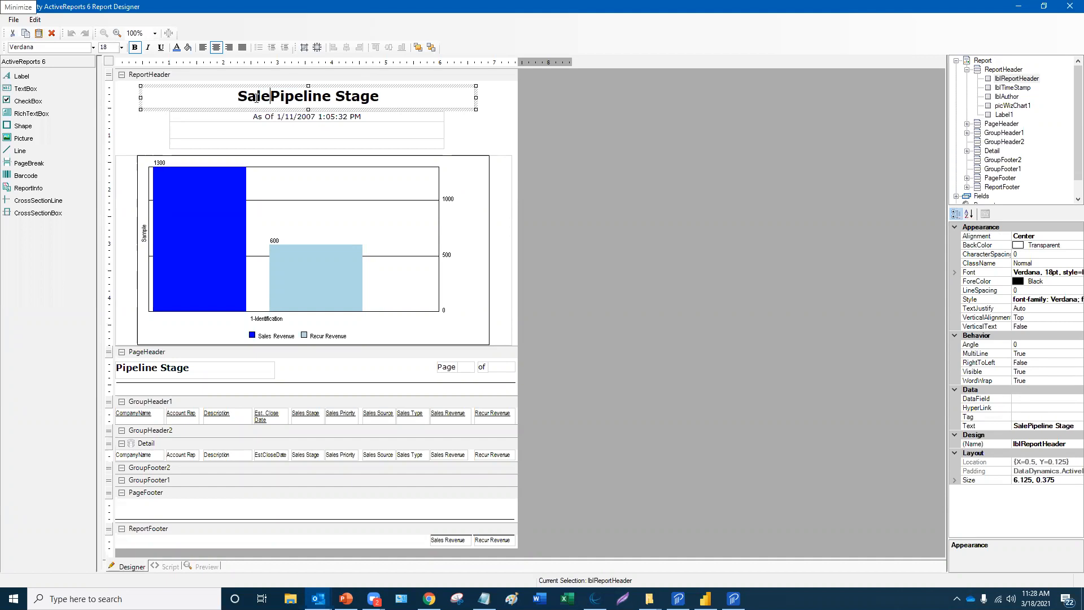
pyautogui.write('s')
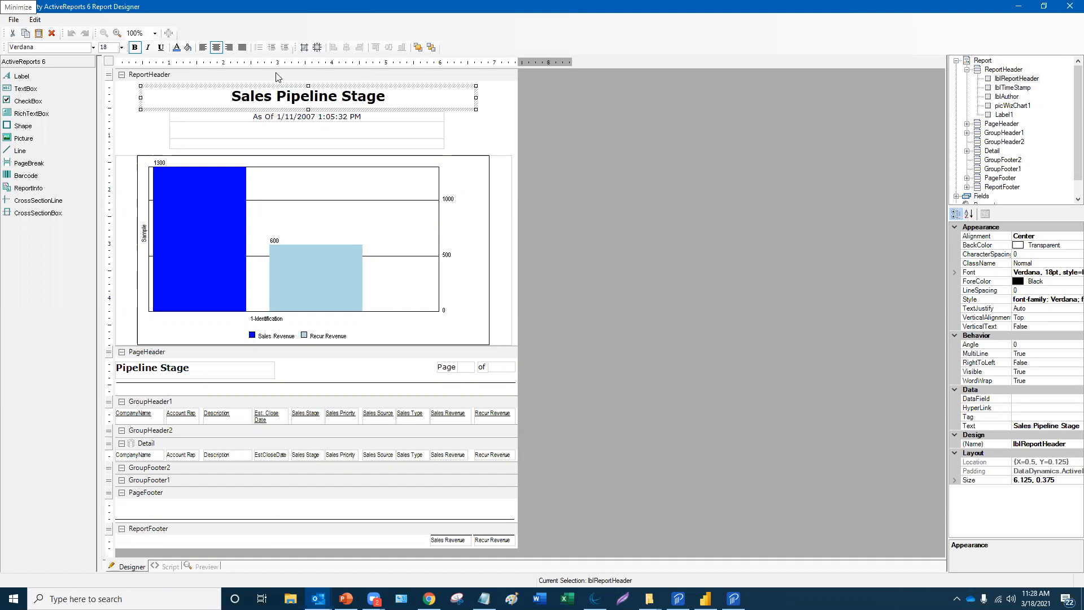
pyautogui.click(343, 104)
pyautogui.write('by')
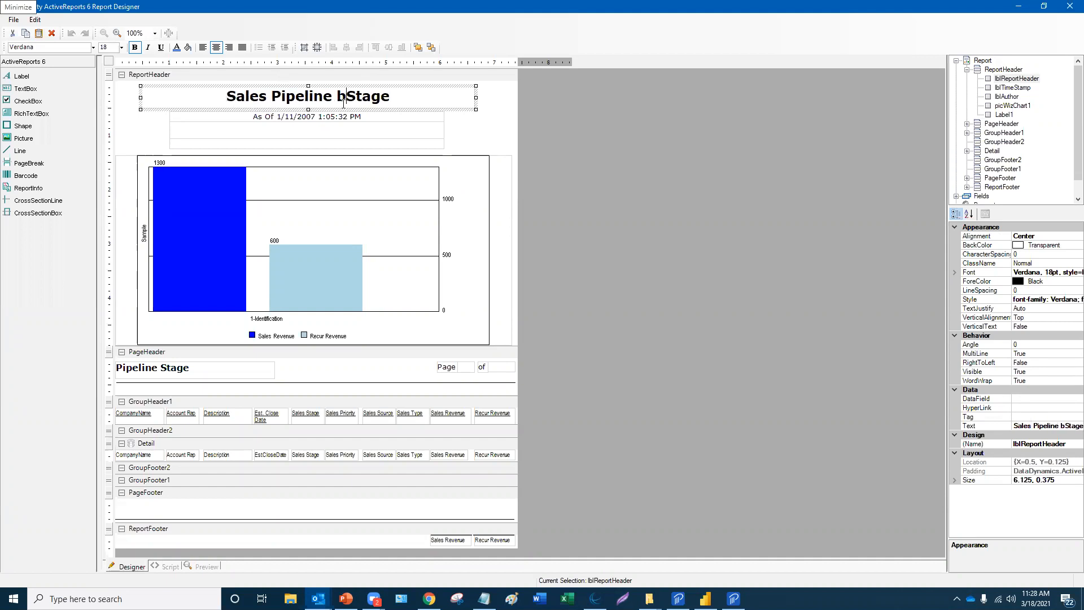
pyautogui.click(472, 146)
pyautogui.click(361, 115)
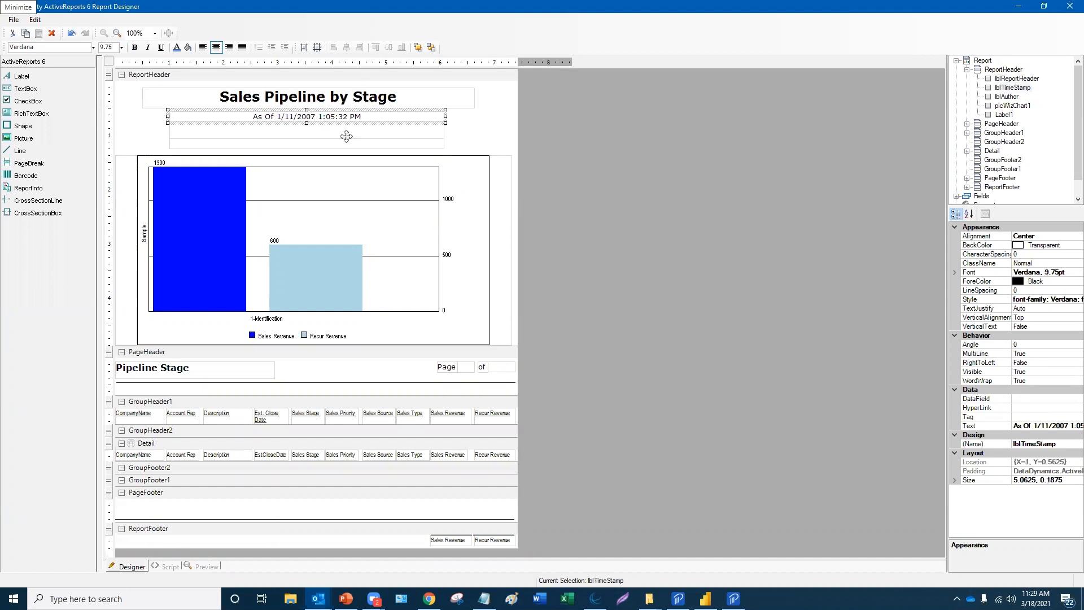
pyautogui.click(346, 136)
pyautogui.click(483, 144)
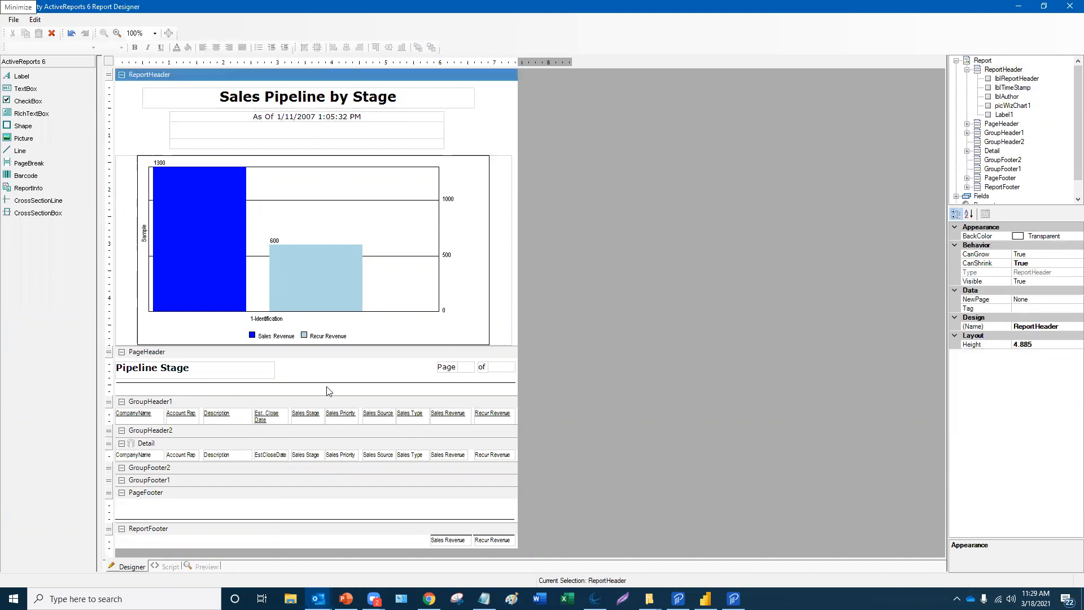
# - Delete the Description heading and its detail field, shift the Est. Close Date heading and field into the gap, and widen that field
pyautogui.scroll(2, 387, 487)
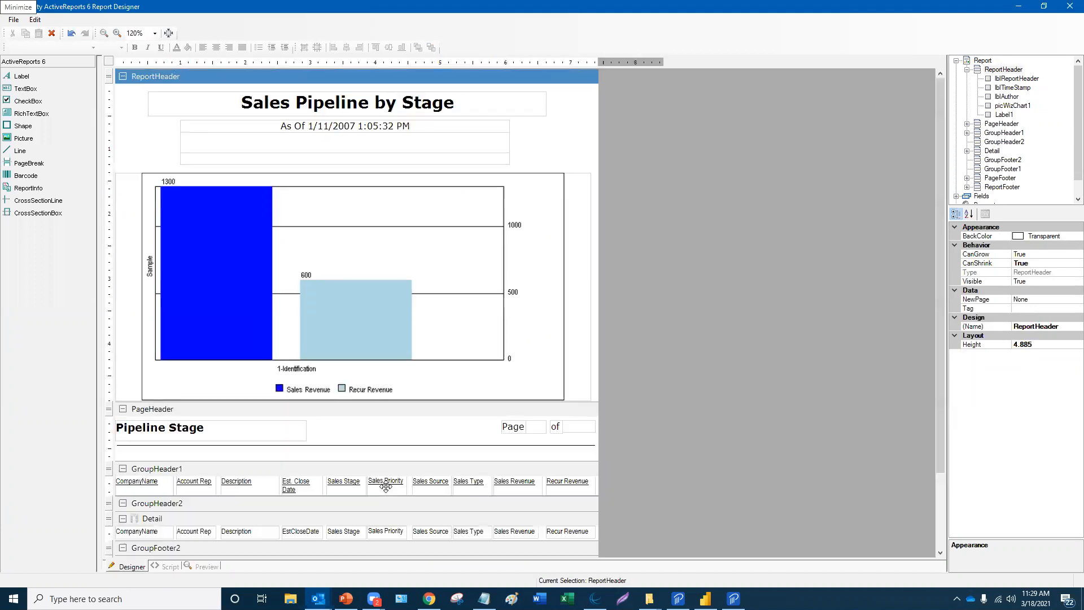
pyautogui.scroll(-4, 383, 489)
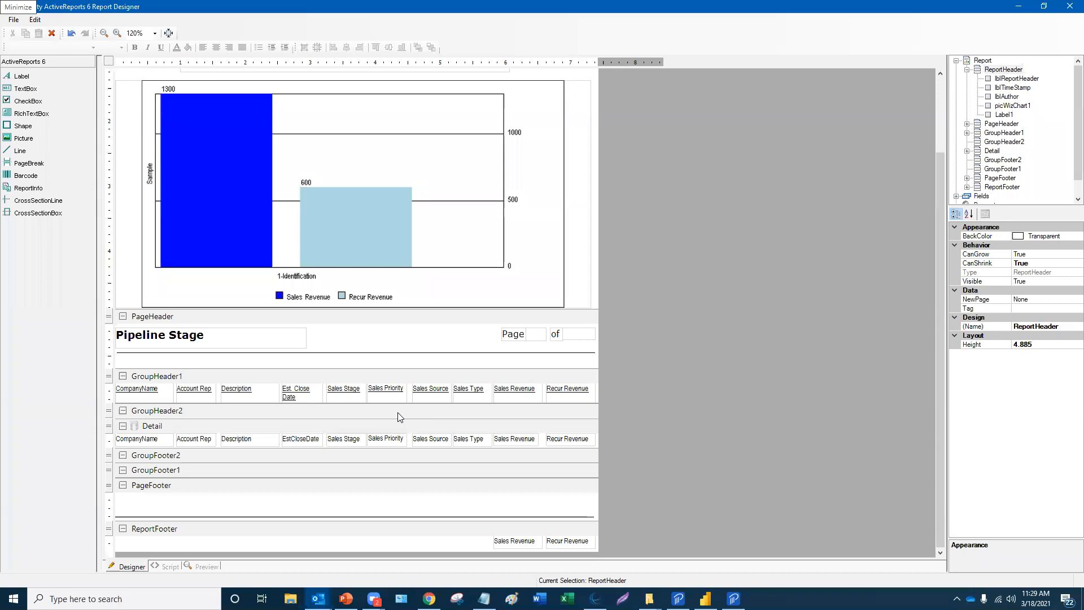
pyautogui.click(255, 393)
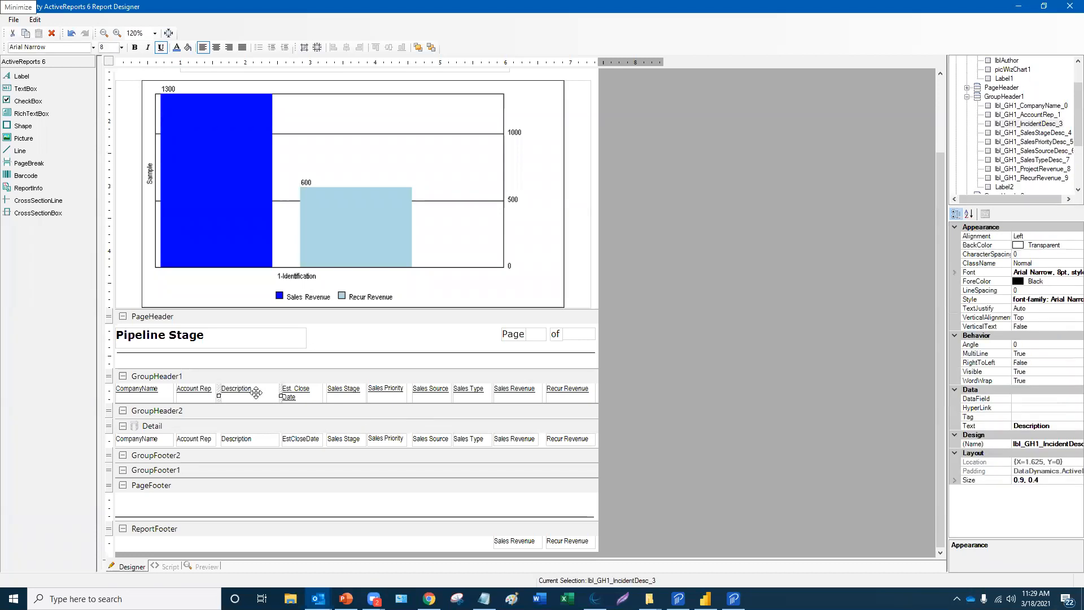
pyautogui.click(244, 440)
pyautogui.press('Delete')
pyautogui.moveTo(279, 391); pyautogui.dragTo(232, 390)
pyautogui.moveTo(285, 447)
pyautogui.mouseDown()
pyautogui.moveTo(235, 442)
pyautogui.moveTo(306, 447)
pyautogui.mouseUp()
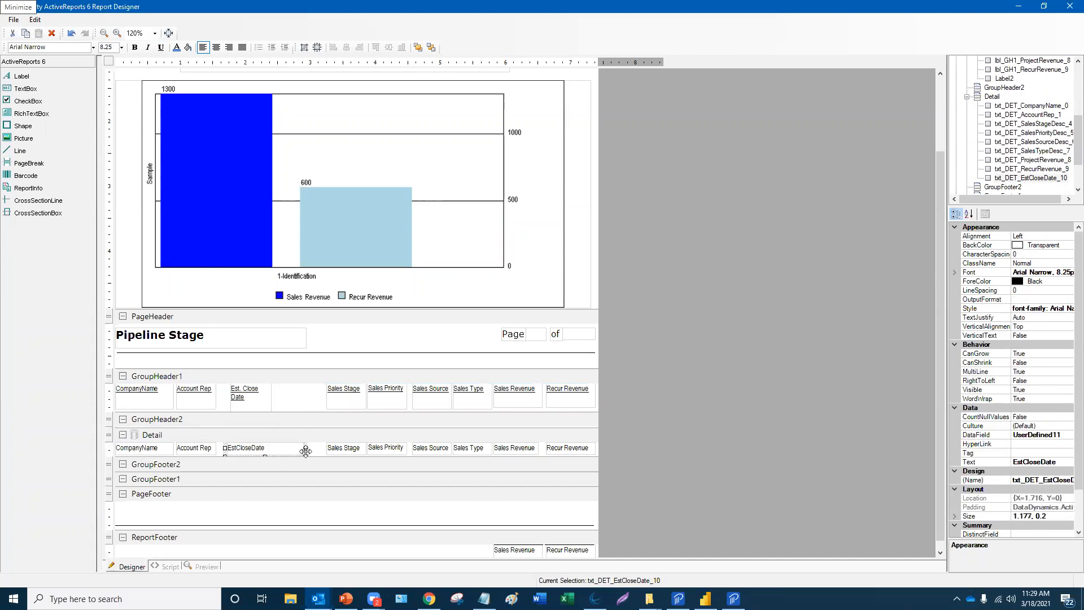
# - Set the output format of the EstCloseDate detail field to MM/dd/yyyy
pyautogui.click(1027, 294)
pyautogui.click(1022, 300)
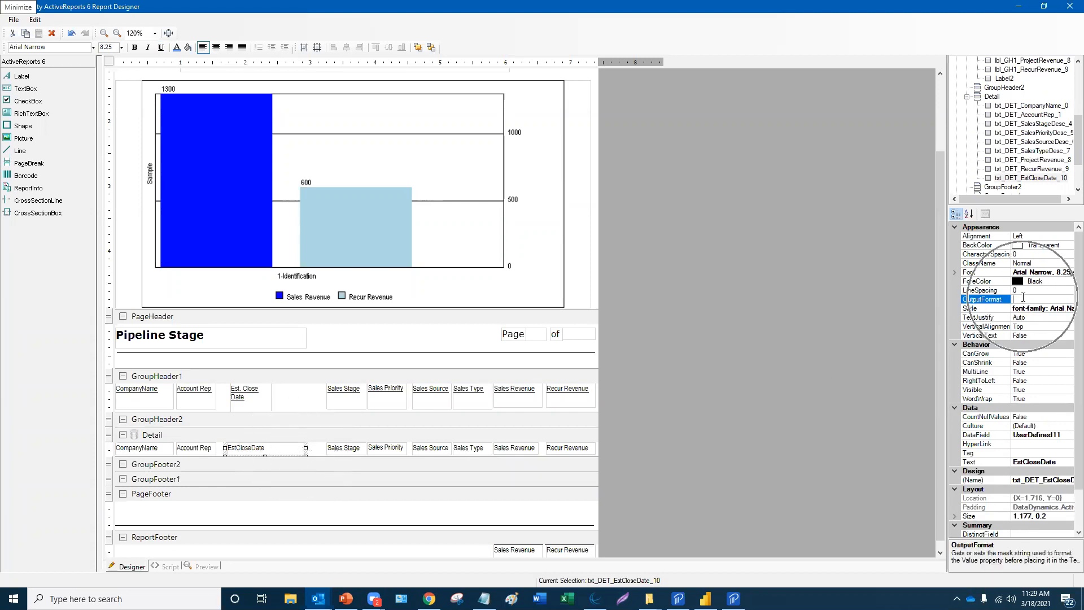
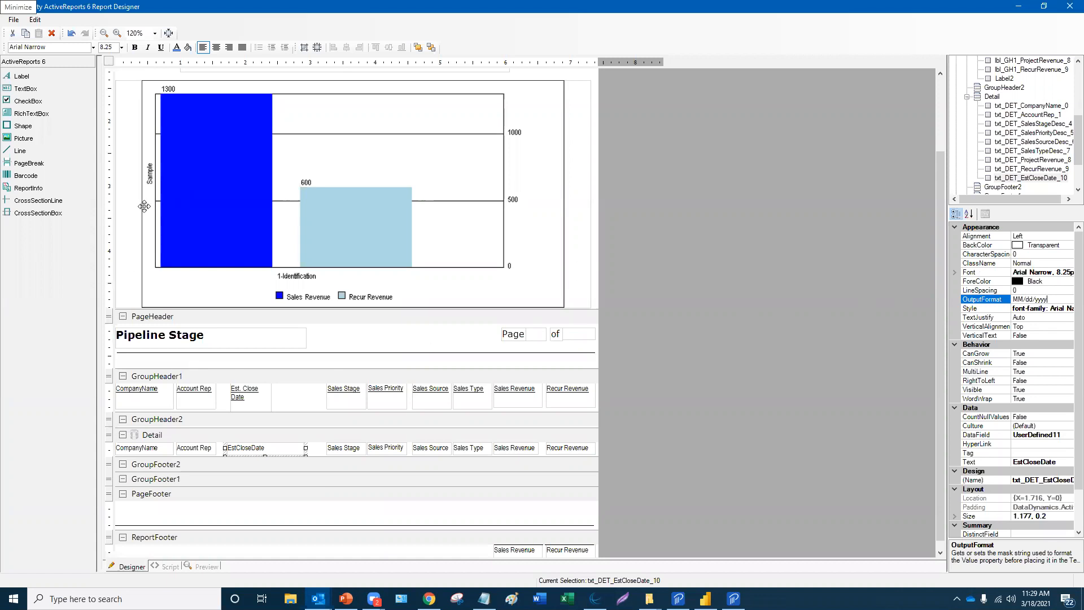
pyautogui.click(126, 242)
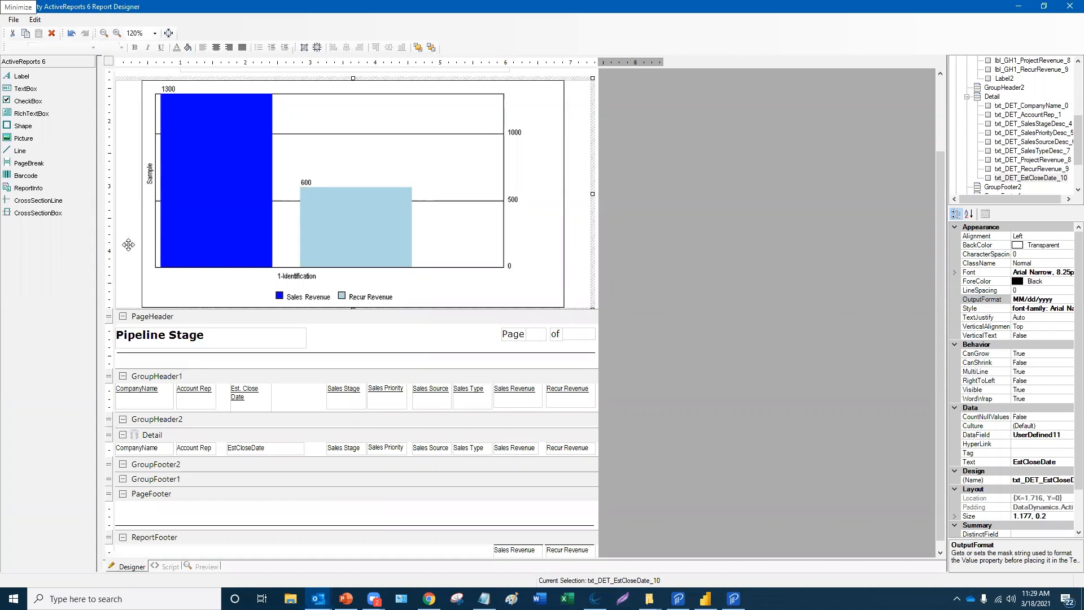
# - Delete the Sales Priority heading and its detail field, and widen the Sales Stage detail field to about 1.09
pyautogui.click(590, 450)
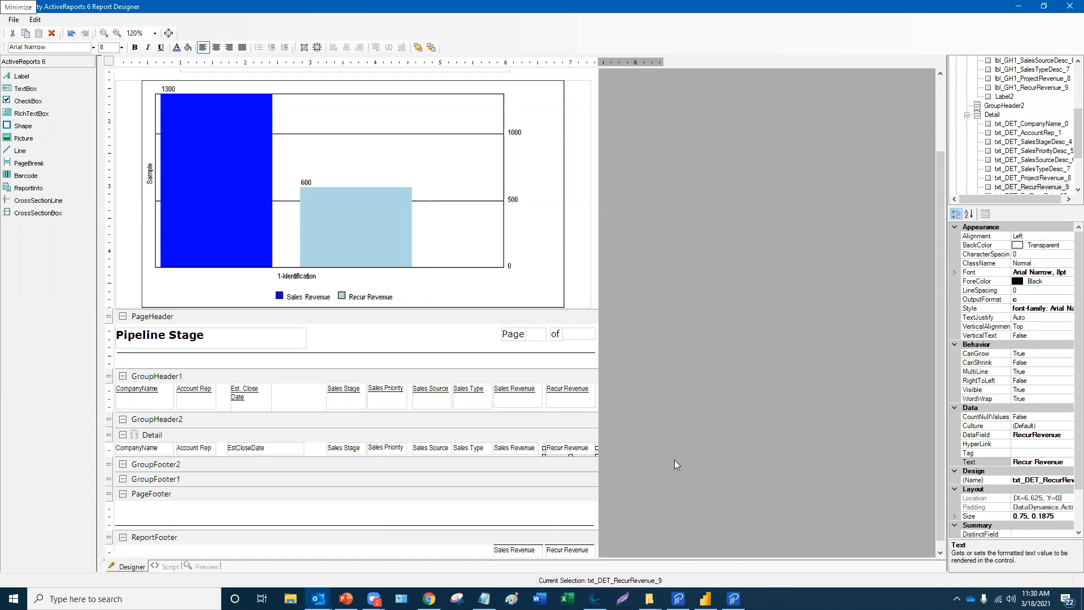
pyautogui.click(471, 451)
pyautogui.click(384, 387)
pyautogui.press('Delete')
pyautogui.click(386, 447)
pyautogui.press('Delete')
pyautogui.click(342, 446)
pyautogui.moveTo(368, 448); pyautogui.dragTo(400, 448)
# - Move the report title, timestamp, blank label and author label left so they all start at X 0.187, with the author label at Y 1.188
pyautogui.scroll(3, 398, 429)
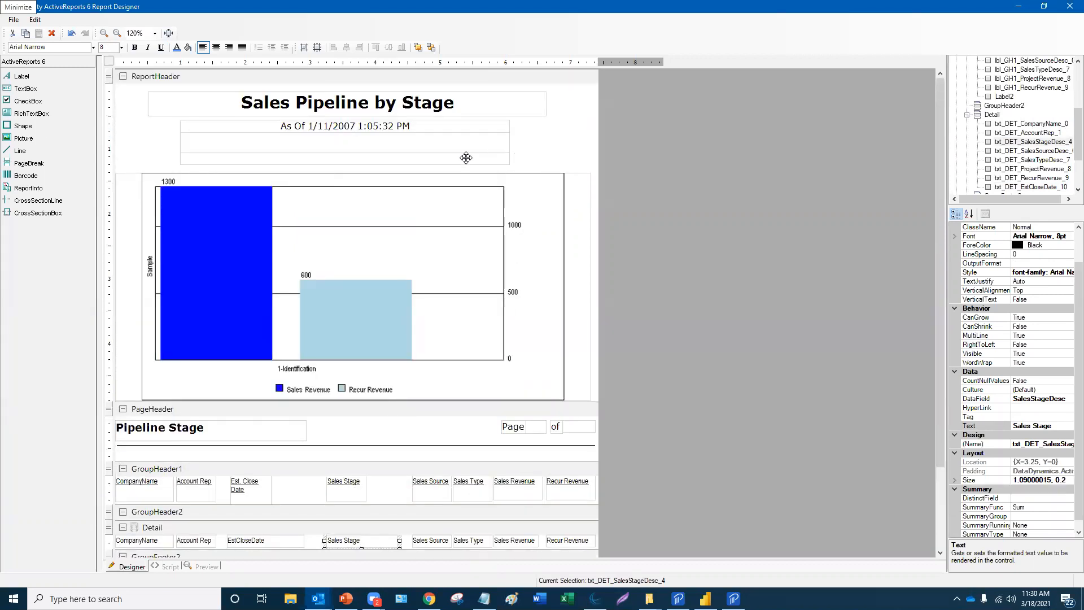
pyautogui.click(354, 92)
pyautogui.moveTo(354, 92); pyautogui.dragTo(348, 89)
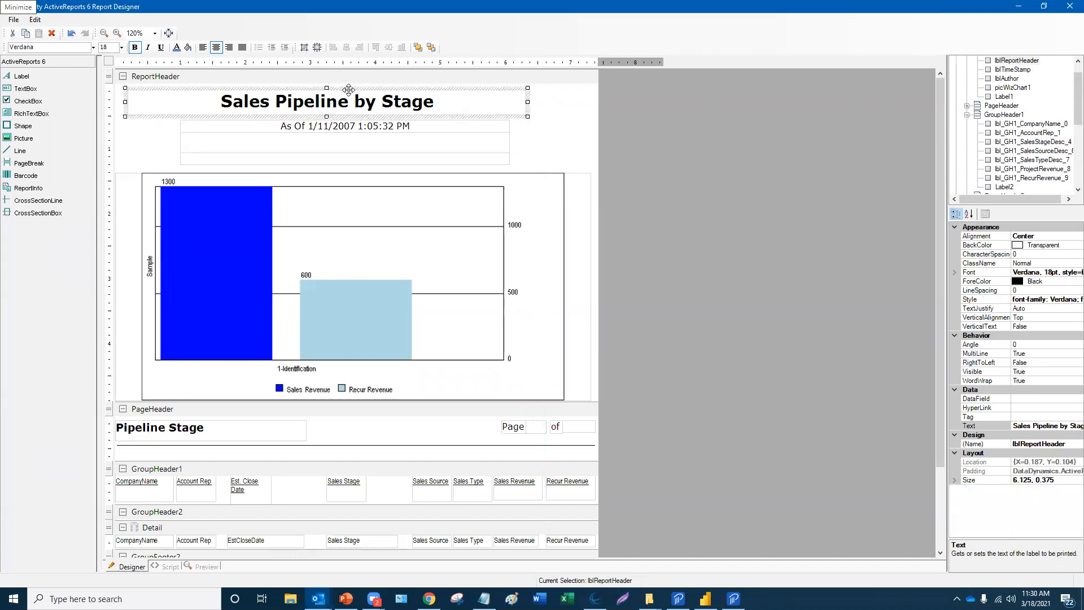
pyautogui.keyDown('ctrl'); pyautogui.click(335, 141); pyautogui.keyUp('ctrl')
pyautogui.keyDown('ctrl'); pyautogui.click(338, 162); pyautogui.keyUp('ctrl')
pyautogui.click(171, 148)
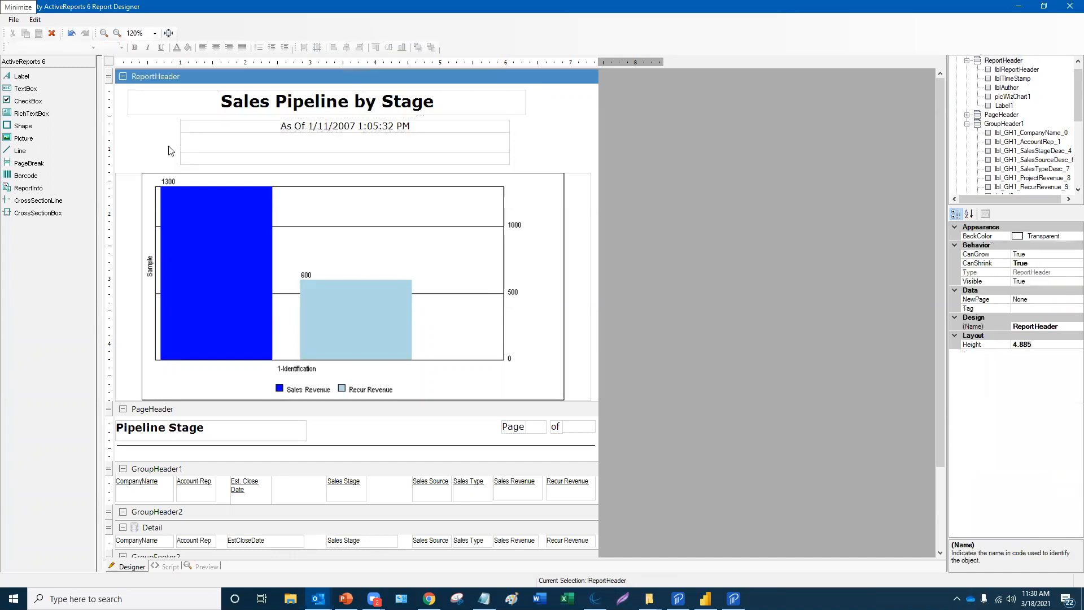
pyautogui.click(203, 138)
pyautogui.moveTo(202, 138); pyautogui.dragTo(150, 139)
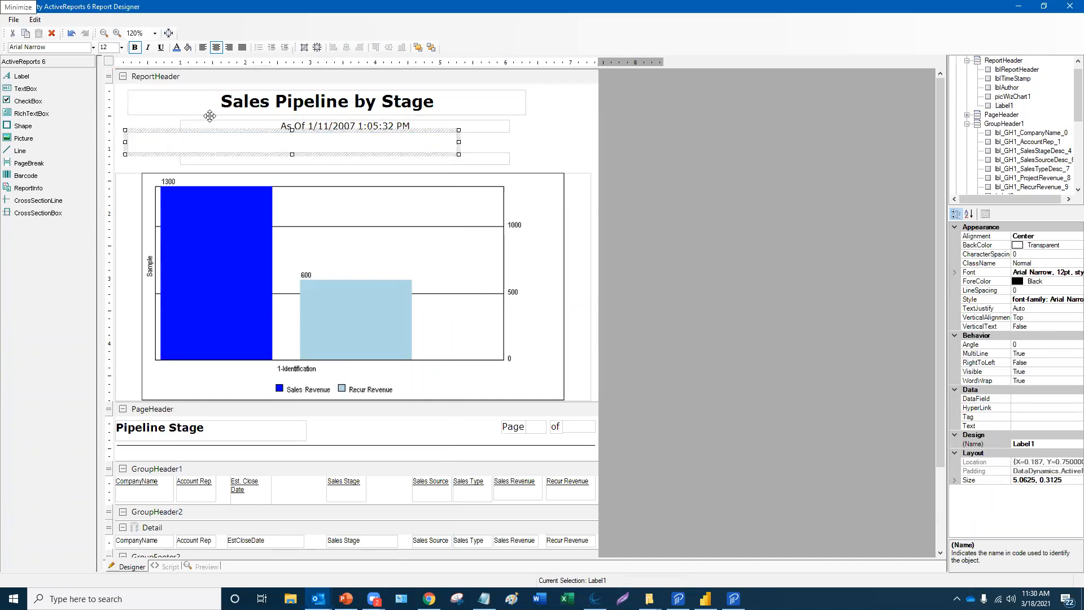
pyautogui.moveTo(208, 119); pyautogui.dragTo(161, 172)
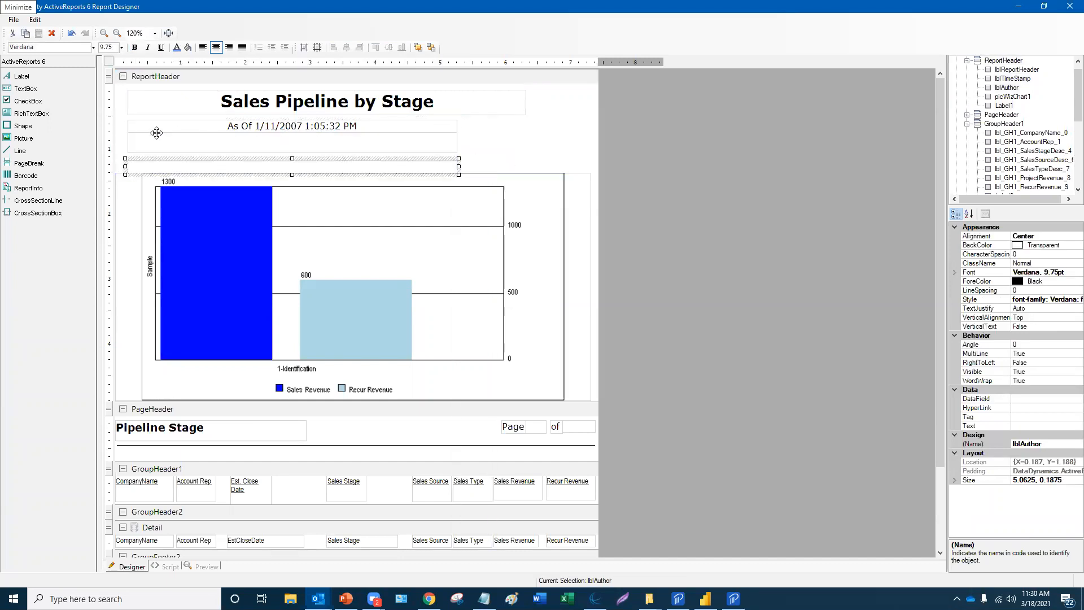
# - Left-align the text of the report title, timestamp, blank label and author label
pyautogui.click(237, 107)
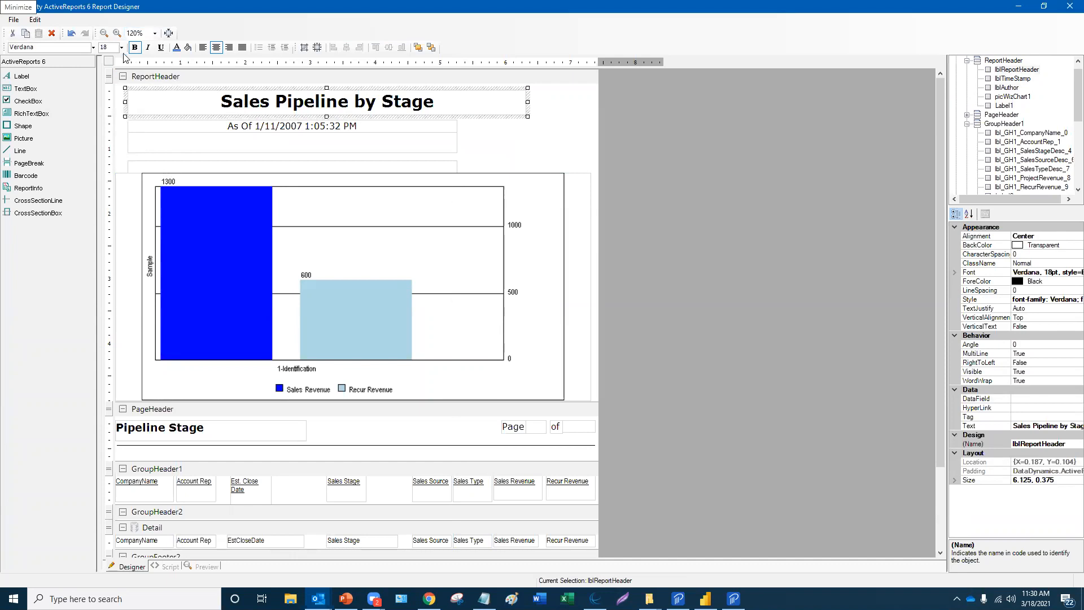
pyautogui.click(202, 48)
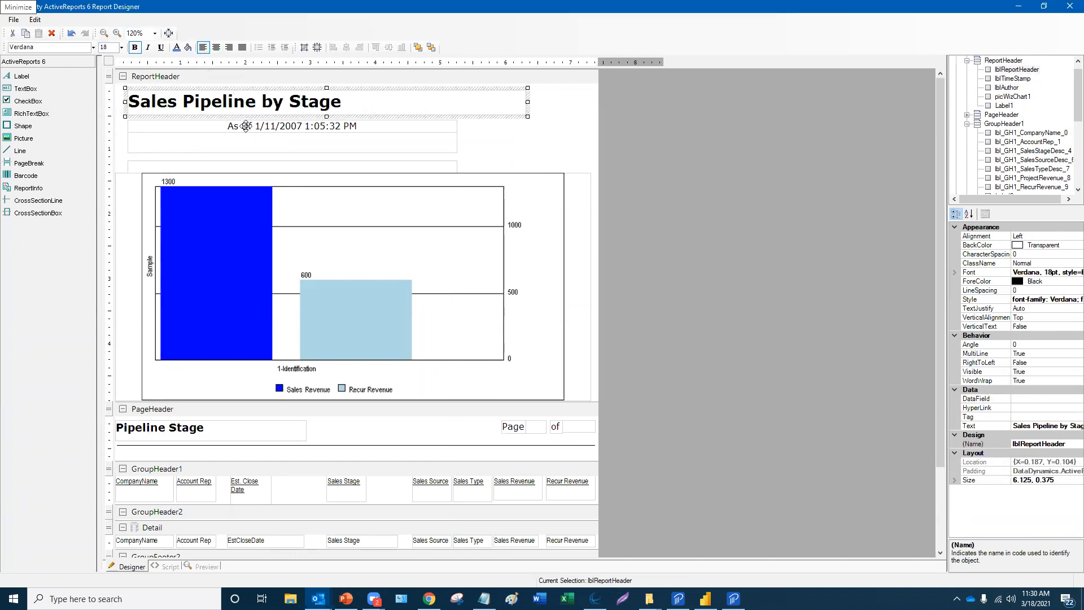
pyautogui.press('Tab')
pyautogui.click(203, 48)
pyautogui.press('Tab')
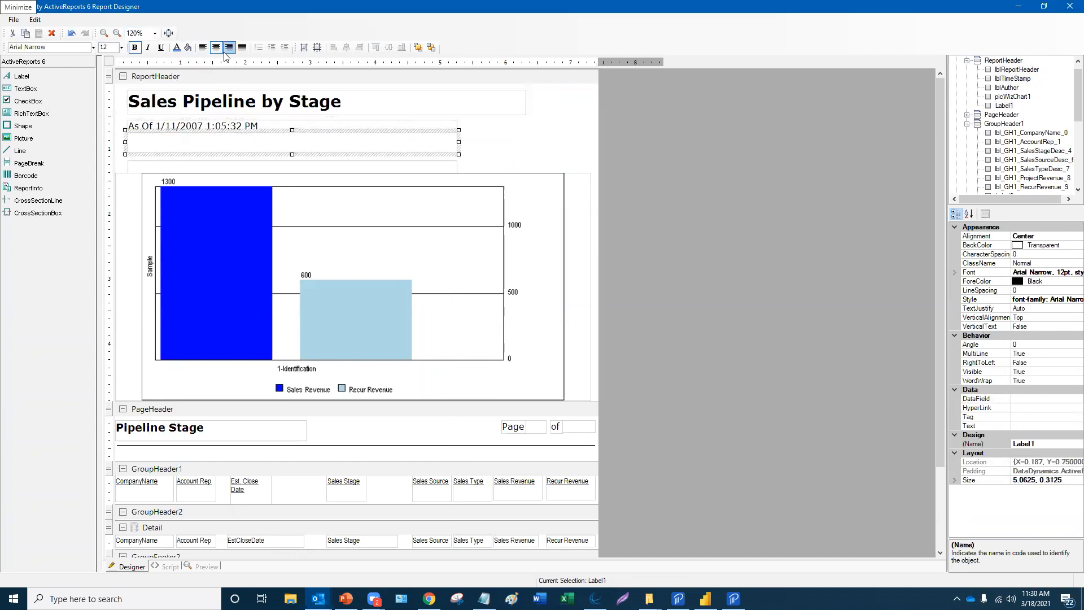
pyautogui.click(203, 47)
pyautogui.press('Tab')
pyautogui.click(203, 48)
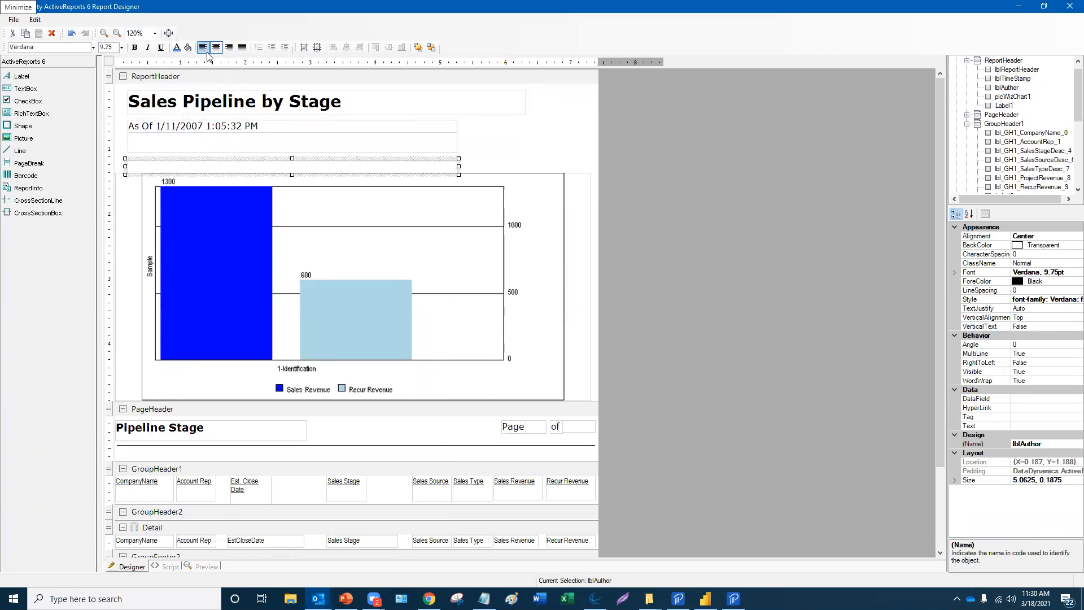
# - Shorten the report title box to just past its text, and narrow the timestamp and blank label boxes beneath it
pyautogui.click(526, 145)
pyautogui.click(491, 99)
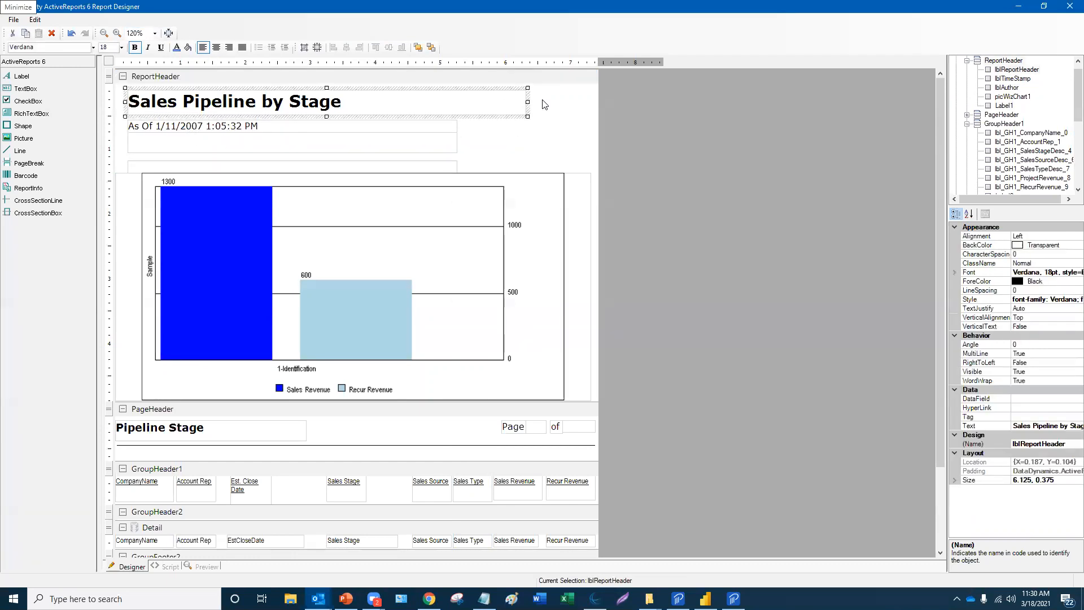
pyautogui.moveTo(528, 101); pyautogui.dragTo(360, 102)
pyautogui.click(398, 141)
pyautogui.moveTo(459, 142); pyautogui.dragTo(412, 125)
pyautogui.click(456, 130)
pyautogui.click(489, 98)
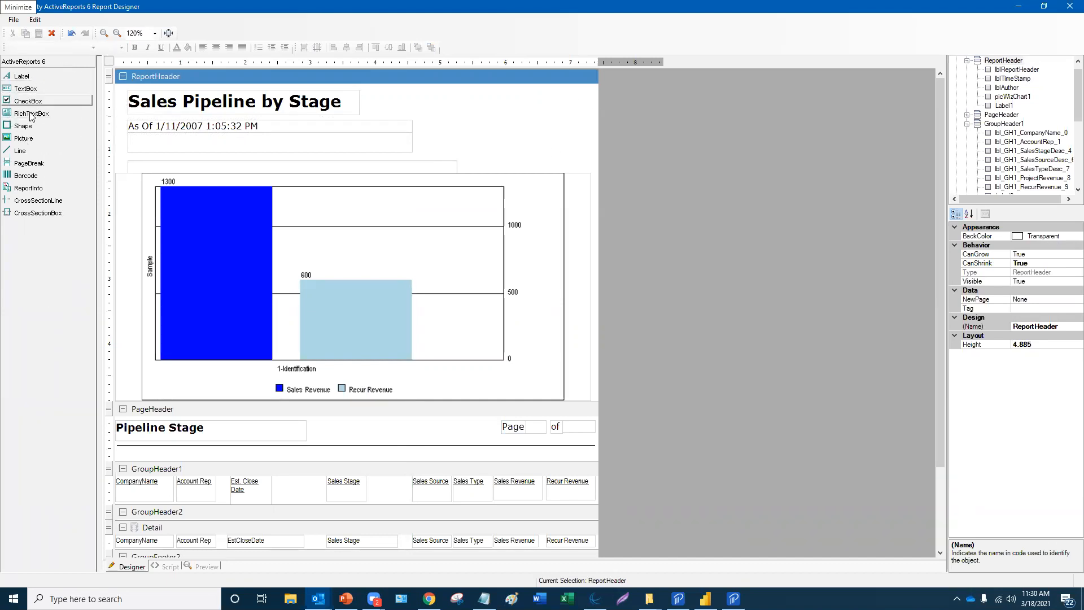
# - Add a picture box about 2.58 by 1 beside the report title and load the Prophet logo sm image into it
pyautogui.moveTo(32, 140); pyautogui.dragTo(419, 122)
pyautogui.moveTo(577, 127); pyautogui.dragTo(587, 128)
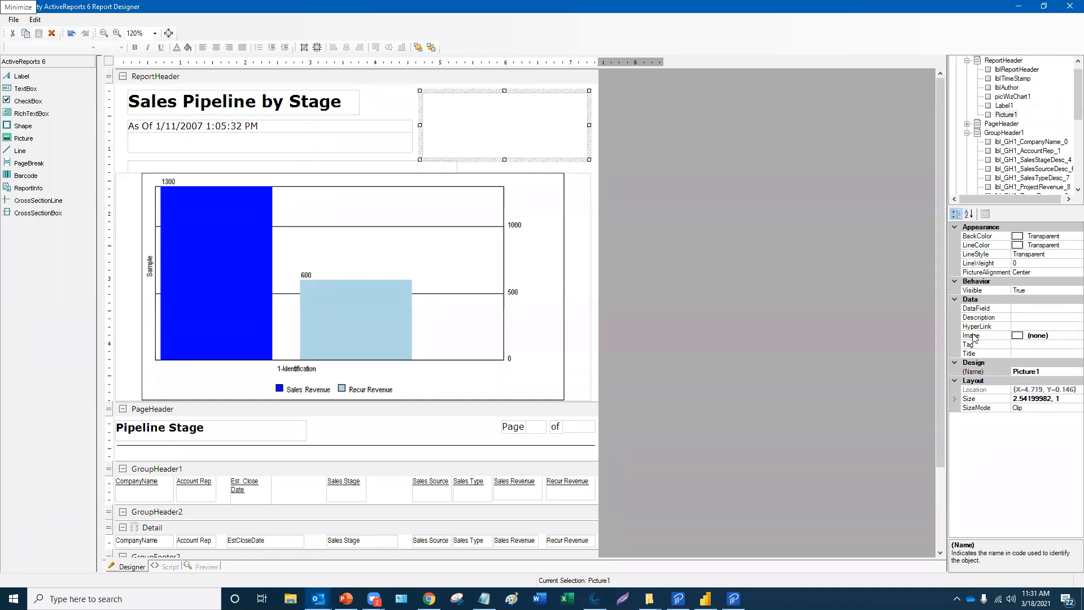
pyautogui.click(1069, 339)
pyautogui.click(1079, 336)
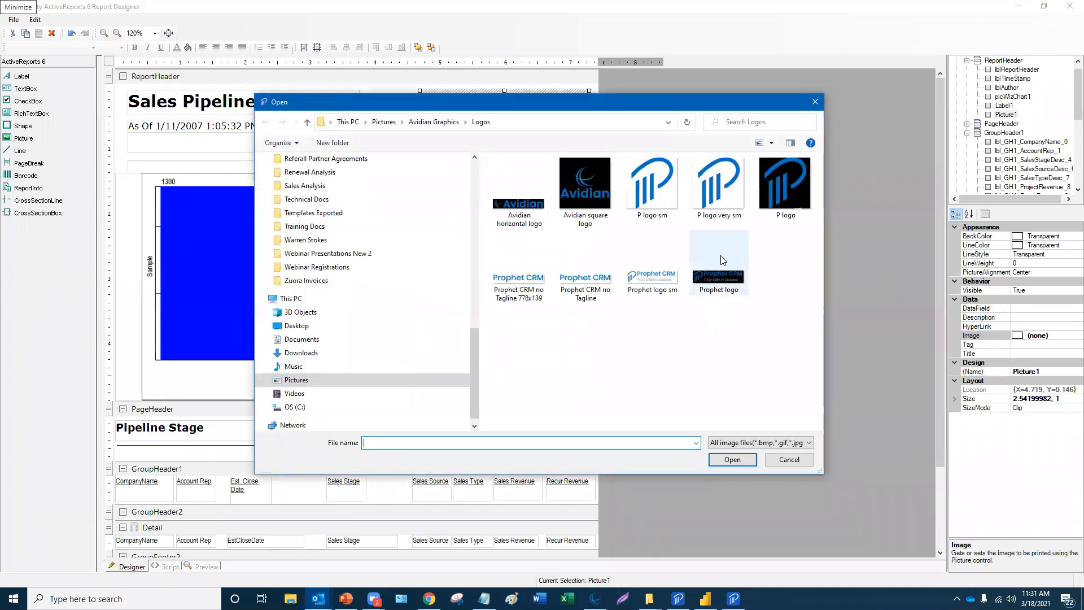
pyautogui.click(666, 292)
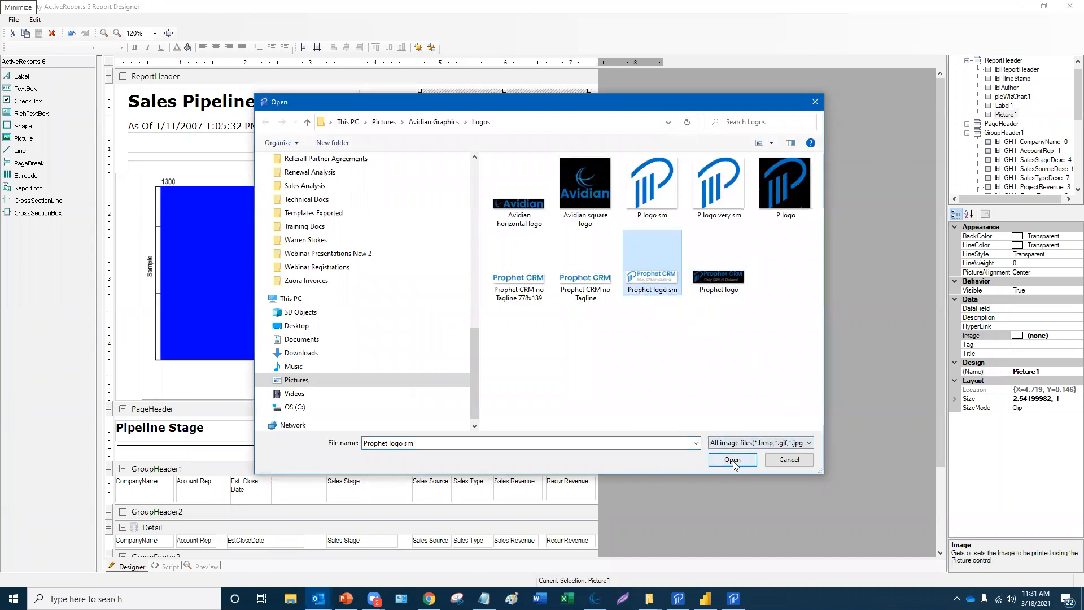
pyautogui.click(733, 460)
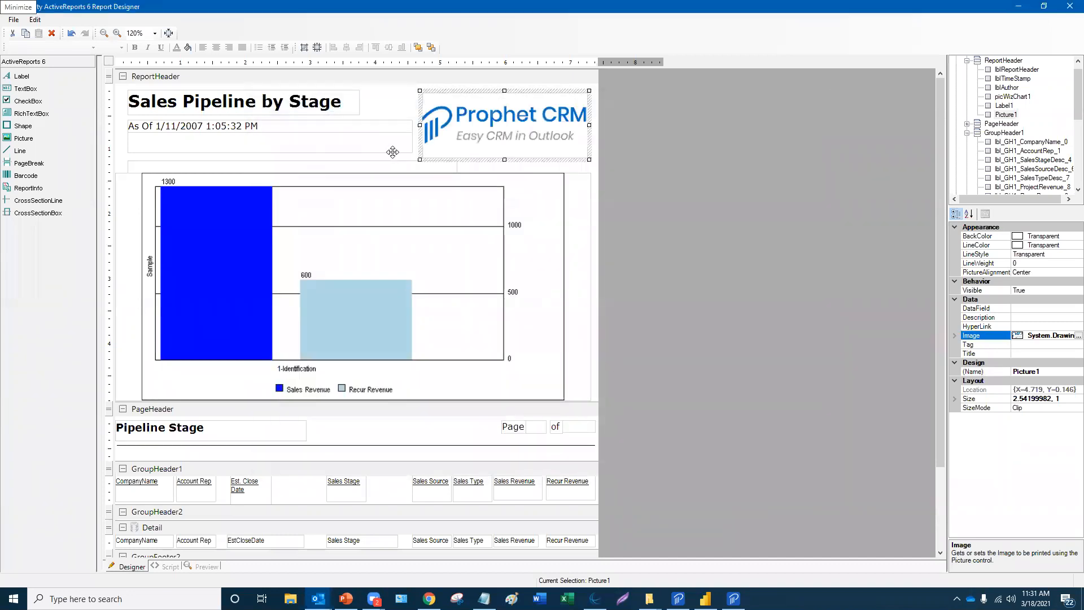
pyautogui.moveTo(417, 124); pyautogui.dragTo(414, 125)
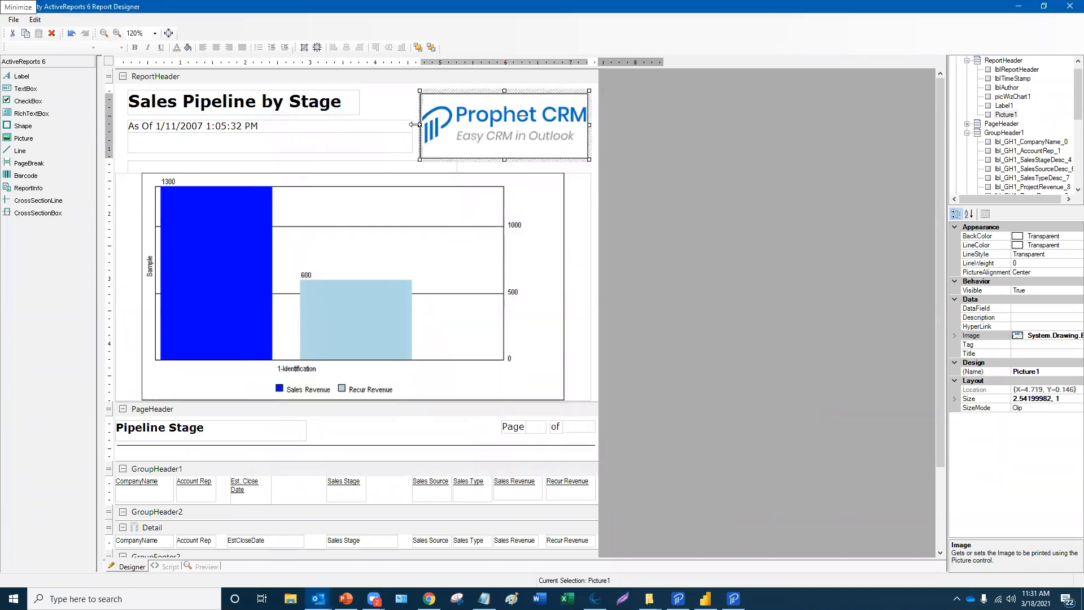
pyautogui.click(397, 115)
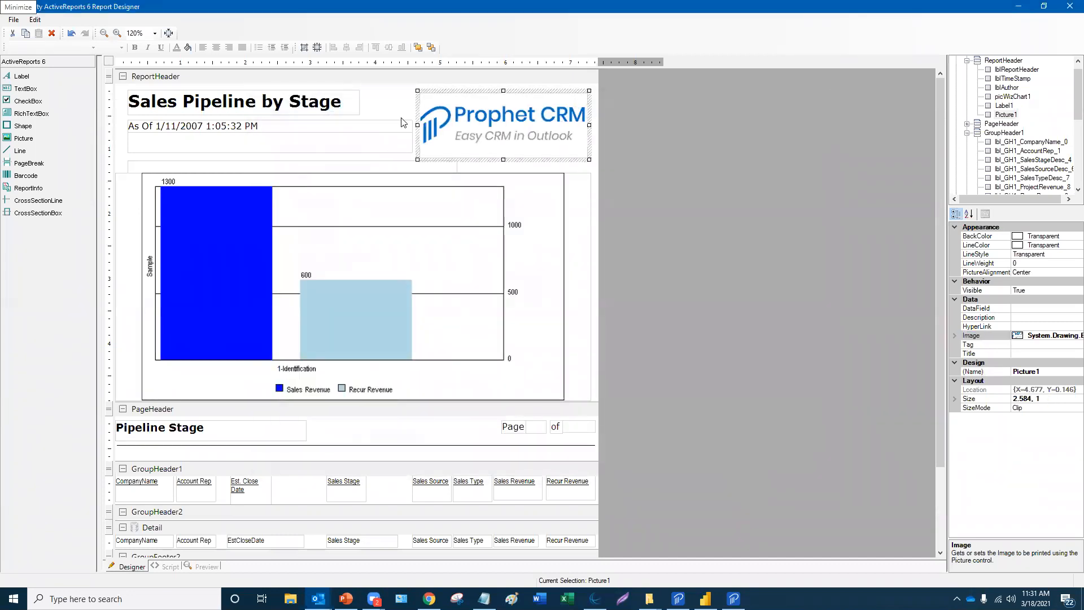
# - Set the text color of the report title Sales Pipeline by Stage to DodgerBlue
pyautogui.click(220, 97)
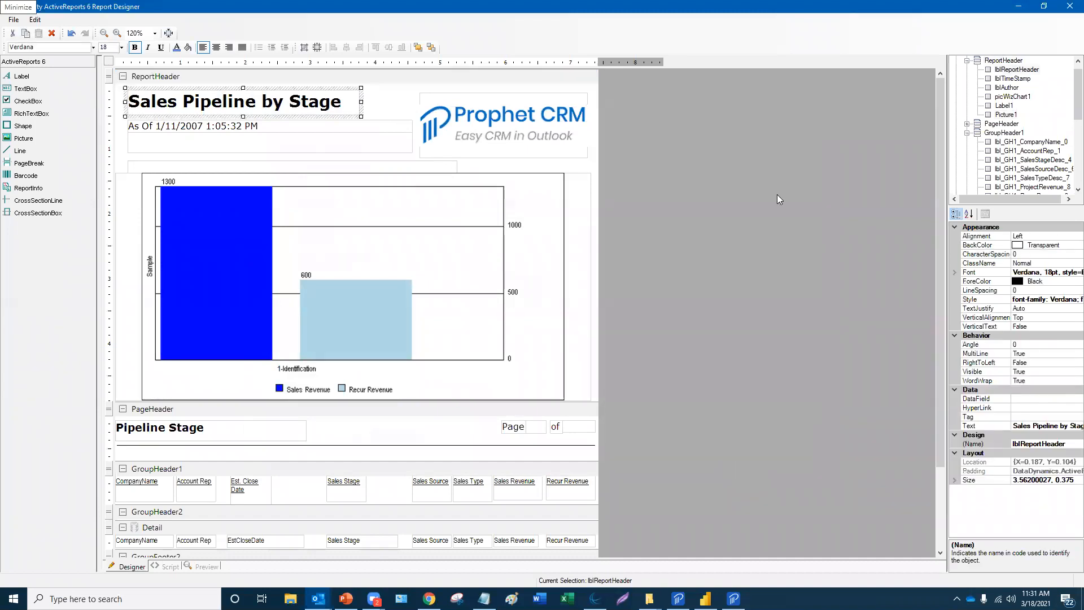
pyautogui.click(1067, 284)
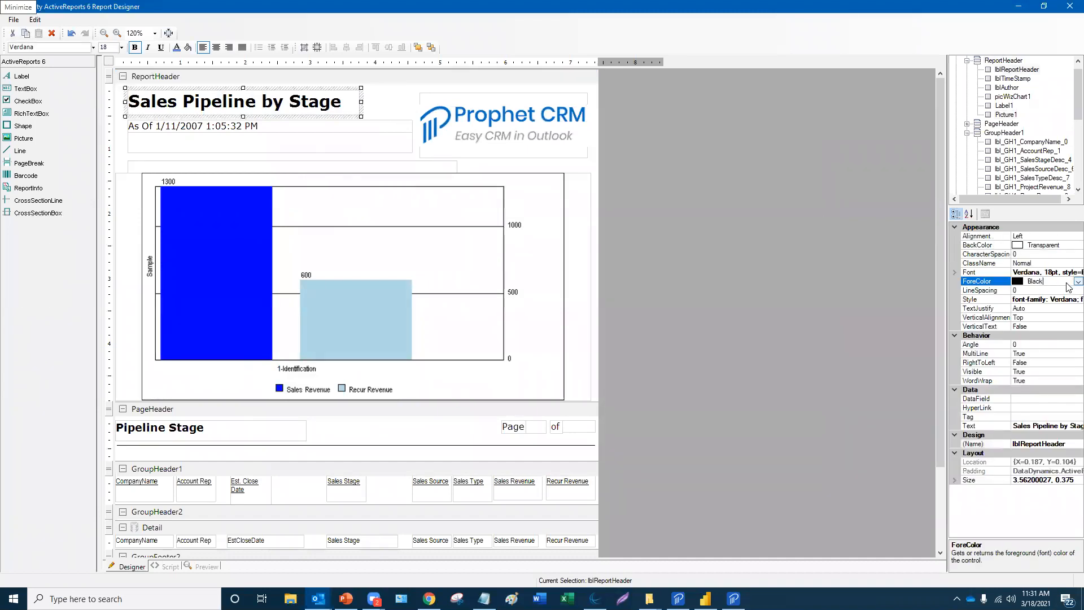
pyautogui.click(1078, 282)
pyautogui.moveTo(1067, 320); pyautogui.dragTo(1069, 381)
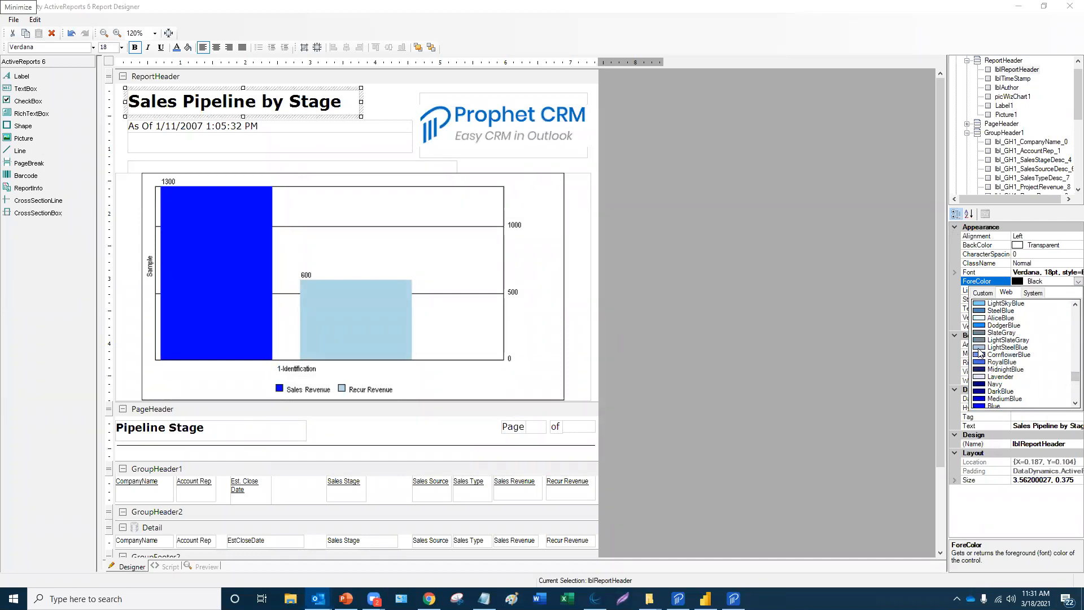
pyautogui.click(977, 326)
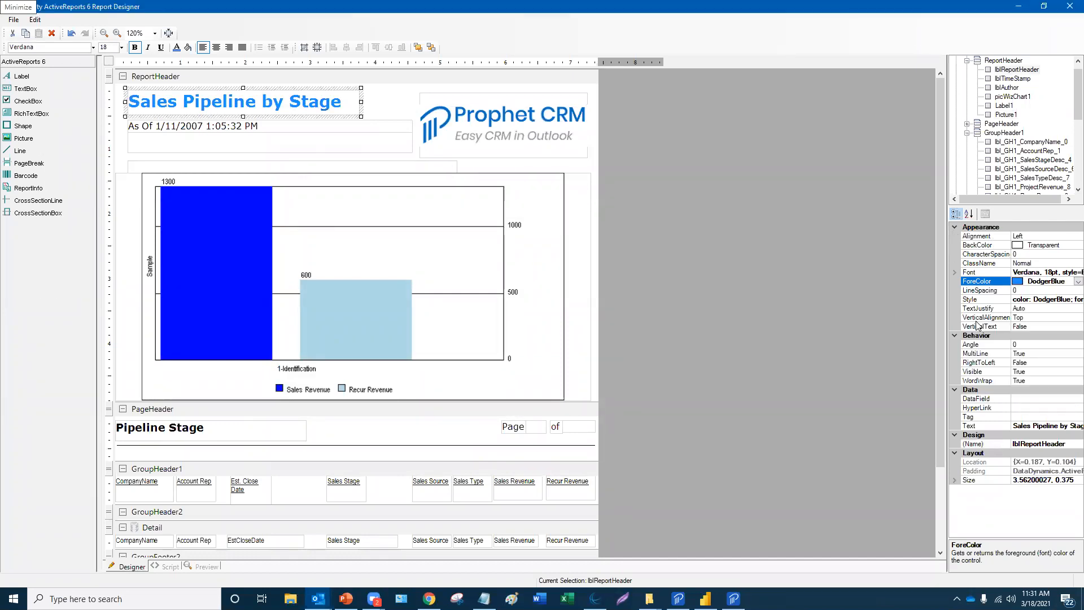
pyautogui.click(393, 103)
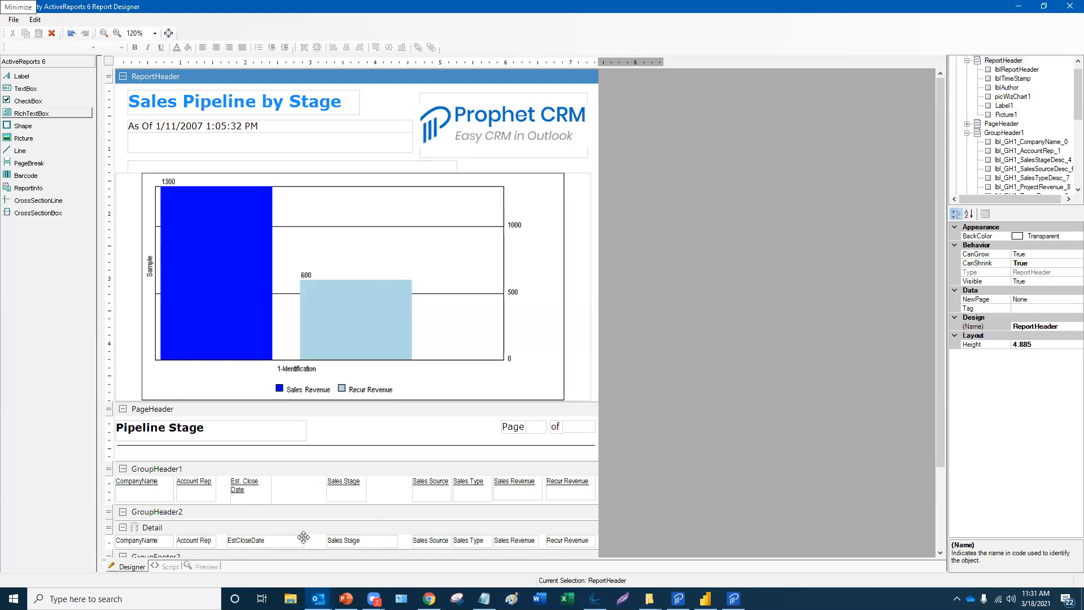
# - Shift the Est. Close Date heading to X 1.99 and its detail field to X 1.935, and save and close the layout
pyautogui.moveTo(252, 493); pyautogui.dragTo(268, 493)
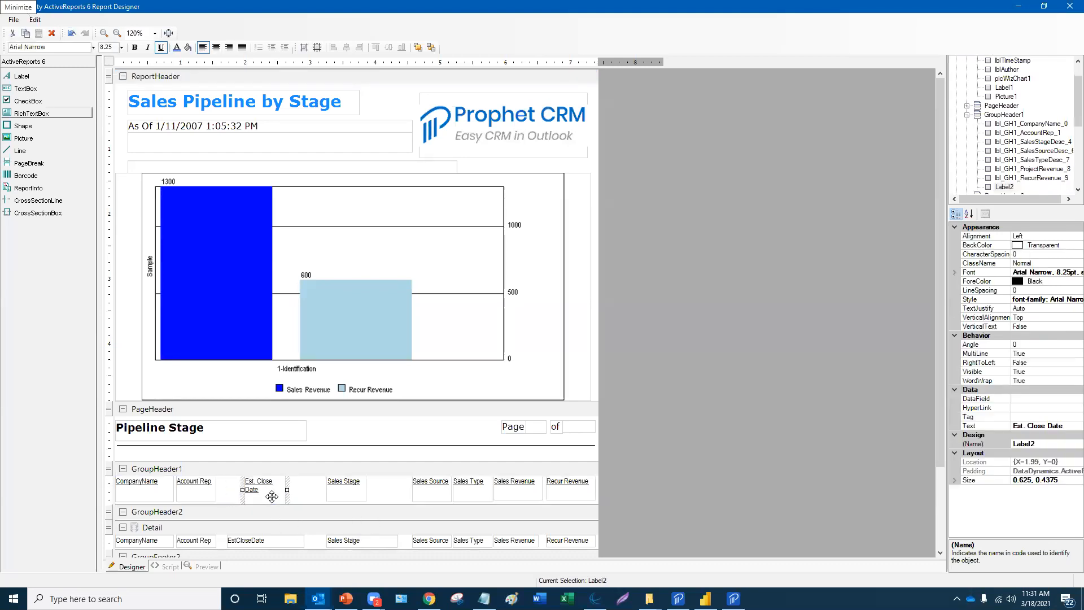
pyautogui.moveTo(275, 538); pyautogui.dragTo(288, 540)
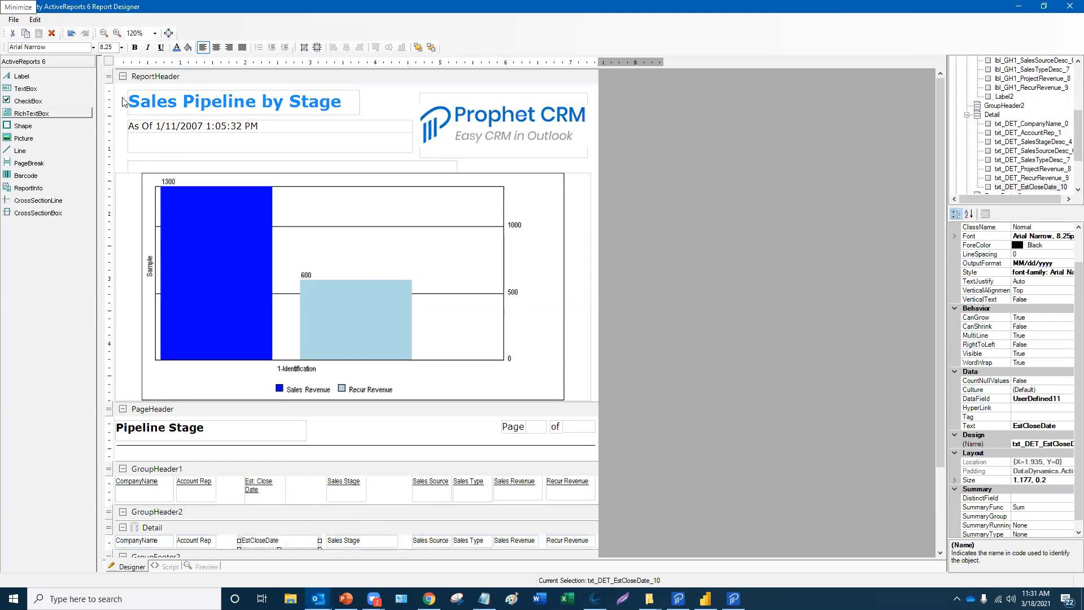
pyautogui.click(14, 20)
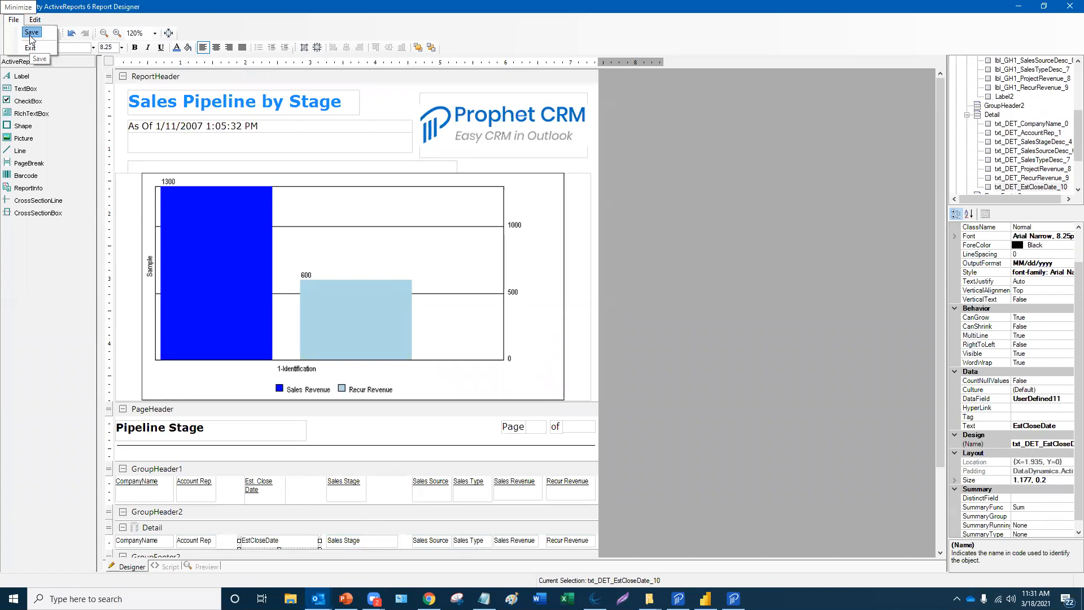
pyautogui.click(1069, 7)
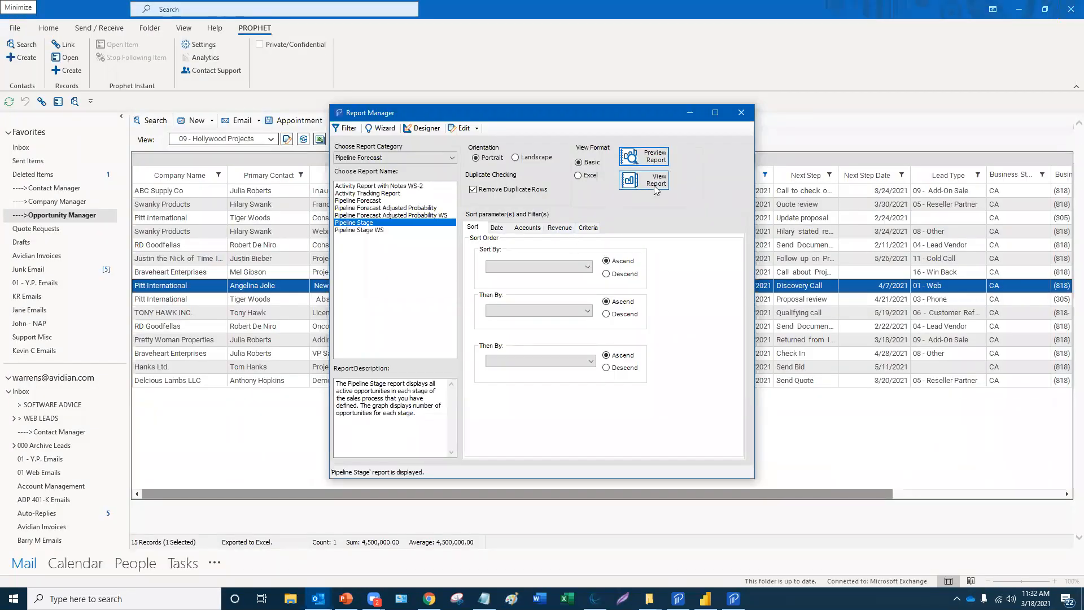
# - Preview the Pipeline Stage report, check its header, chart and columns, and close the preview
pyautogui.click(639, 156)
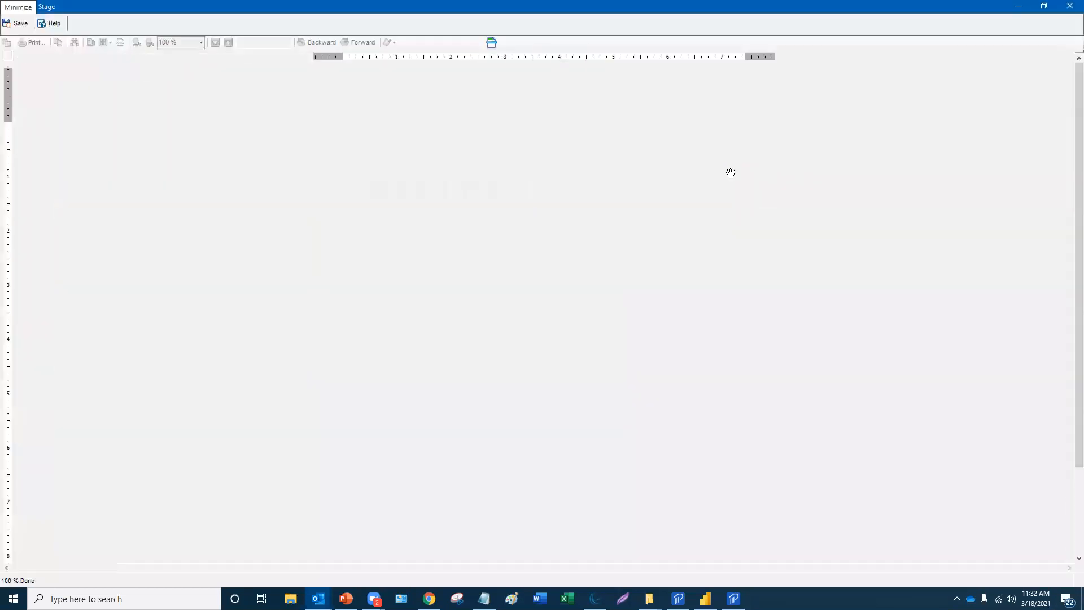
pyautogui.scroll(-1, 696, 274)
pyautogui.scroll(1, 692, 288)
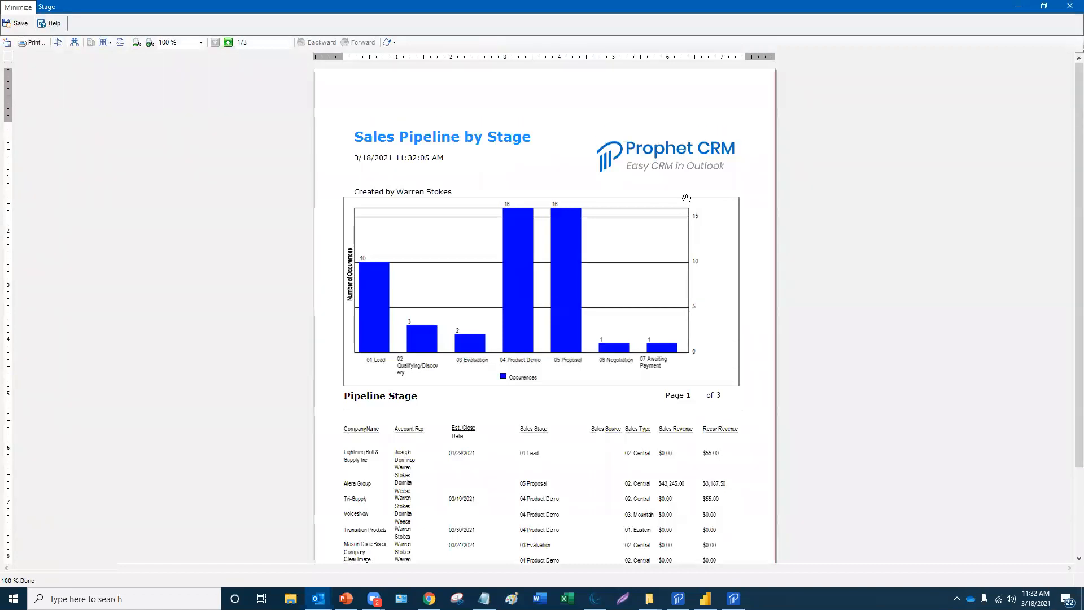
pyautogui.click(736, 136)
pyautogui.scroll(-1, 605, 502)
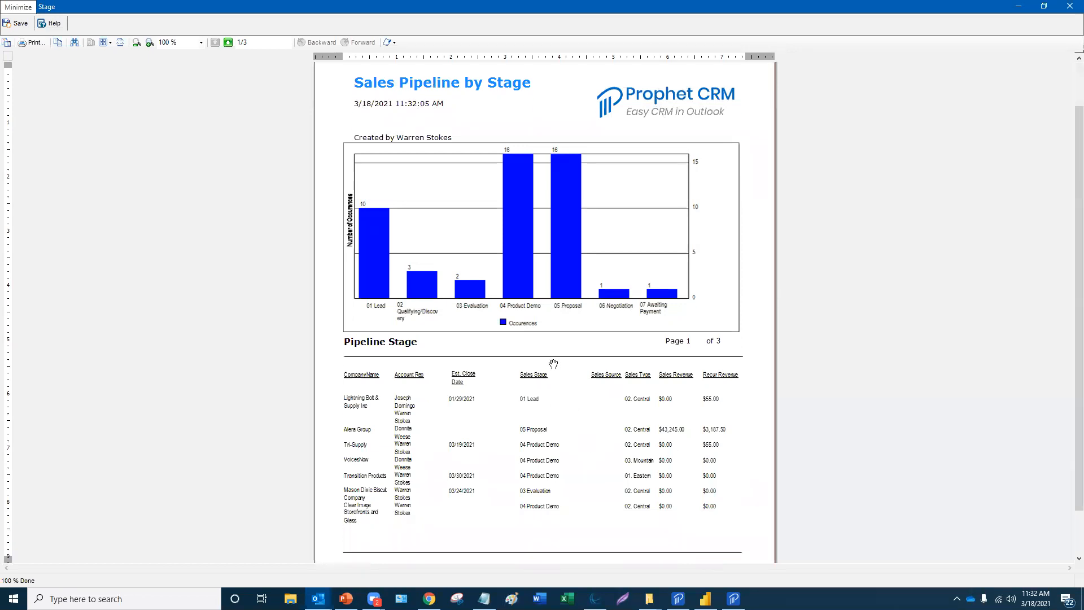
pyautogui.scroll(1, 606, 457)
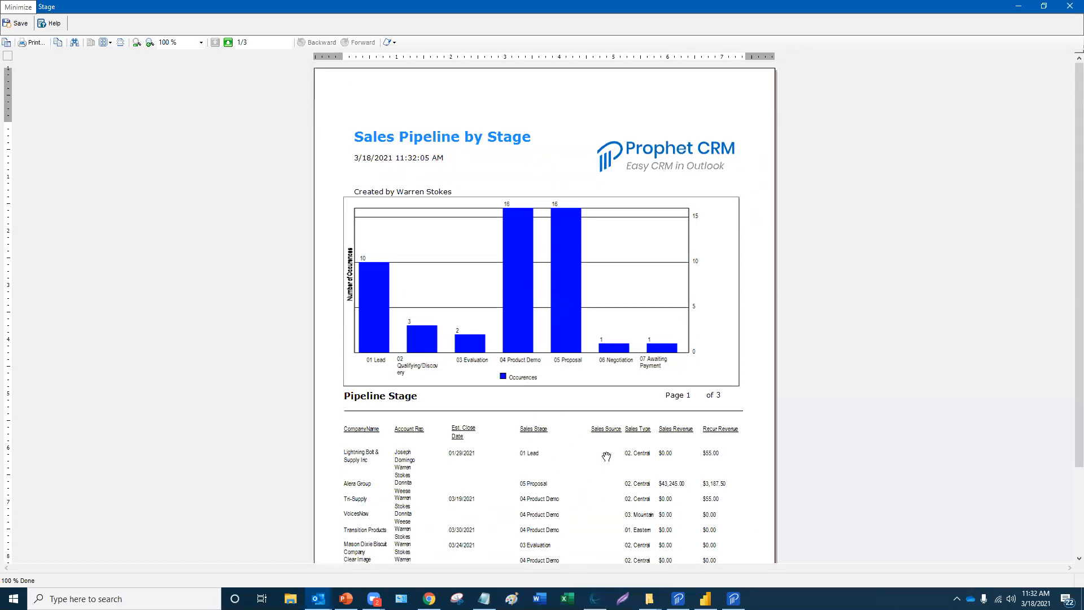
pyautogui.click(1065, 7)
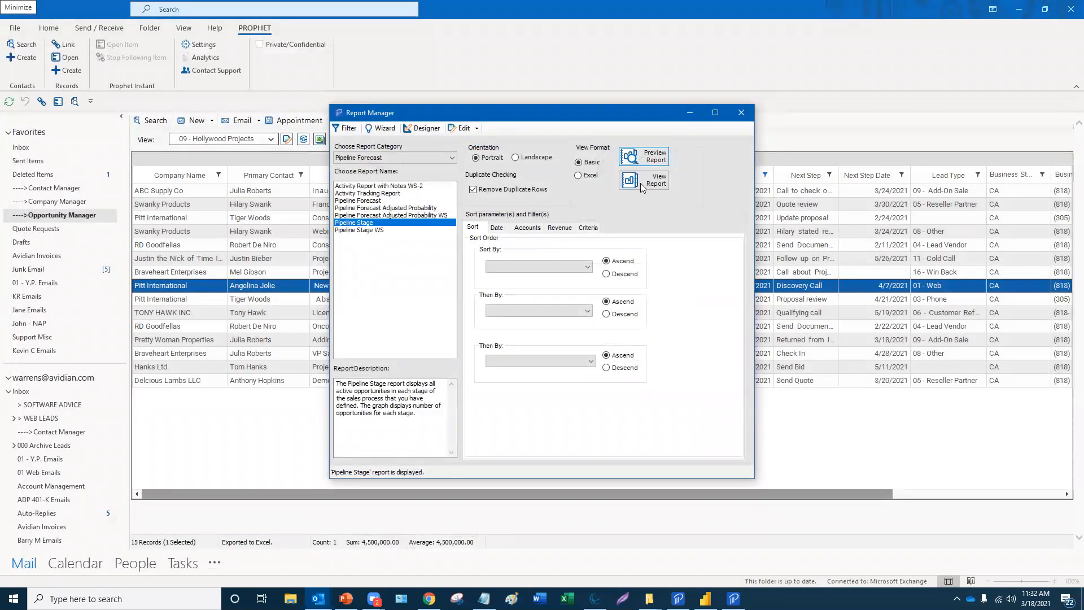
# - View the full Pipeline Stage report maximized and examine the file formats offered for saving it, without saving
pyautogui.click(642, 185)
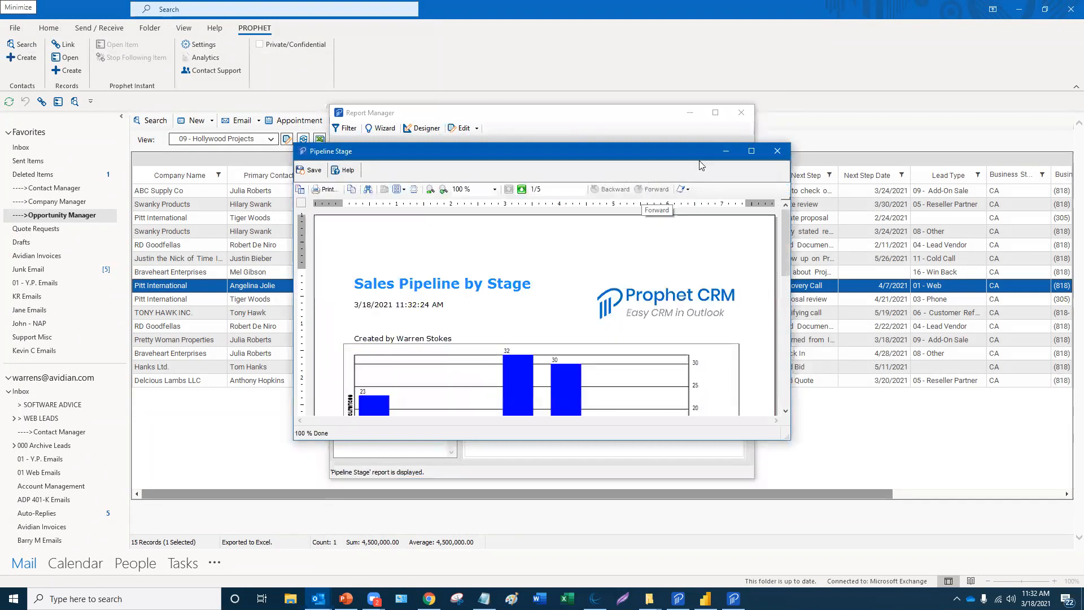
pyautogui.click(751, 150)
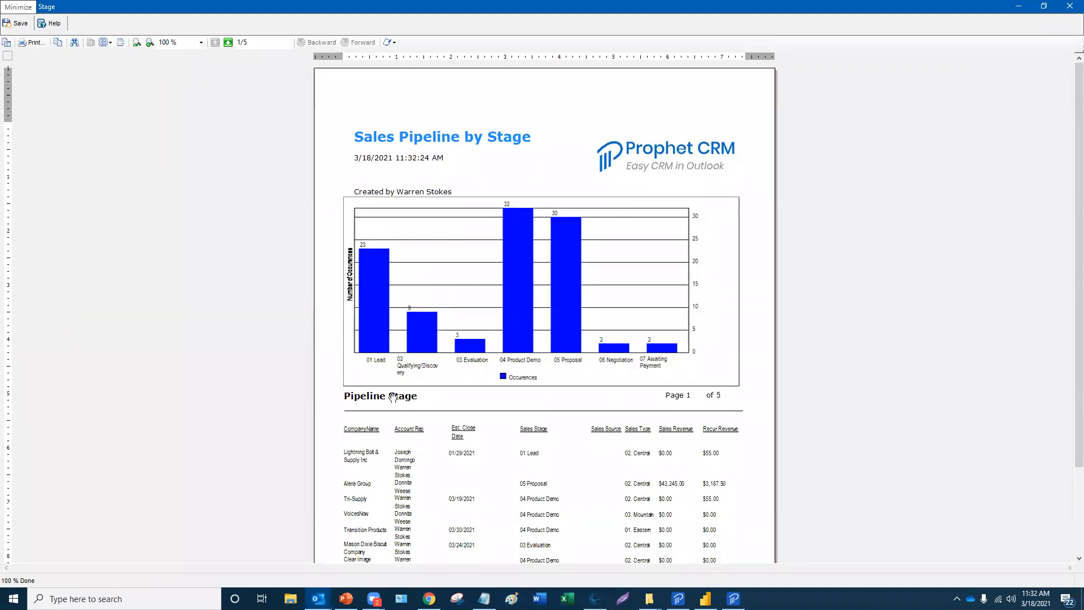
pyautogui.click(17, 26)
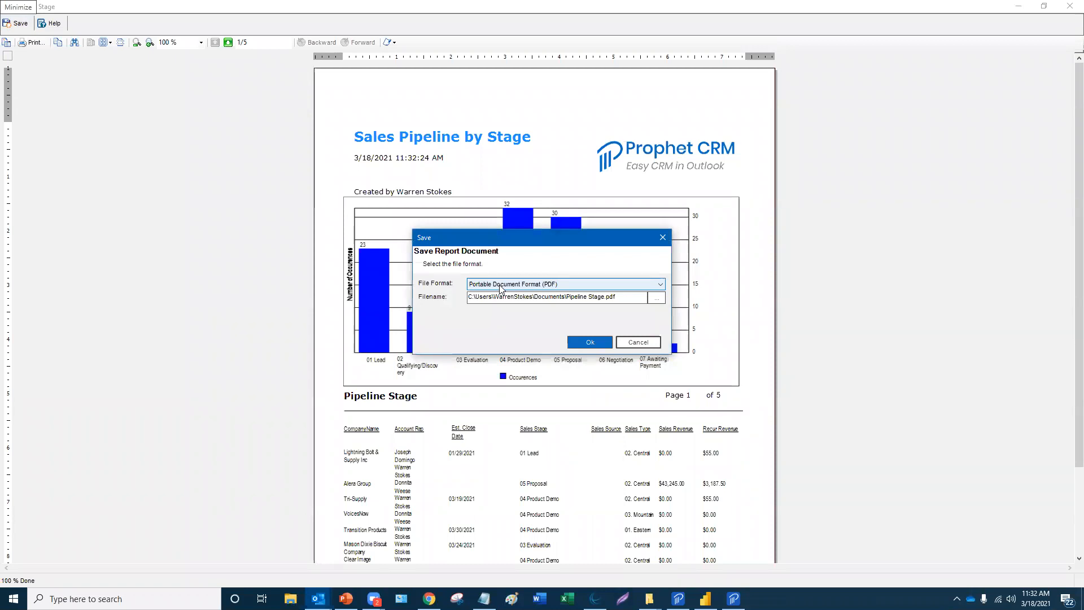
pyautogui.click(499, 287)
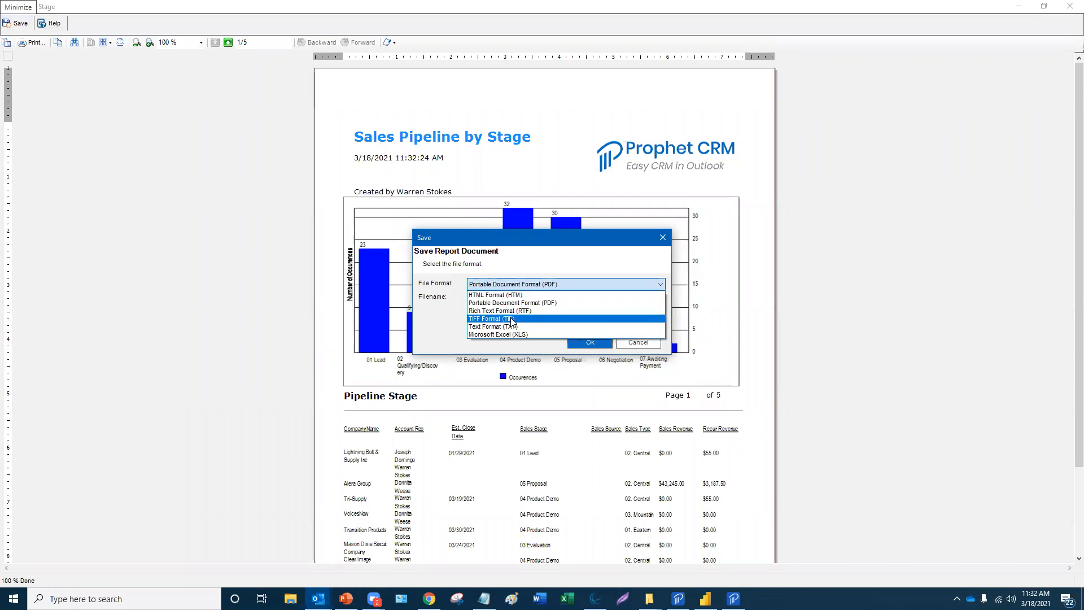
pyautogui.click(512, 312)
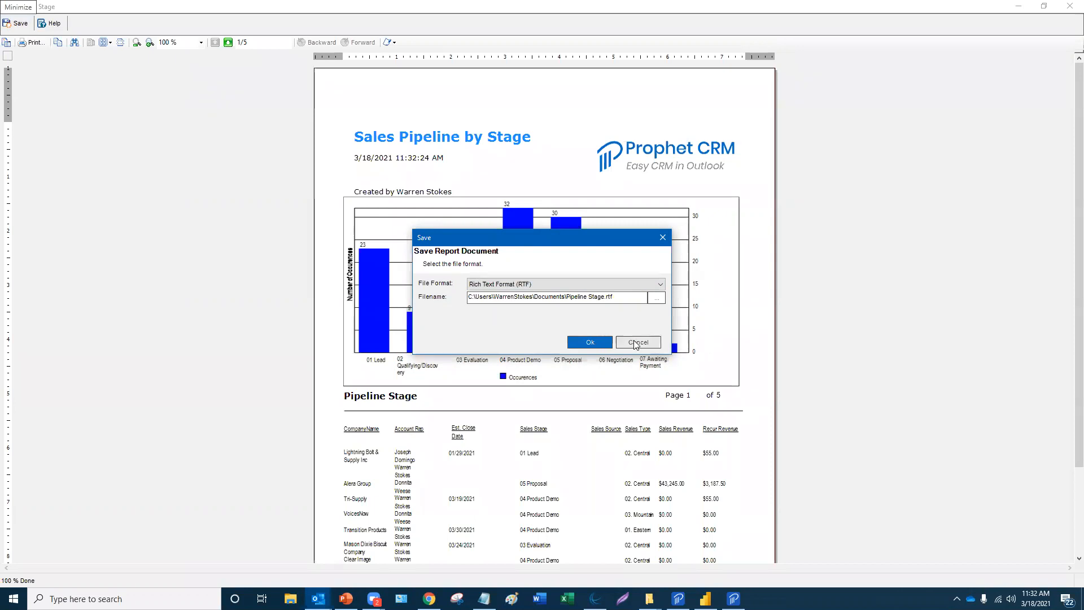
pyautogui.click(663, 239)
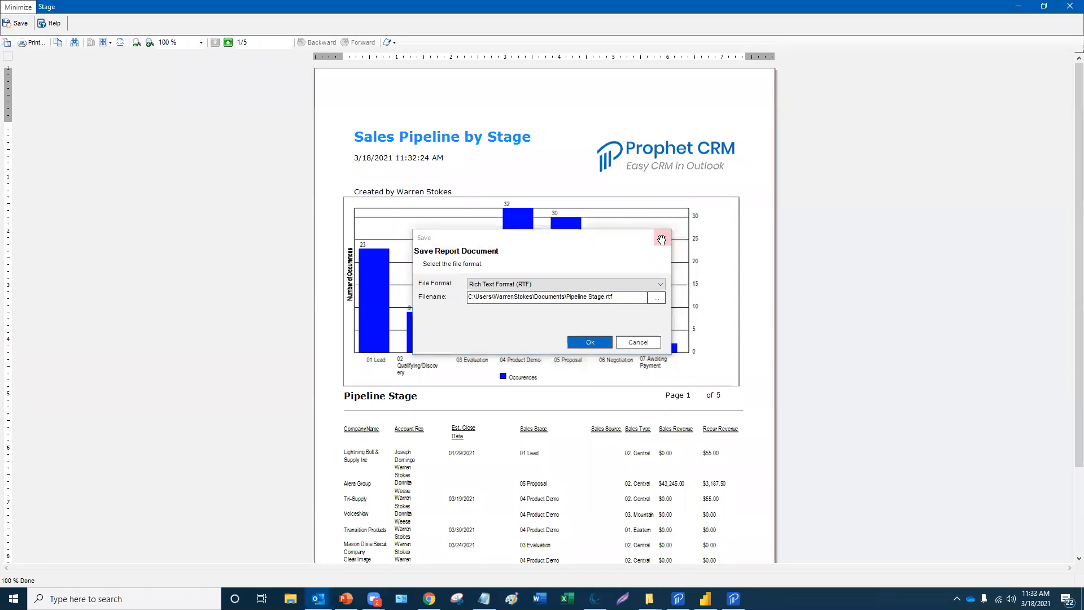
pyautogui.click(1069, 7)
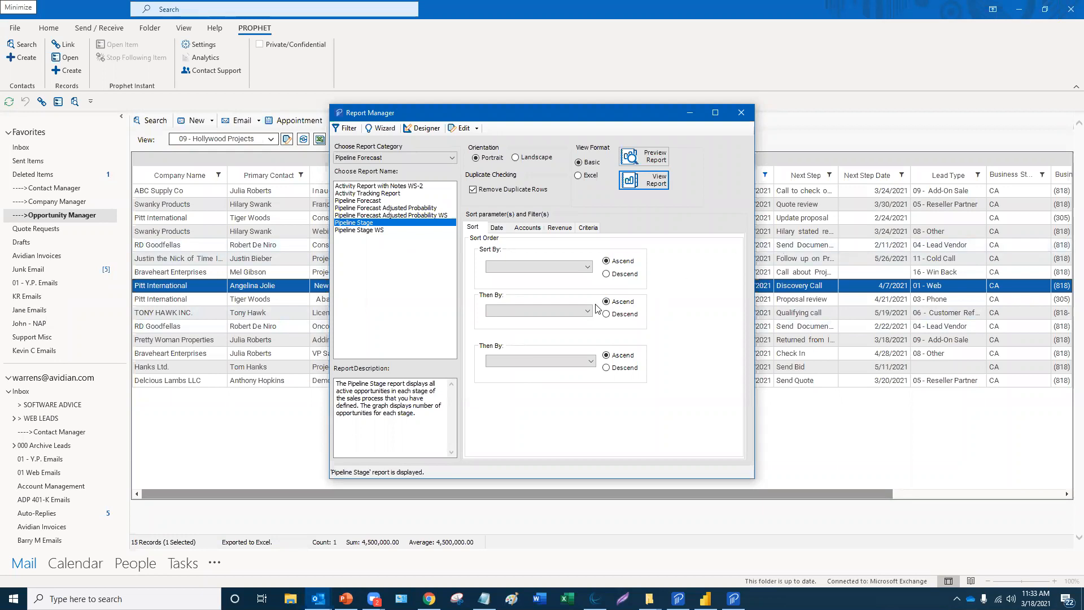
# - Close and reopen the Report Manager, and start the new report wizard
pyautogui.click(383, 129)
pyautogui.click(741, 113)
pyautogui.click(386, 122)
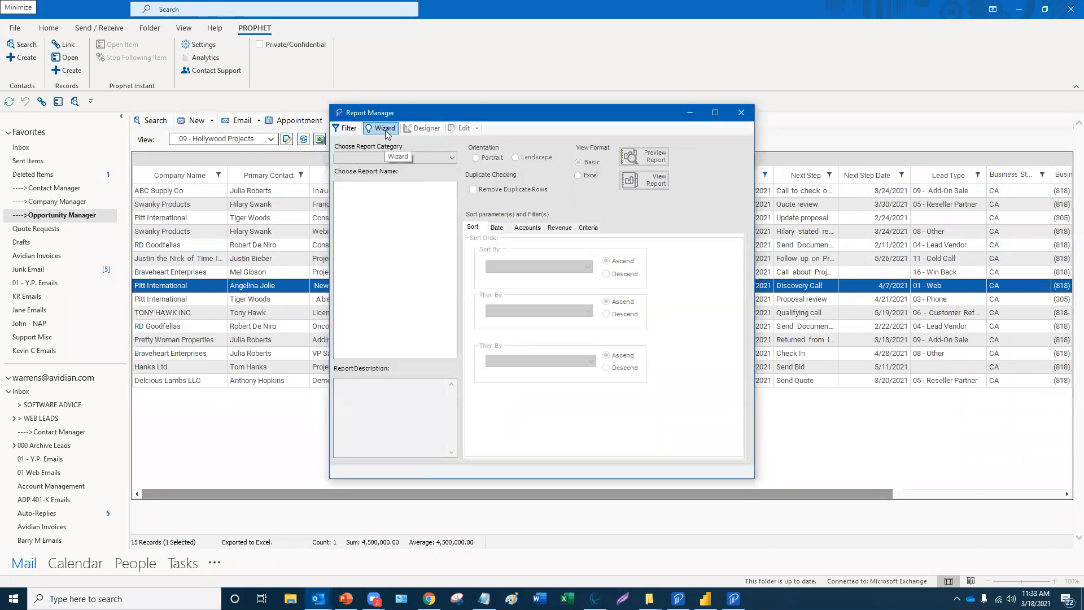
pyautogui.click(386, 128)
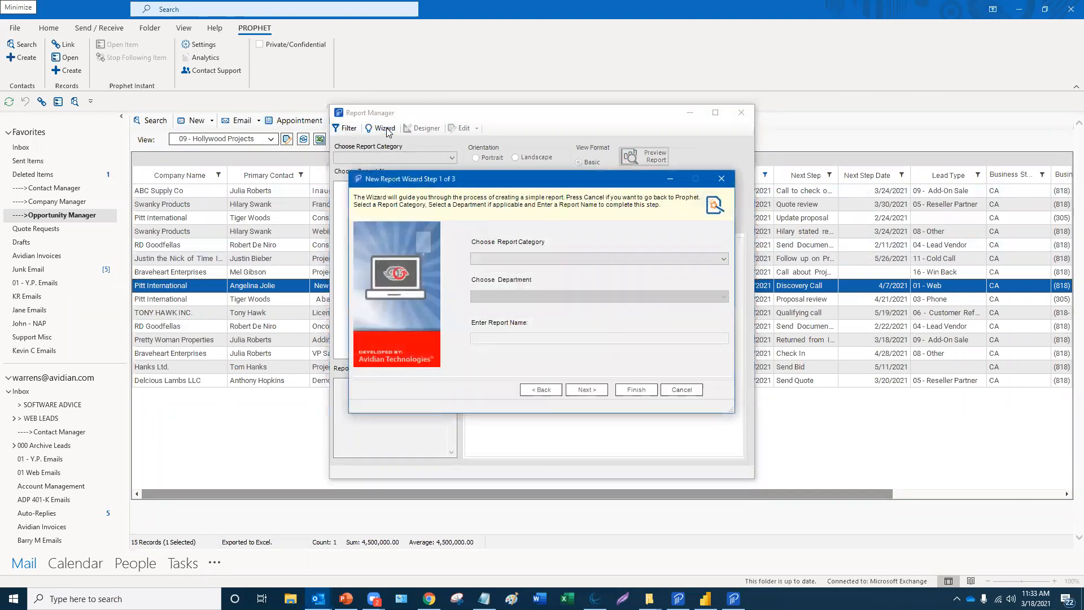
# - Set the report category to Opportunity and the department to 2018 Sales, and name the report Webinar Training Report, copying that name
pyautogui.click(477, 194)
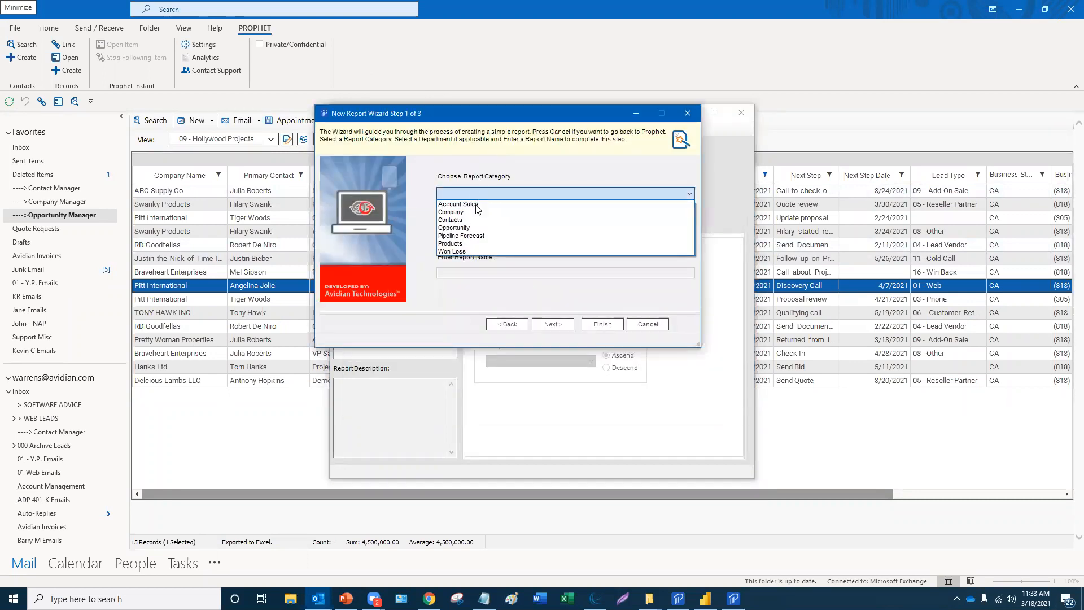
pyautogui.click(468, 230)
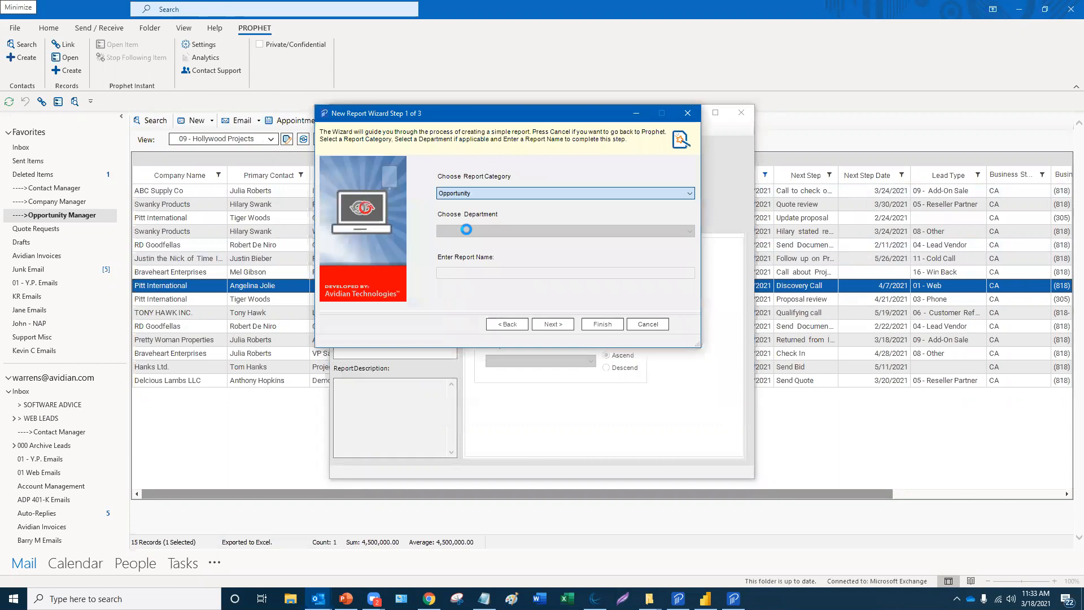
pyautogui.click(454, 230)
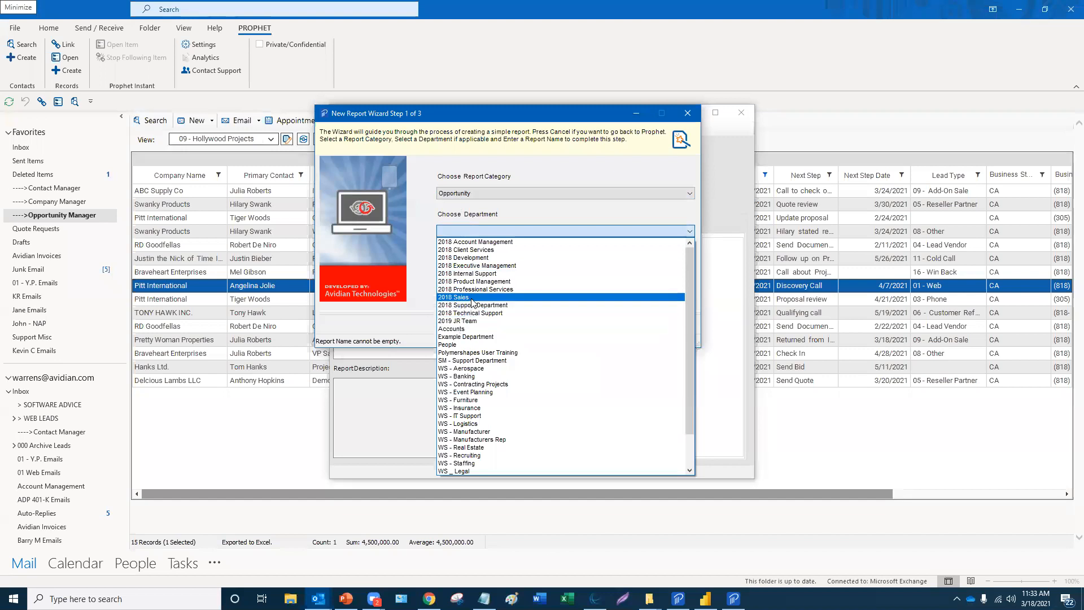
pyautogui.click(469, 297)
pyautogui.click(467, 273)
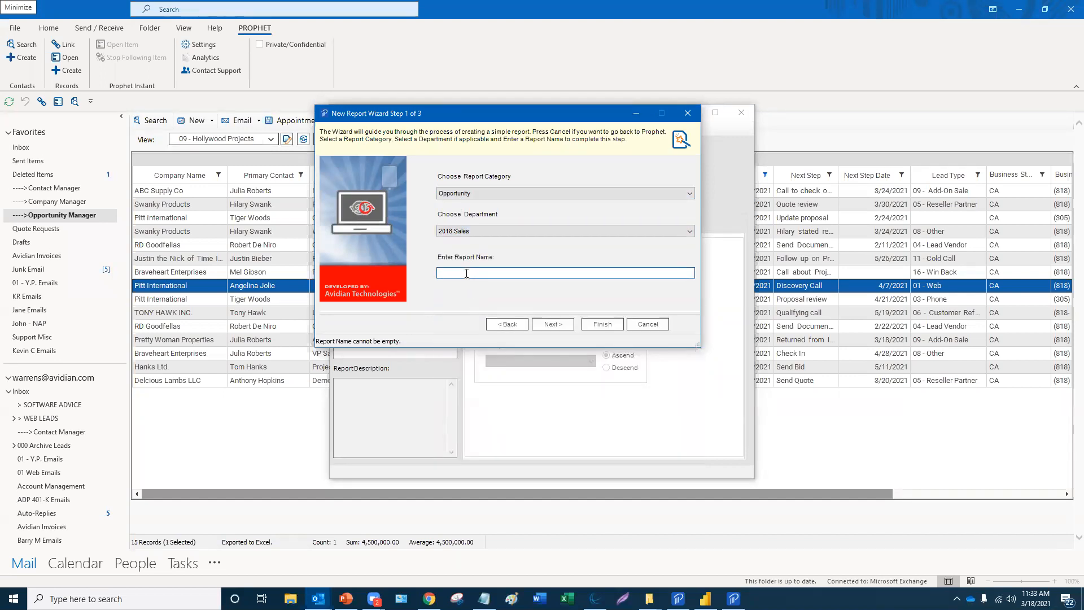
pyautogui.write('Webinar Training Report')
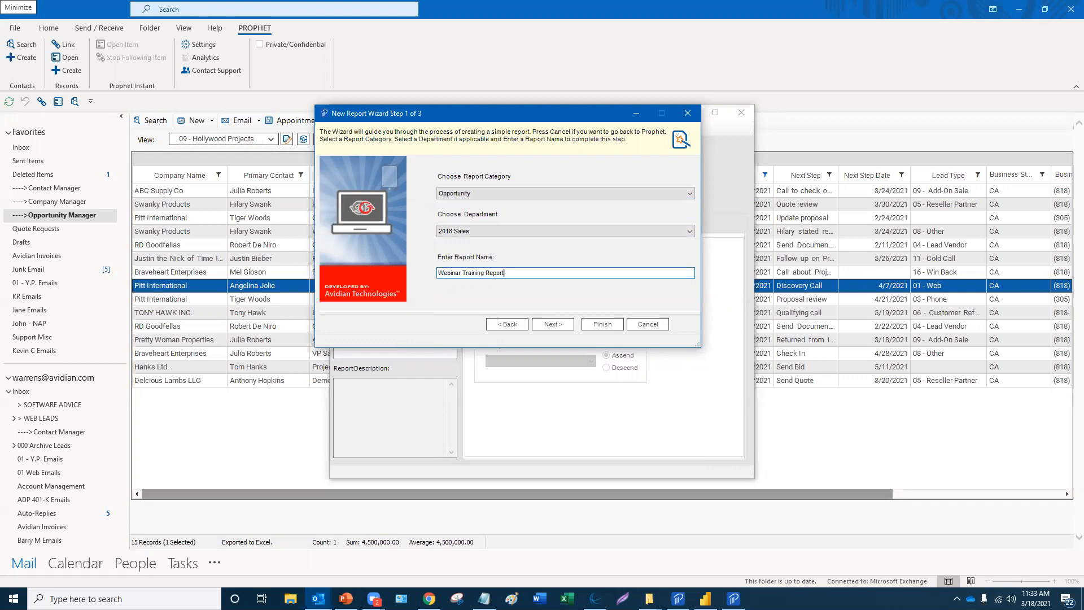
pyautogui.moveTo(506, 273); pyautogui.dragTo(412, 271)
pyautogui.hotkey('ctrl', 'c')
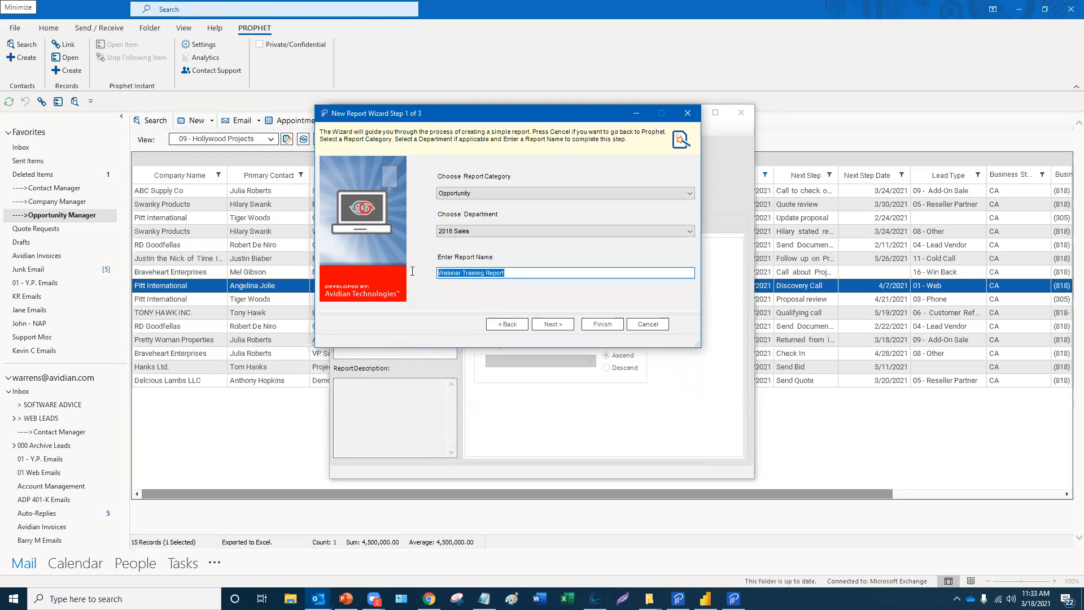
# - Copy the report name, continue to the field selection, and paste Webinar Training Report as the report title
pyautogui.rightClick(492, 275)
pyautogui.click(469, 309)
pyautogui.click(551, 325)
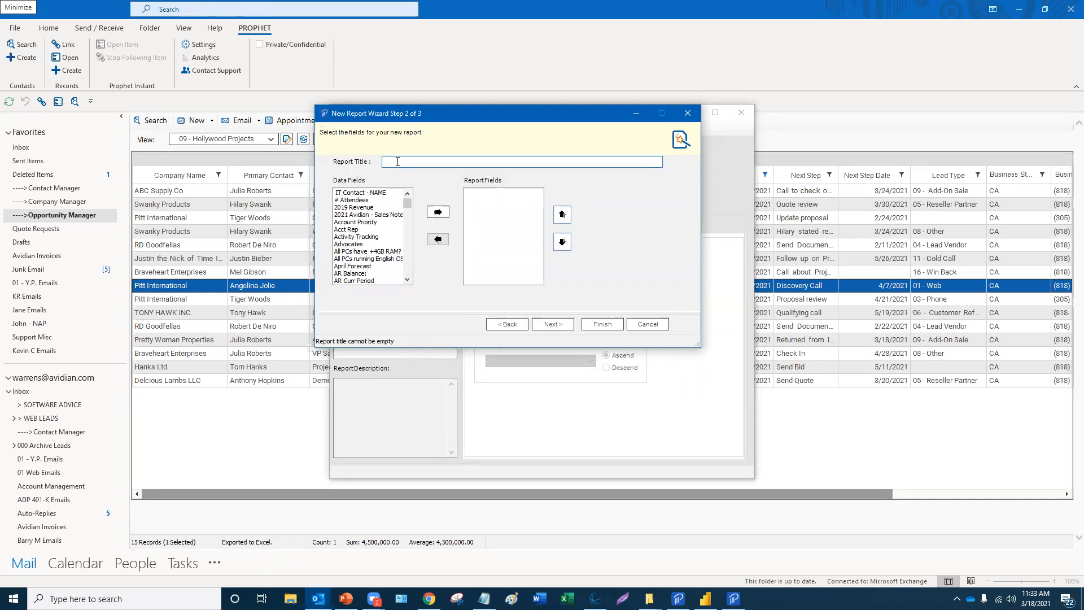
pyautogui.hotkey('ctrl', 'v')
# - Find Company Name among the data fields and add it to the report fields
pyautogui.scroll(-4, 363, 252)
pyautogui.scroll(4, 363, 252)
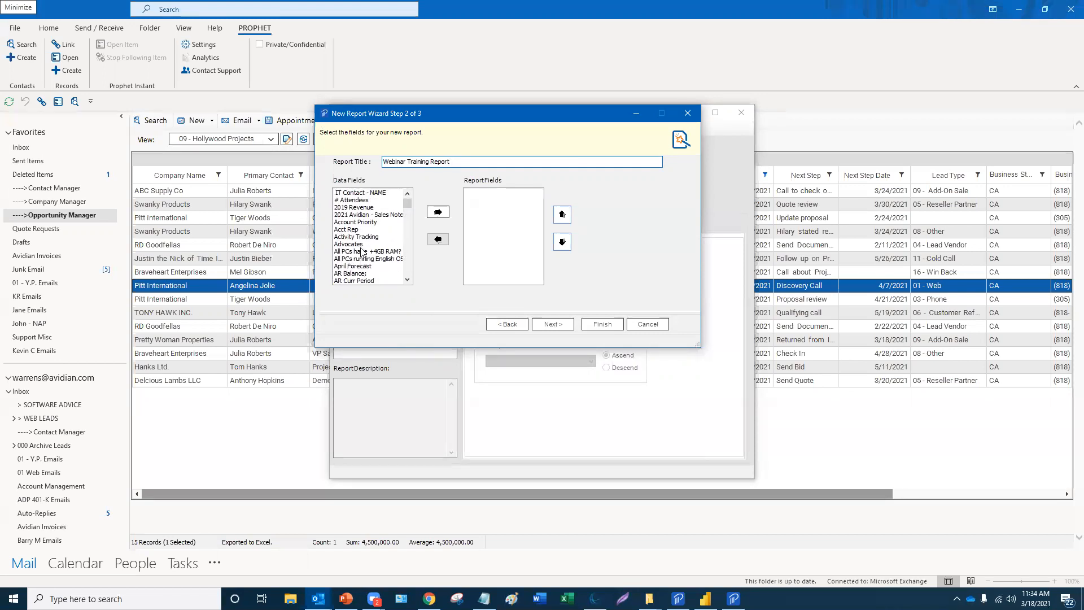
pyautogui.scroll(-5, 362, 252)
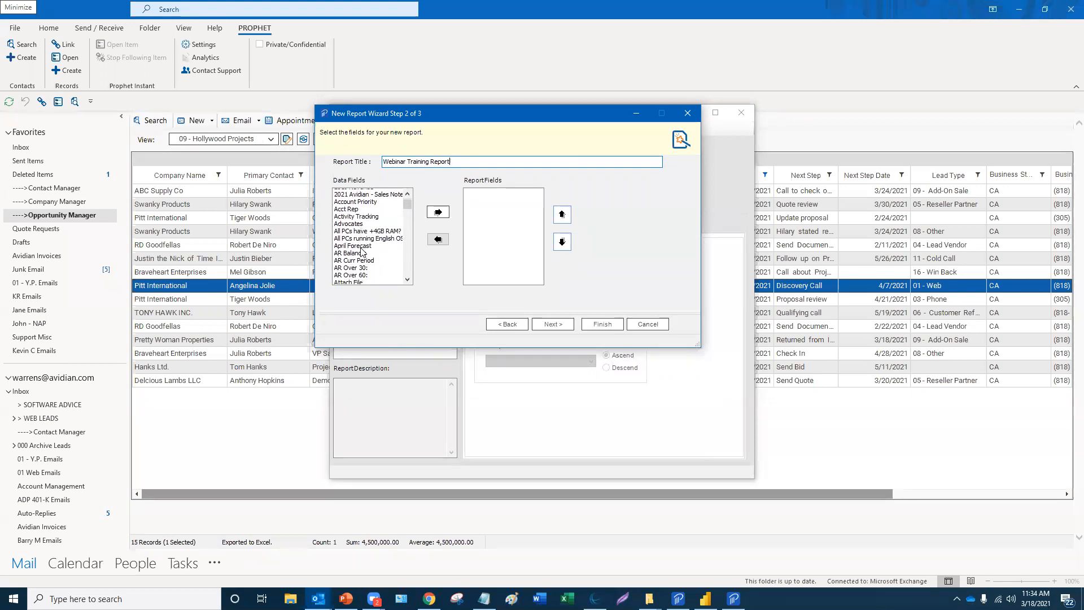
pyautogui.scroll(-1, 362, 252)
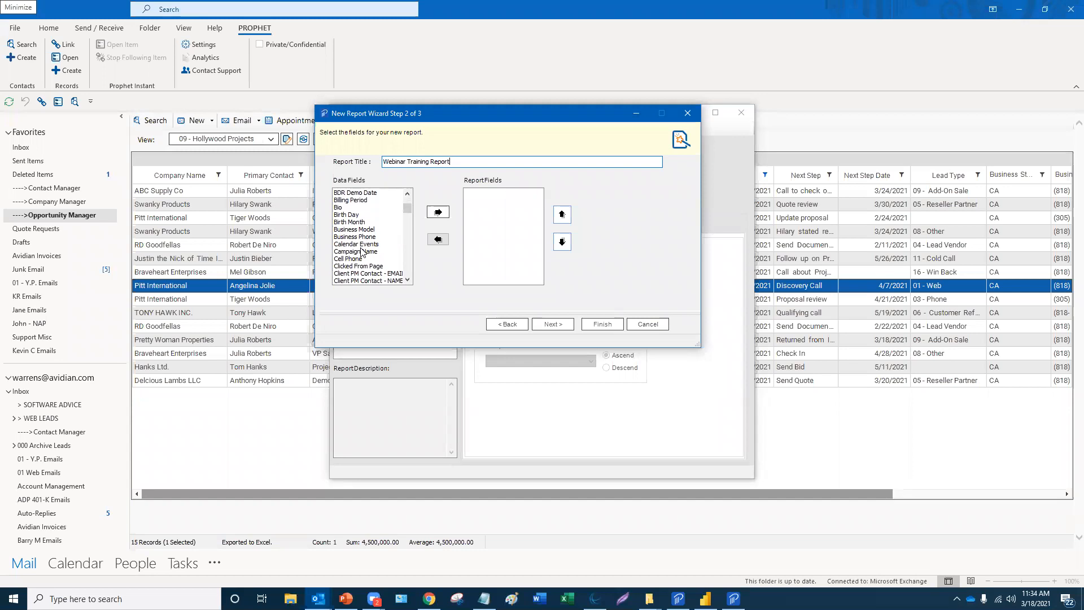
pyautogui.scroll(-3, 362, 252)
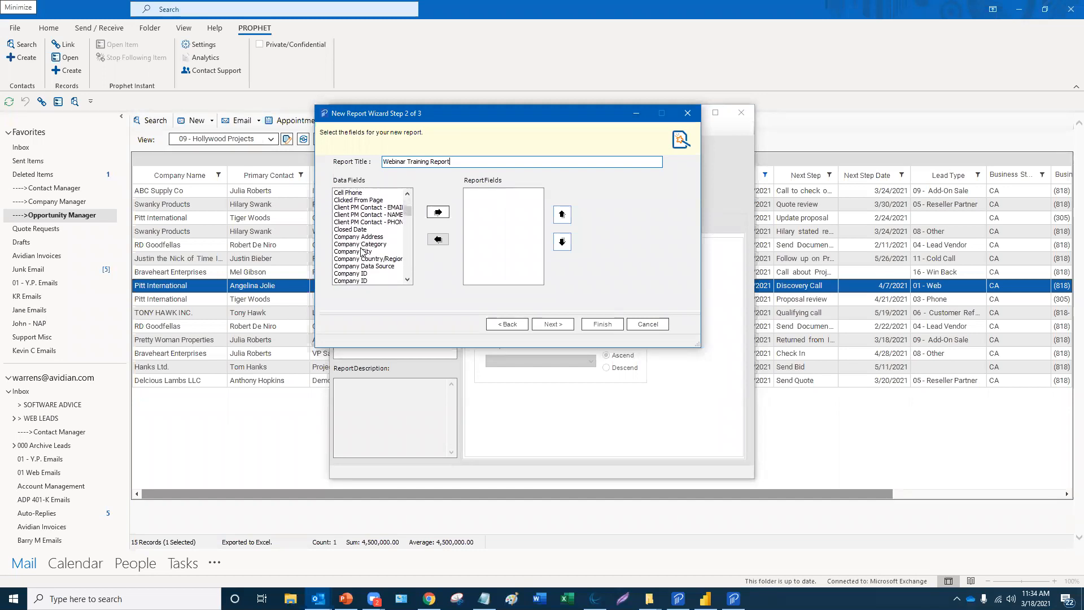
pyautogui.scroll(-2, 373, 284)
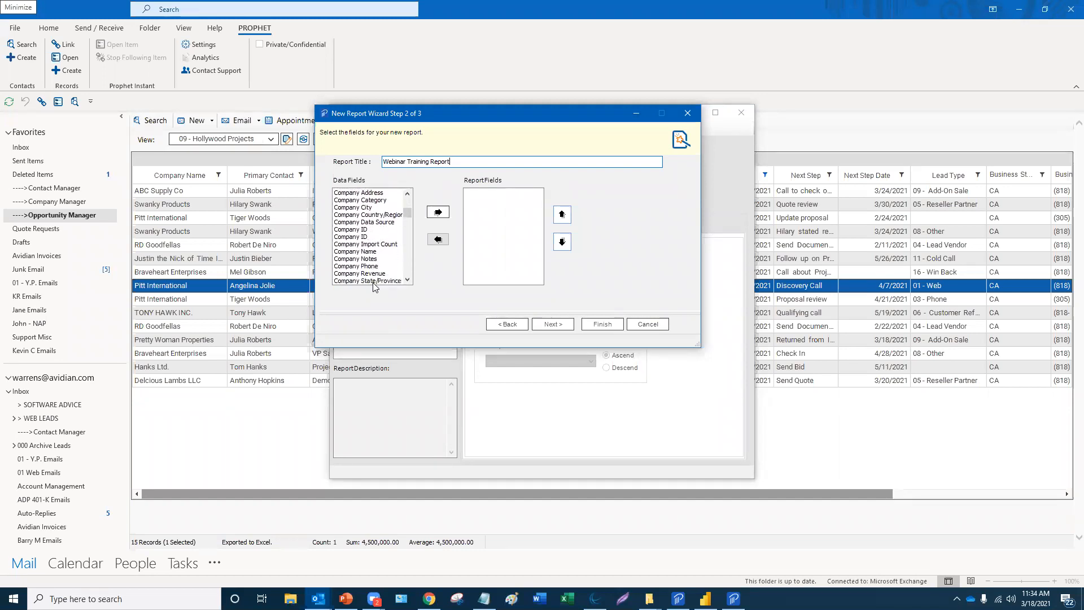
pyautogui.click(374, 252)
pyautogui.click(439, 212)
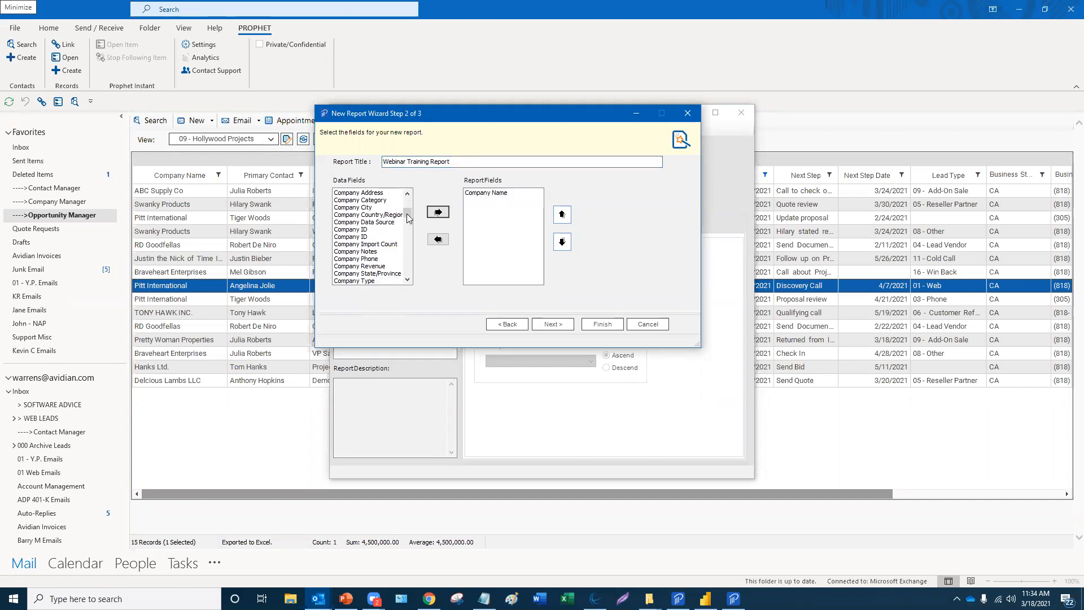
# - Find Est Close Date among the data fields and add it to the report fields
pyautogui.click(376, 215)
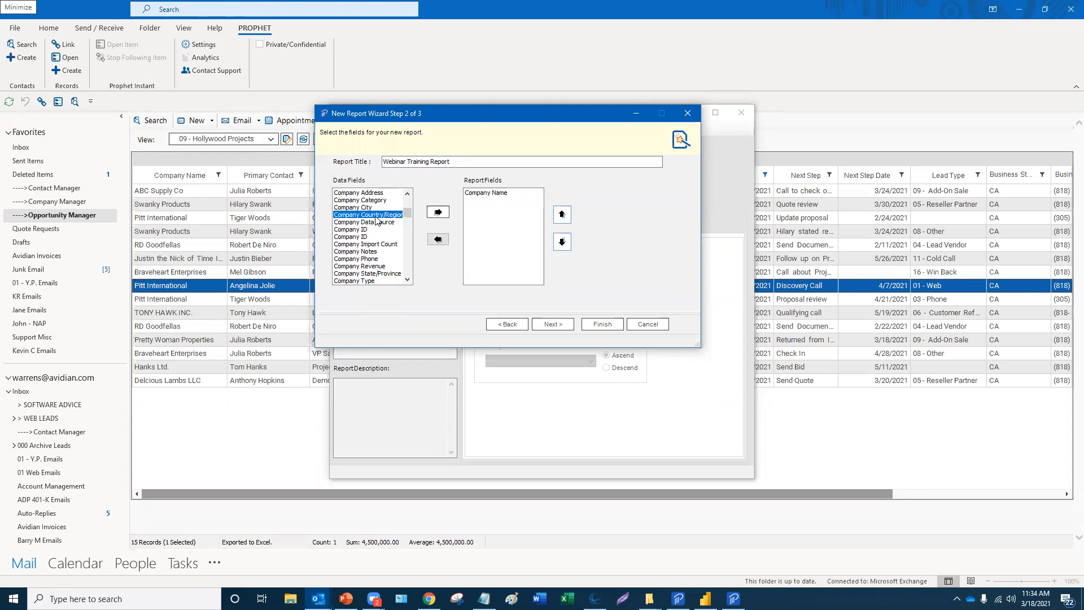
pyautogui.click(367, 266)
pyautogui.scroll(-1, 367, 266)
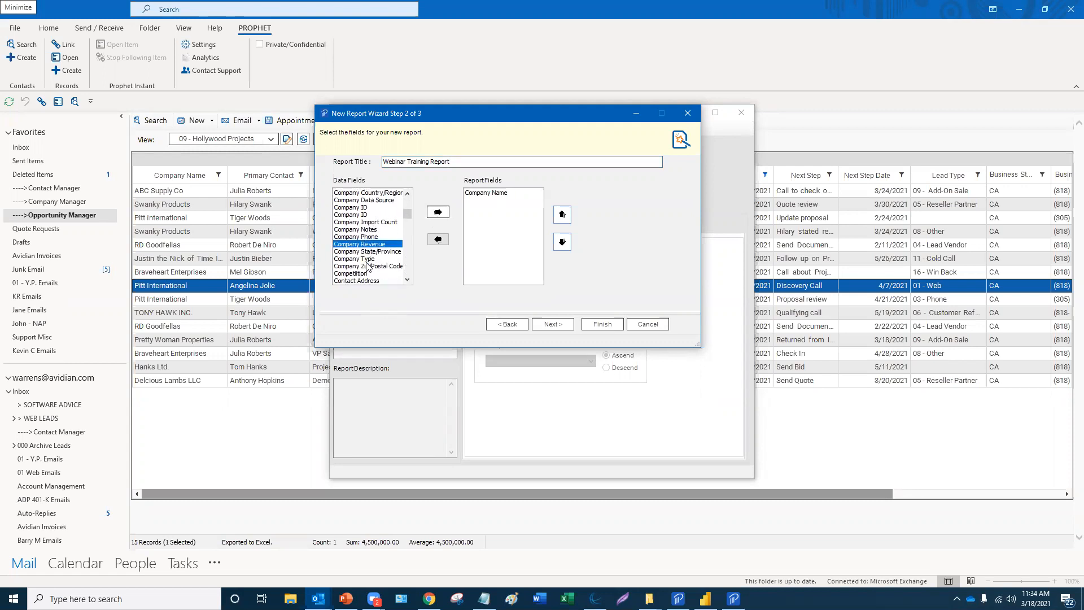
pyautogui.scroll(-8, 367, 264)
pyautogui.click(367, 260)
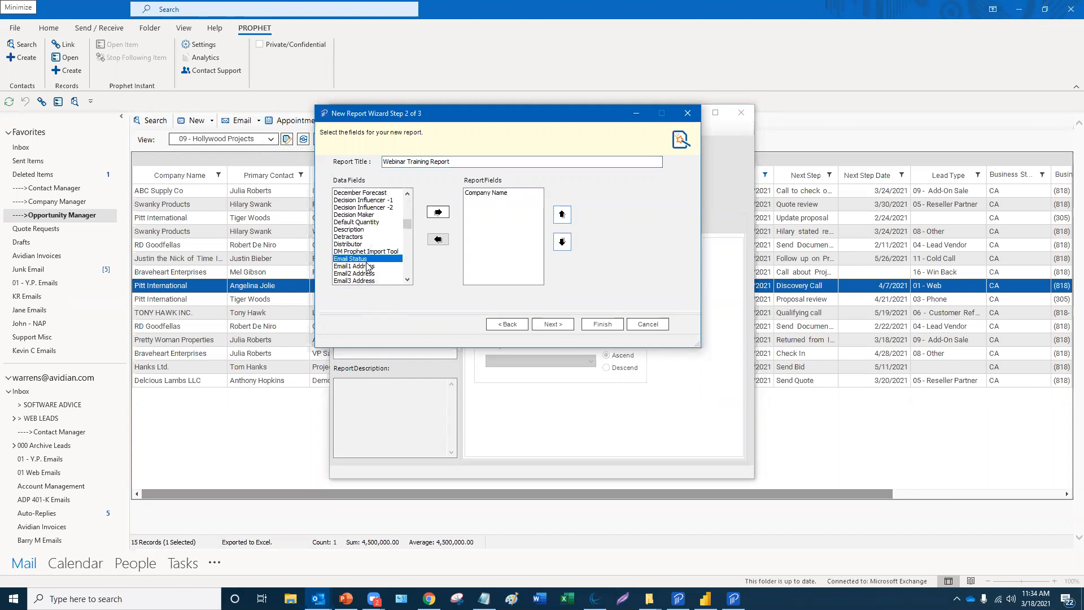
pyautogui.scroll(-1, 367, 265)
pyautogui.scroll(-1, 368, 265)
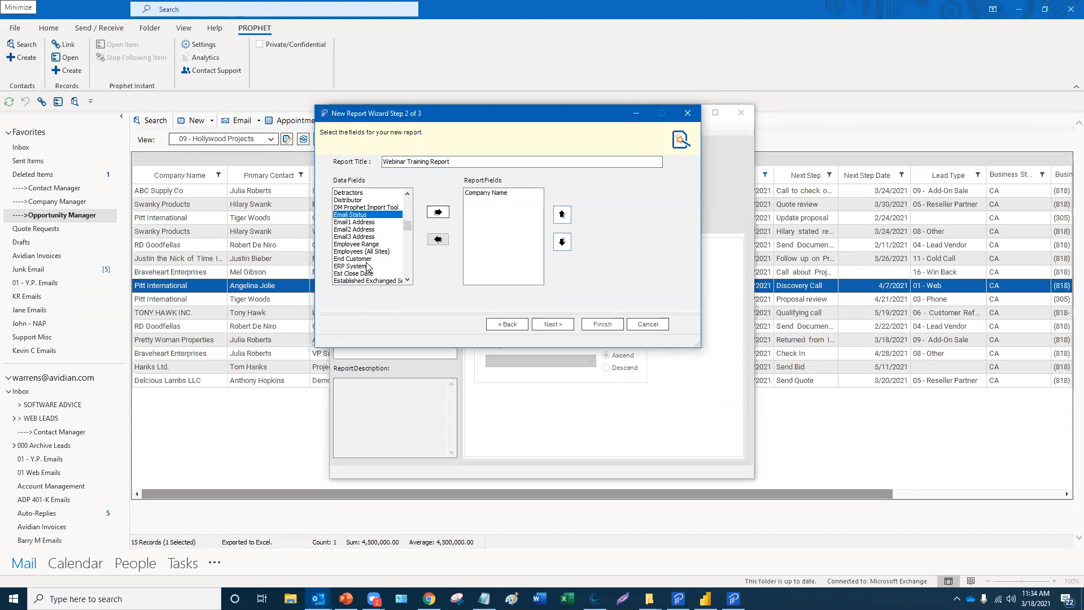
pyautogui.scroll(-2, 368, 265)
pyautogui.click(363, 230)
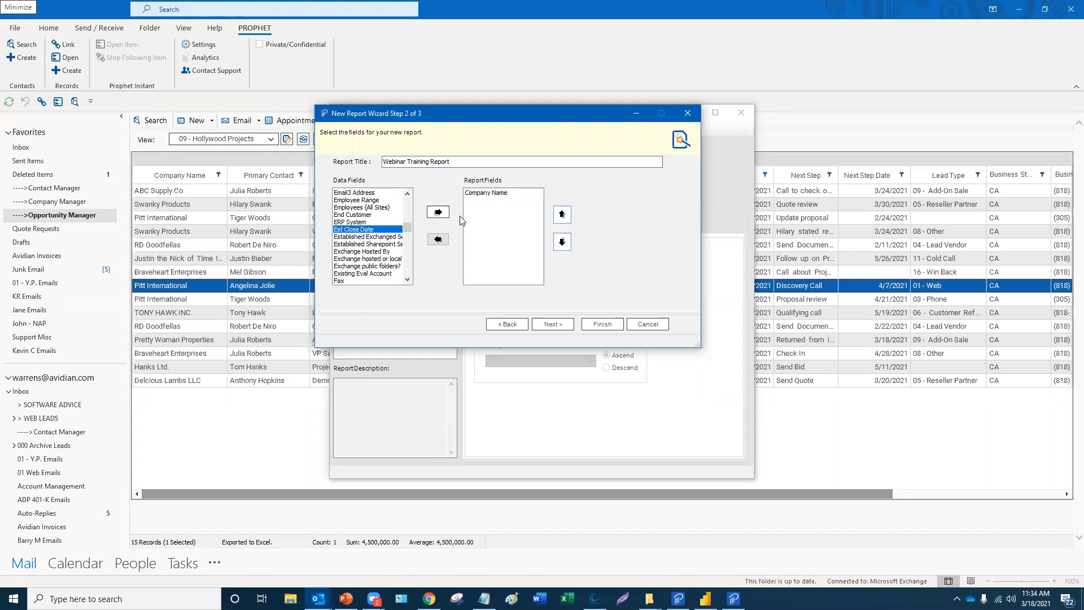
pyautogui.click(438, 212)
# - Find Revenue (TCV) among the data fields and add it to the report fields
pyautogui.click(347, 252)
pyautogui.press('r')
pyautogui.scroll(-2, 355, 264)
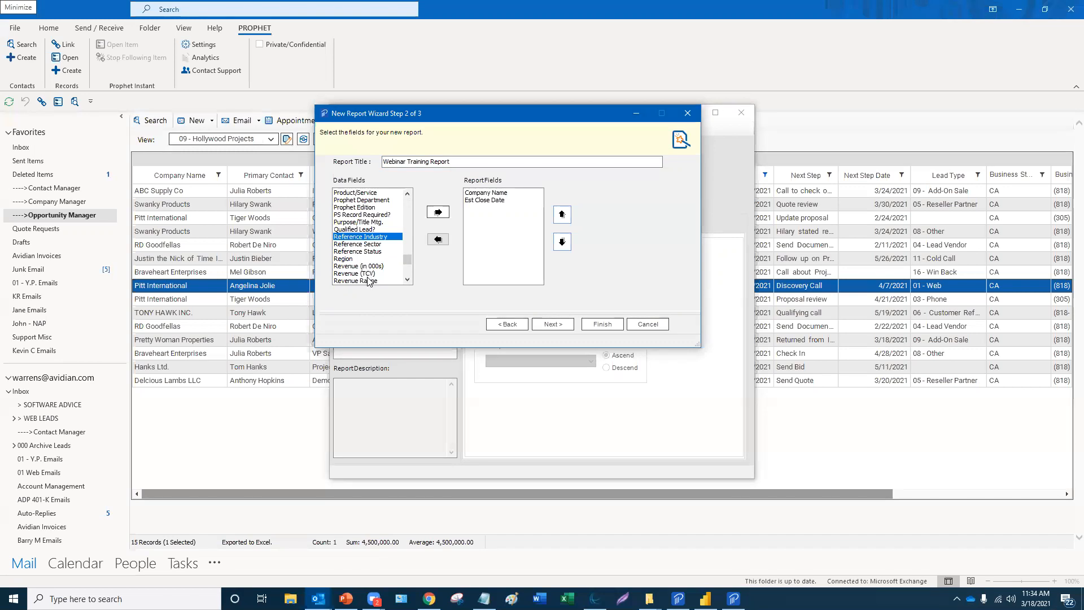
pyautogui.click(368, 280)
pyautogui.click(369, 274)
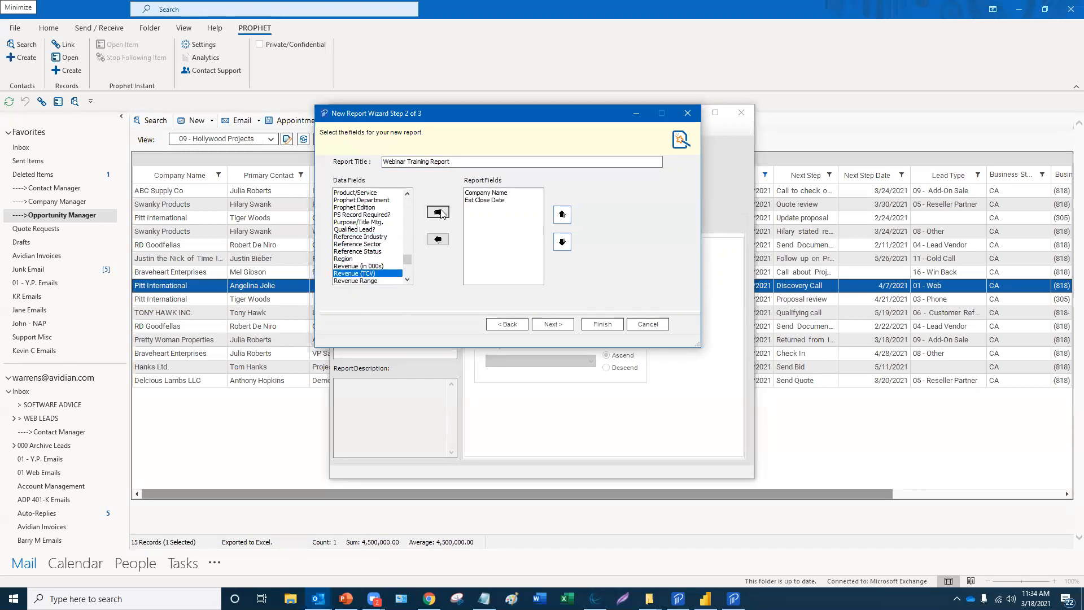
pyautogui.click(439, 212)
# - Find User among the data fields and add it to the report fields
pyautogui.click(351, 245)
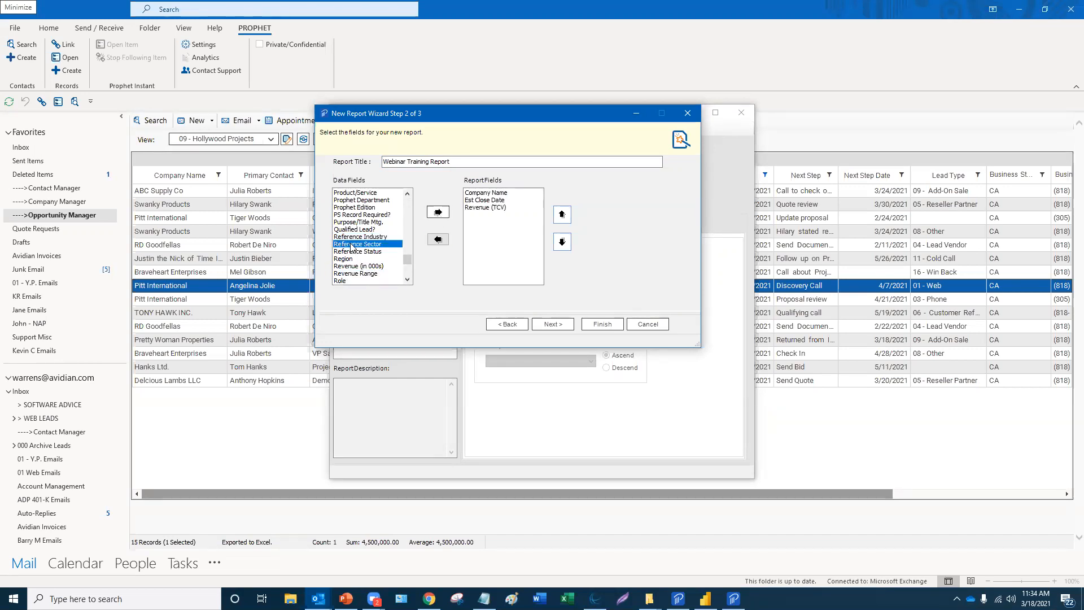
pyautogui.press('End')
pyautogui.scroll(-2, 356, 252)
pyautogui.click(356, 244)
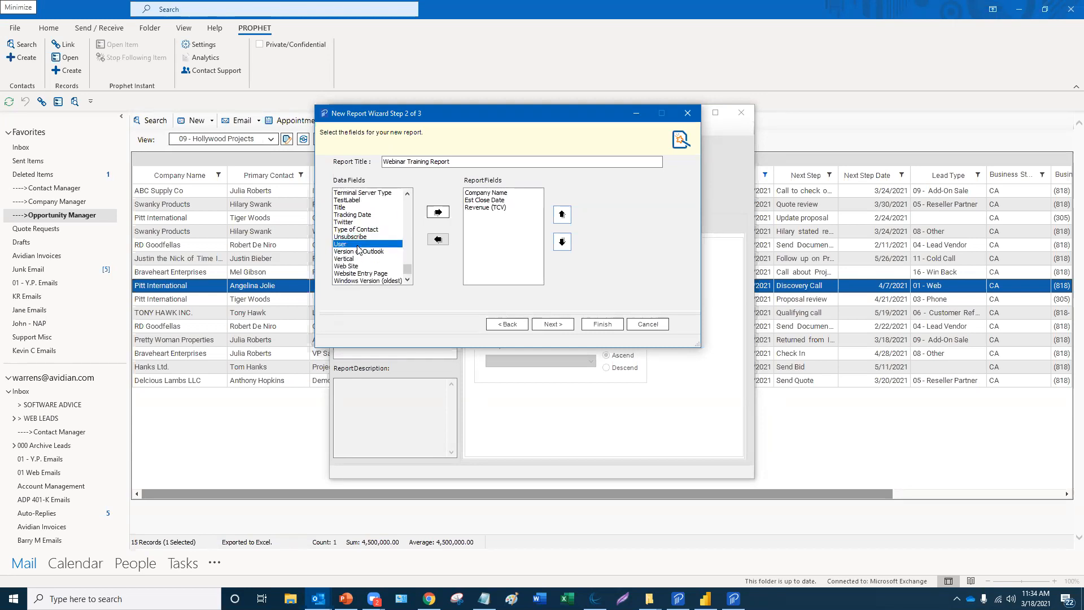
pyautogui.click(439, 214)
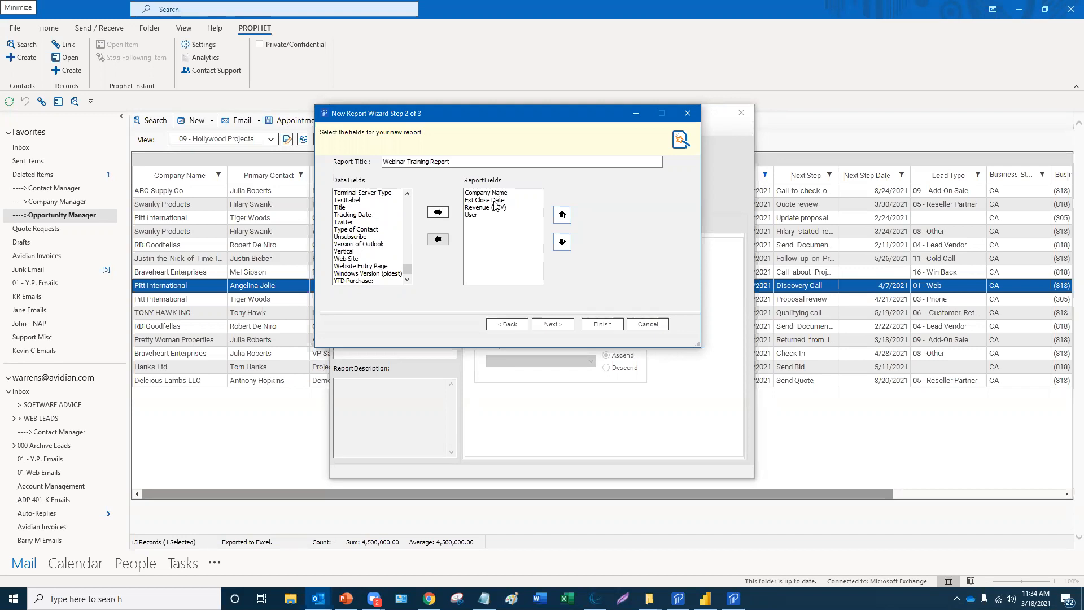
# - Add Sales Stage and Sales Status to the report fields and continue to the summary field selection
pyautogui.click(357, 244)
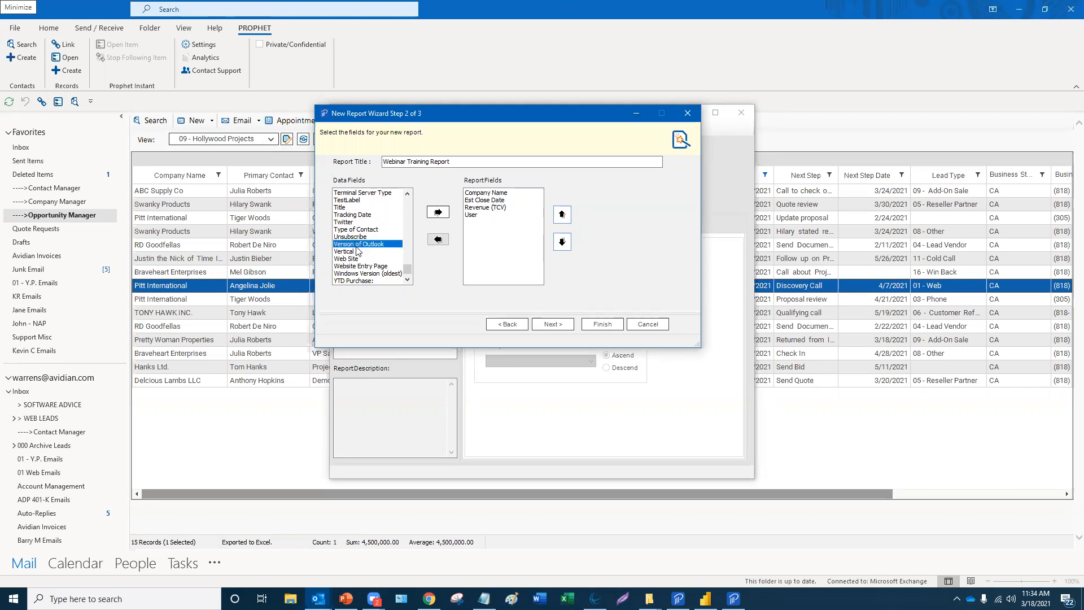
pyautogui.press('s')
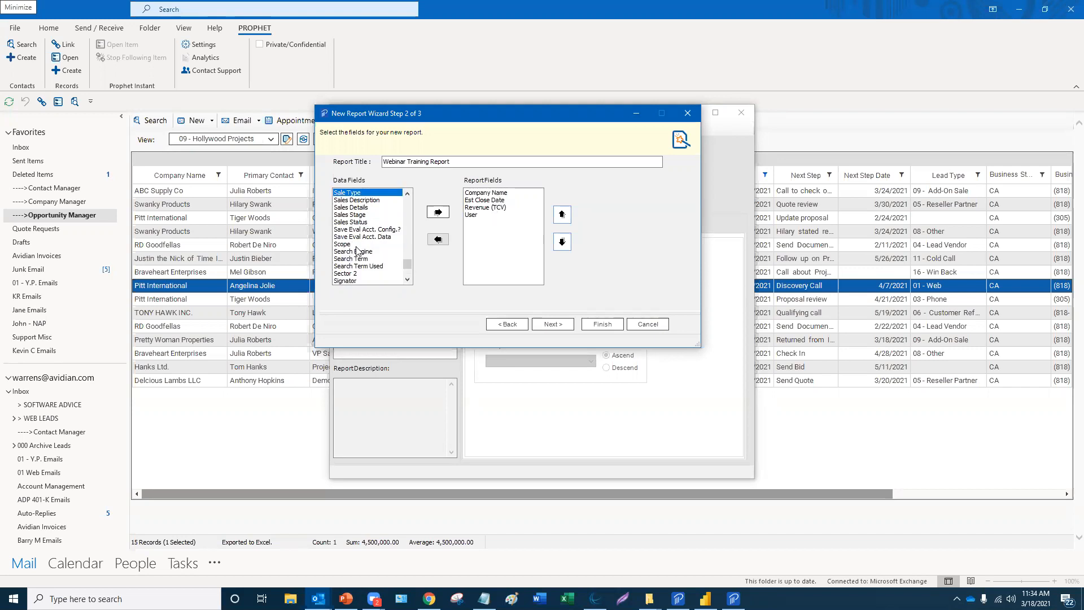
pyautogui.click(364, 214)
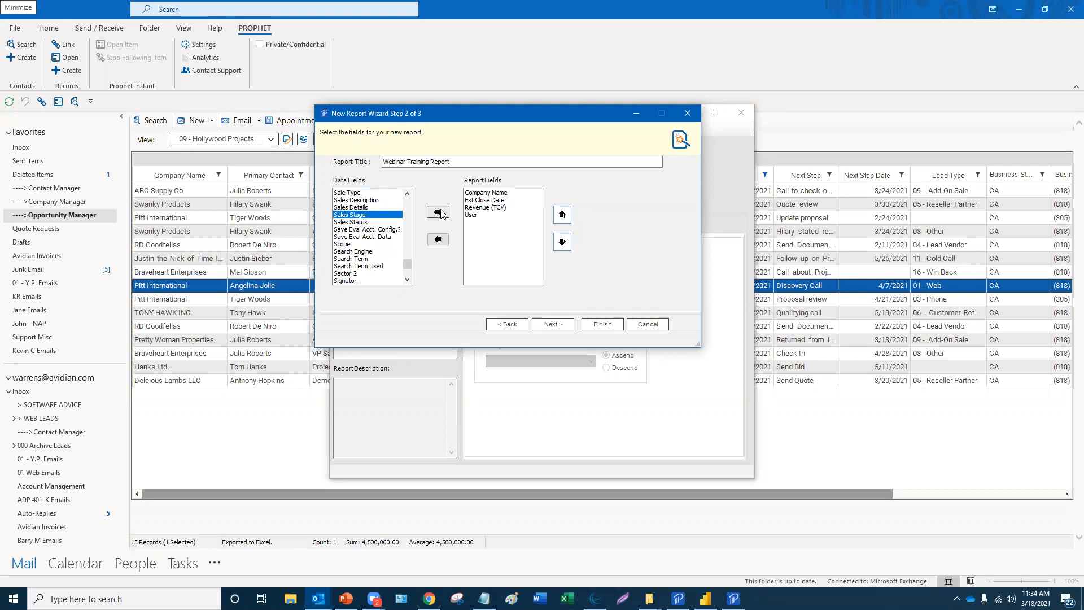
pyautogui.click(438, 212)
pyautogui.click(374, 214)
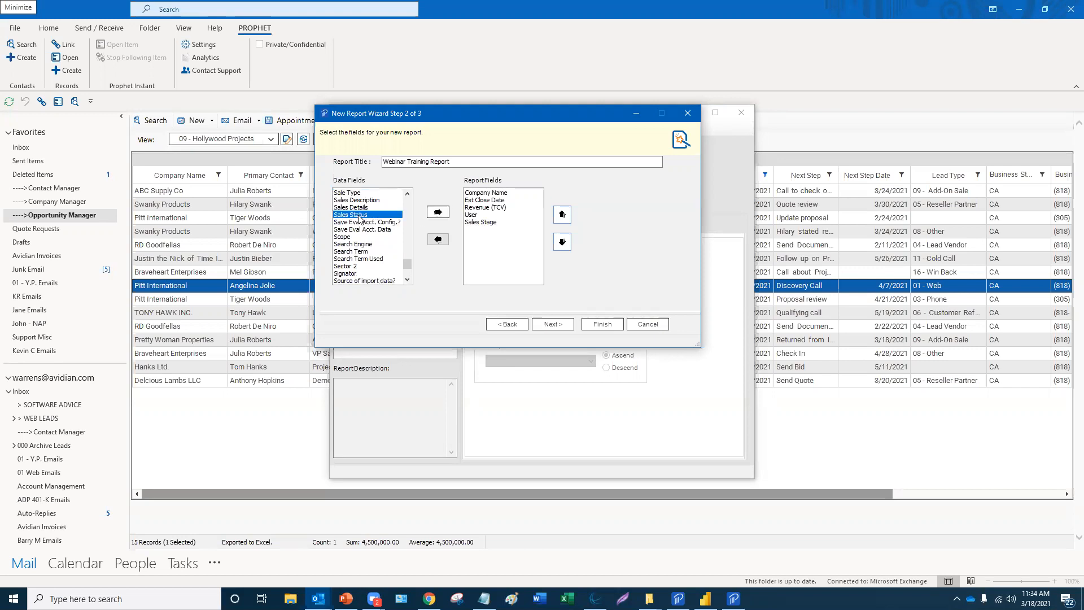
pyautogui.click(443, 215)
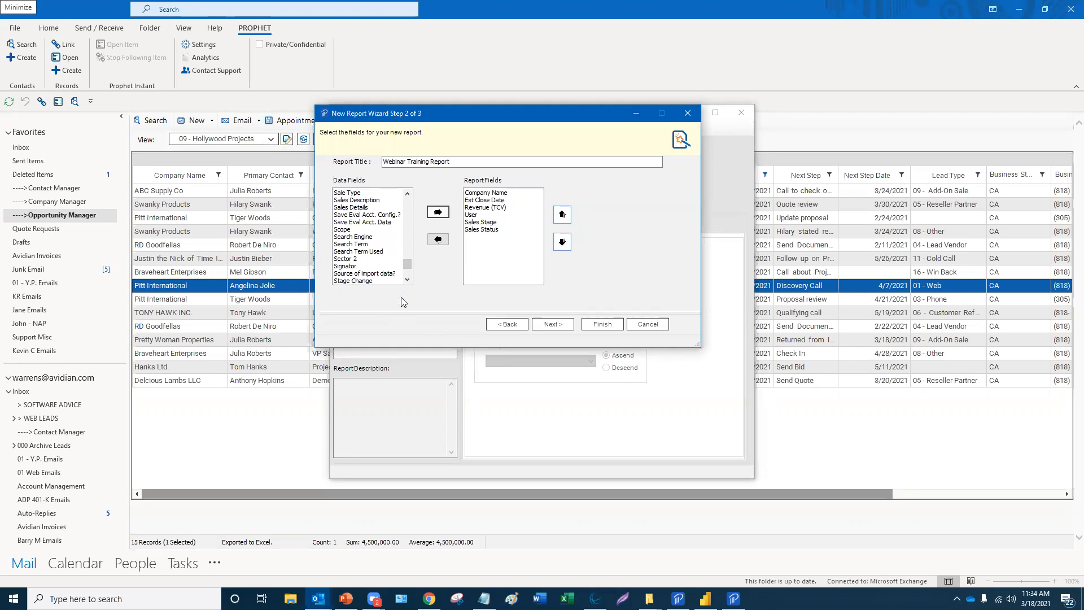
pyautogui.click(553, 327)
pyautogui.click(553, 328)
pyautogui.click(553, 328)
pyautogui.click(552, 326)
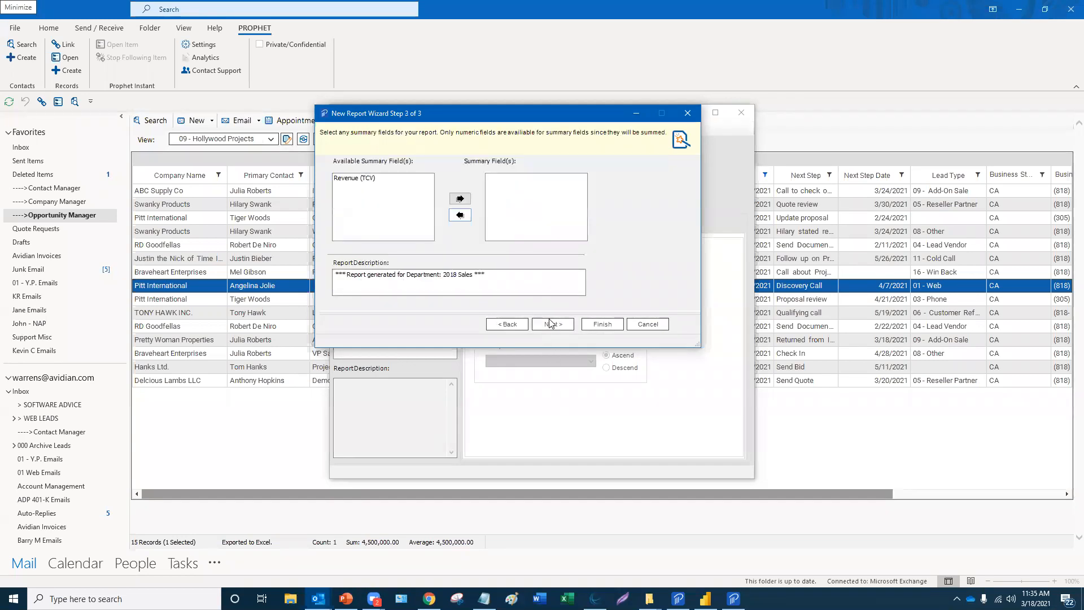
# - Add Revenue (TCV) to the summary fields and remove it again
pyautogui.click(359, 181)
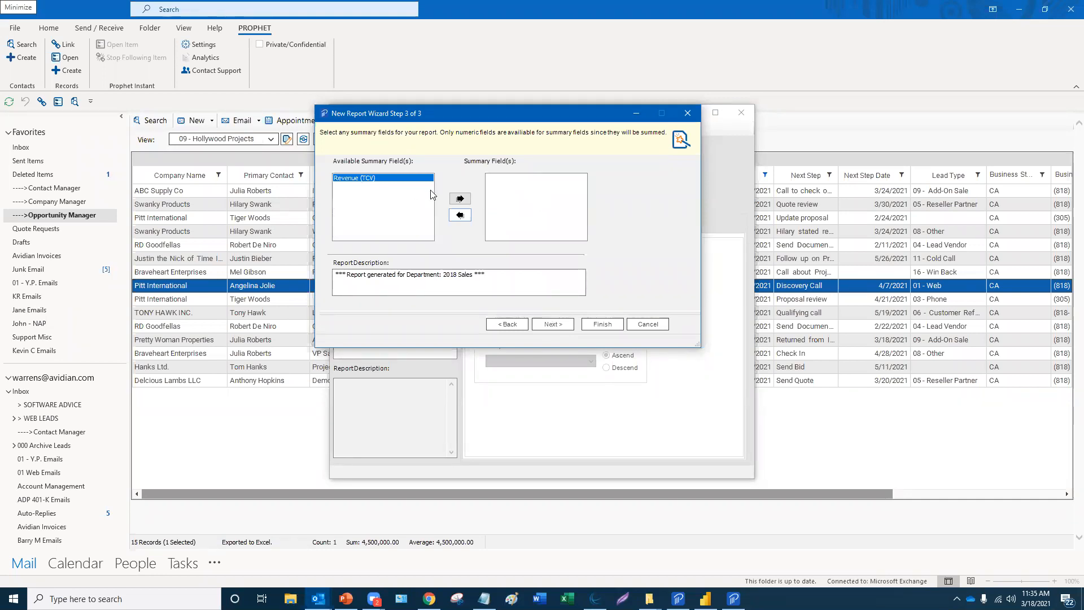
pyautogui.click(460, 198)
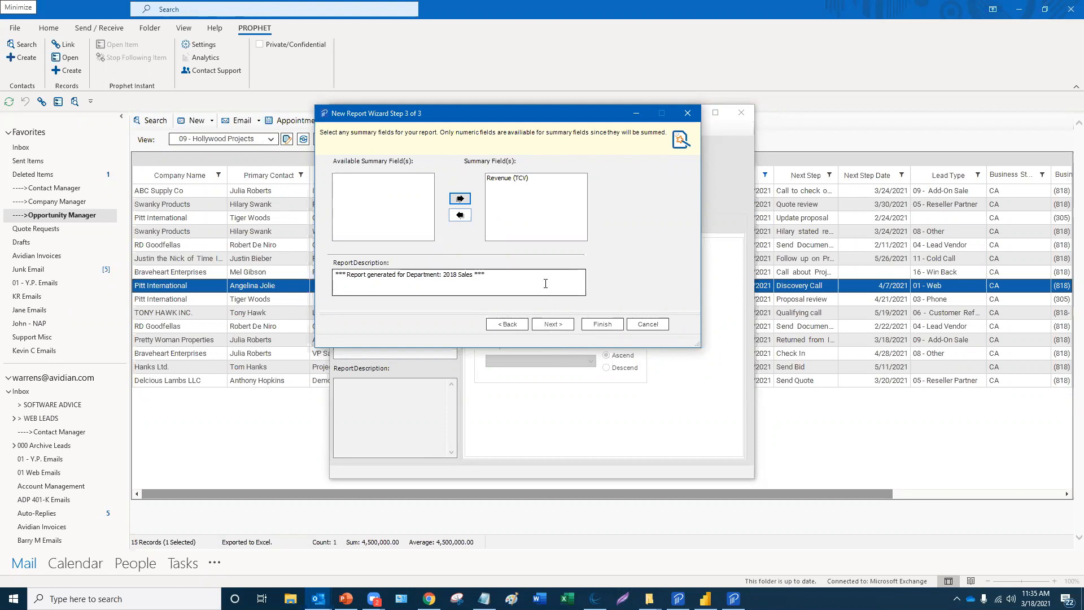
pyautogui.click(508, 179)
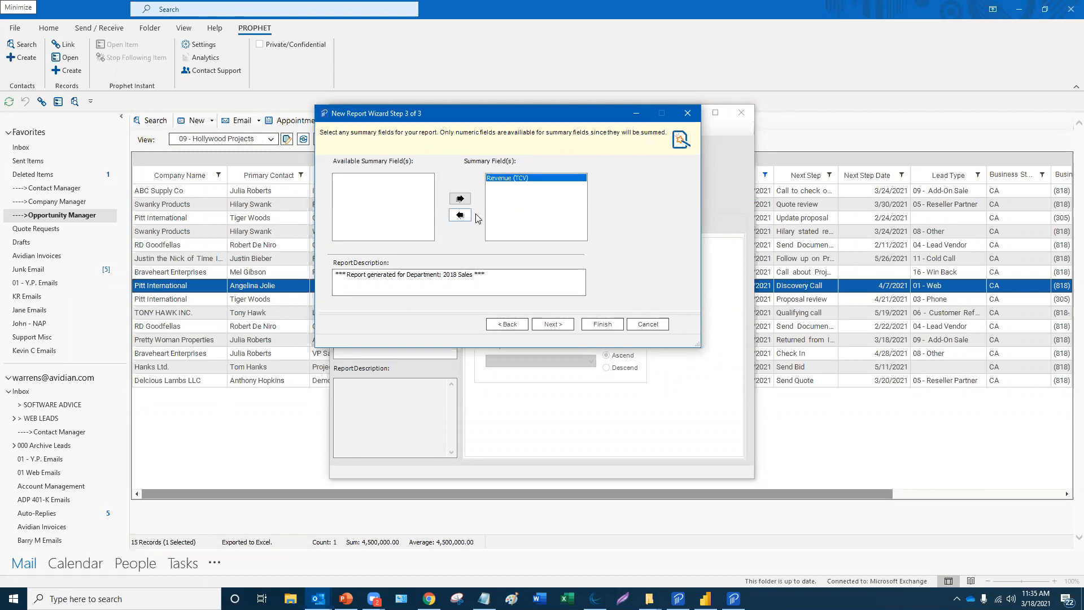
pyautogui.click(460, 215)
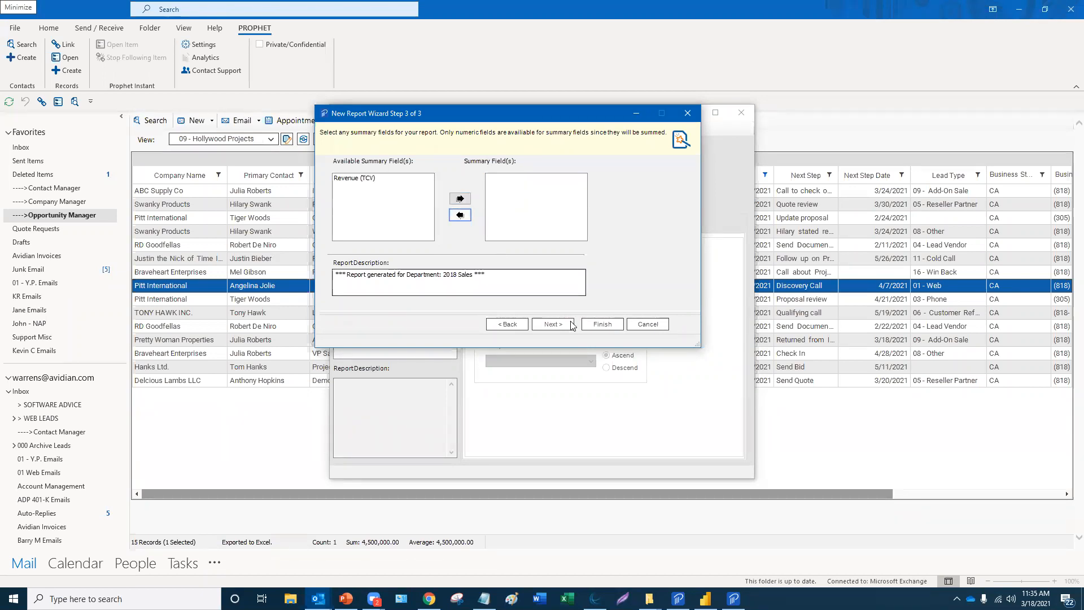
# - Finish the wizard by going to the Designer, maximize it, and examine the report title's and report header's properties
pyautogui.click(602, 325)
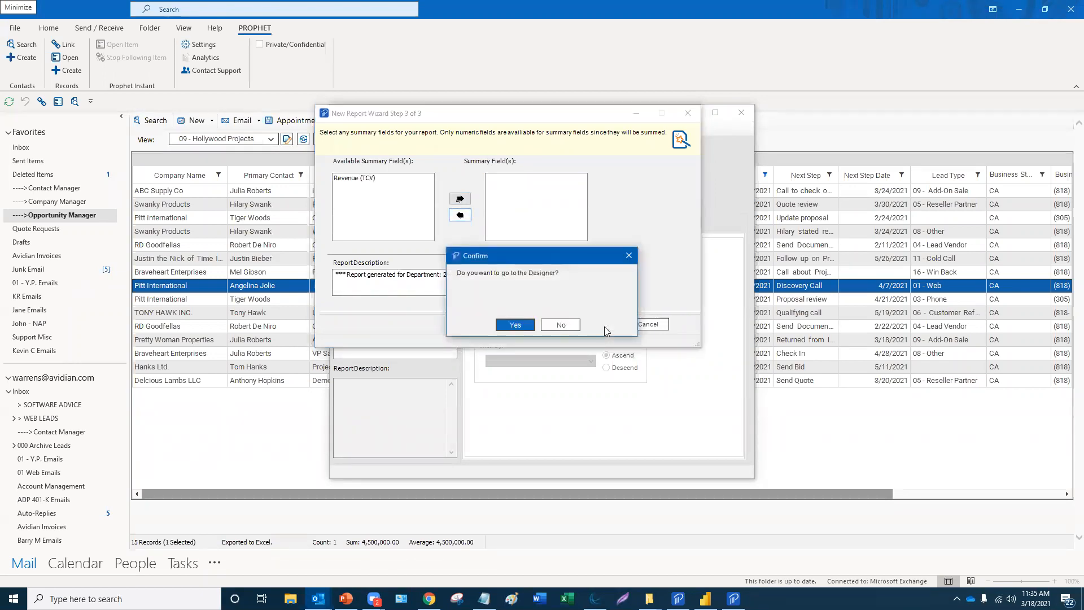
pyautogui.click(524, 326)
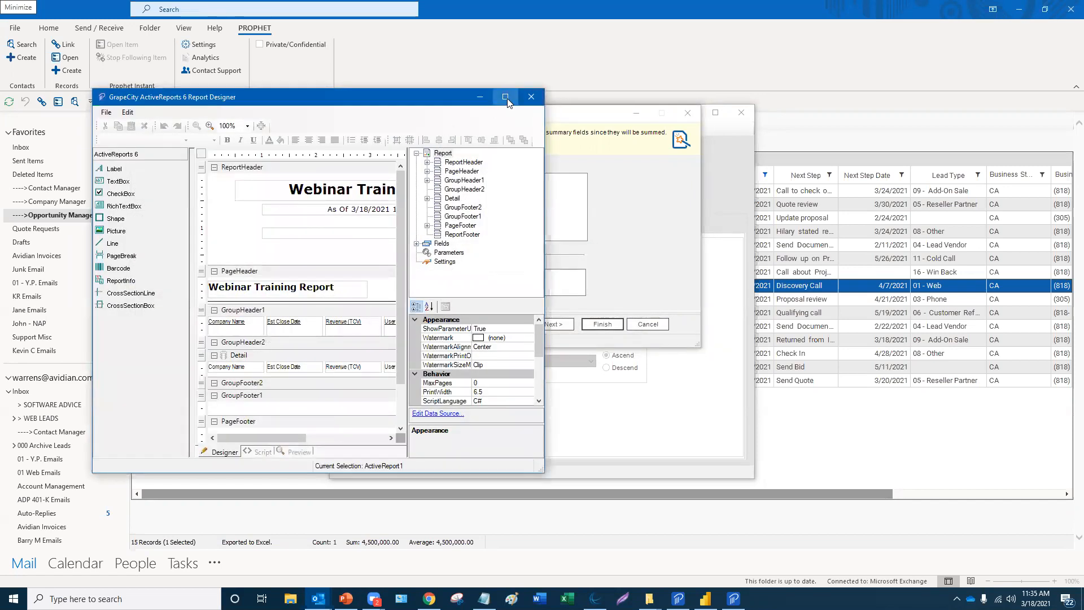
pyautogui.click(514, 102)
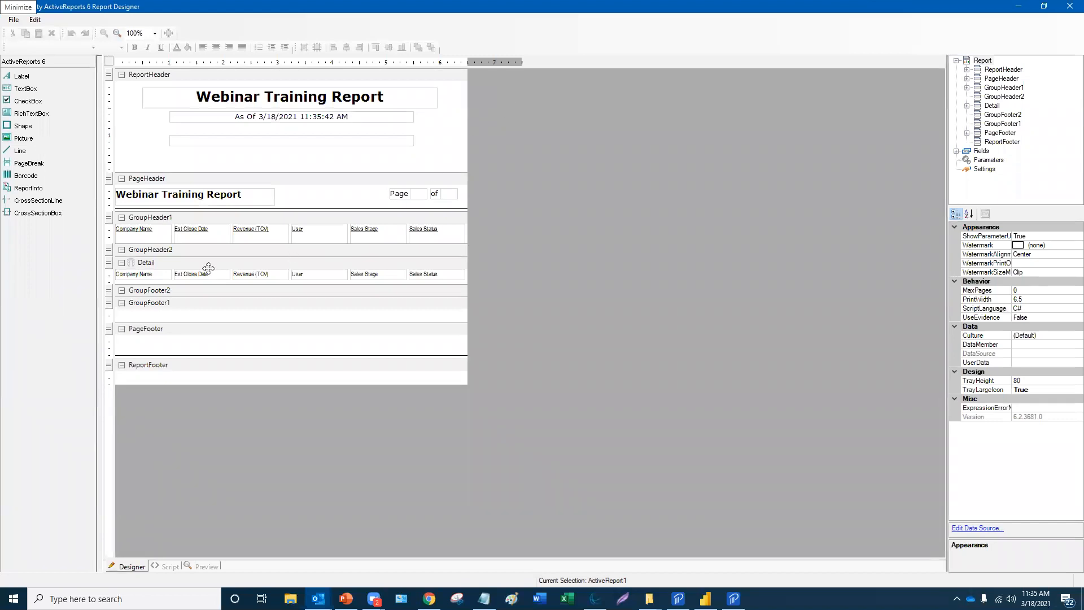
pyautogui.click(245, 100)
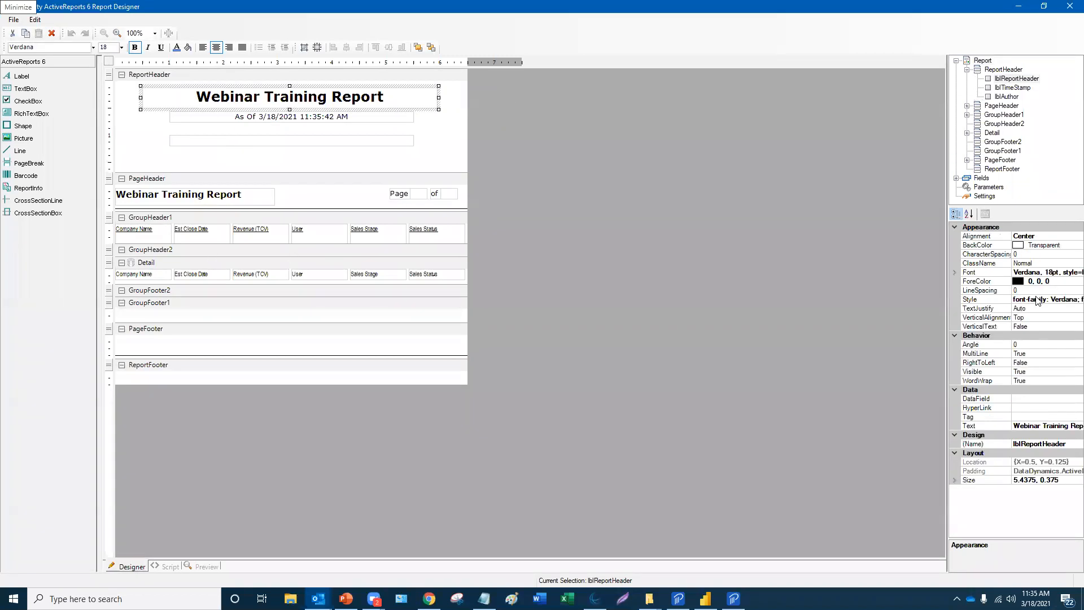
pyautogui.click(231, 167)
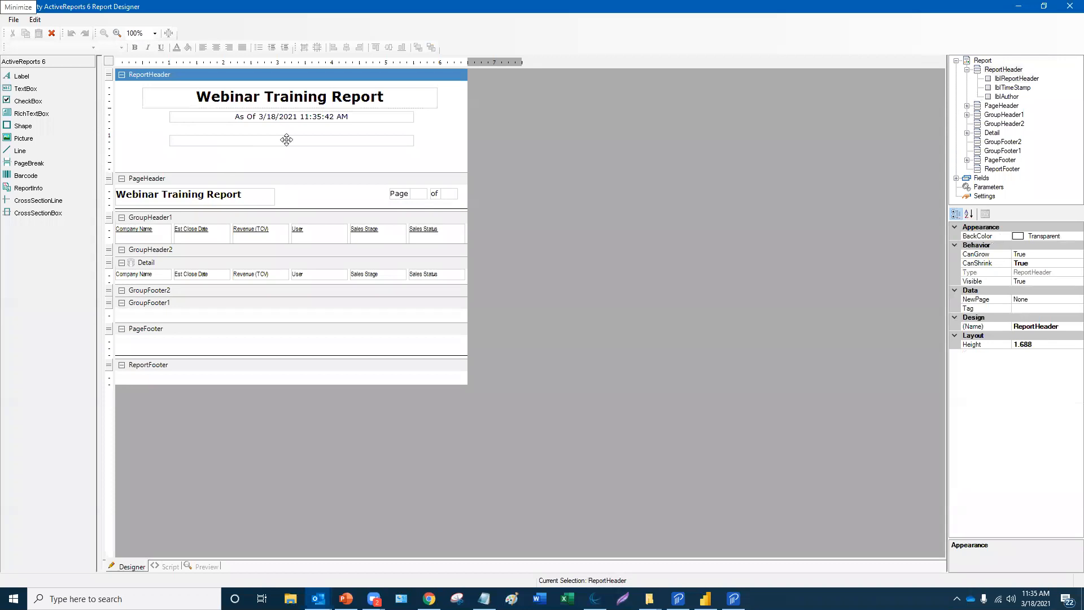
# - Leave the Designer and list the Opportunity category's reports in the Report Manager
pyautogui.click(1019, 6)
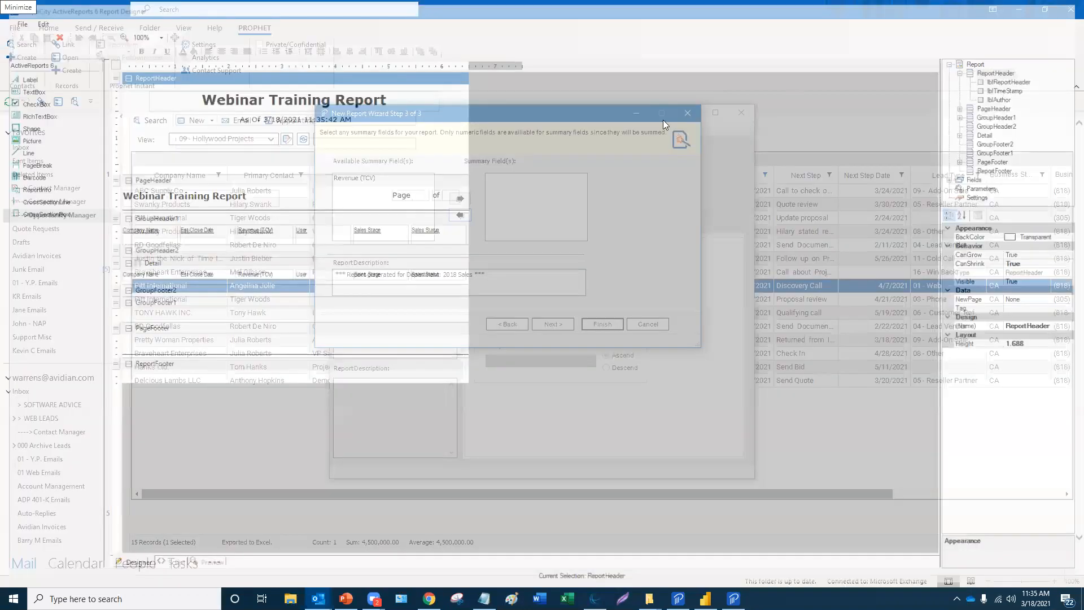
pyautogui.click(395, 157)
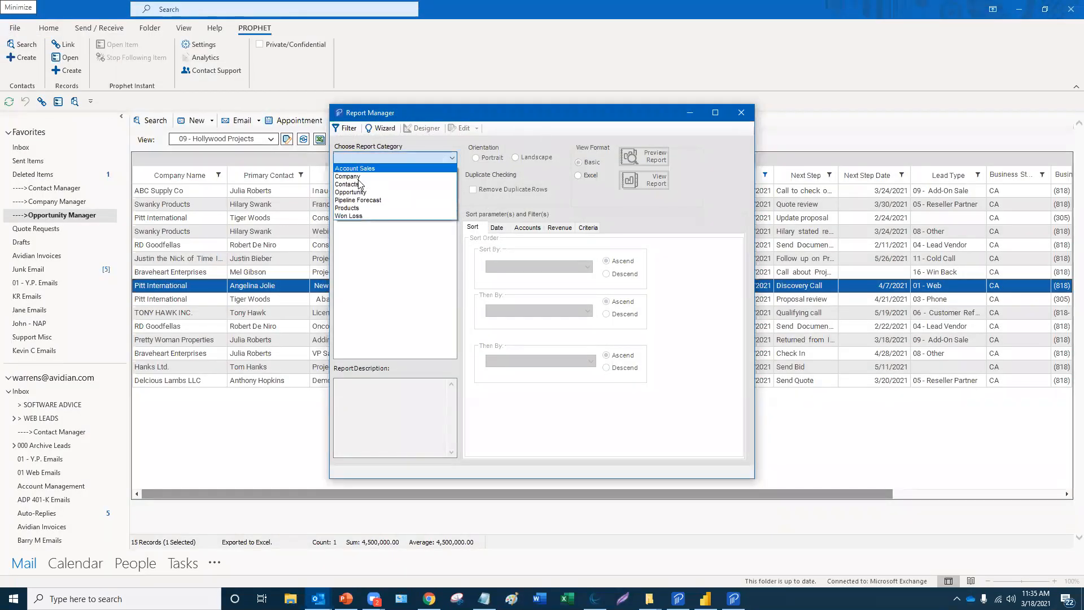
pyautogui.click(362, 196)
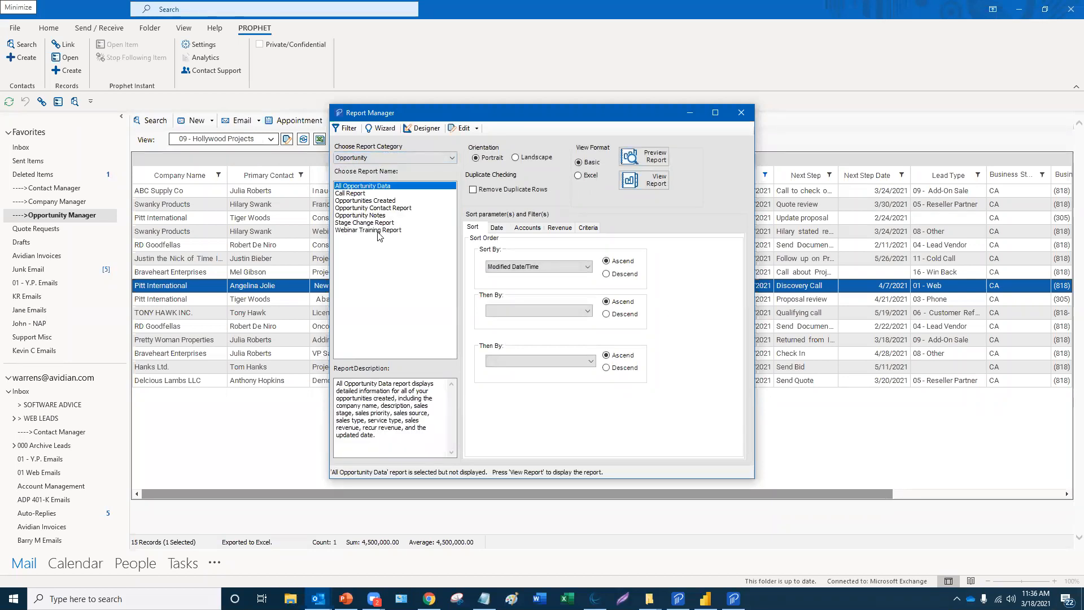
# - Select the Webinar Training Report and limit its Est Close Date period to 90 days
pyautogui.click(377, 231)
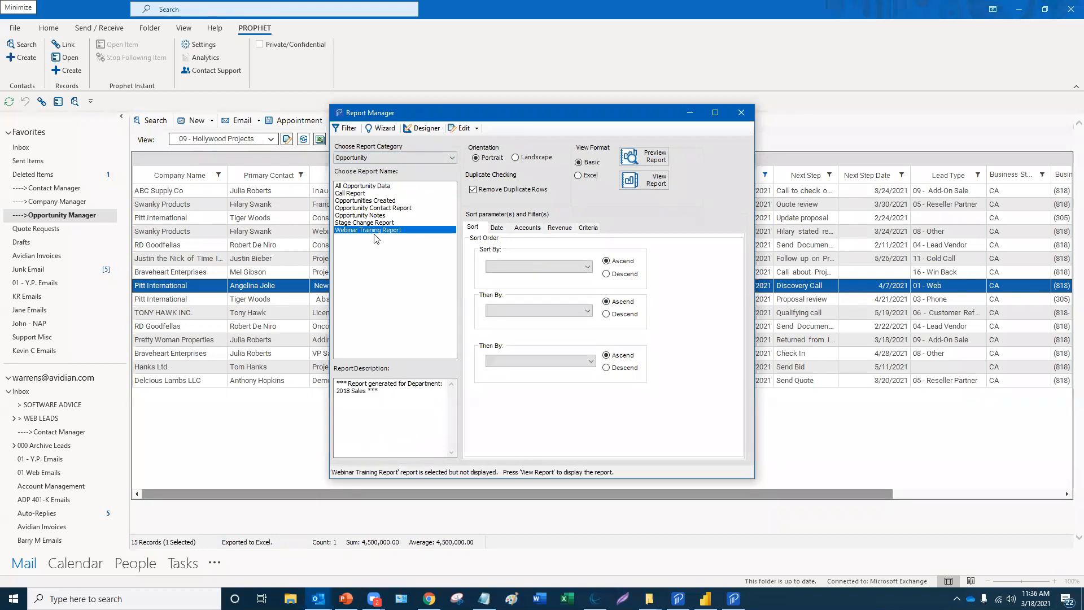
pyautogui.click(497, 231)
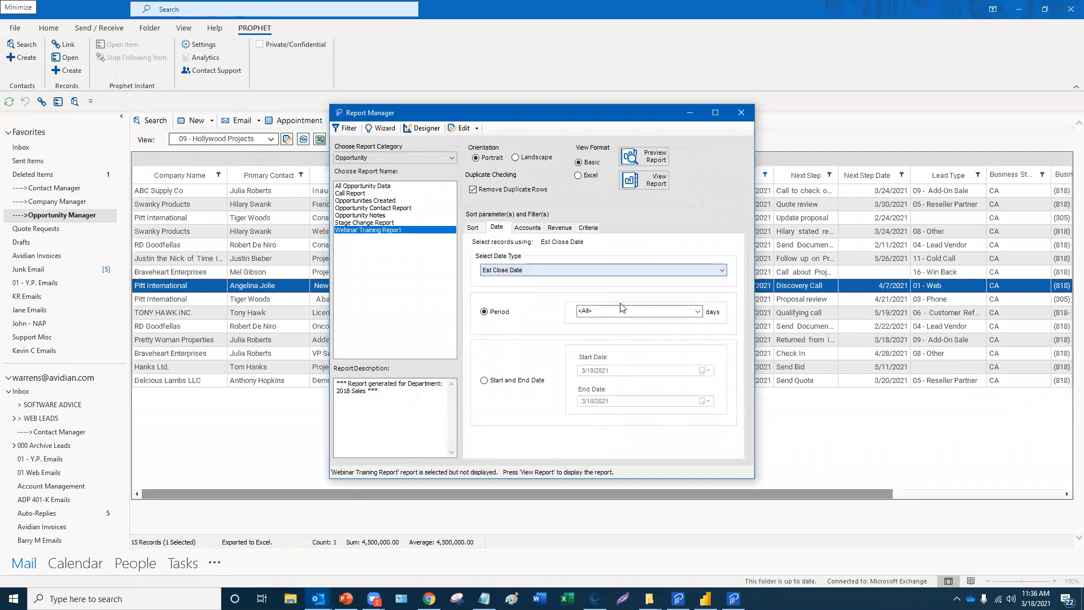
pyautogui.click(697, 311)
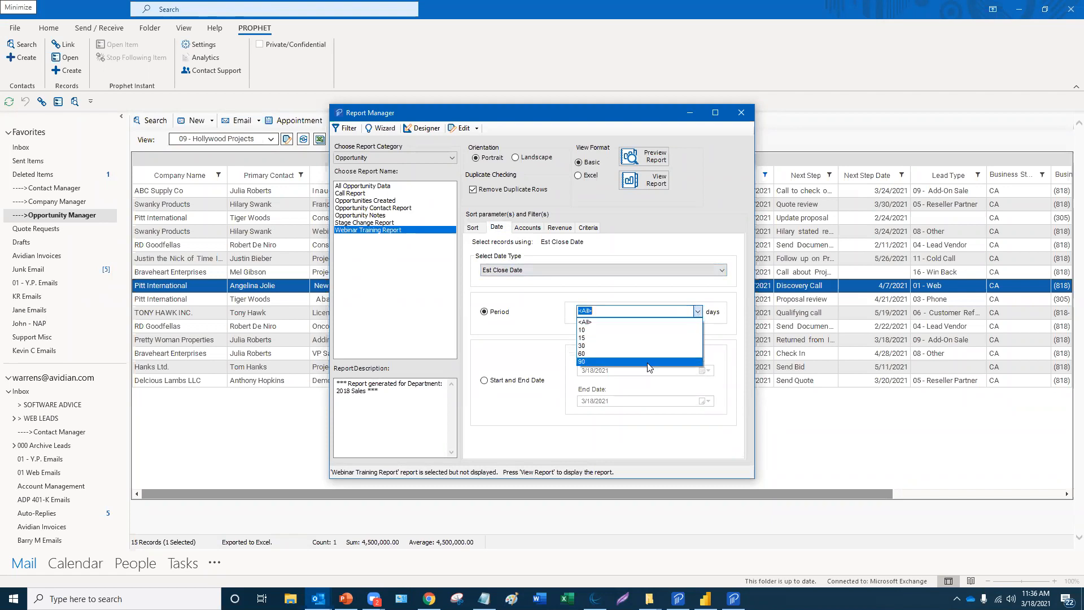
pyautogui.click(649, 362)
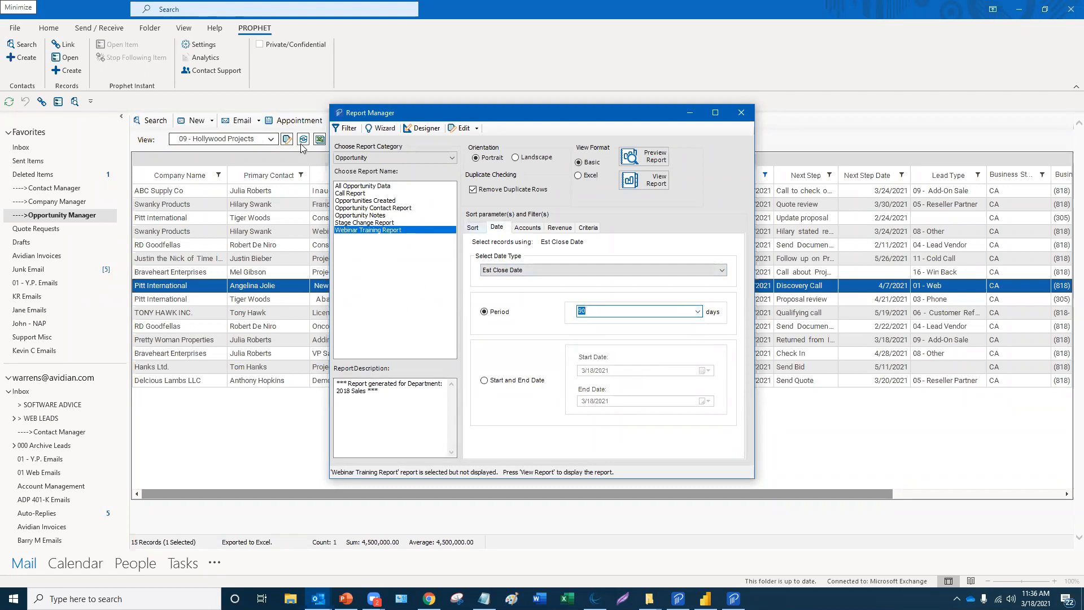
# - Check the report filter's user options, preview the Webinar Training Report maximized, and close the preview and the Report Manager
pyautogui.click(345, 128)
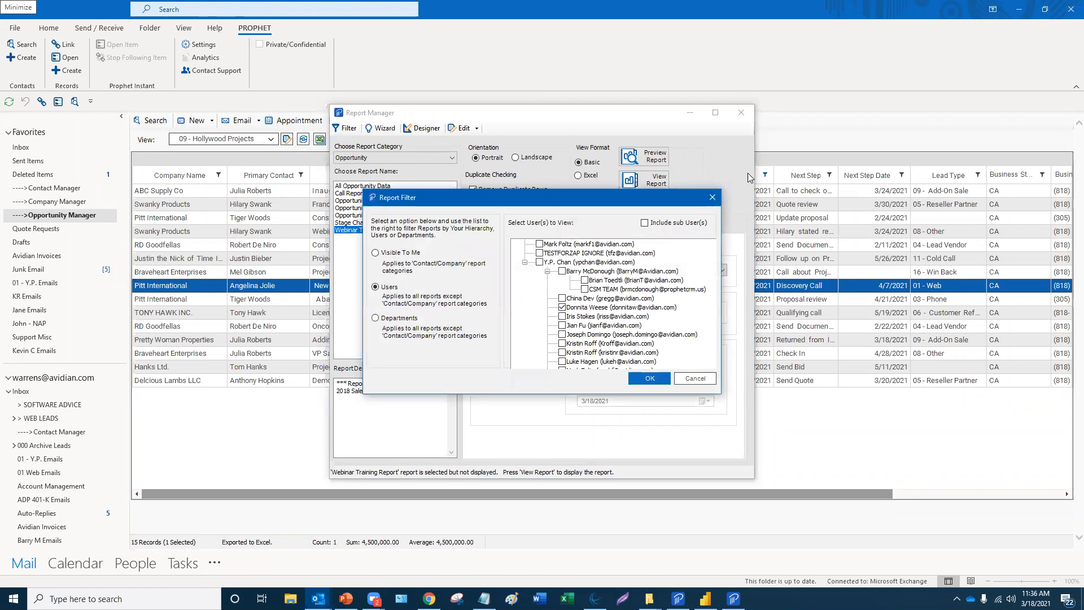
pyautogui.click(712, 198)
pyautogui.click(653, 153)
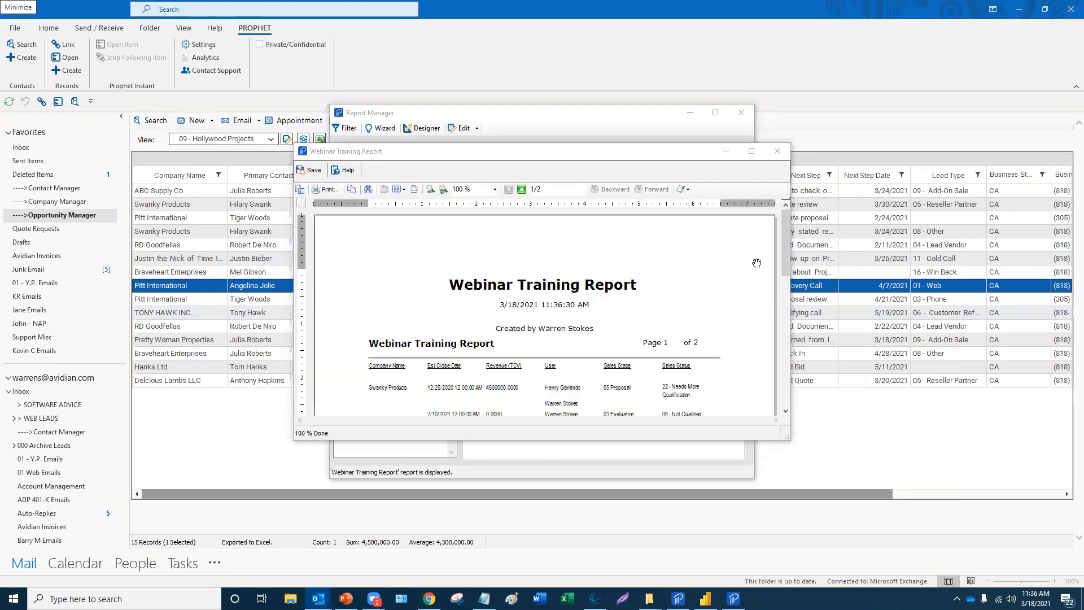
pyautogui.click(752, 152)
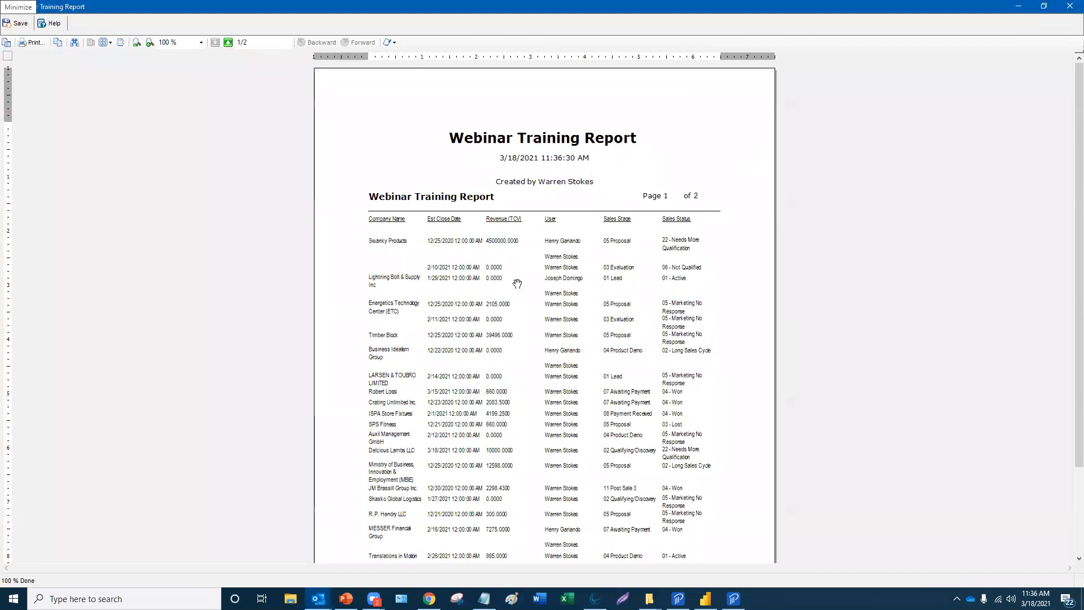
pyautogui.click(479, 339)
pyautogui.scroll(-2, 474, 339)
pyautogui.scroll(2, 472, 342)
pyautogui.click(1069, 11)
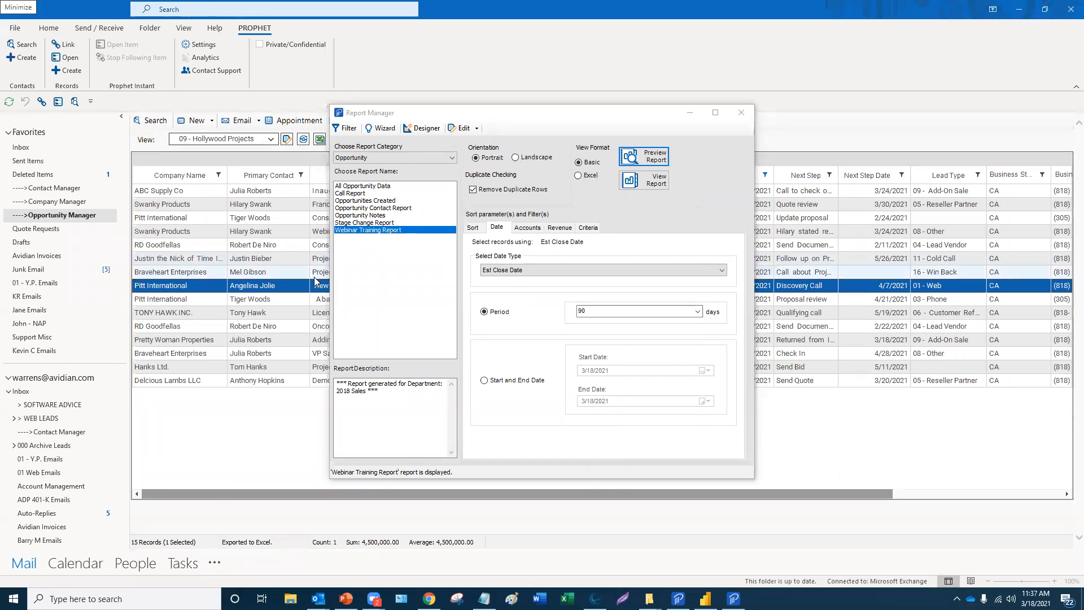
pyautogui.click(741, 117)
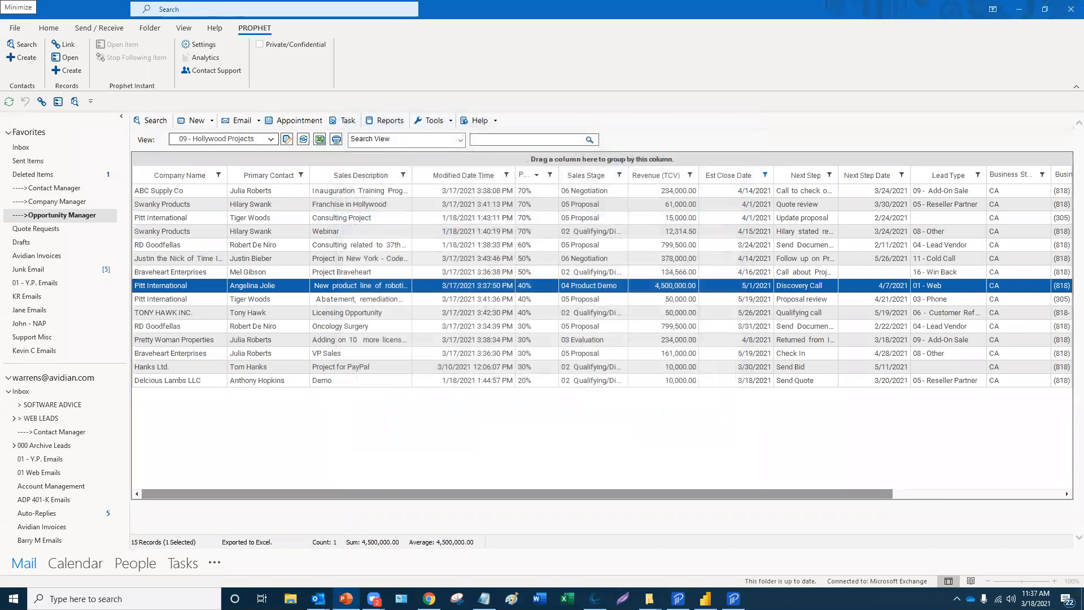
# - Reopen the Report Manager, look at the first page of the new report wizard, and close both
pyautogui.click(402, 122)
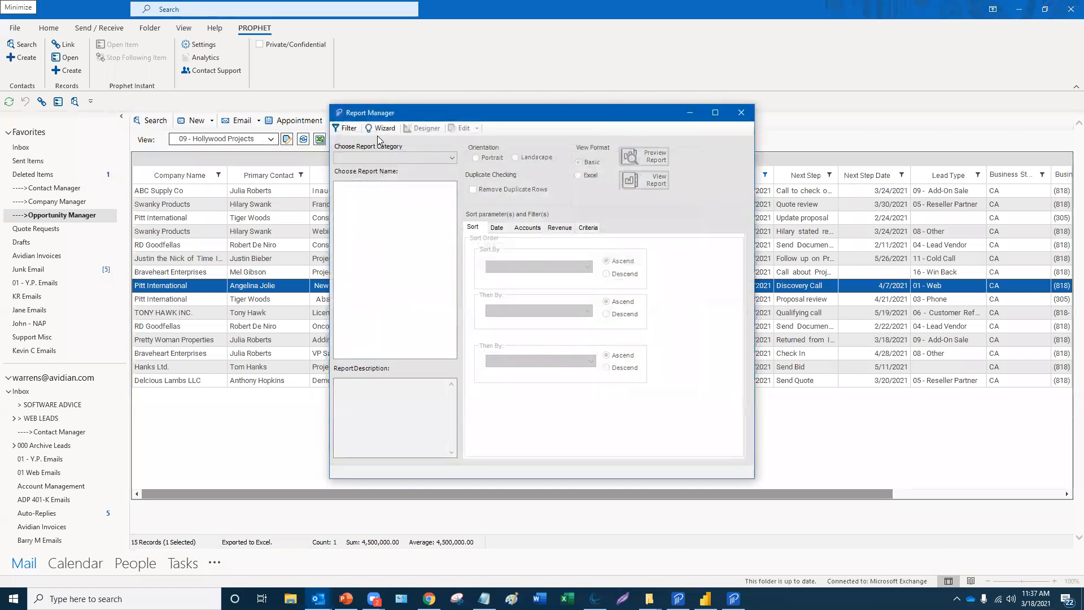
pyautogui.click(384, 129)
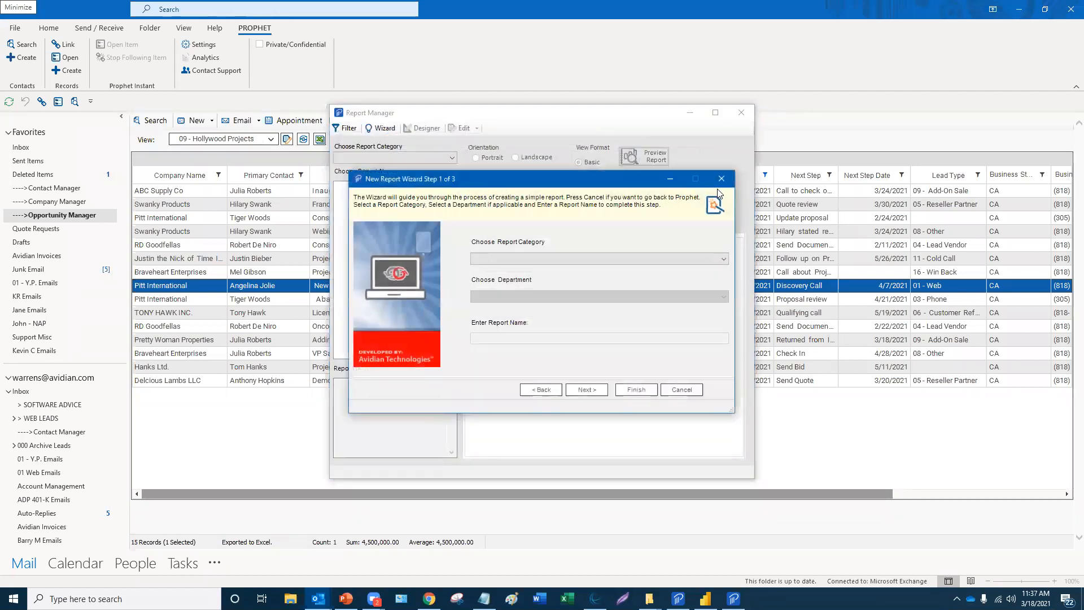
pyautogui.click(721, 180)
pyautogui.click(741, 113)
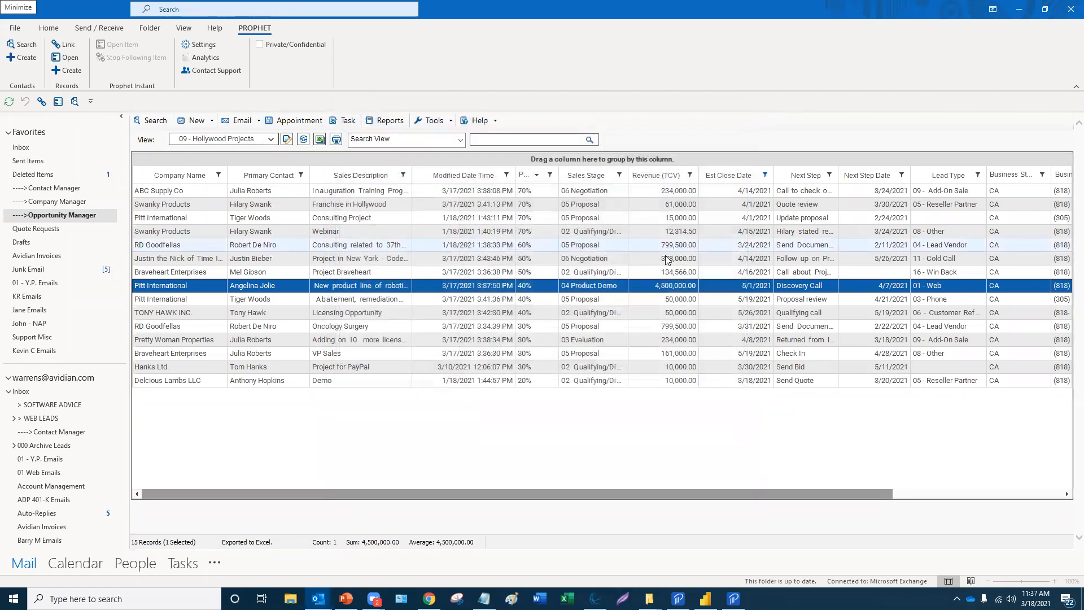
pyautogui.click(636, 244)
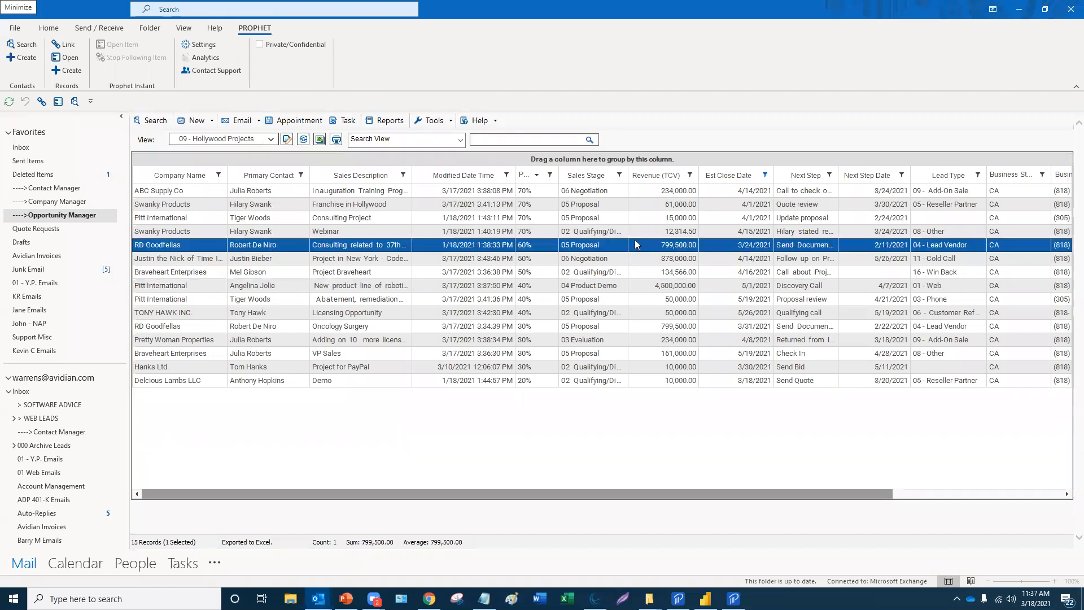
pyautogui.click(504, 298)
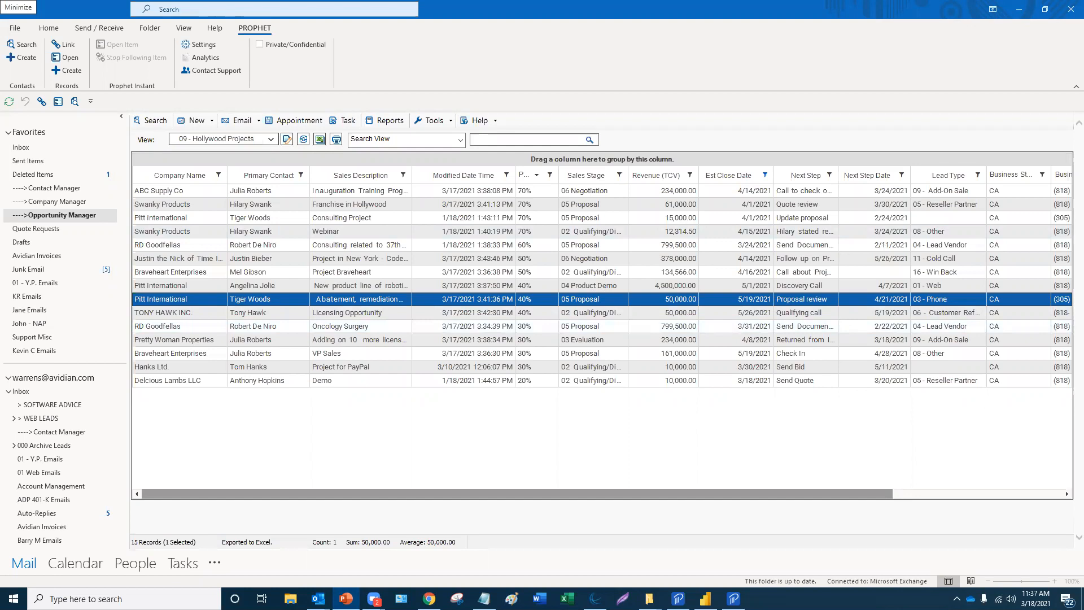
pyautogui.click(569, 272)
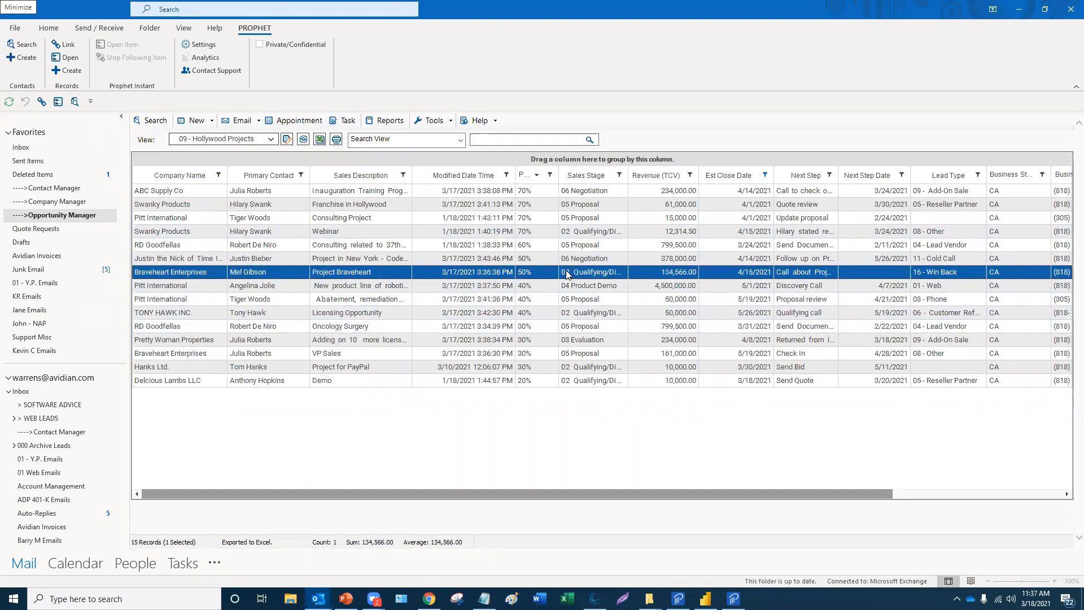
# - Open Advanced Analytics, view the Activity Report and New Accounts Report pages, and return to the Pipeline Report
pyautogui.click(218, 59)
pyautogui.click(218, 59)
pyautogui.moveTo(678, 599)
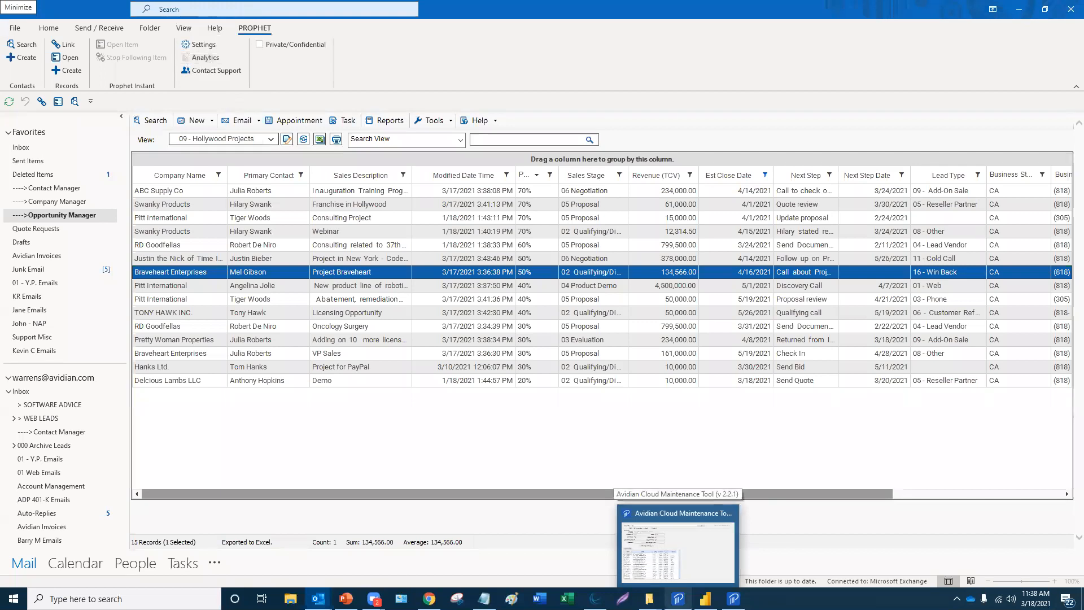
pyautogui.click(734, 599)
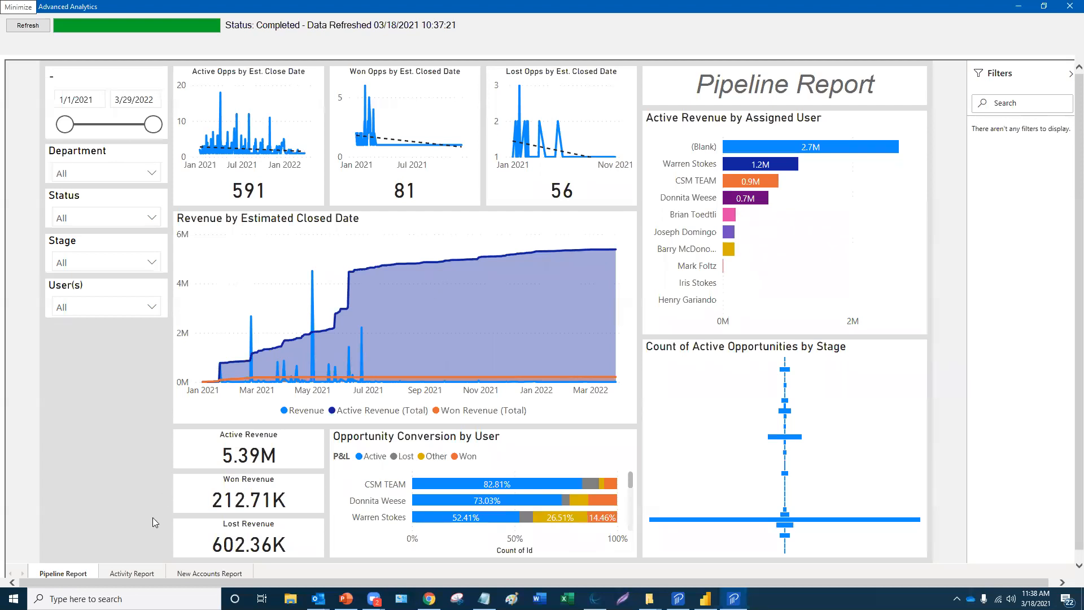
pyautogui.scroll(-1, 130, 578)
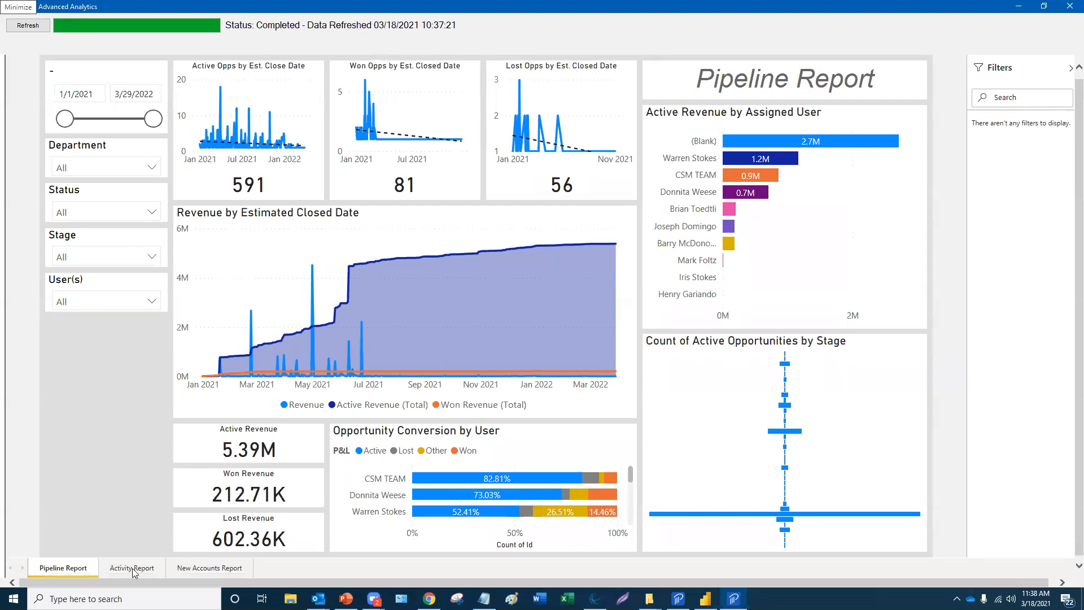
pyautogui.click(132, 569)
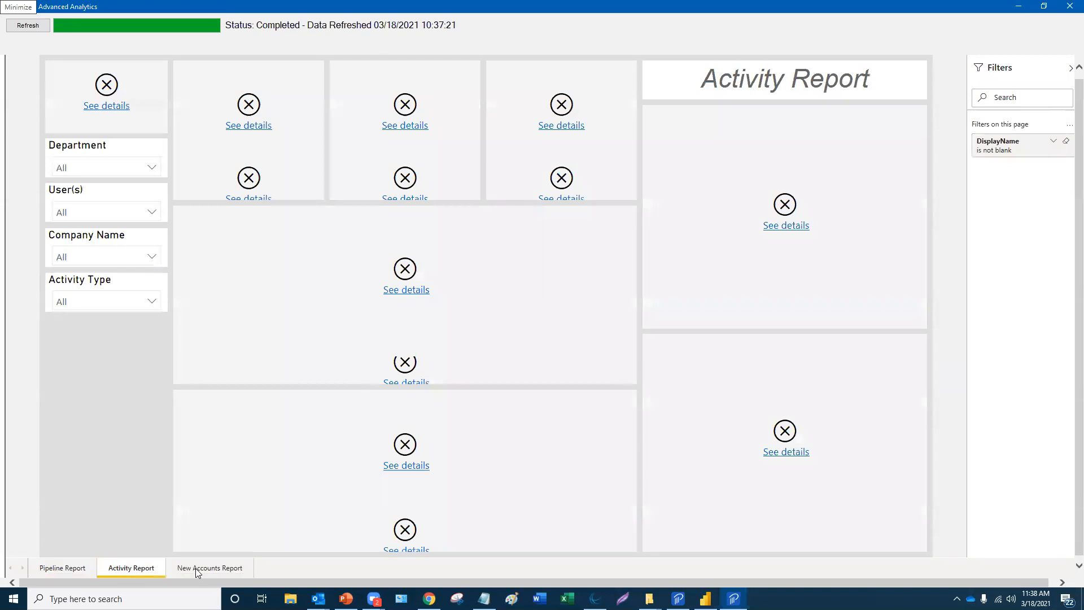
pyautogui.click(195, 568)
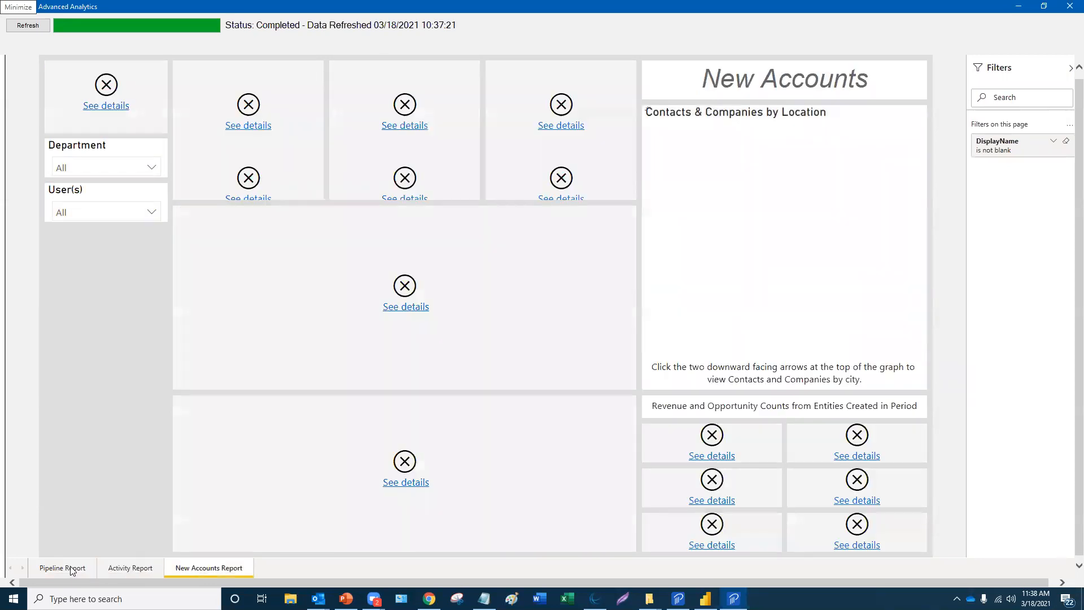
pyautogui.click(72, 569)
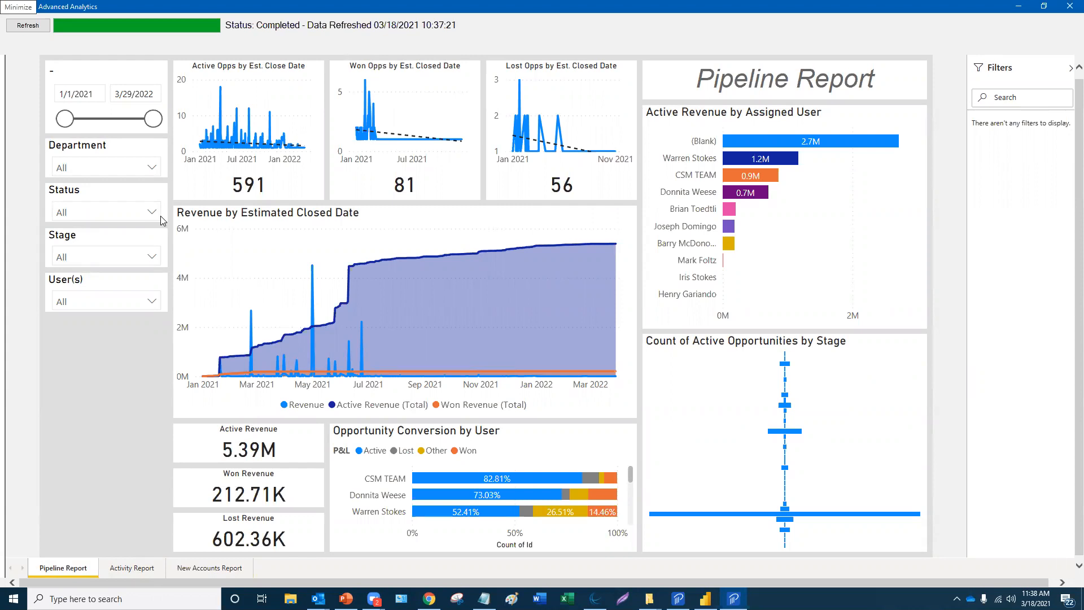
# - Try to filter the Pipeline Report by department
pyautogui.click(151, 169)
pyautogui.click(116, 361)
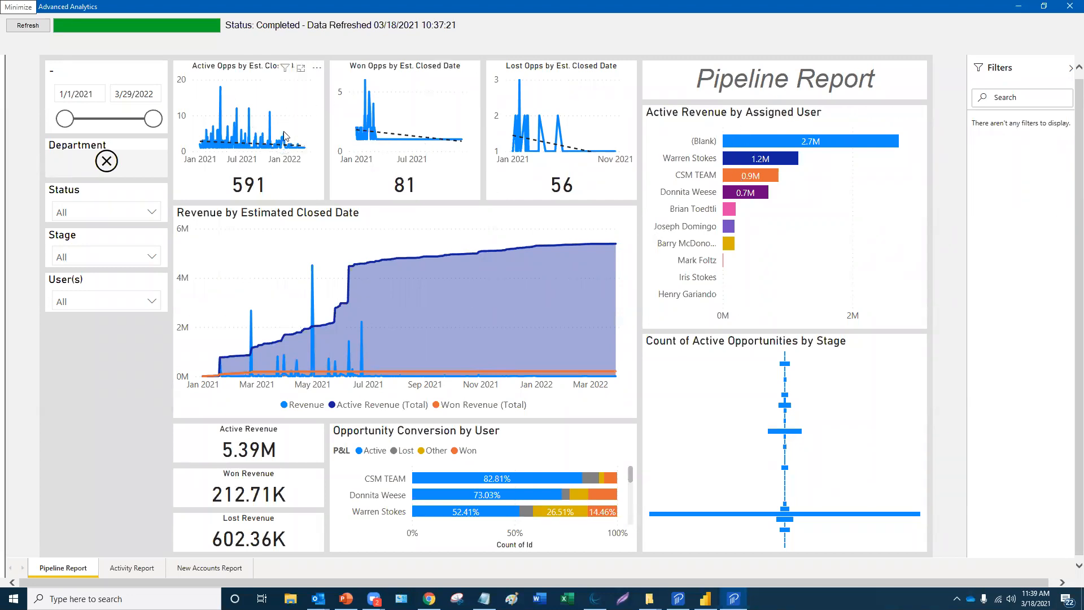
# - Set the Pipeline Report's date range to end on 3/26/2022 and refresh the report data with the prompt accepted
pyautogui.click(283, 151)
pyautogui.moveTo(152, 120)
pyautogui.mouseDown()
pyautogui.moveTo(125, 125)
pyautogui.moveTo(152, 130)
pyautogui.mouseUp()
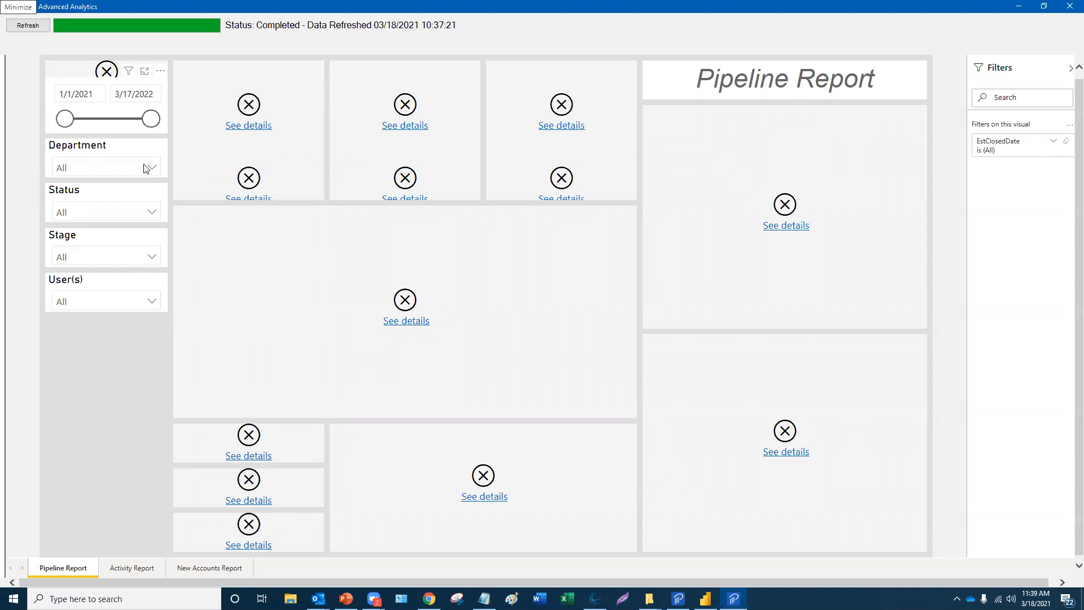
pyautogui.moveTo(145, 119); pyautogui.dragTo(146, 118)
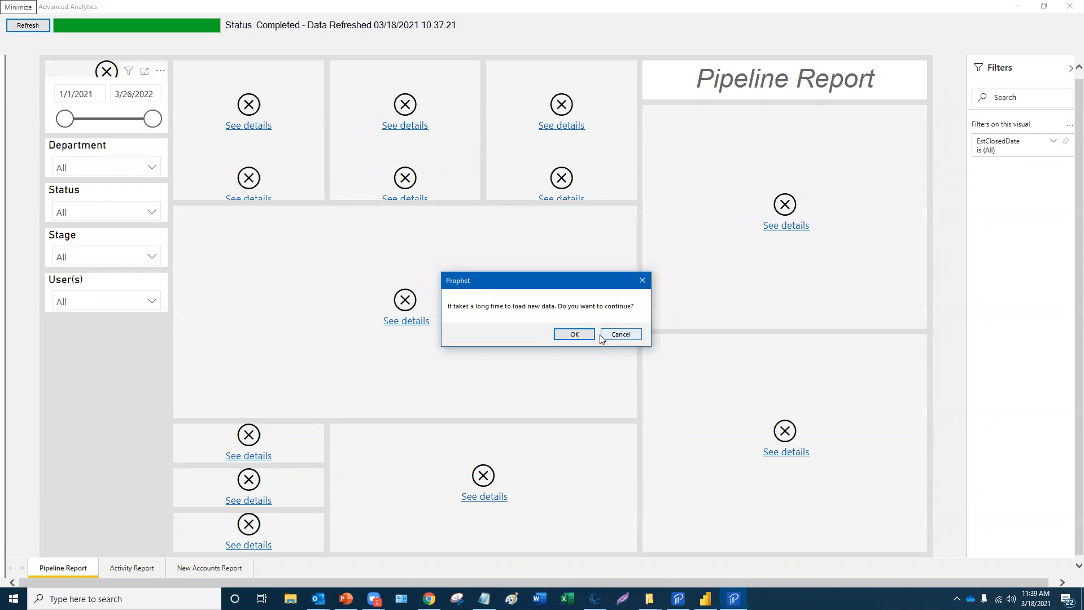
pyautogui.click(574, 333)
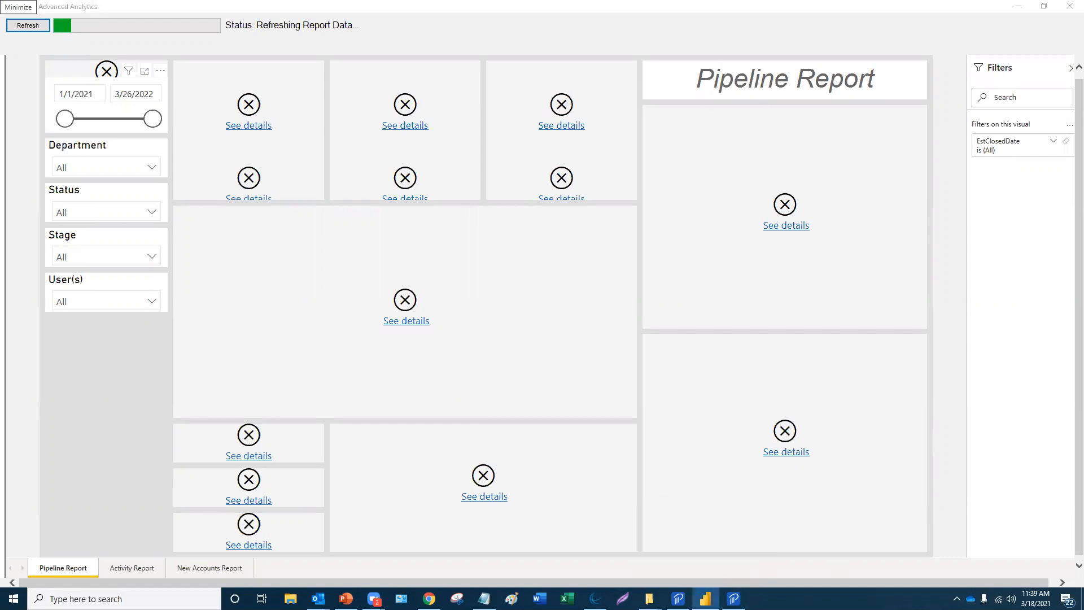
# - Switch to Power BI Desktop and view the Pipeline Analysis and Activity Analysis pages
pyautogui.click(705, 599)
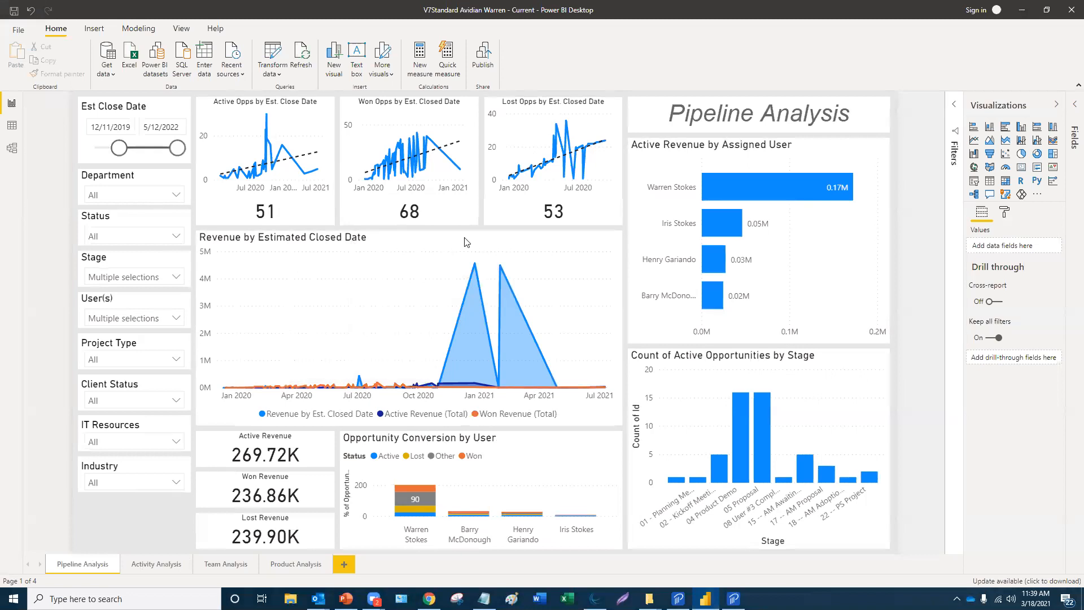
pyautogui.click(150, 567)
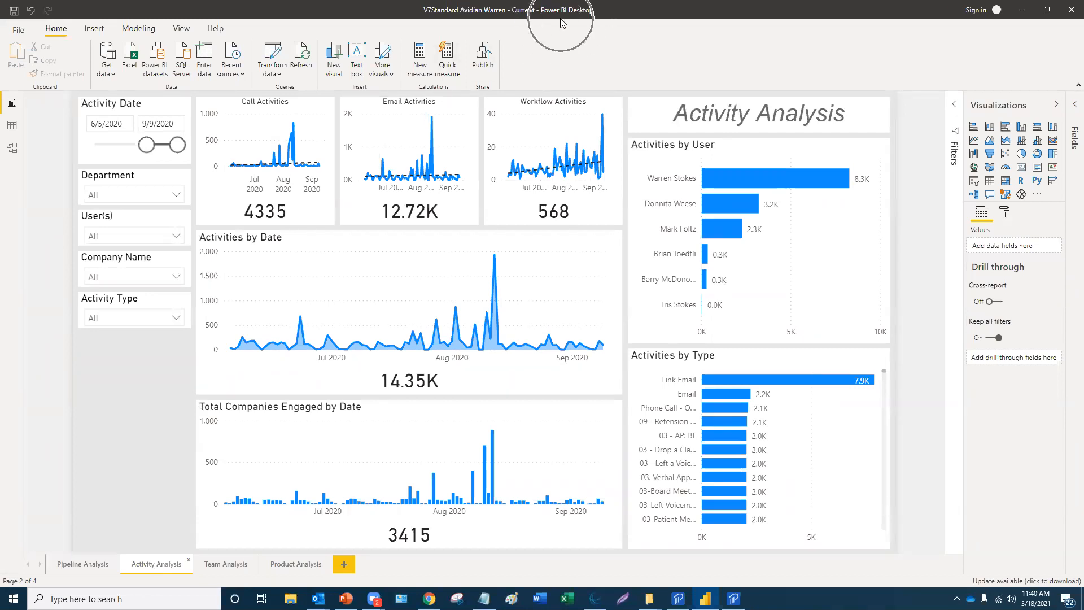
pyautogui.click(101, 566)
pyautogui.click(159, 572)
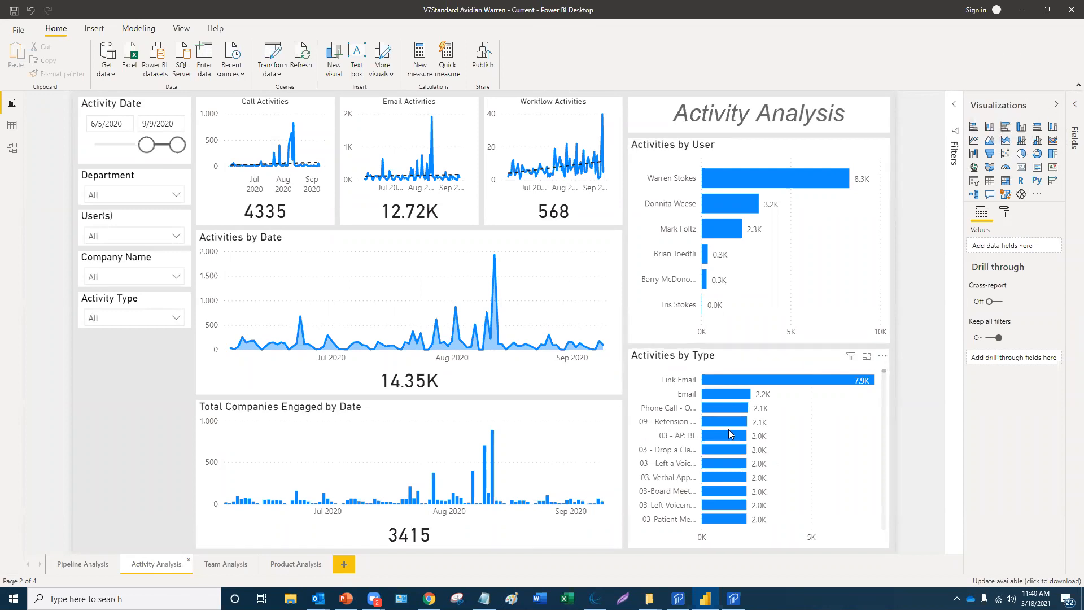
# - Try the Activities by User chart as a pie chart and a stacked column chart, and restore it to a stacked bar chart
pyautogui.moveTo(734, 425)
pyautogui.click(705, 205)
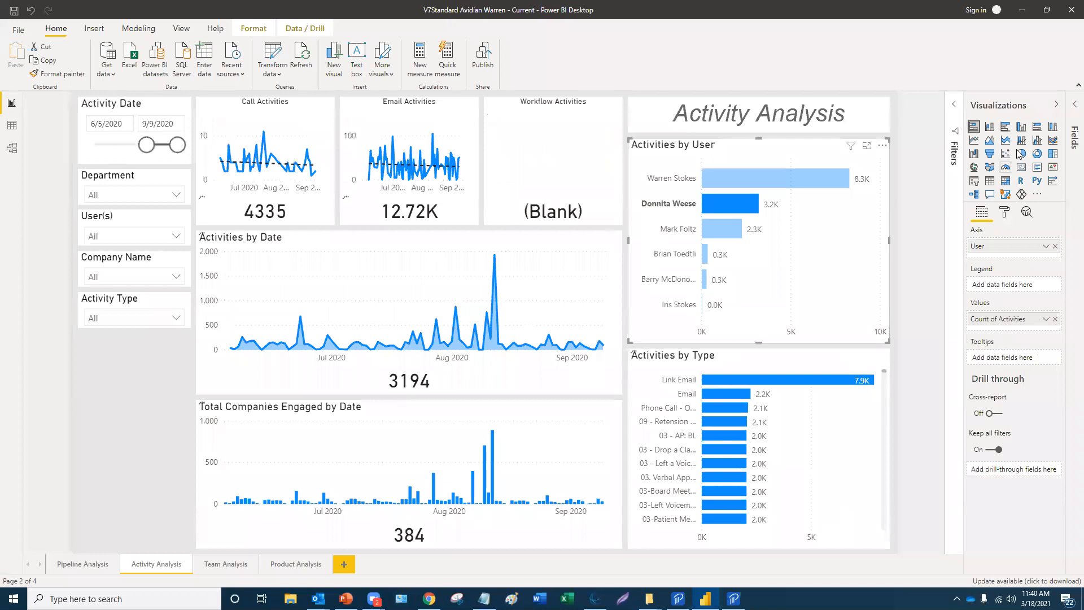
pyautogui.click(1022, 156)
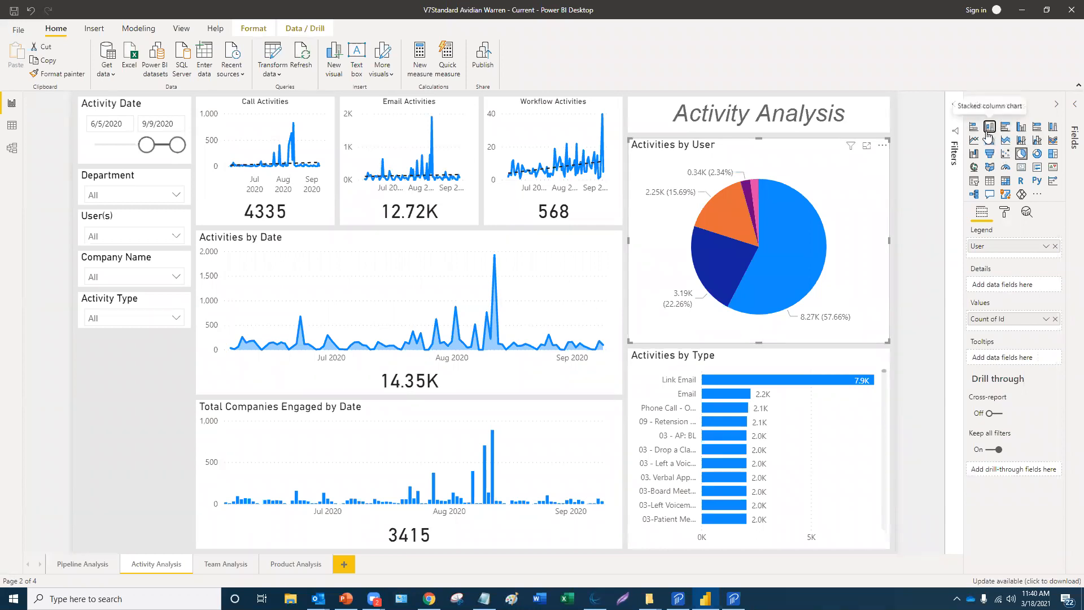
pyautogui.click(989, 128)
pyautogui.click(974, 126)
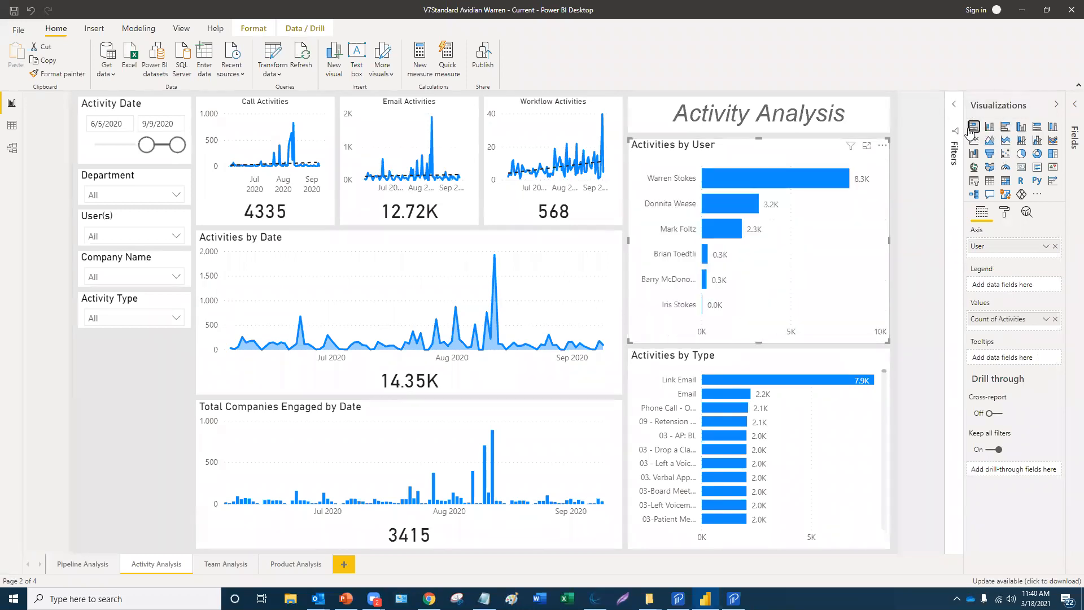
# - Change the Activities by Type chart to a donut chart
pyautogui.click(706, 451)
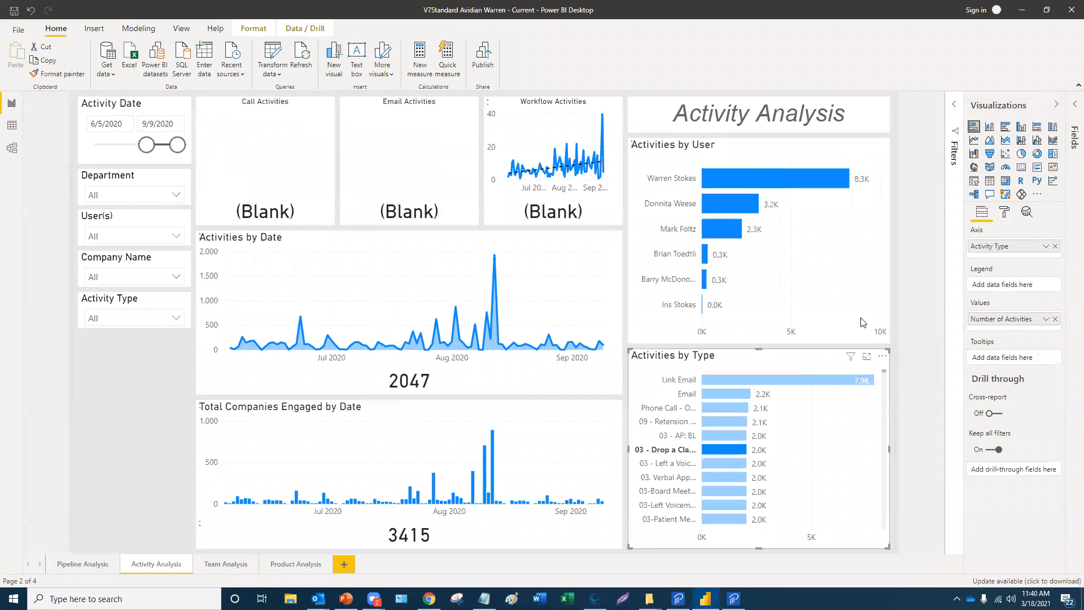
pyautogui.click(1021, 156)
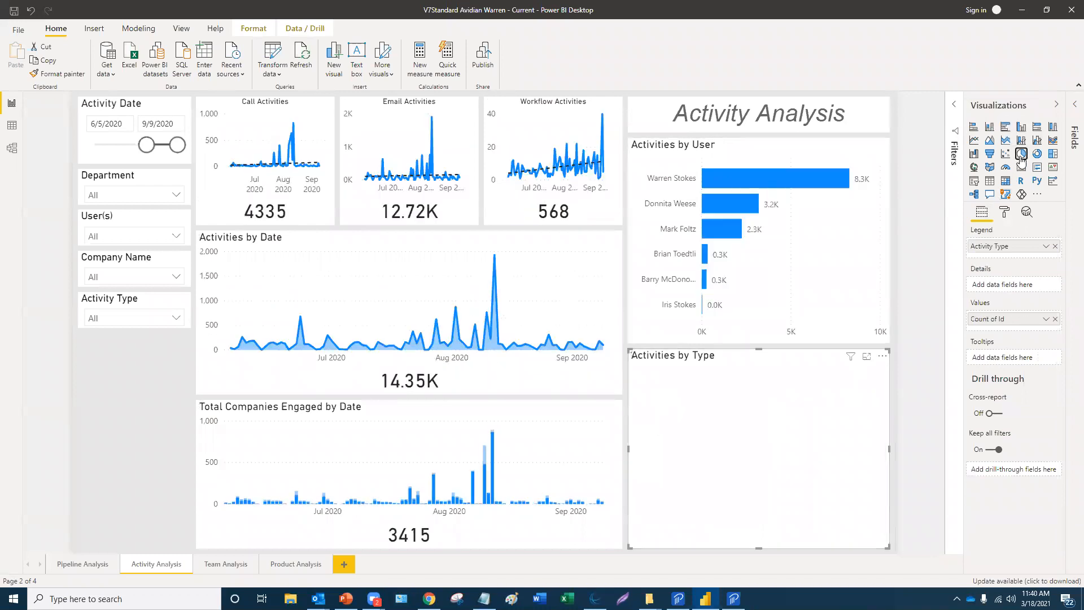
pyautogui.click(1037, 154)
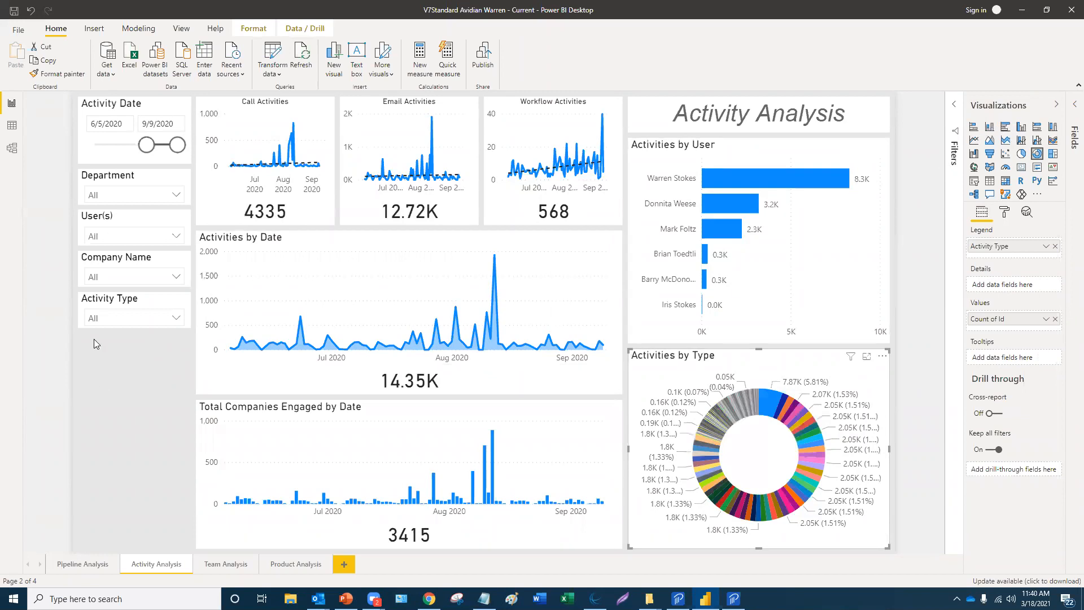
# - Set the Activity Date range on the Activity Analysis page to end on 8/18/2020
pyautogui.moveTo(177, 146); pyautogui.dragTo(170, 145)
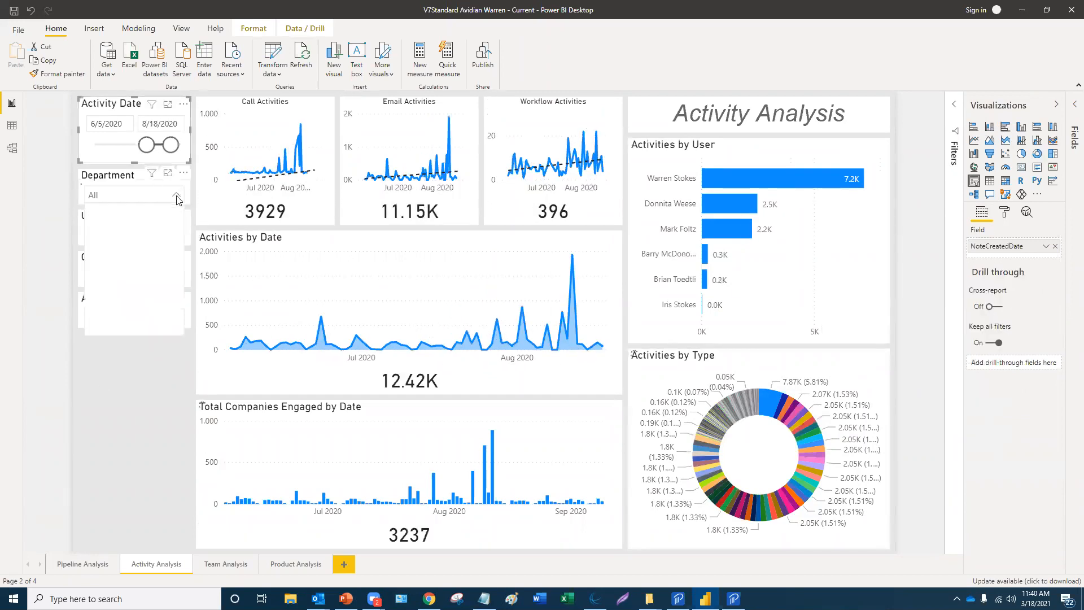
# - Exclude the 2018 Account Management department from the Department filter on the Activity Analysis page
pyautogui.click(177, 198)
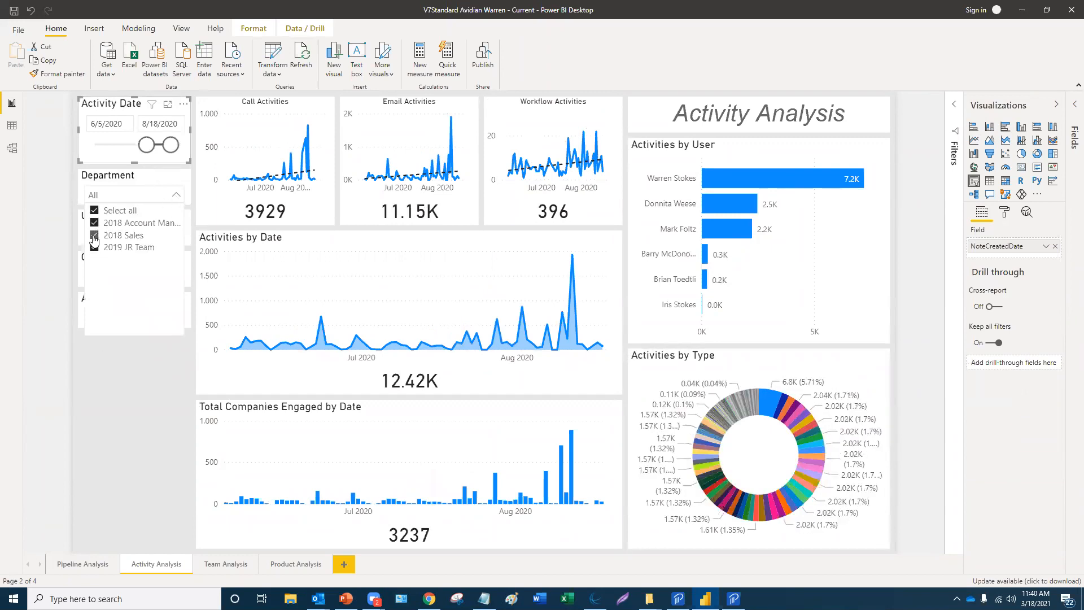
pyautogui.click(94, 224)
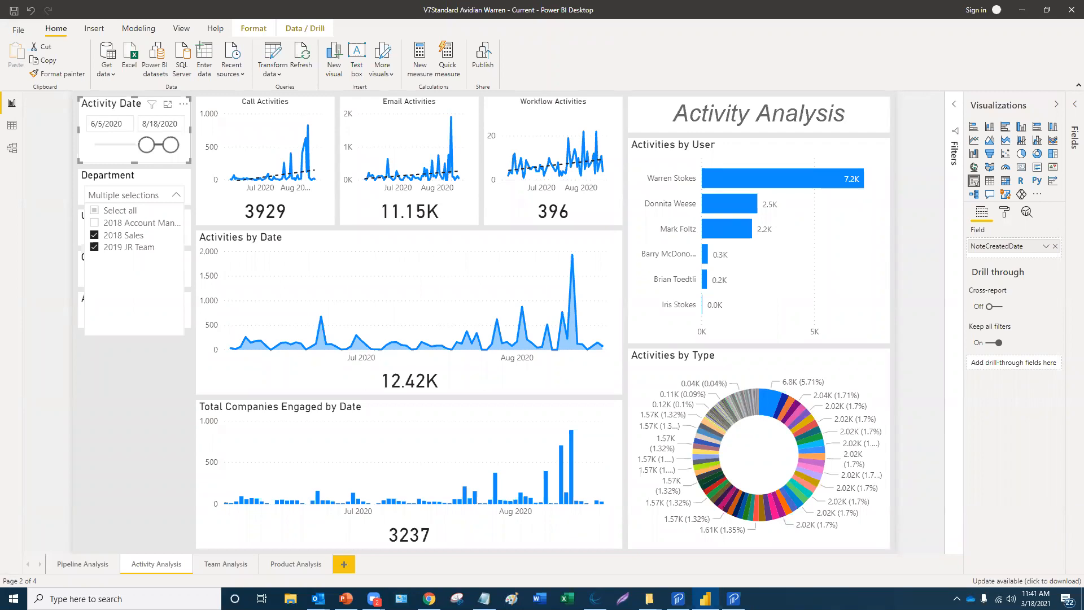
# - View the Team Analysis page and examine the Americas on the Contacts & Companies by Location map
pyautogui.click(234, 565)
pyautogui.click(235, 565)
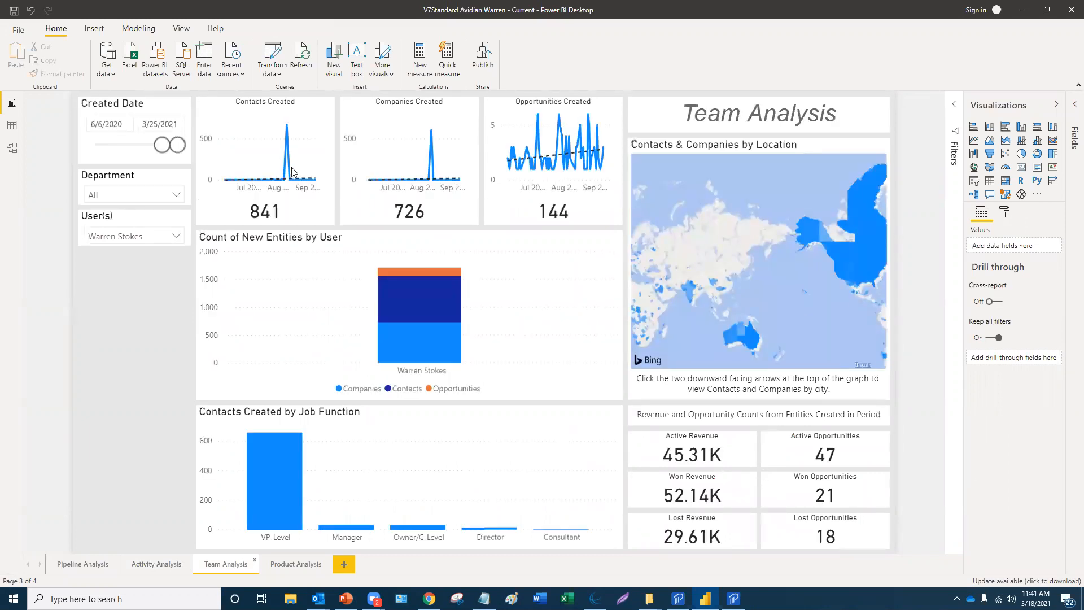
pyautogui.moveTo(283, 143)
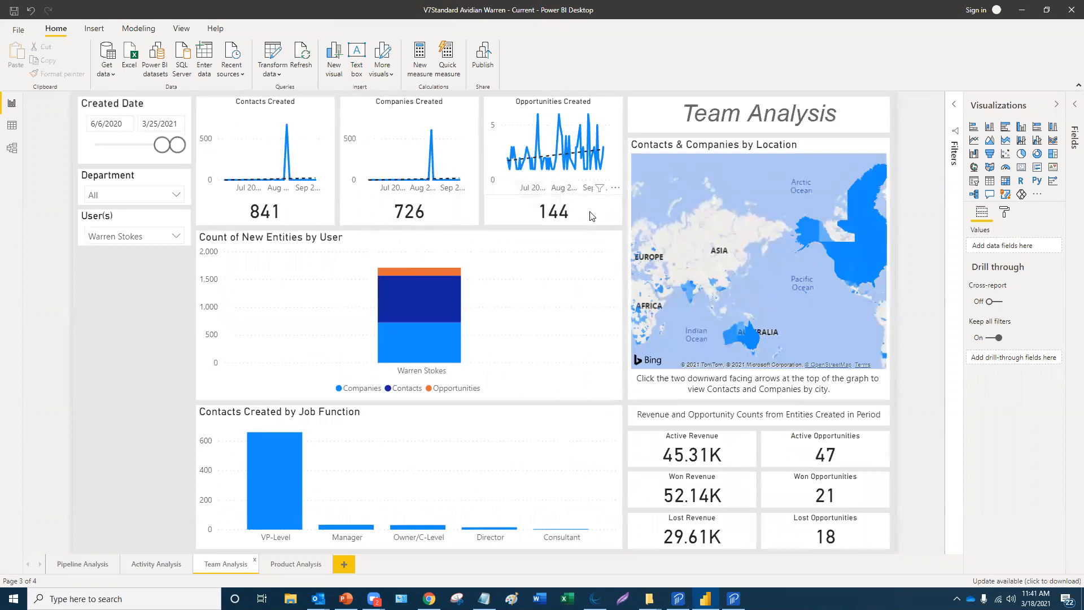
pyautogui.moveTo(803, 262); pyautogui.dragTo(735, 254)
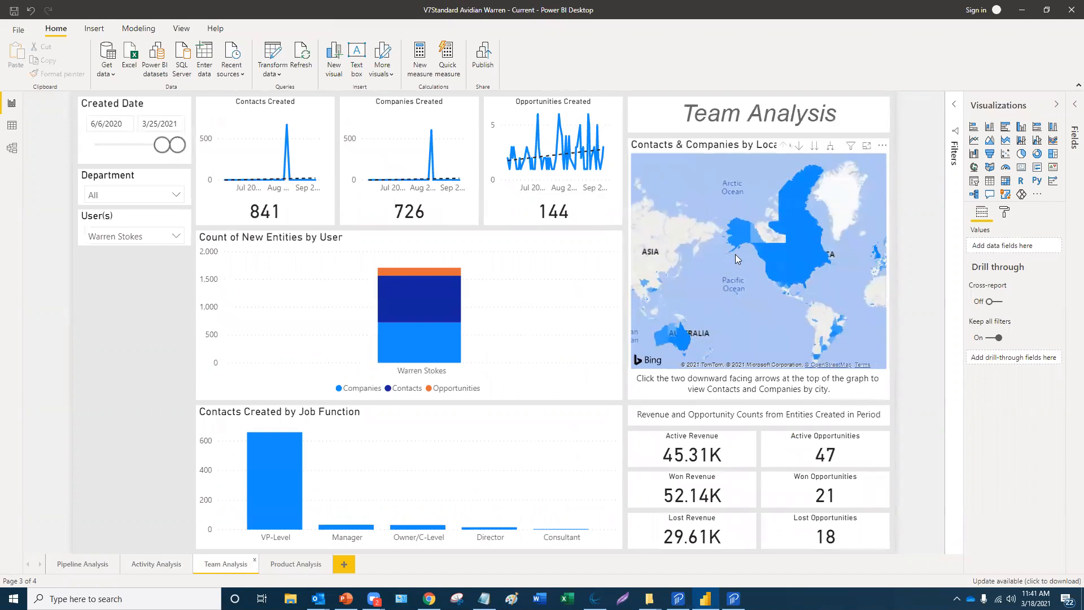
pyautogui.click(738, 274)
pyautogui.scroll(3, 738, 274)
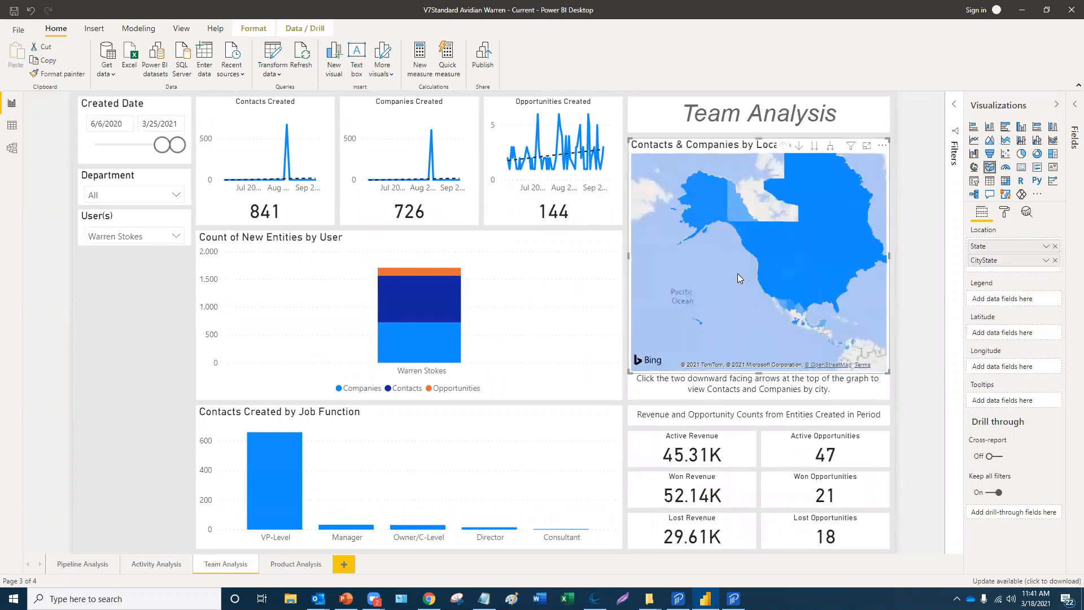
pyautogui.scroll(-3, 738, 273)
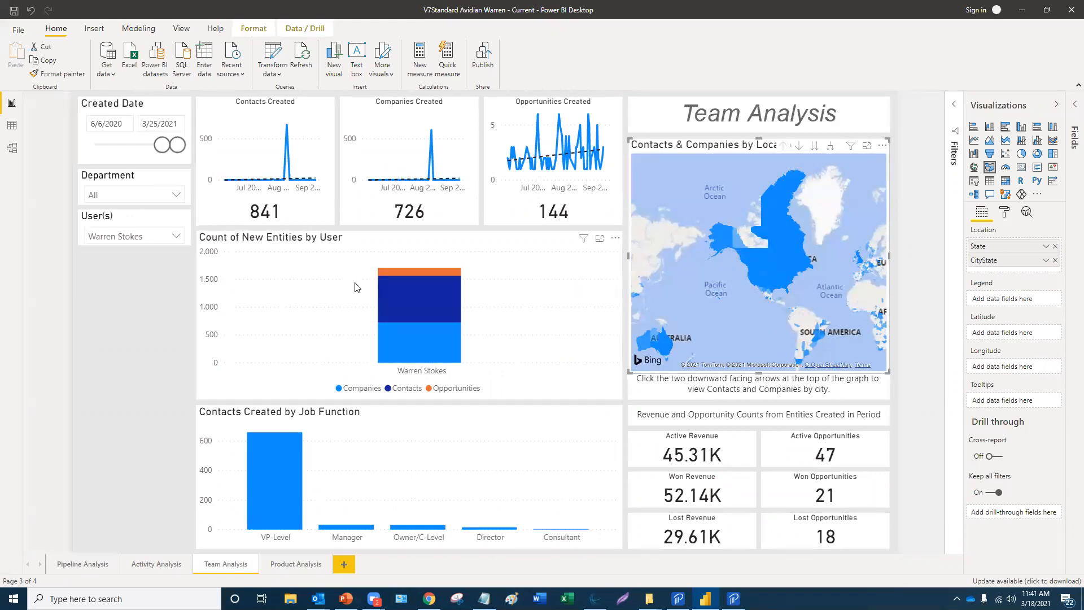
# - Include all users in the User(s) filter on the Team Analysis page and close the filter list
pyautogui.click(177, 237)
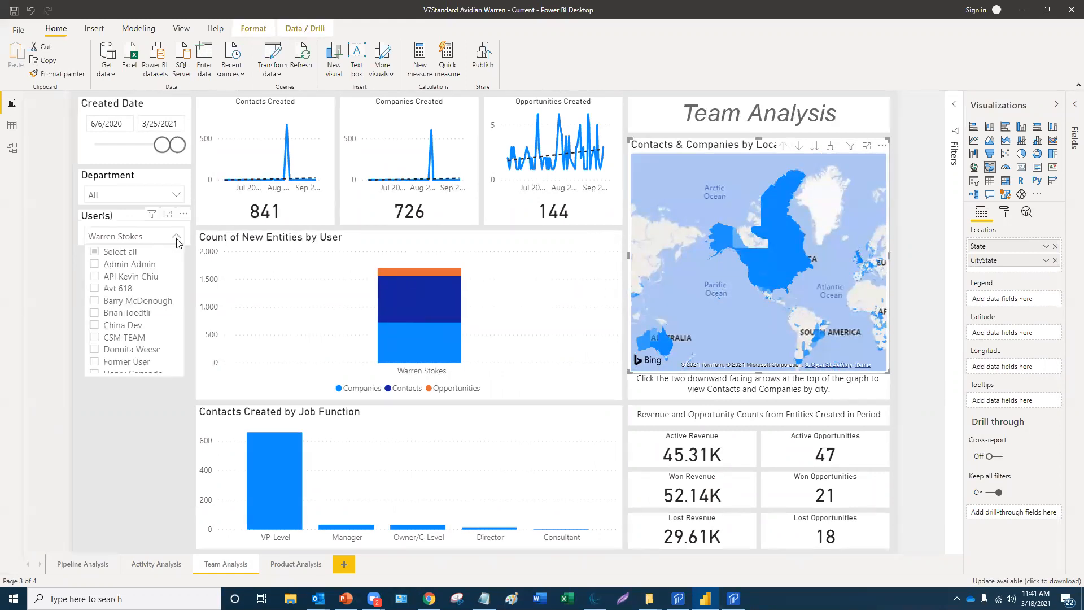
pyautogui.click(94, 252)
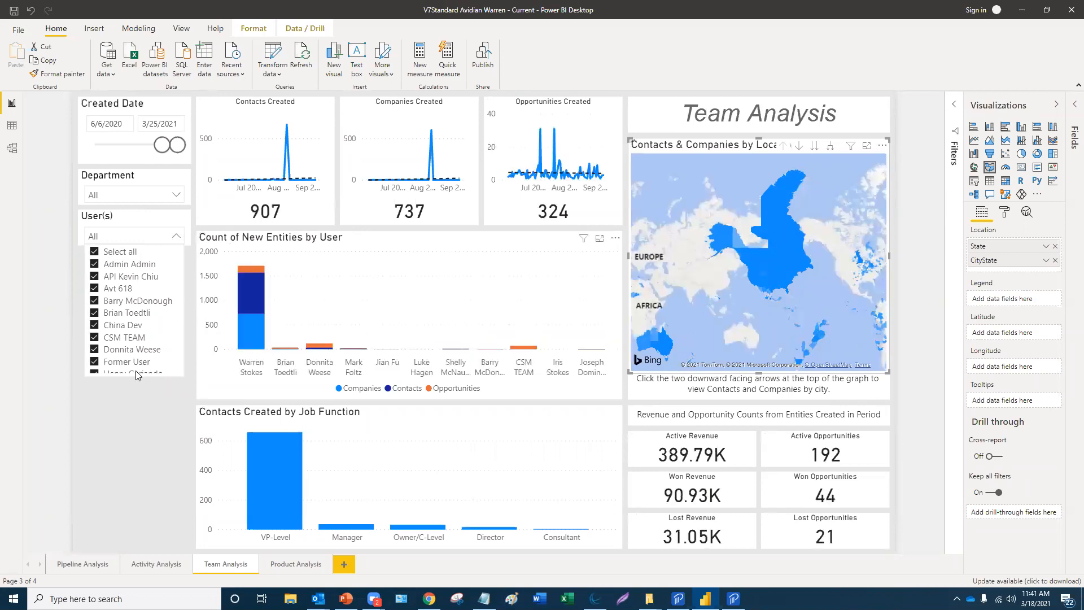
pyautogui.moveTo(238, 156)
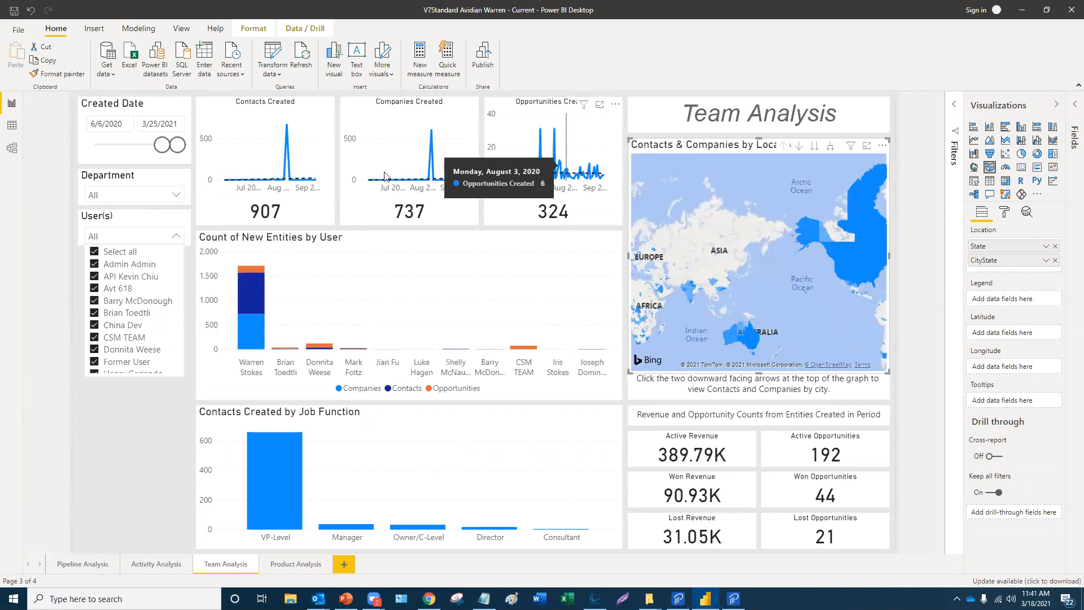
pyautogui.moveTo(280, 181)
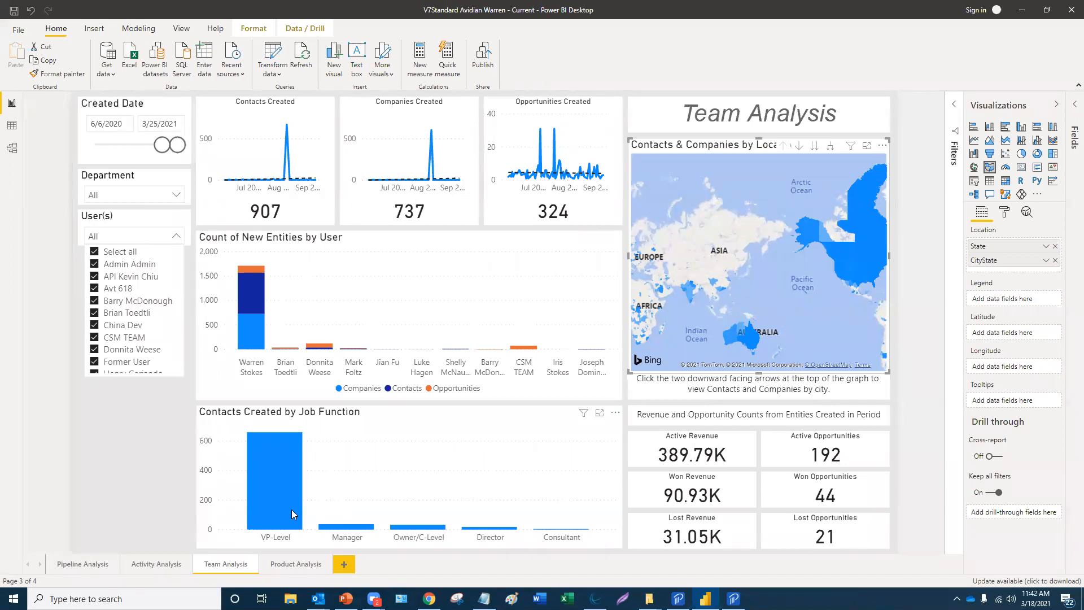
pyautogui.click(351, 425)
# - Open the Product Analysis page and set its Est Close Date range to end on 7/13/2018
pyautogui.click(162, 569)
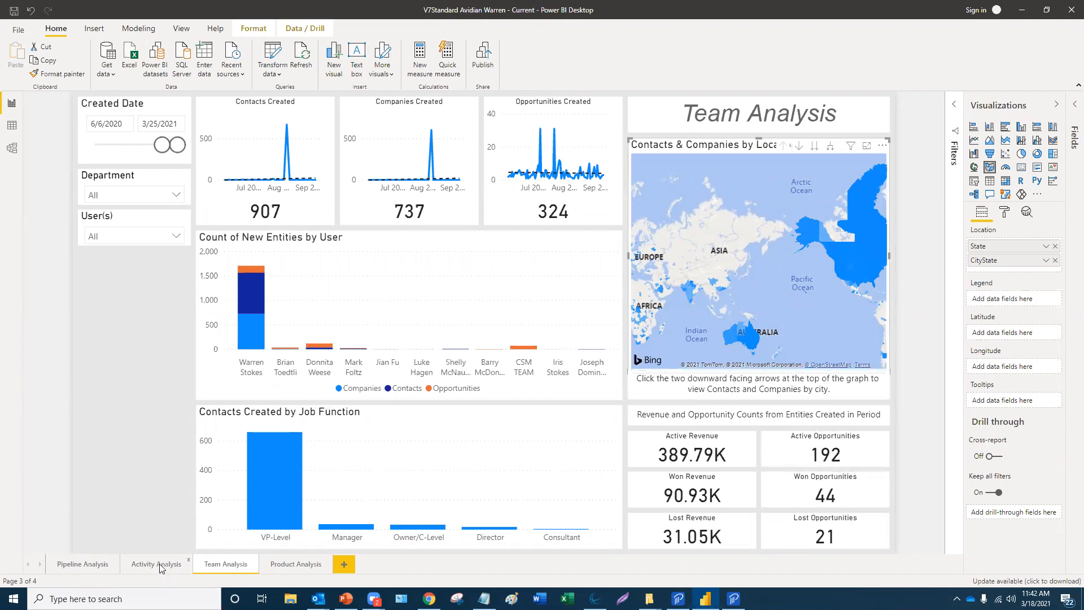
pyautogui.click(162, 568)
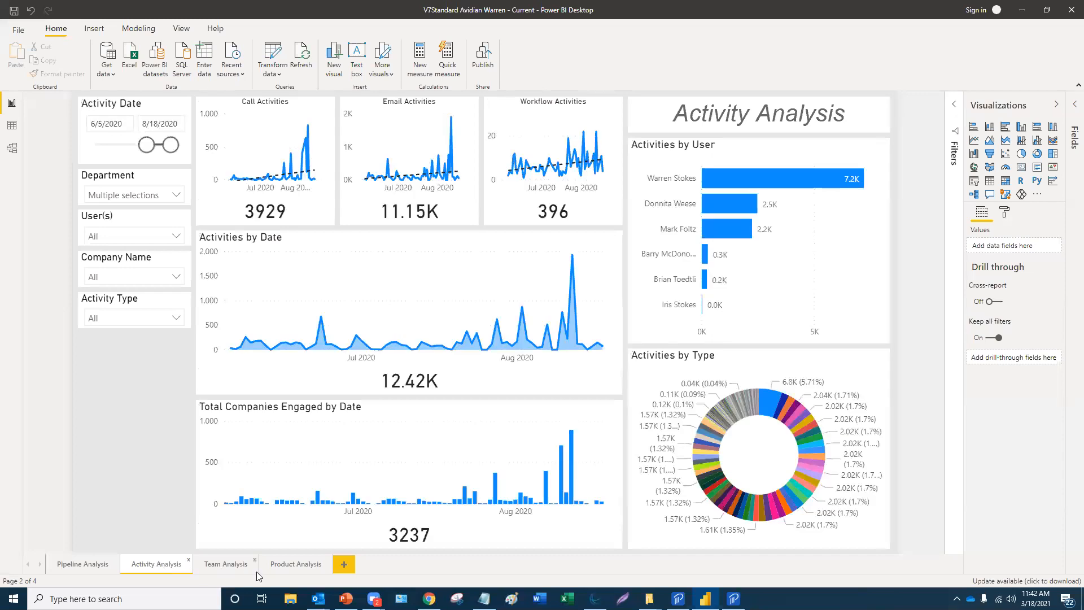
pyautogui.click(296, 565)
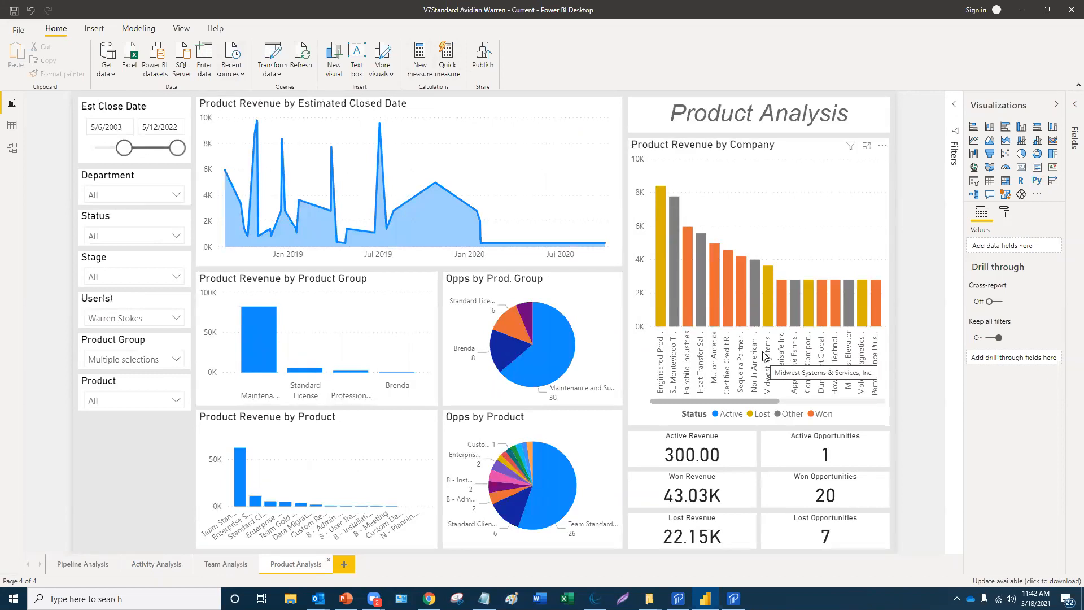
pyautogui.moveTo(177, 148); pyautogui.dragTo(168, 153)
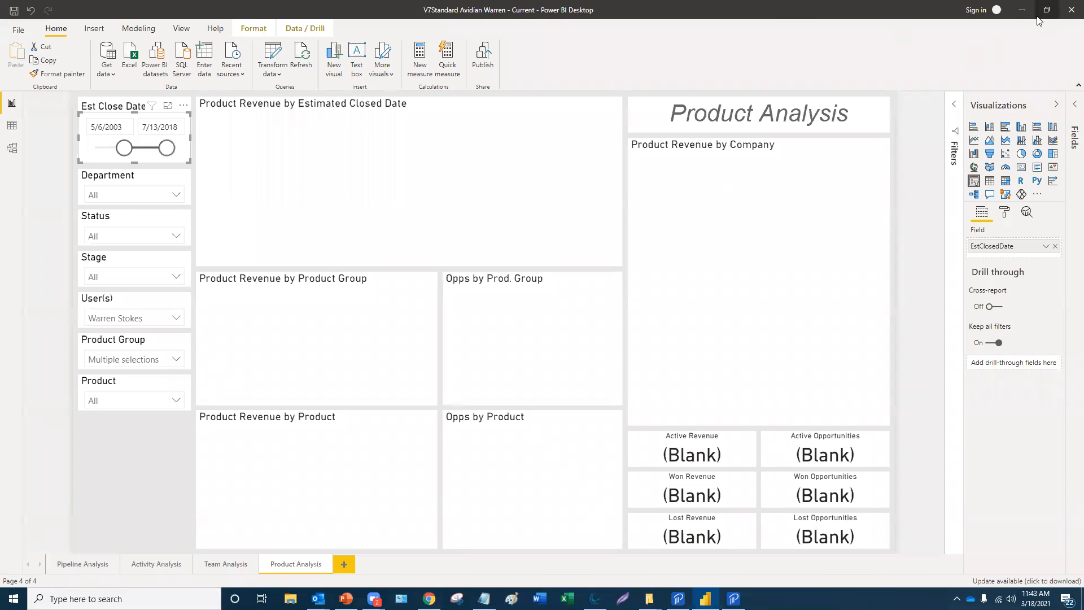
# - Put Power BI Desktop away, close Advanced Analytics and Report Manager, and switch to the Prophet Contact Manager window in Outlook
pyautogui.click(1022, 12)
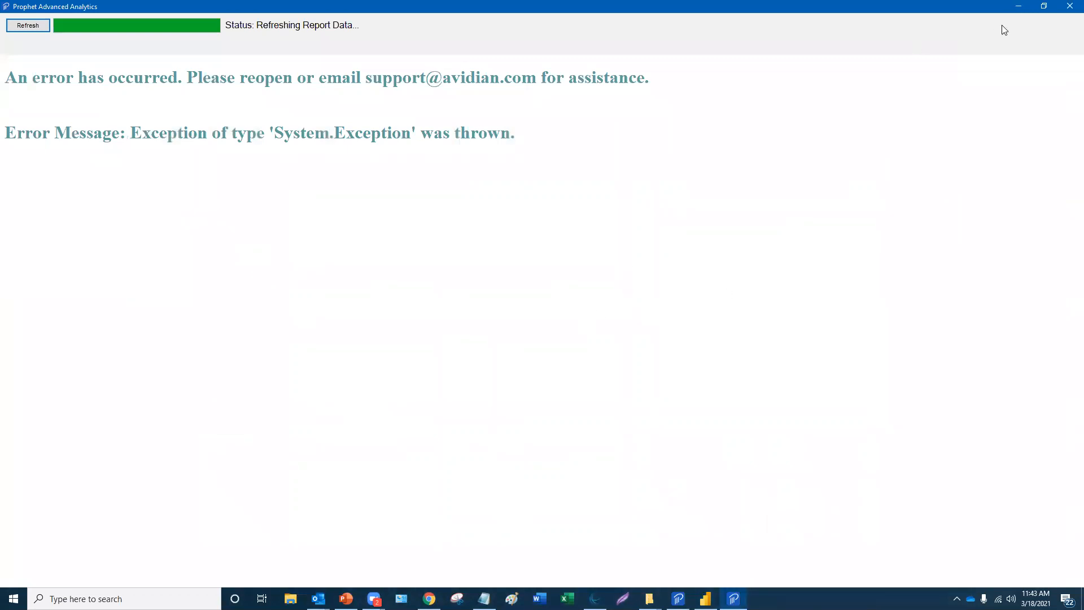
pyautogui.click(1069, 6)
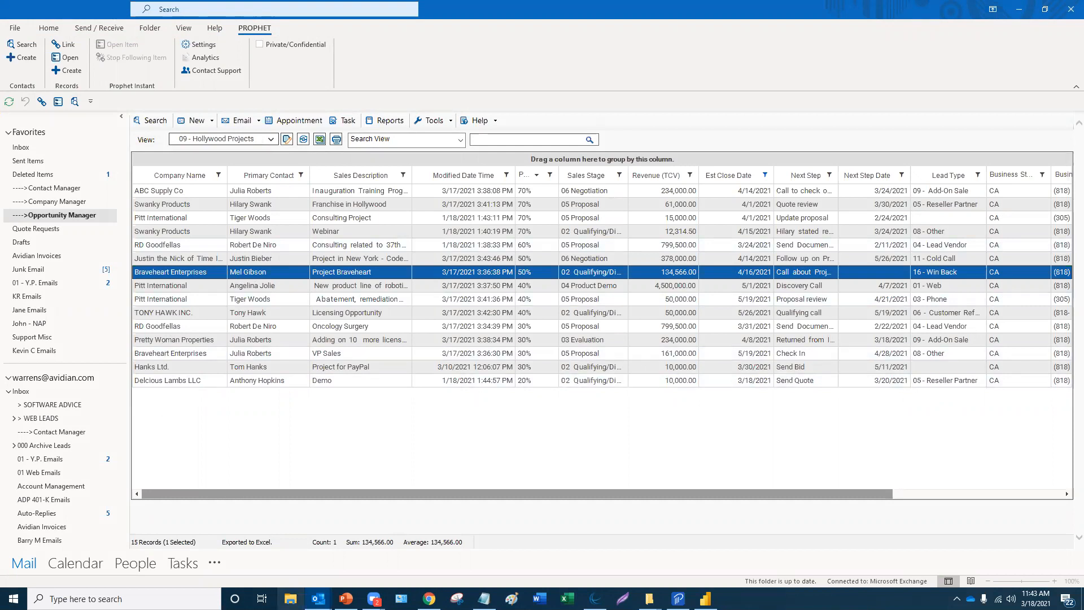
pyautogui.moveTo(318, 599)
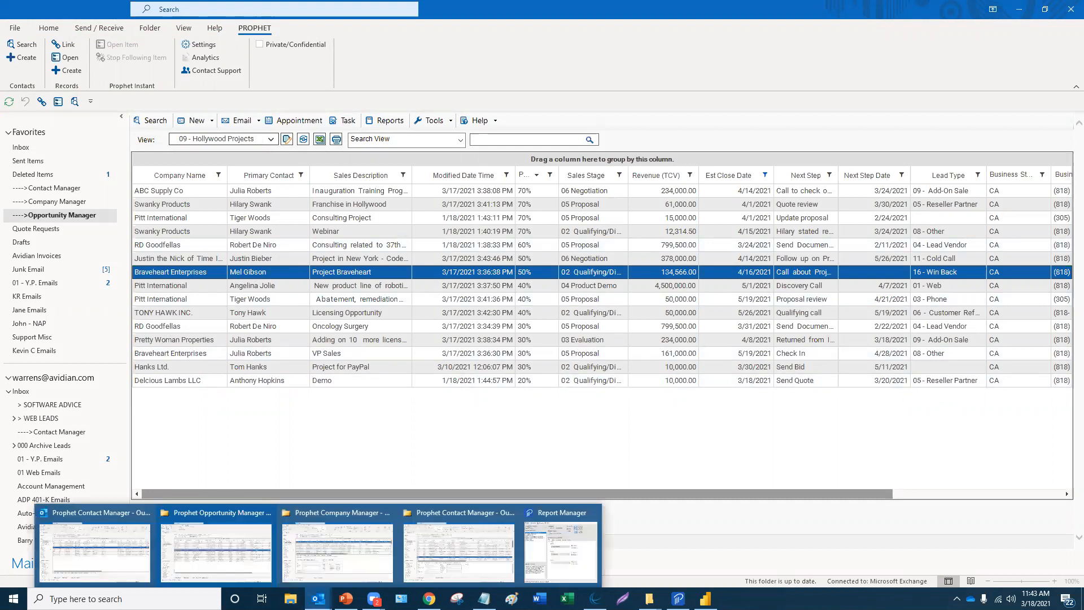
pyautogui.click(592, 513)
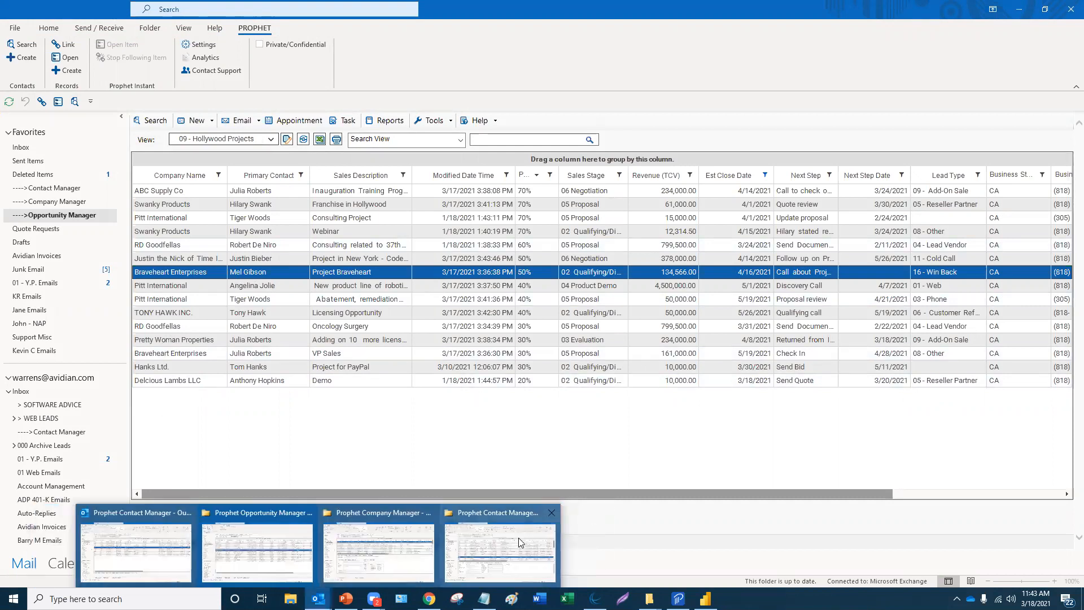
pyautogui.click(510, 544)
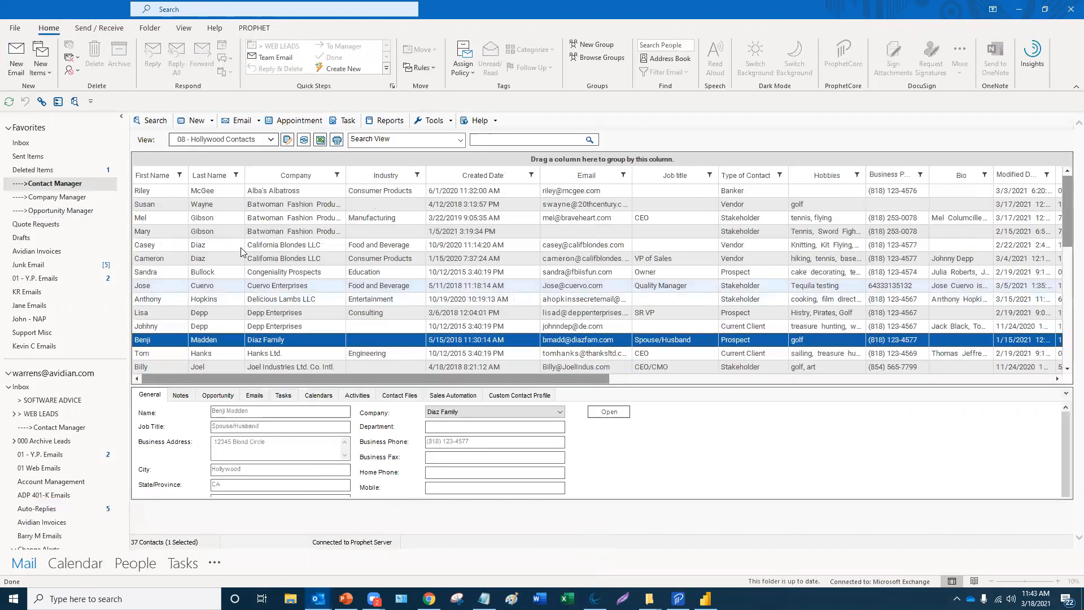
# - Select the CEO contact at Batwoman Fashion in the Hollywood Contacts view and enlarge the contact detail pane
pyautogui.click(221, 216)
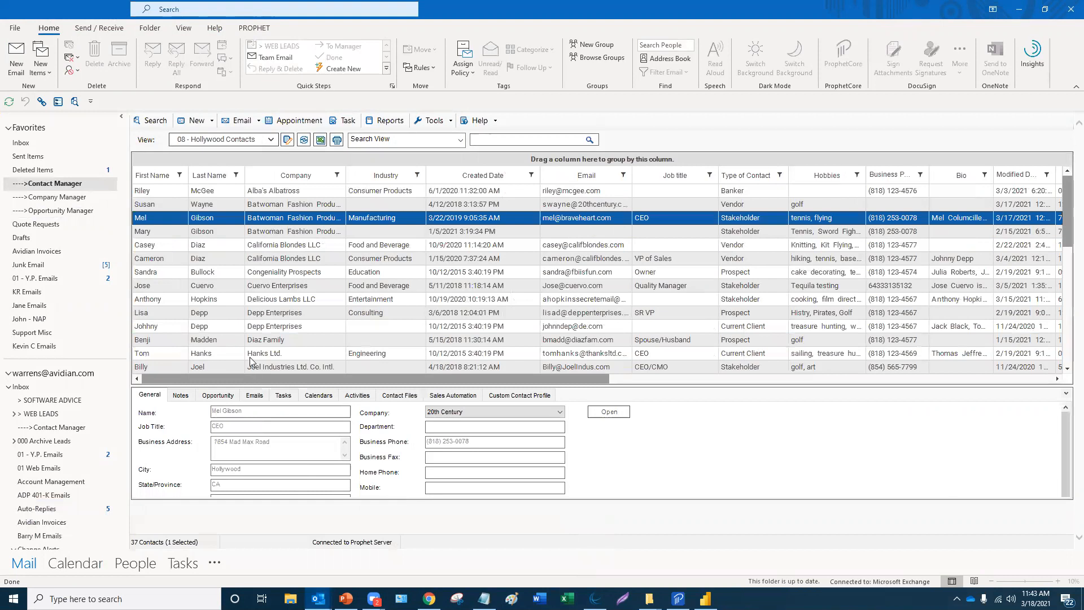
pyautogui.moveTo(256, 387); pyautogui.dragTo(254, 272)
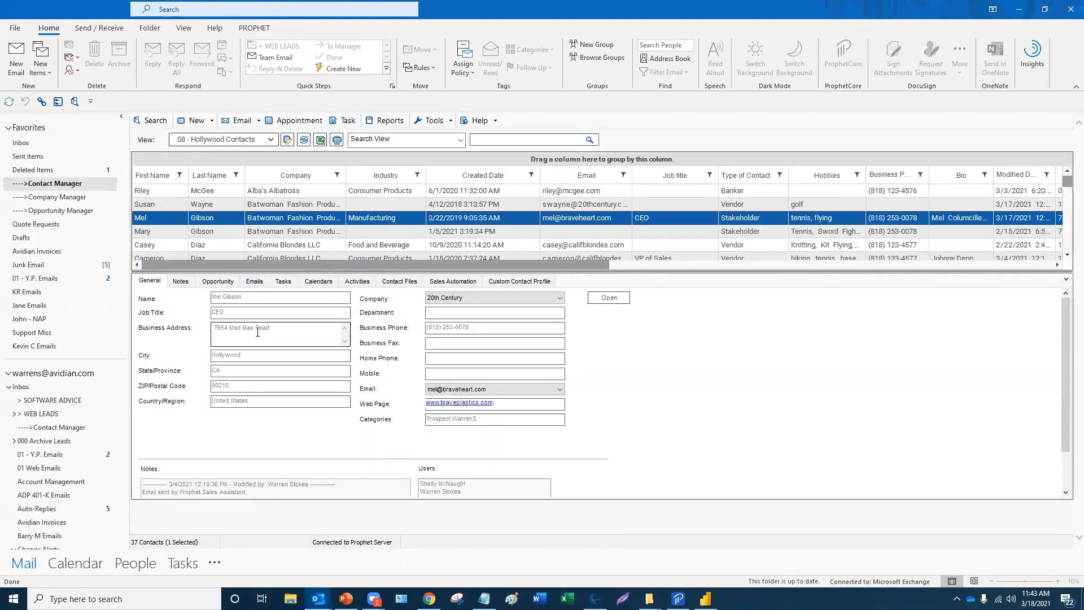
pyautogui.moveTo(648, 271)
pyautogui.mouseDown()
pyautogui.moveTo(650, 390)
pyautogui.moveTo(649, 283)
pyautogui.mouseUp()
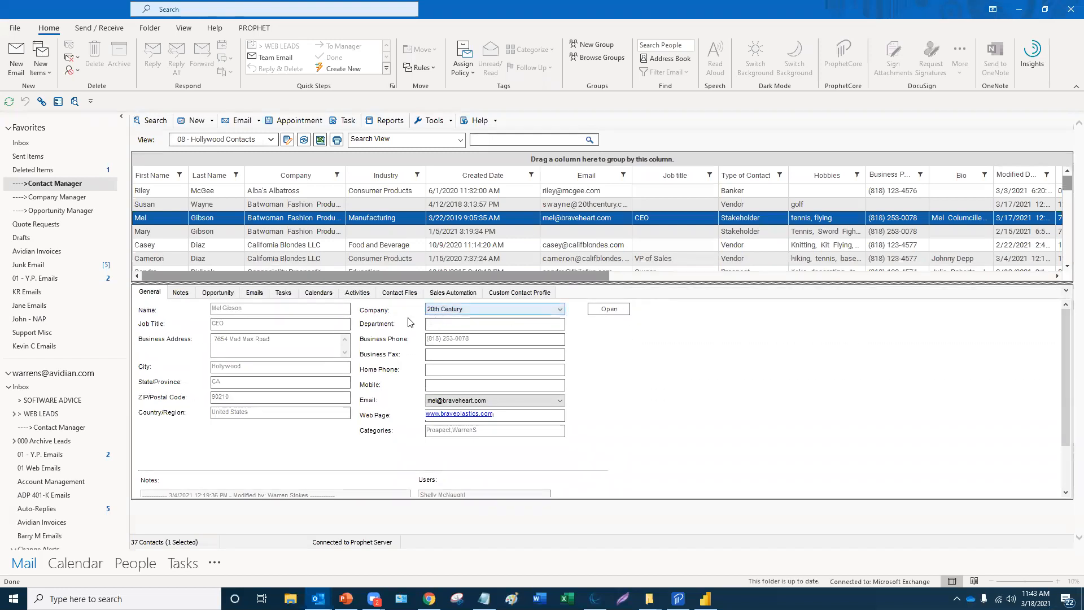
pyautogui.click(1062, 292)
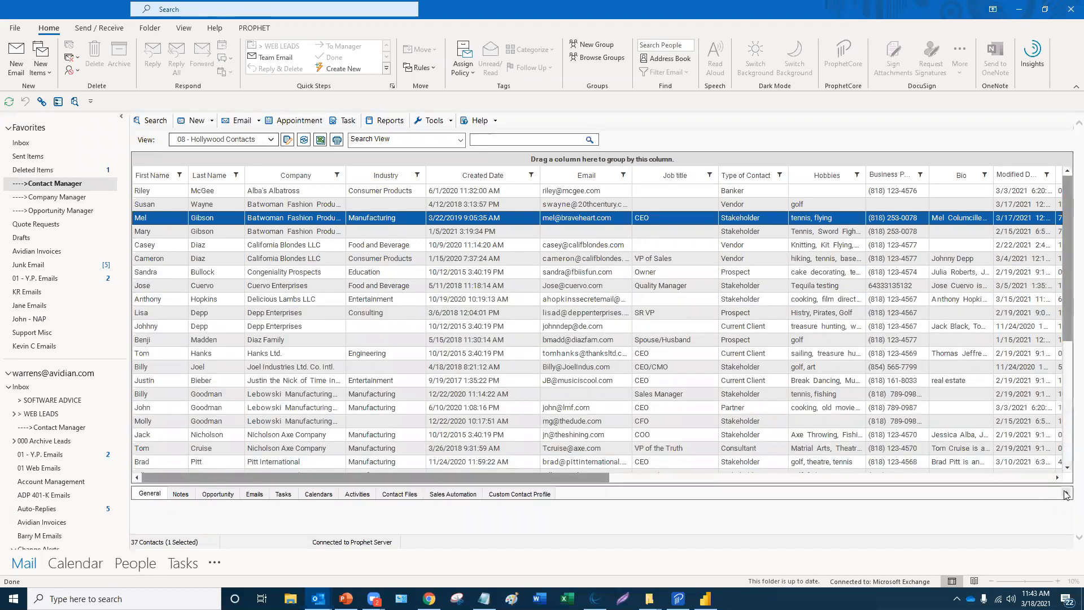
pyautogui.click(1066, 494)
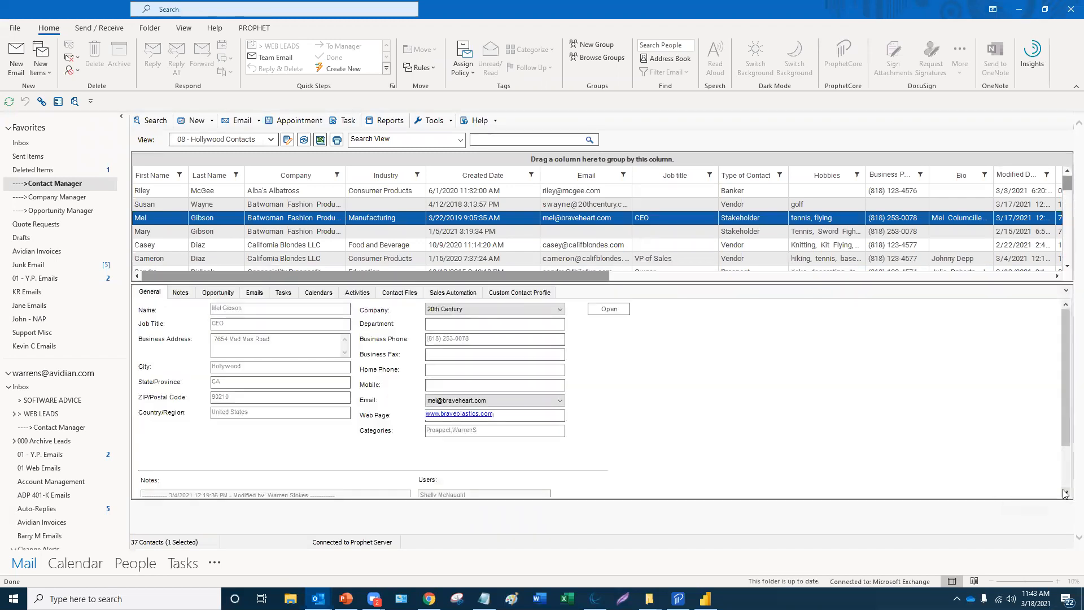
# - Add a tracked note without text to the selected contact with the tracking type 02 - Left Voice Mail
pyautogui.click(182, 294)
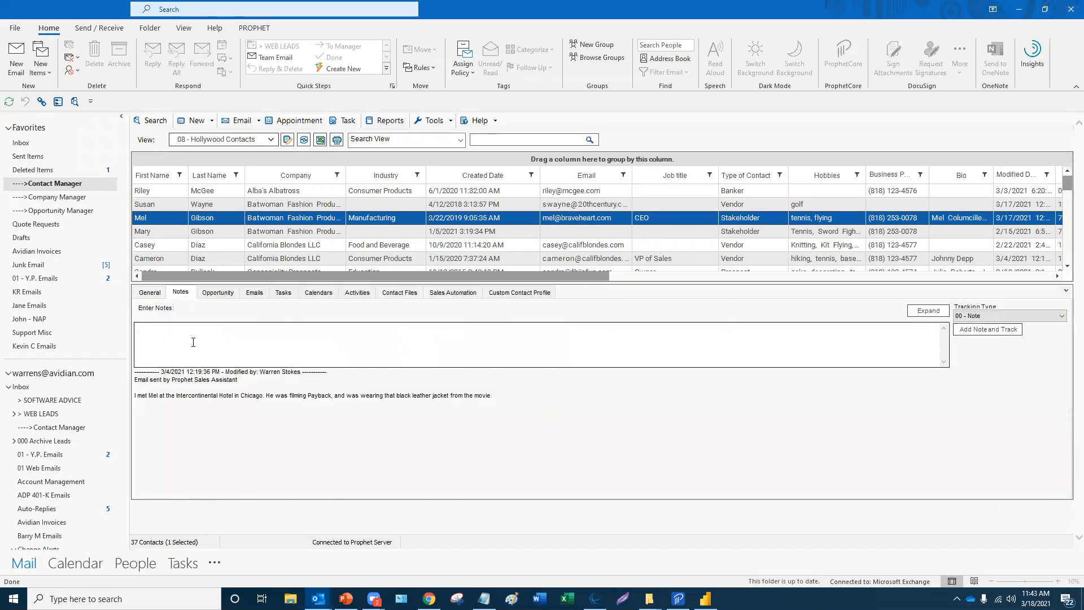
pyautogui.click(1016, 320)
pyautogui.click(992, 340)
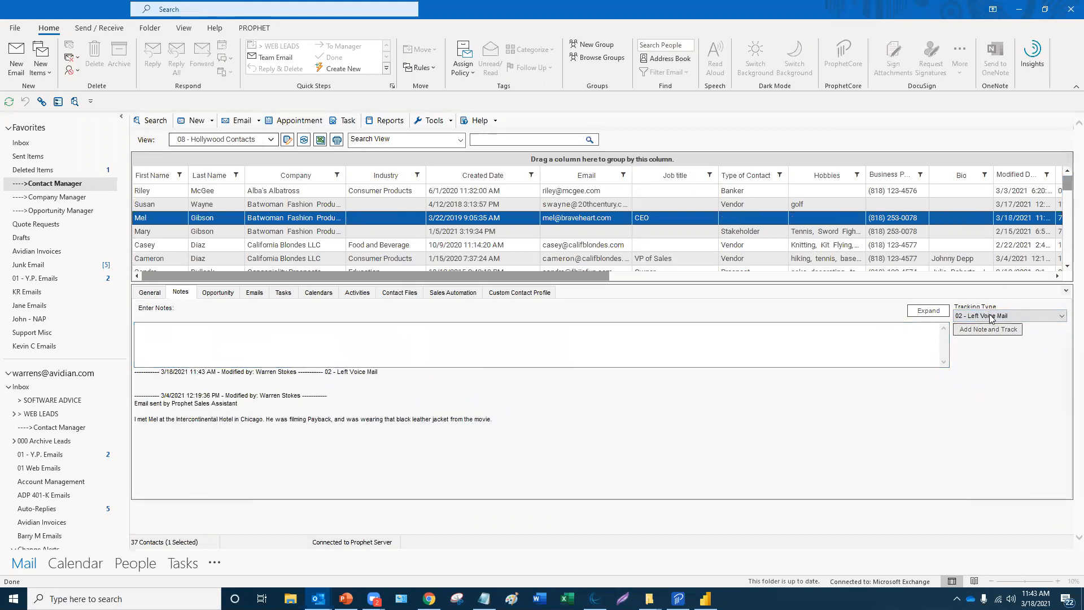
# - Add a tracked note of type 17 - Meeting Notes reading "We met to review the new quotes" to the contact
pyautogui.click(991, 318)
pyautogui.click(991, 318)
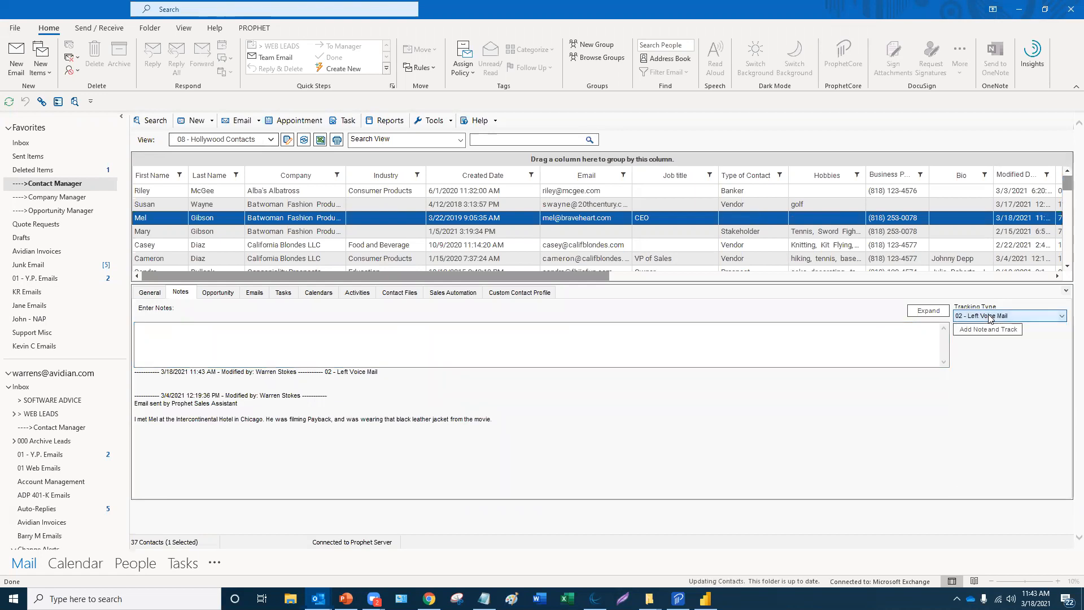
pyautogui.click(991, 318)
pyautogui.click(989, 461)
pyautogui.click(206, 336)
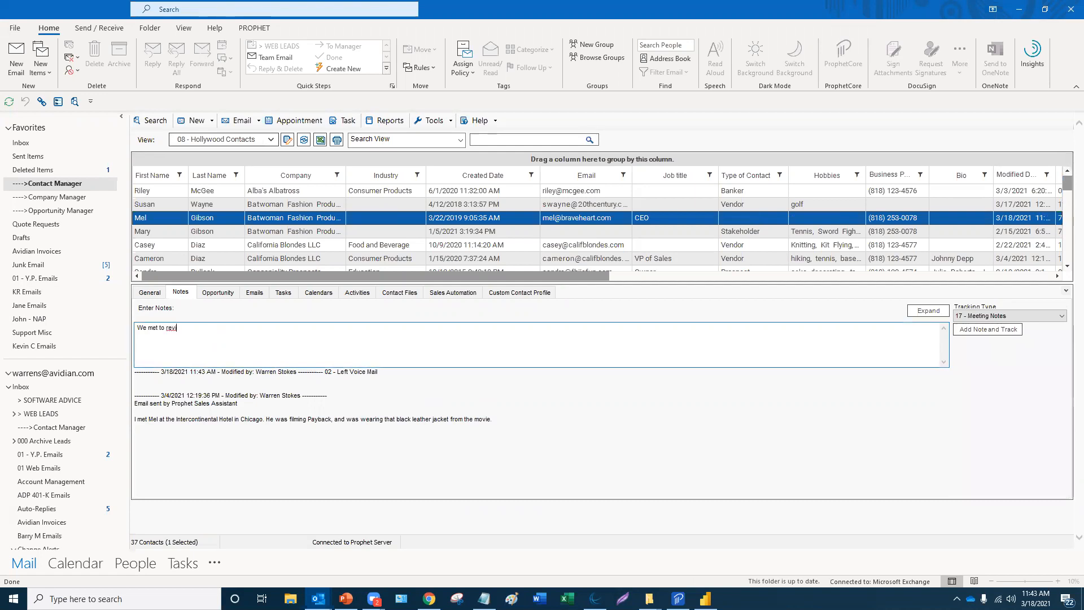
pyautogui.write('We met to review teh new quotes')
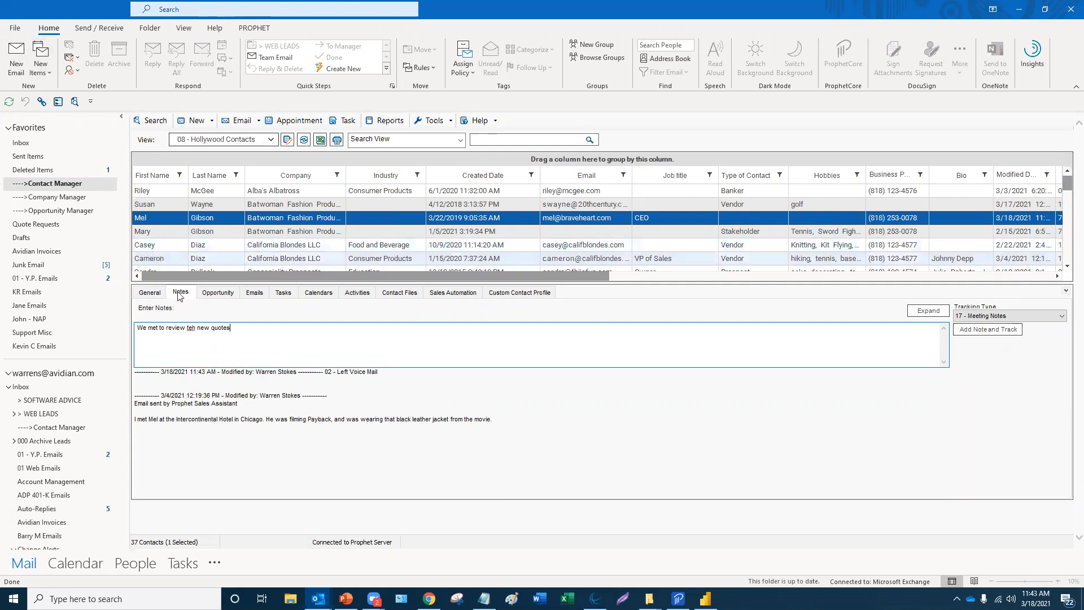
pyautogui.rightClick(192, 330)
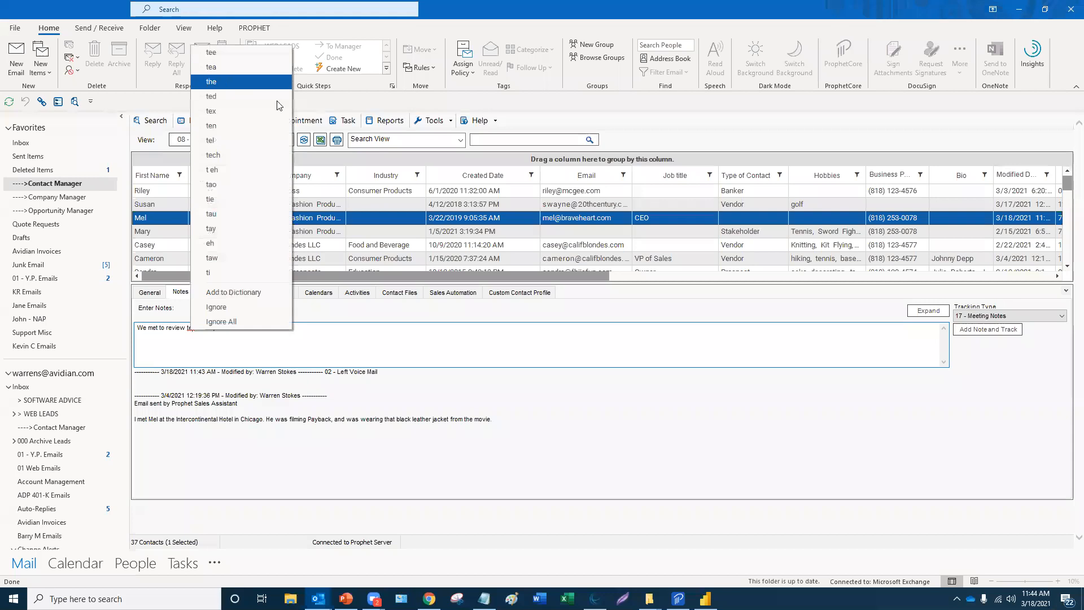
pyautogui.click(226, 81)
pyautogui.click(1013, 320)
pyautogui.click(1013, 319)
pyautogui.click(1009, 332)
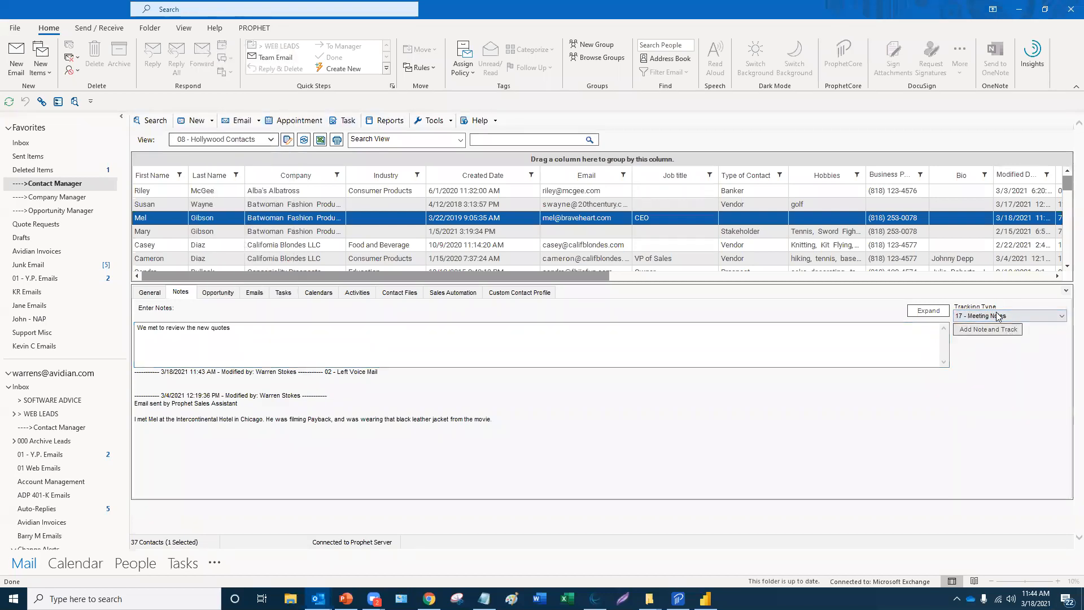
# - Add a tracked note without text to the contact with the tracking type 18 - Quote Follow Up
pyautogui.click(998, 316)
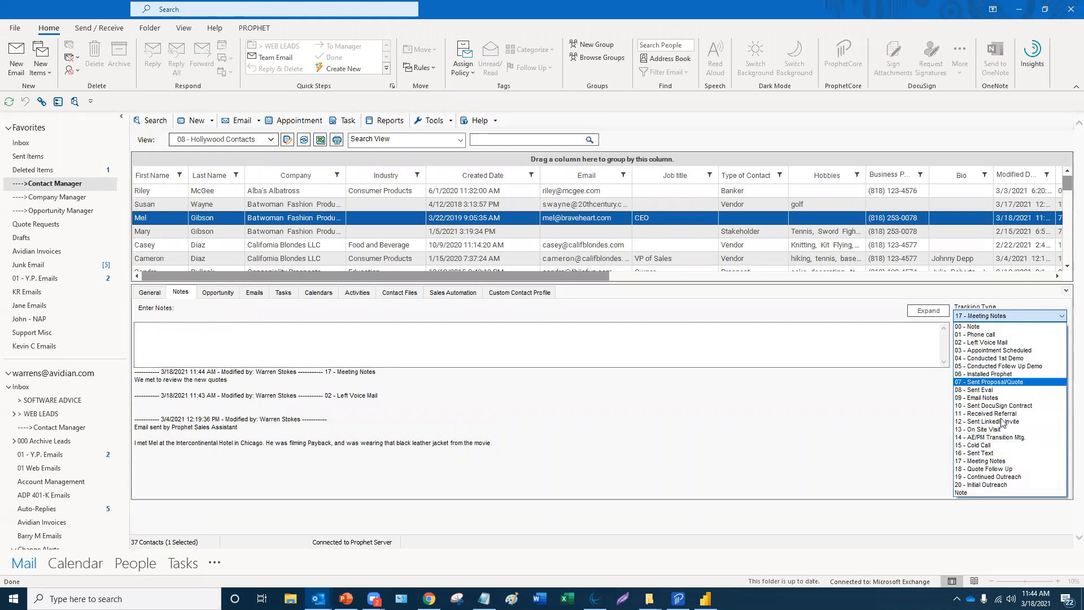
pyautogui.click(1003, 468)
pyautogui.click(985, 332)
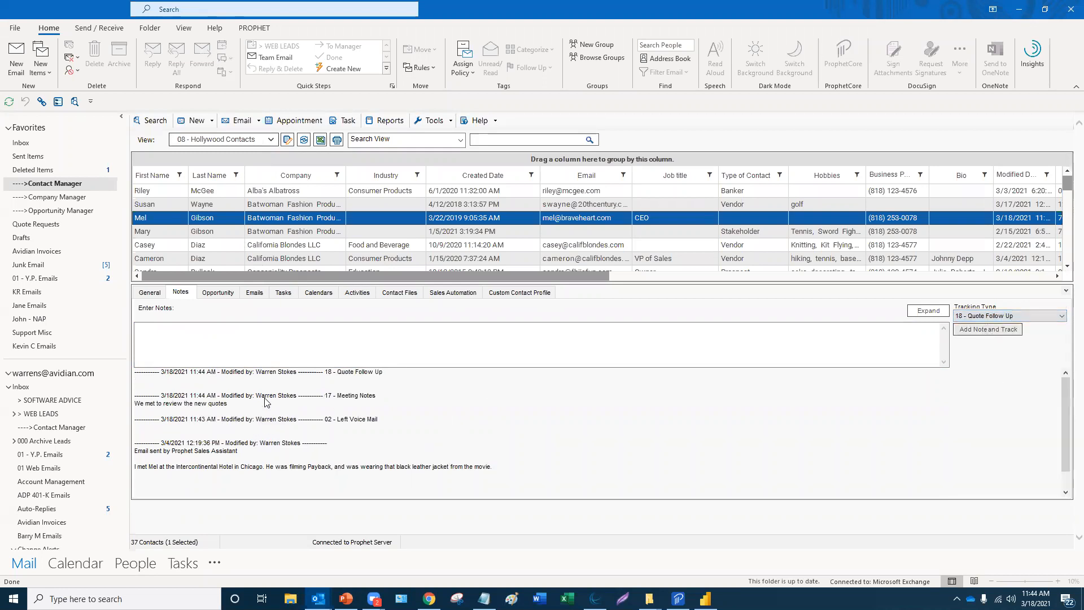
pyautogui.click(257, 412)
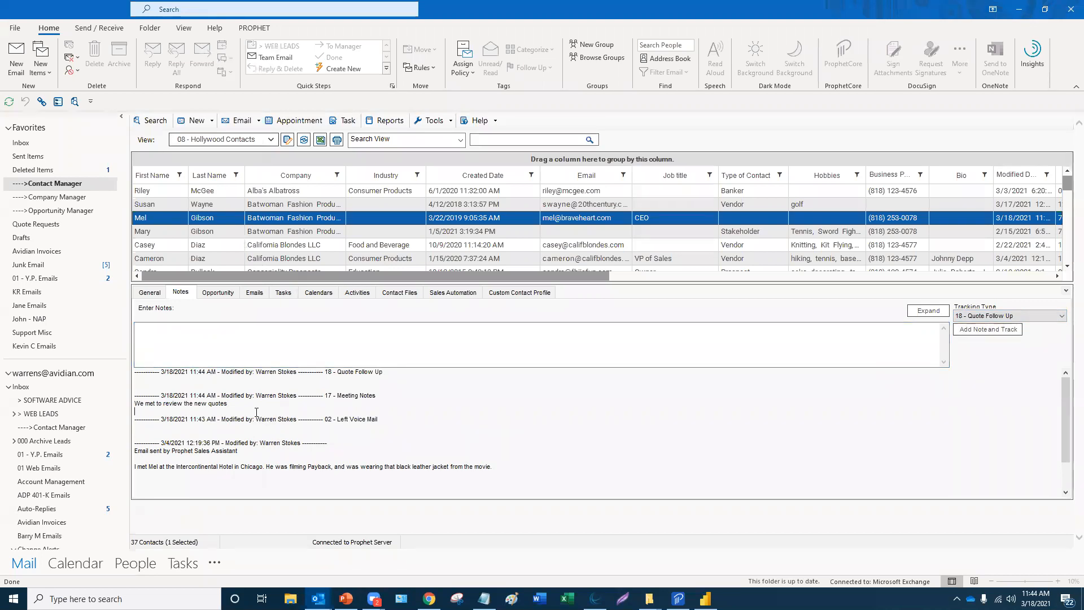
# - Search the selected contact's activities with only Emails as the filter, and again with only Appointments
pyautogui.click(358, 292)
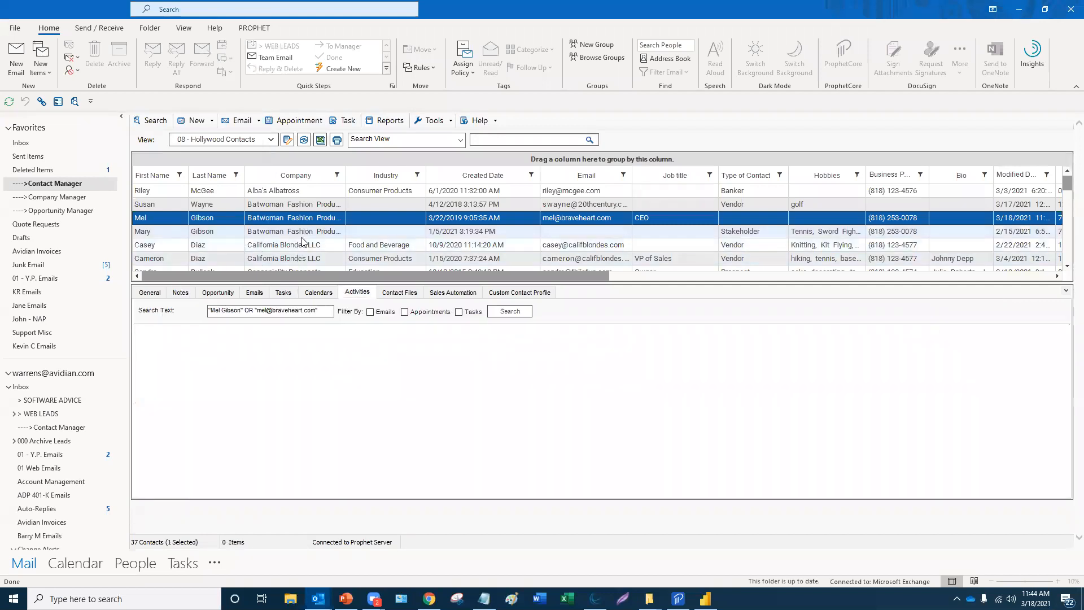
pyautogui.click(181, 293)
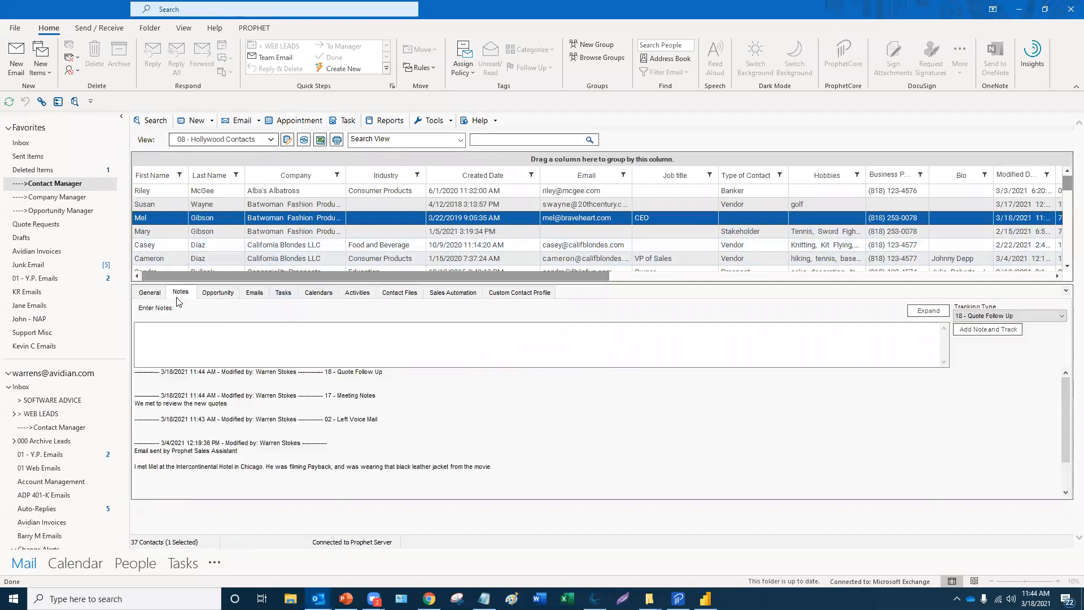
pyautogui.click(357, 293)
pyautogui.click(371, 312)
pyautogui.click(501, 313)
pyautogui.click(405, 312)
pyautogui.click(370, 313)
pyautogui.click(513, 313)
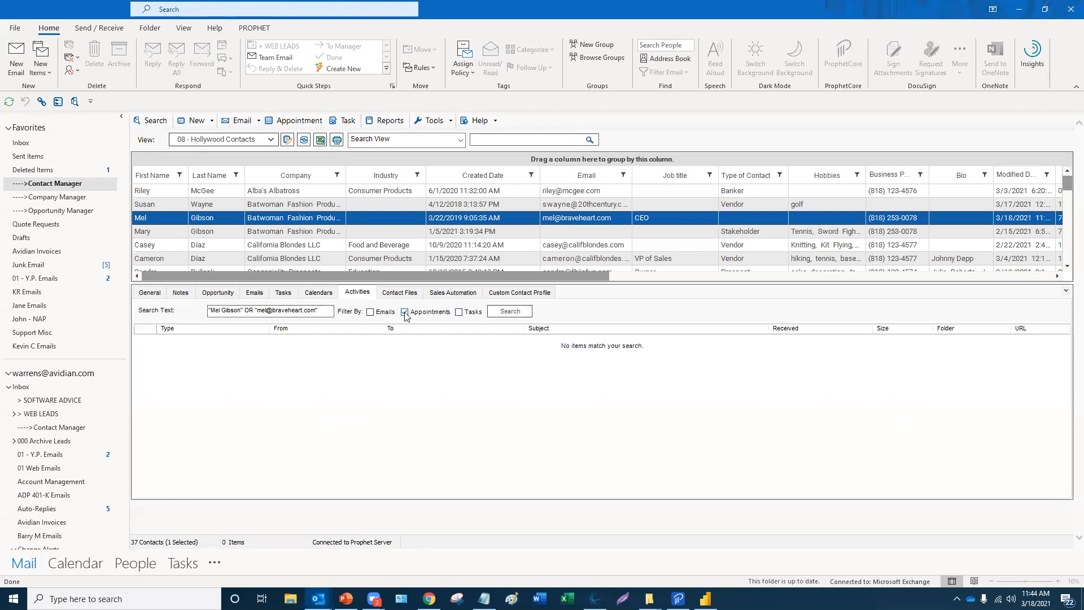
# - Search the contact's activities for Tasks only and sort the results by Received date, newest first
pyautogui.click(459, 312)
pyautogui.click(404, 312)
pyautogui.click(522, 314)
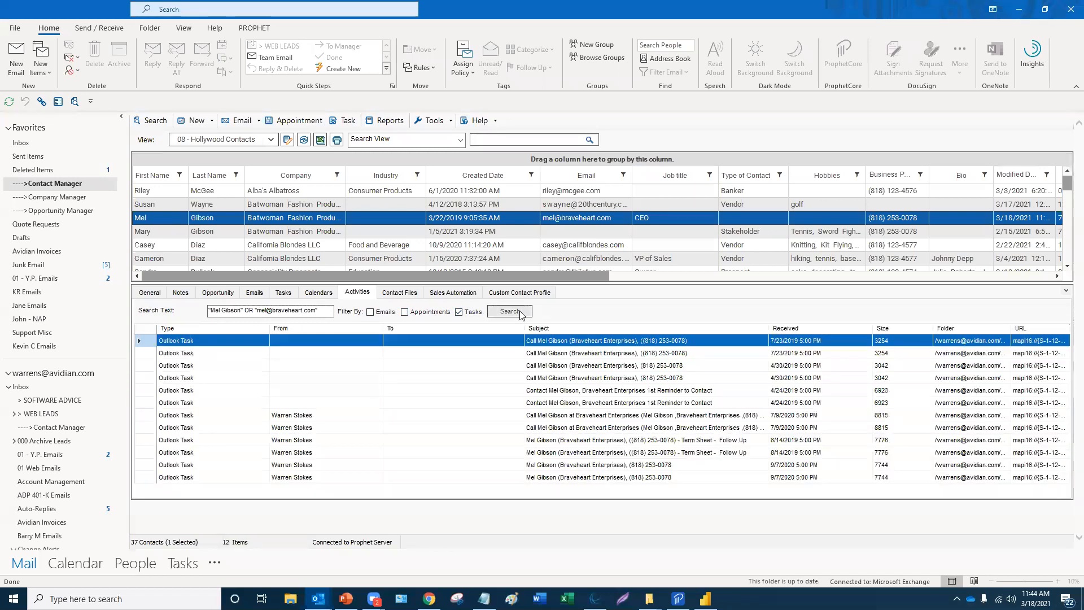
pyautogui.click(796, 329)
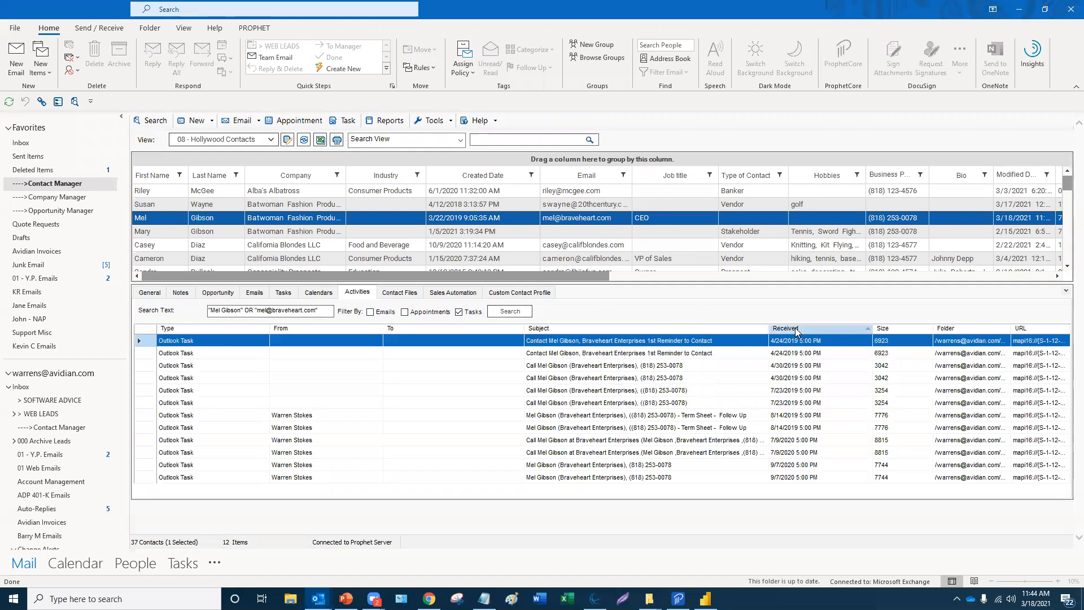
pyautogui.click(798, 331)
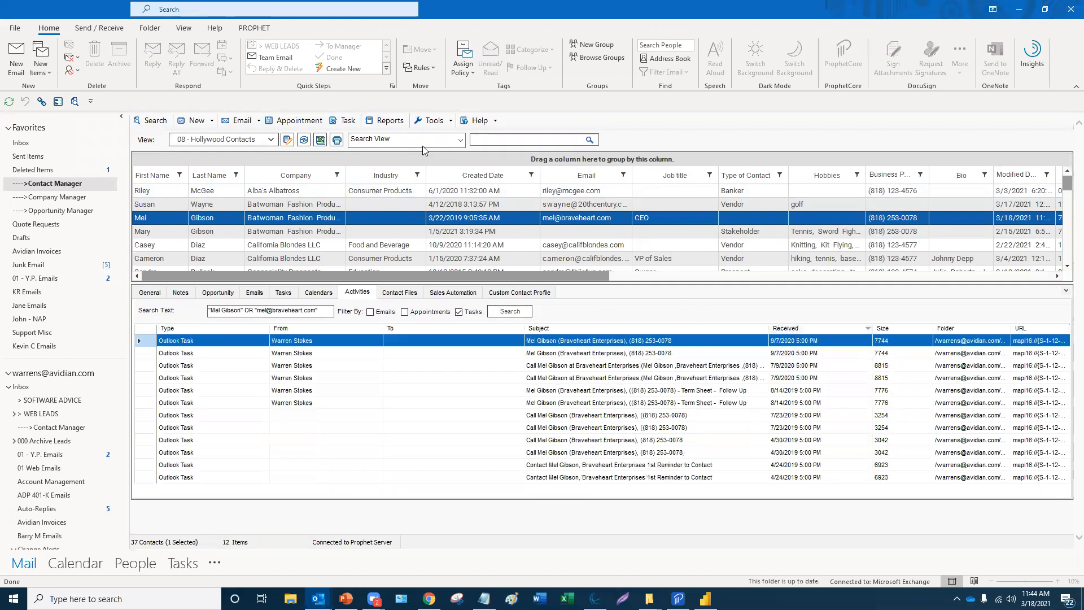
# - Create a task for the contact, adding "Call" before the contact's name and "about webinar" after it in the subject
pyautogui.click(320, 122)
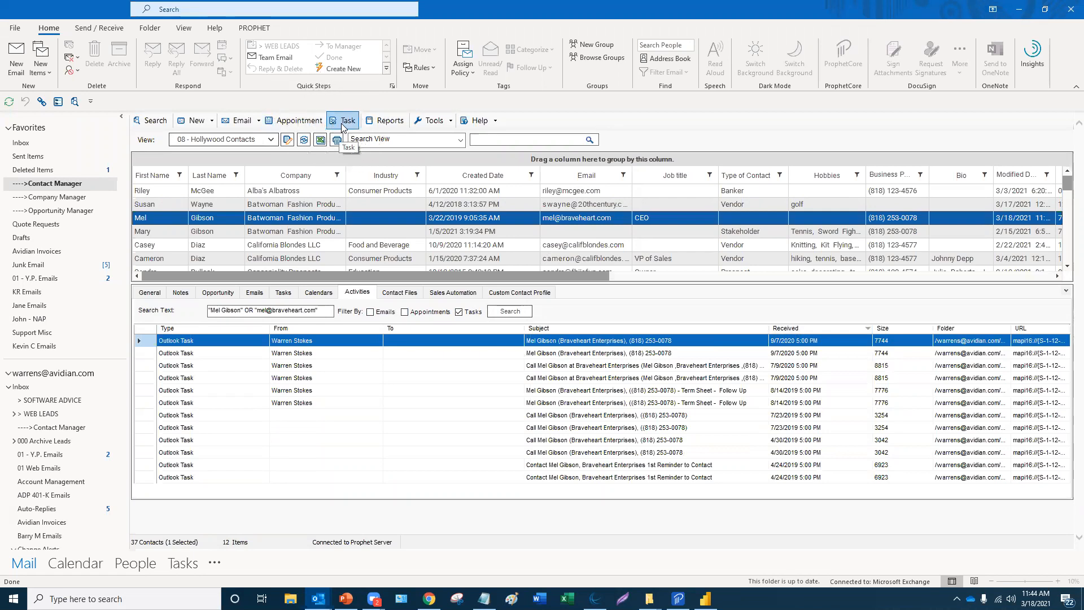
pyautogui.click(342, 124)
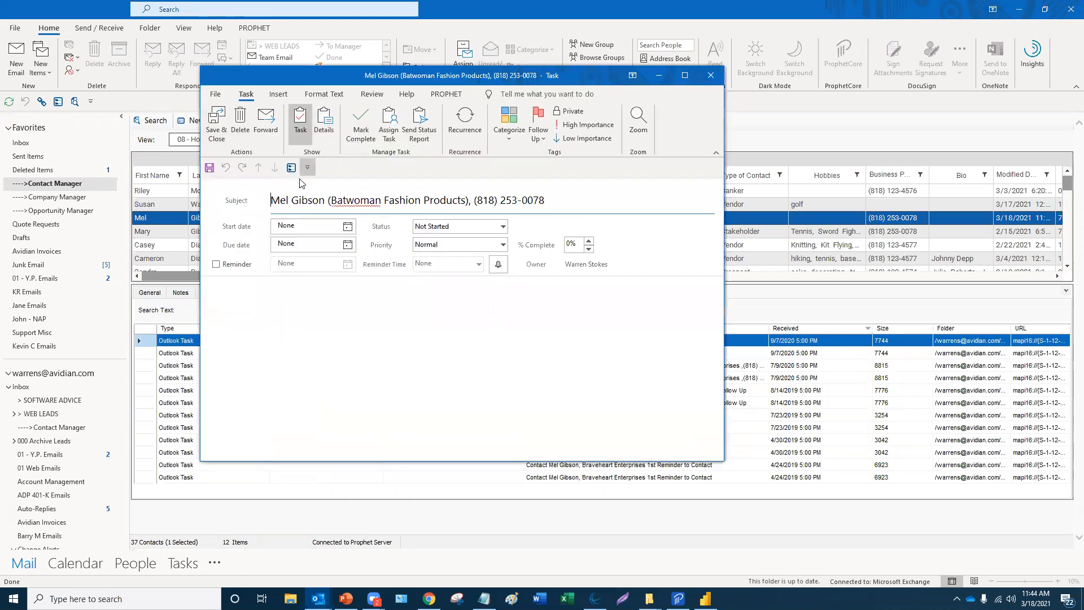
pyautogui.write('Csall')
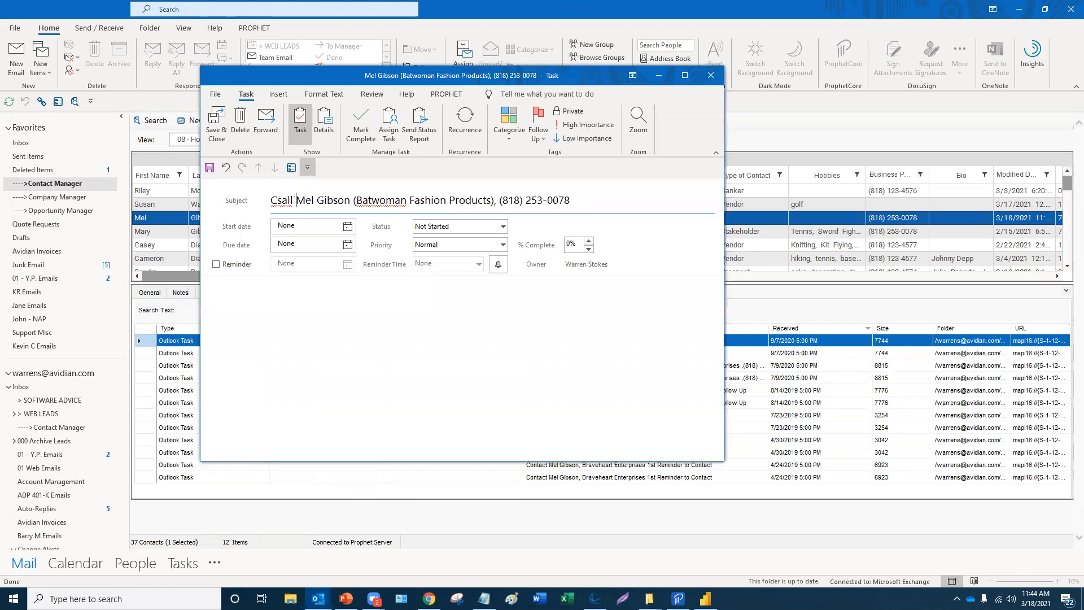
pyautogui.press('BackSpace')
pyautogui.press('BackSpace')
pyautogui.press('BackSpace')
pyautogui.press('BackSpace')
pyautogui.write('all')
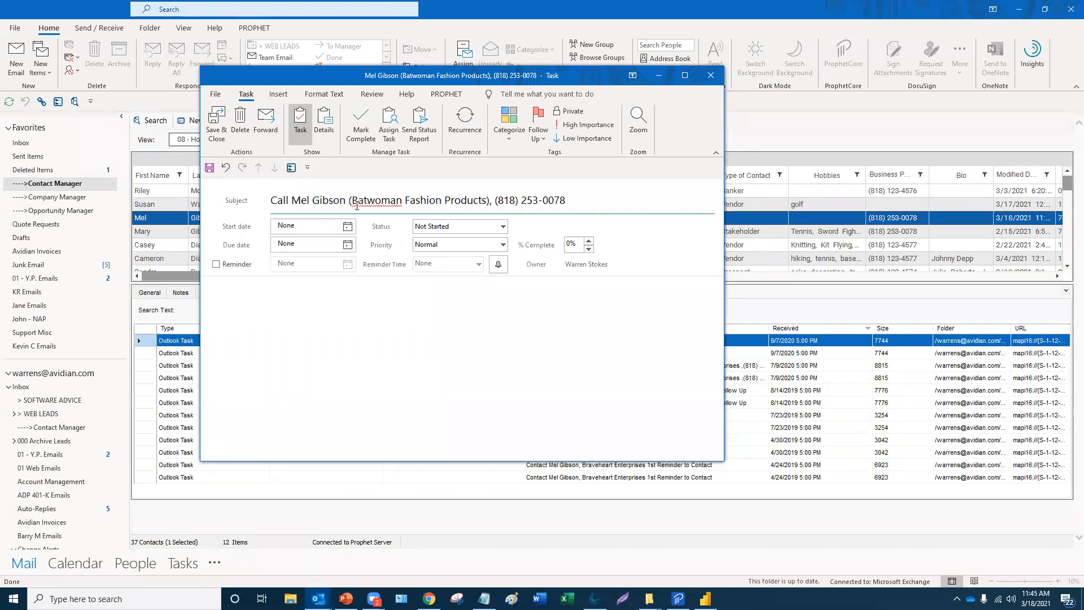
pyautogui.write('about we')
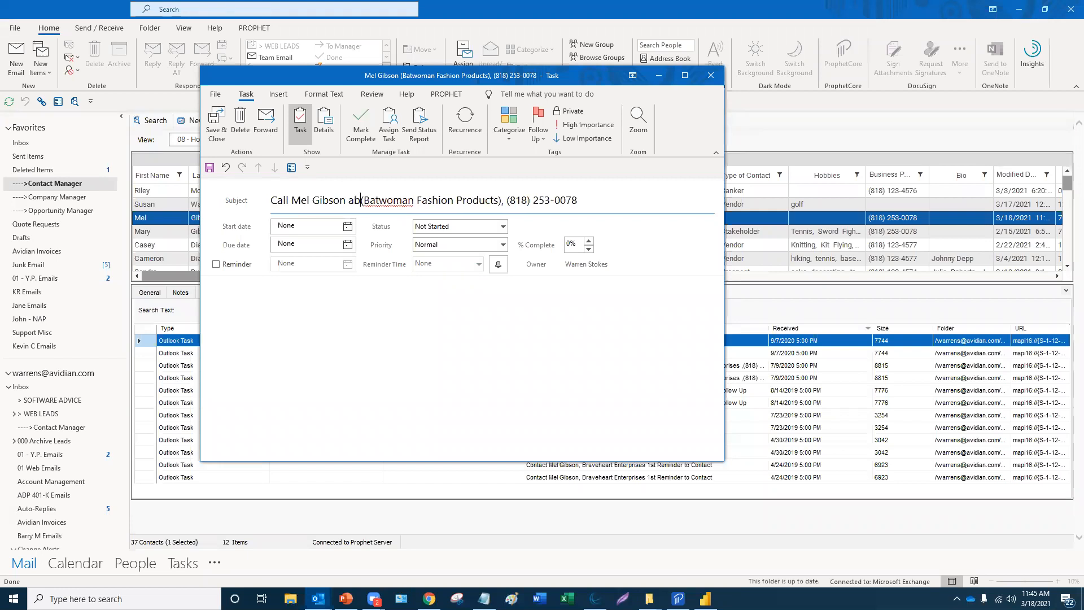
pyautogui.write('binar')
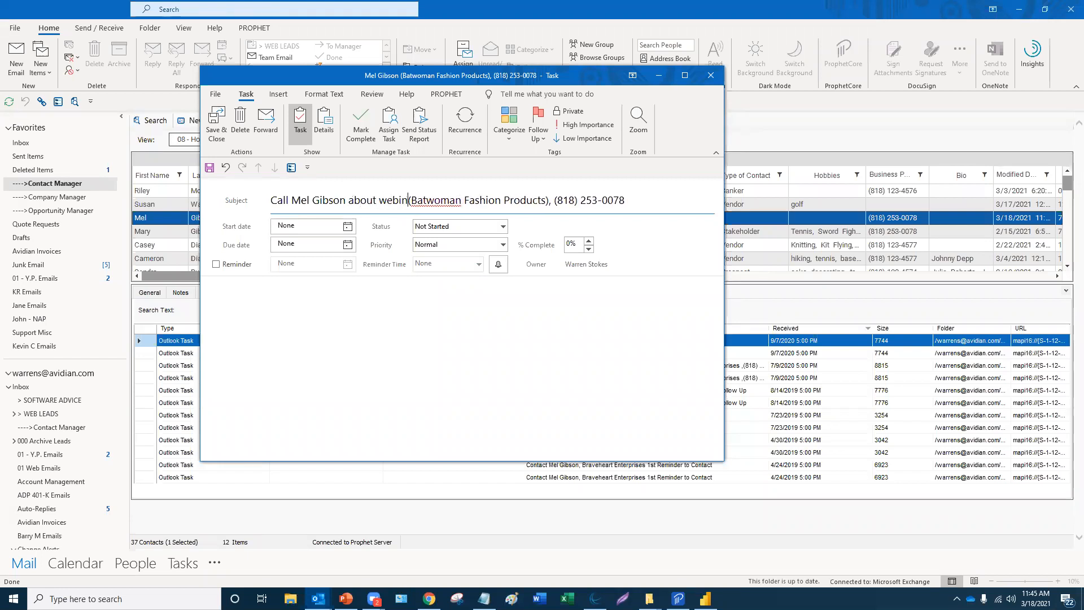
pyautogui.click(524, 305)
# - Set the task's start date to Thu 3/18/2021 and assign it the category 03 High Priority
pyautogui.click(348, 226)
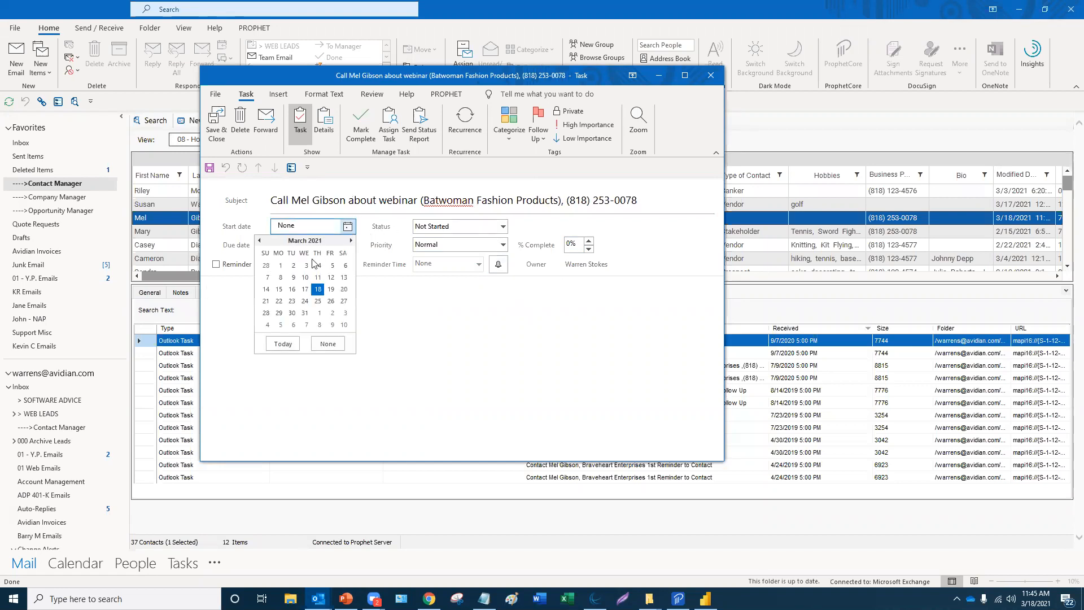
pyautogui.click(317, 292)
pyautogui.click(509, 120)
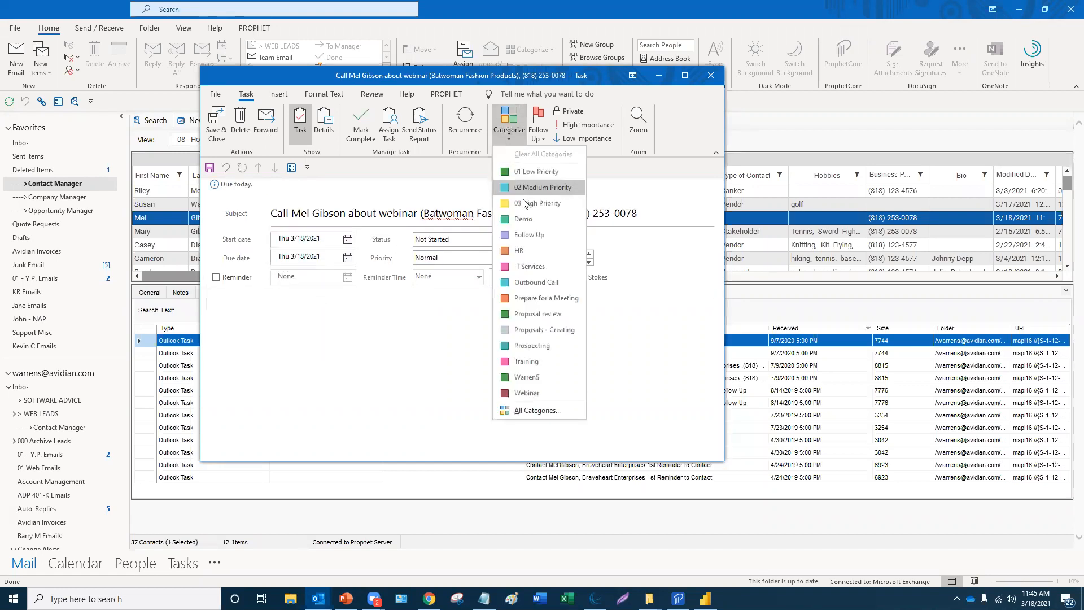
pyautogui.click(523, 206)
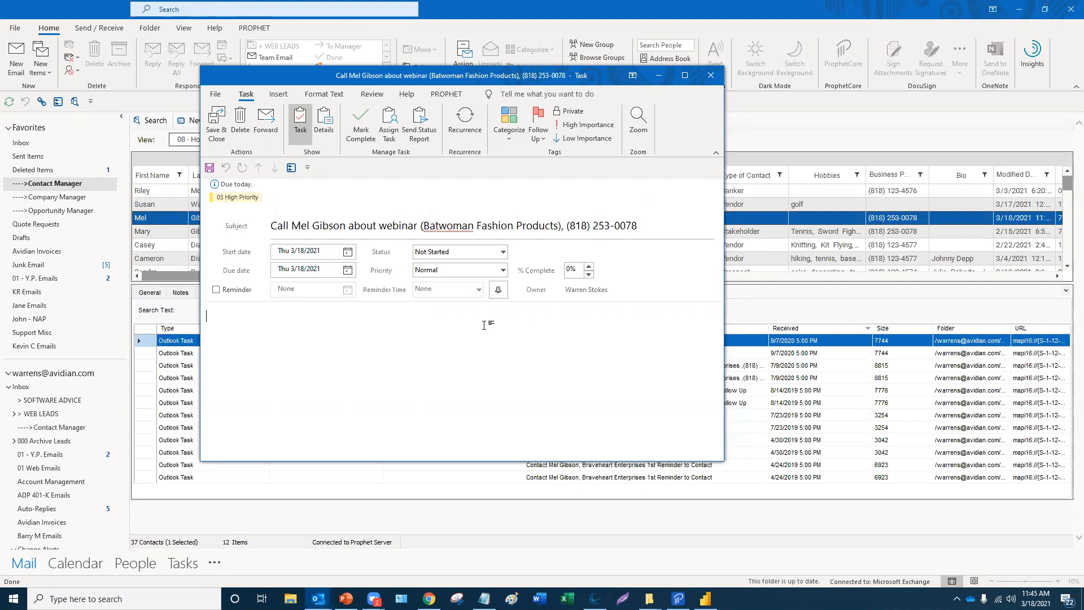
# - Enable the task's reminder for Thu 3/18/2021 at 10:00 AM, and save and close the task
pyautogui.click(216, 289)
pyautogui.click(478, 289)
pyautogui.click(432, 337)
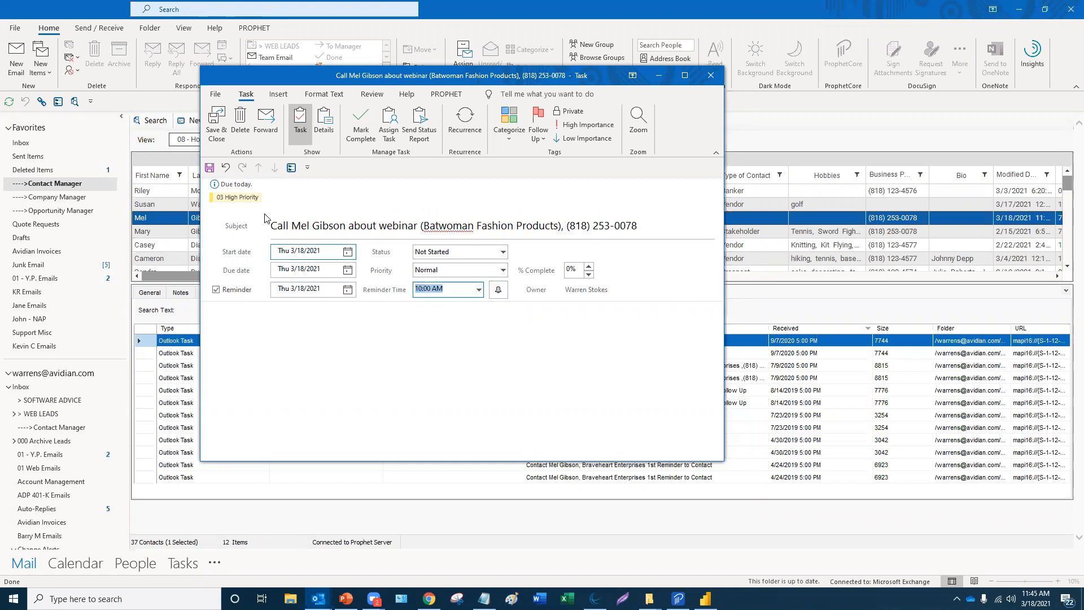
pyautogui.click(214, 124)
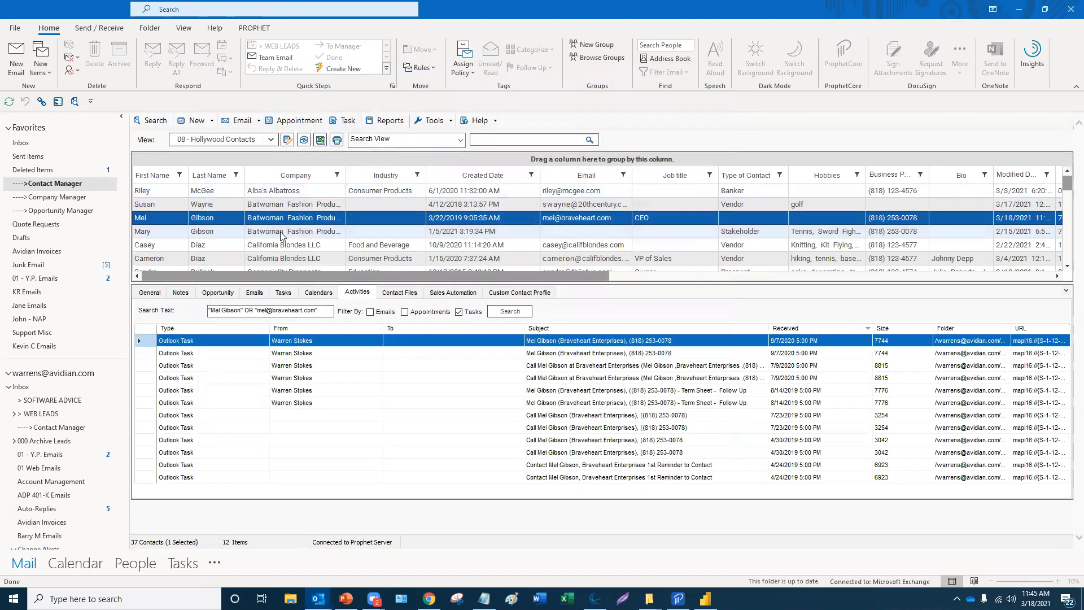
# - Rerun the contact's task search, dismiss the task reminder, and sort the results by Received date, newest first
pyautogui.click(509, 312)
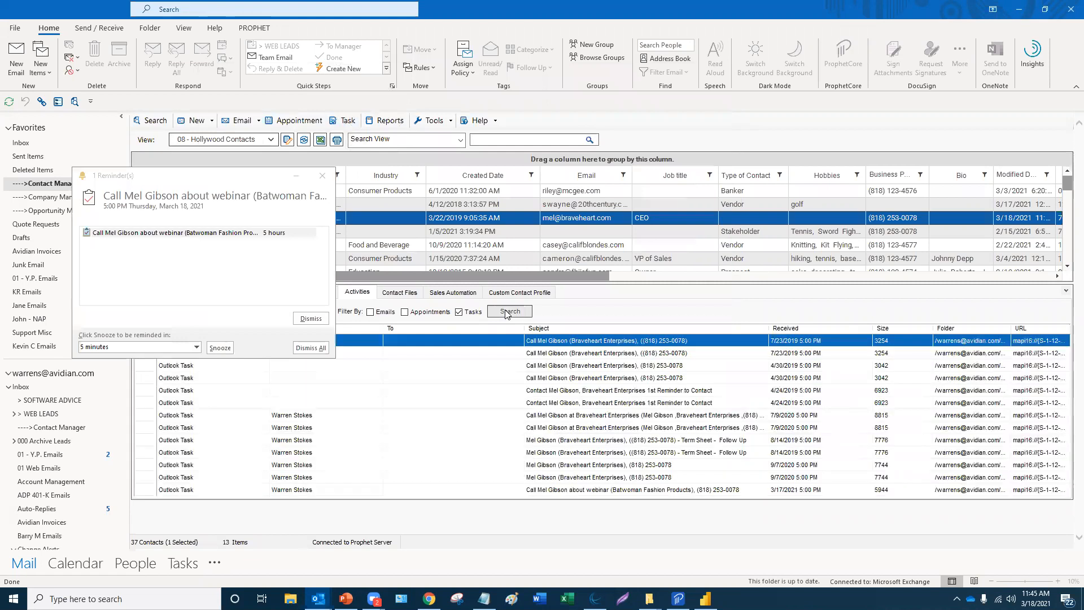
pyautogui.click(311, 347)
pyautogui.click(827, 332)
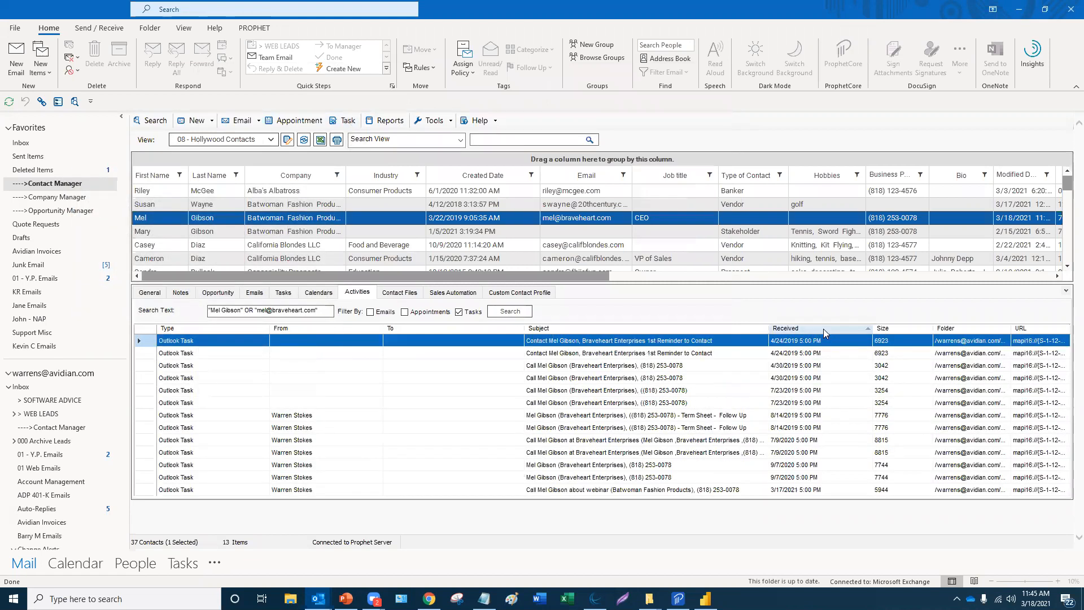
pyautogui.click(823, 329)
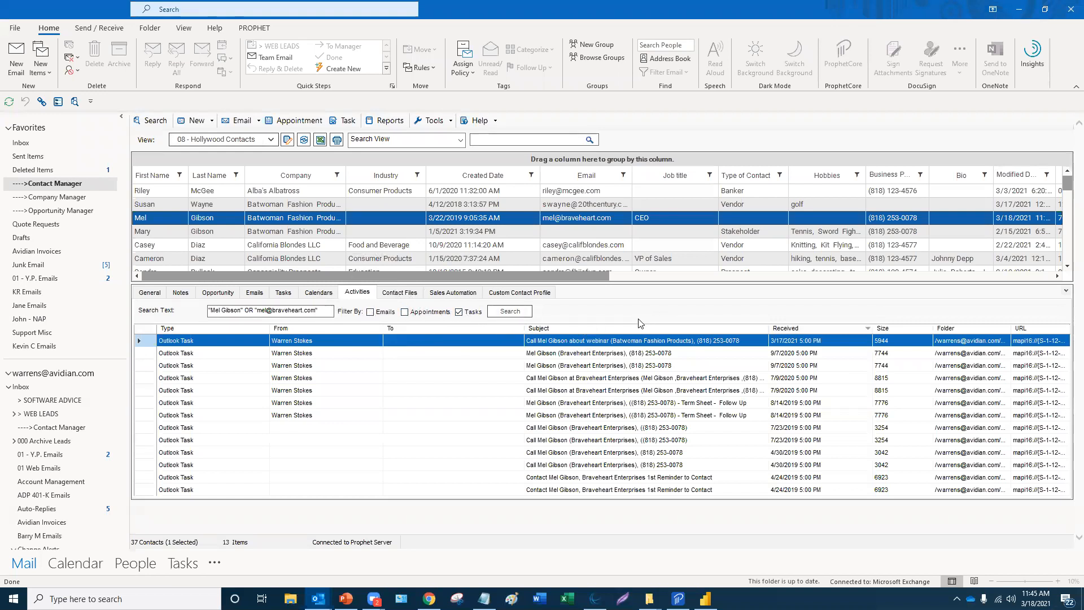
# - Open the calendar in a separate maximized window and mark the webinar call task in today's list complete
pyautogui.rightClick(74, 567)
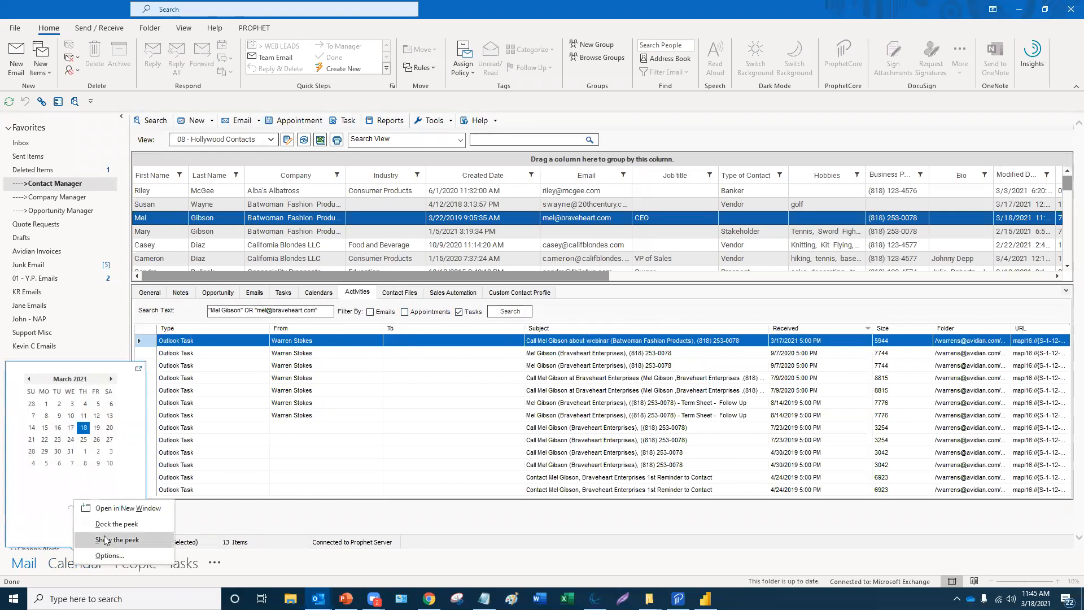
pyautogui.press('Escape')
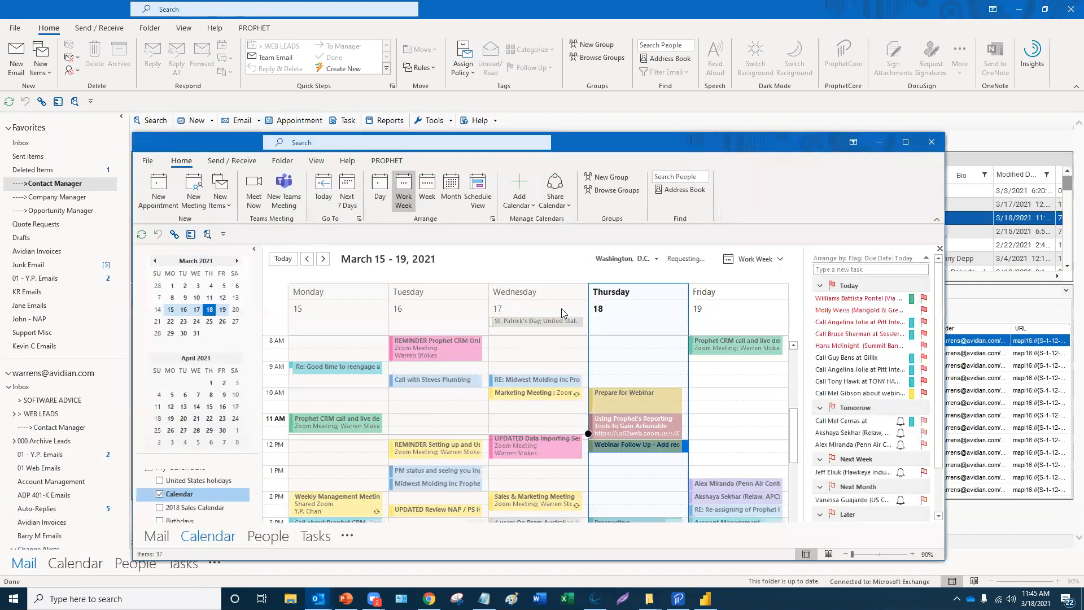
pyautogui.click(902, 146)
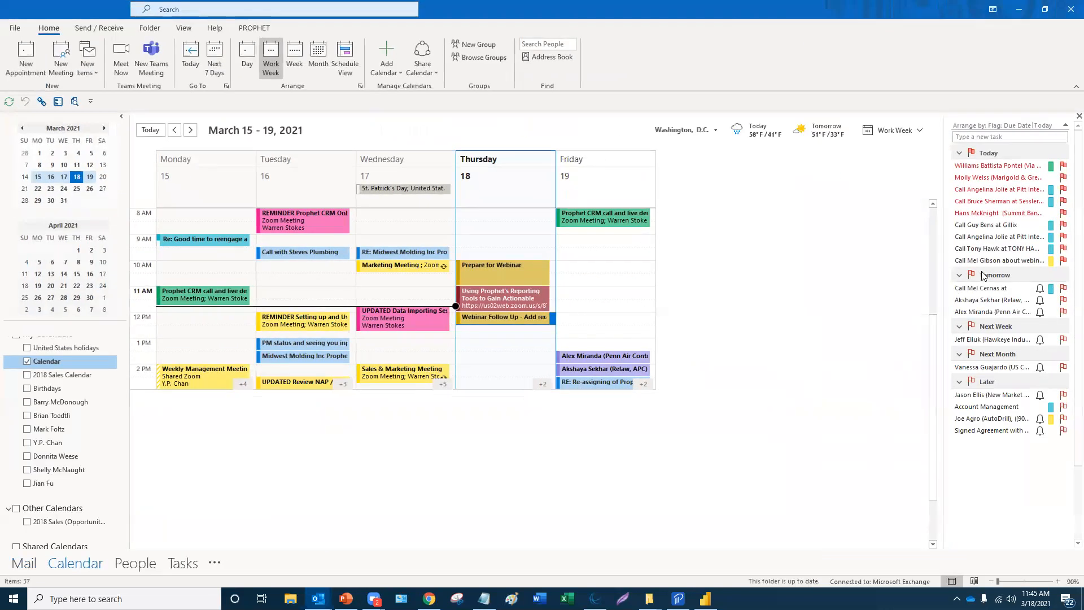
pyautogui.doubleClick(987, 261)
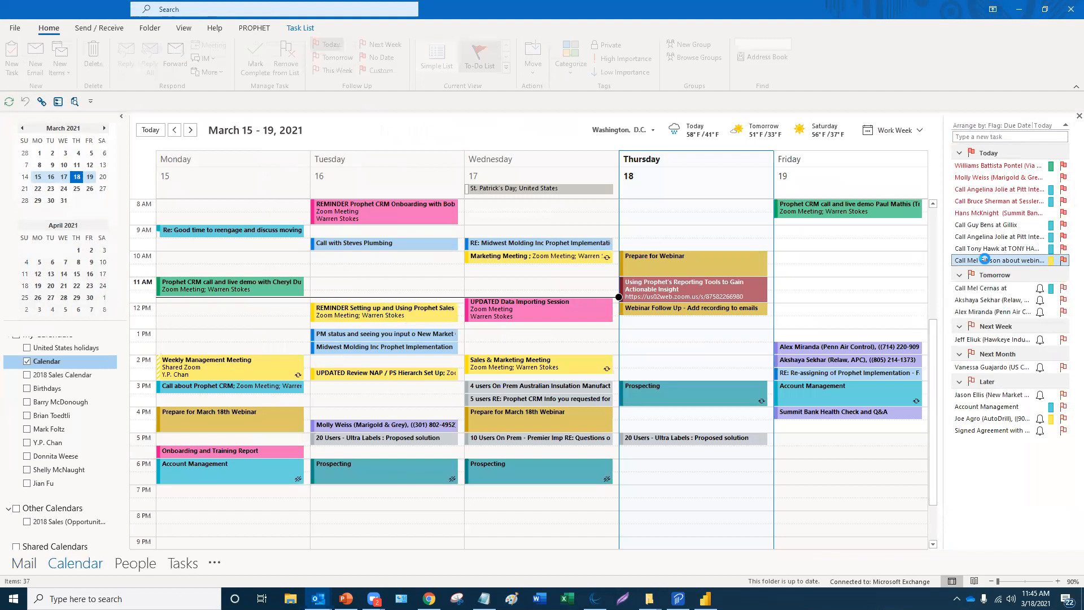
pyautogui.click(362, 124)
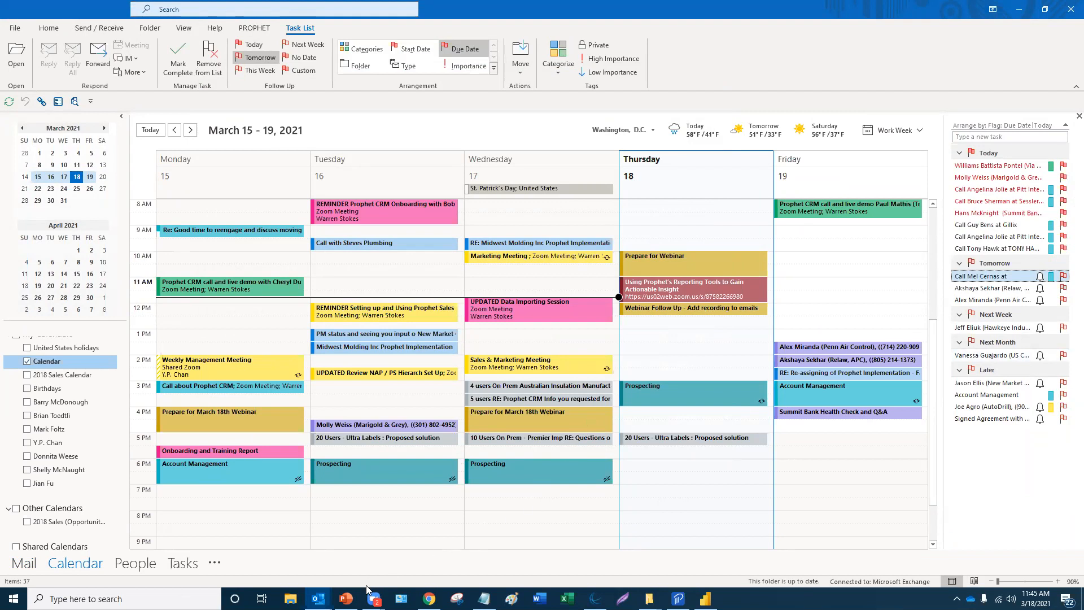
pyautogui.click(698, 505)
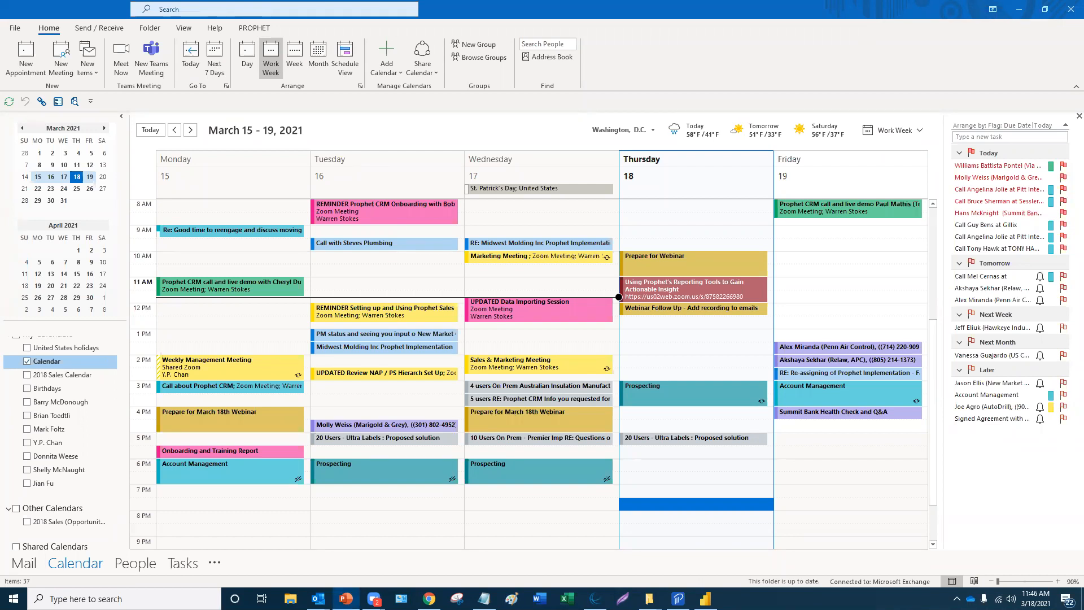
pyautogui.click(790, 296)
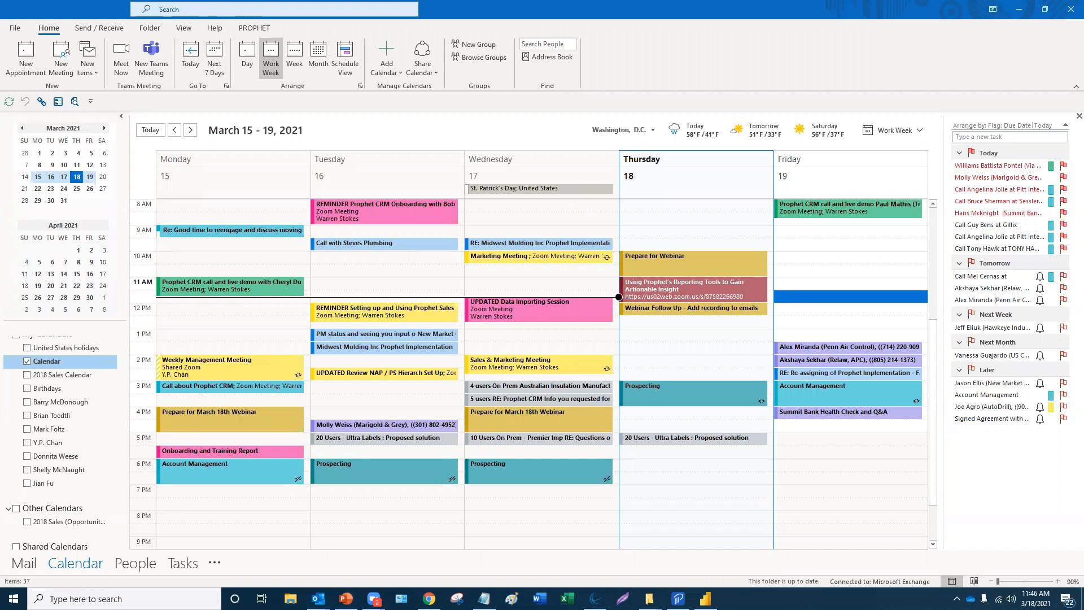
# - Open the V7Standard Avidian report from the desktop in Power BI Desktop to view its Pipeline Analysis page, and minimize it
pyautogui.press('super+d')
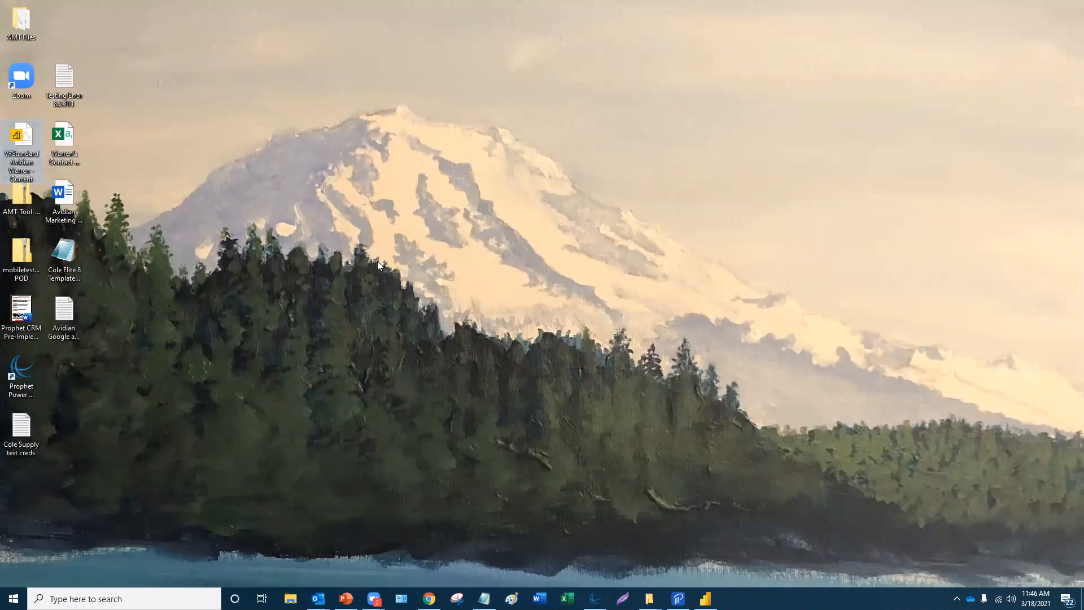
pyautogui.doubleClick(25, 143)
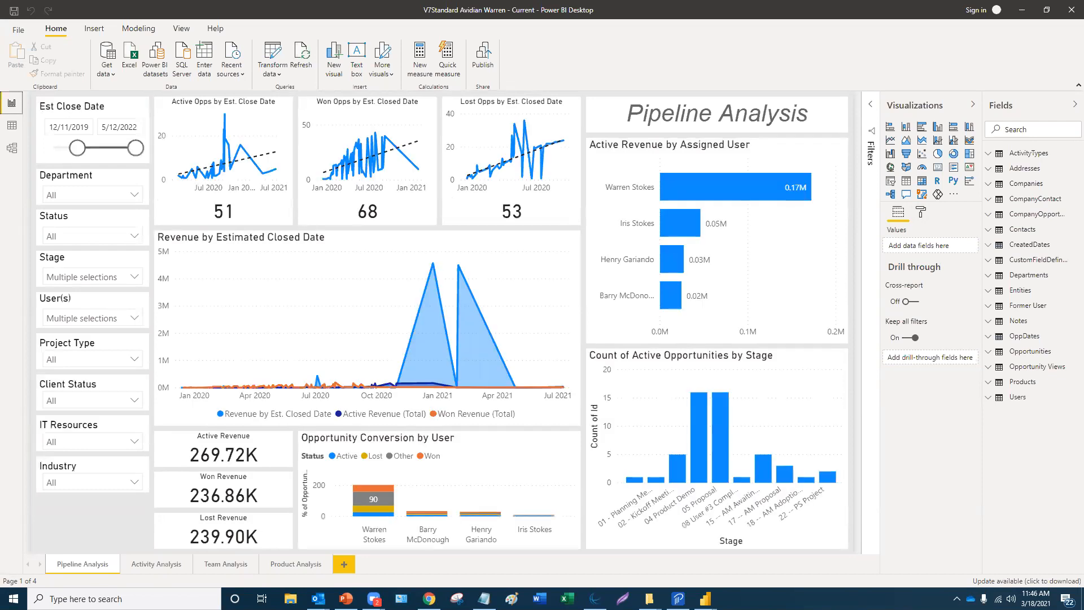
pyautogui.click(1015, 19)
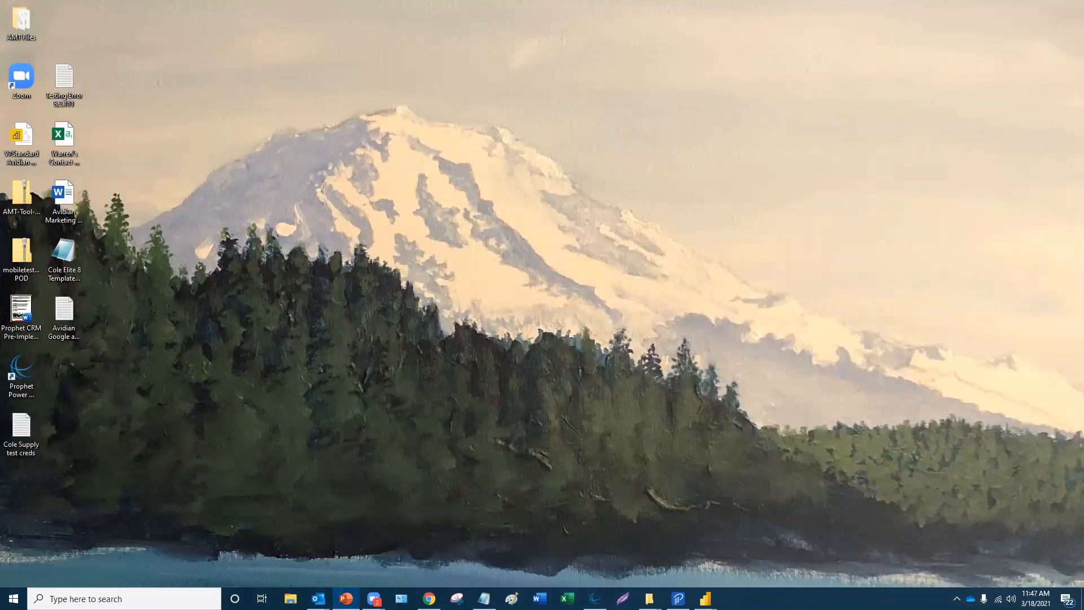
# - Switch to PowerPoint and maximize the Using Prophet's Reporting Tools to Gain Actionable Insight presentation at its Thank You slide
pyautogui.click(346, 598)
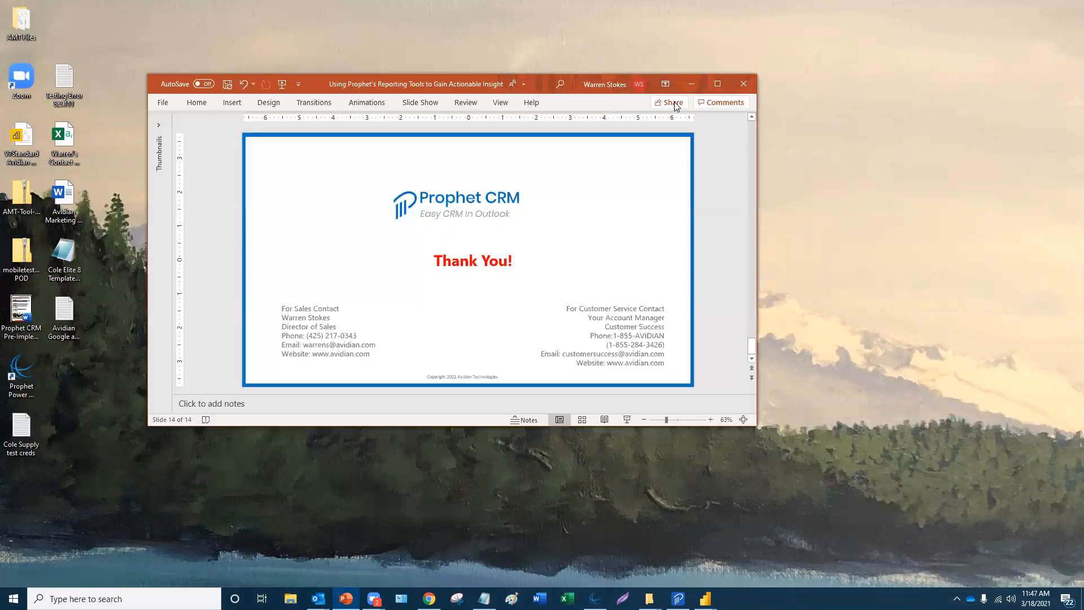
pyautogui.click(718, 84)
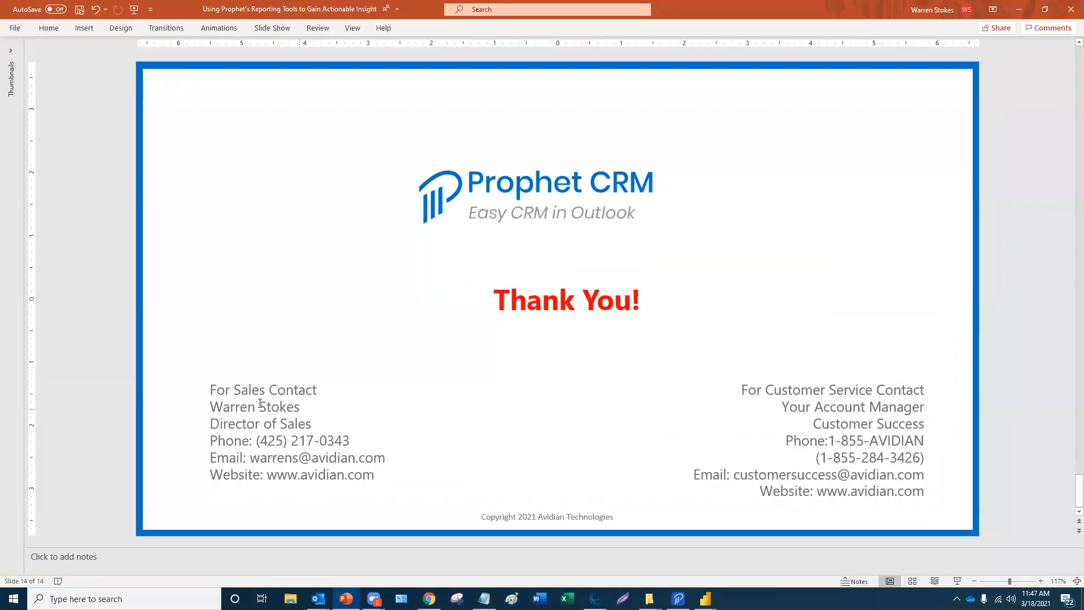